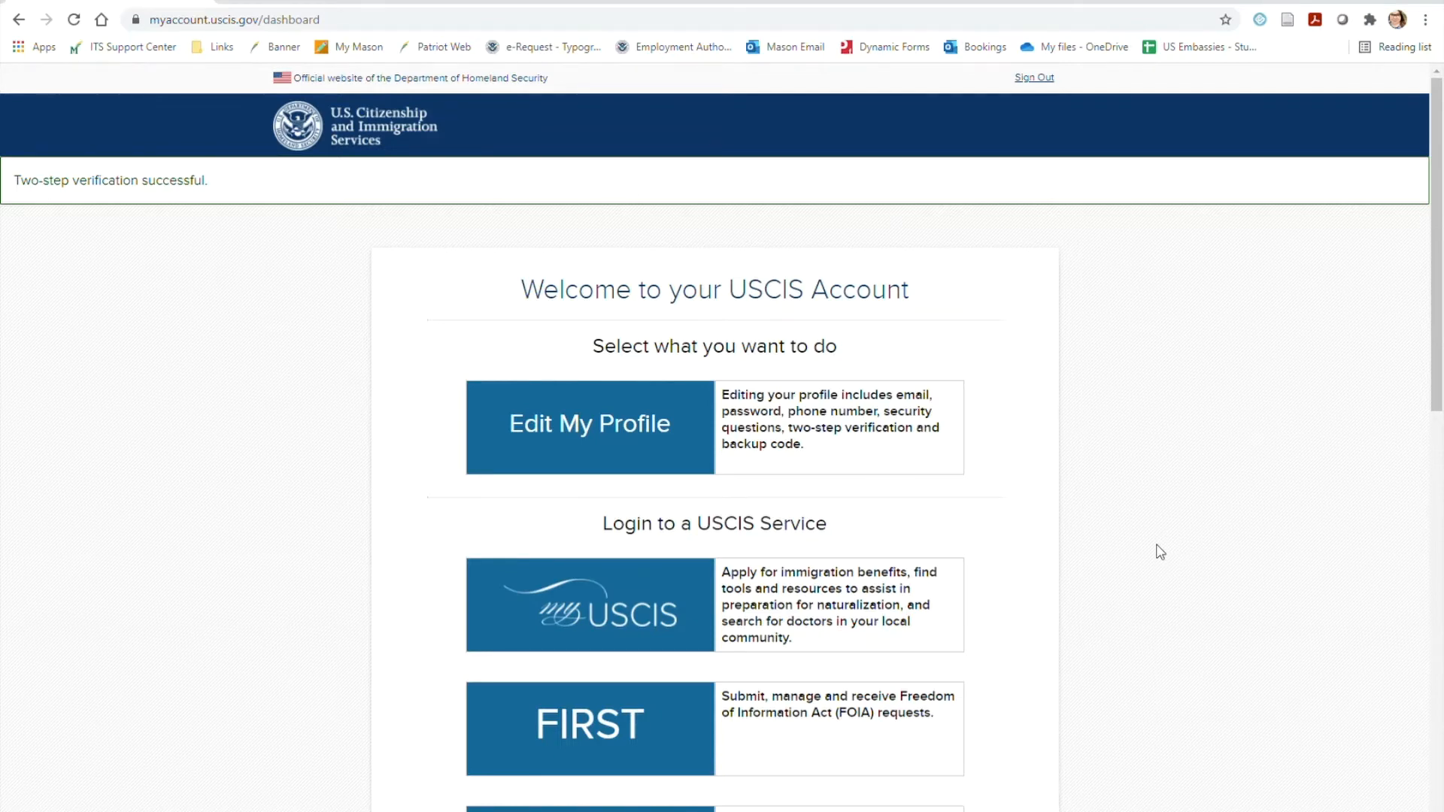
Log in to the myUSCIS service and choose to file a form online
scroll(1196, 513, down, 1)
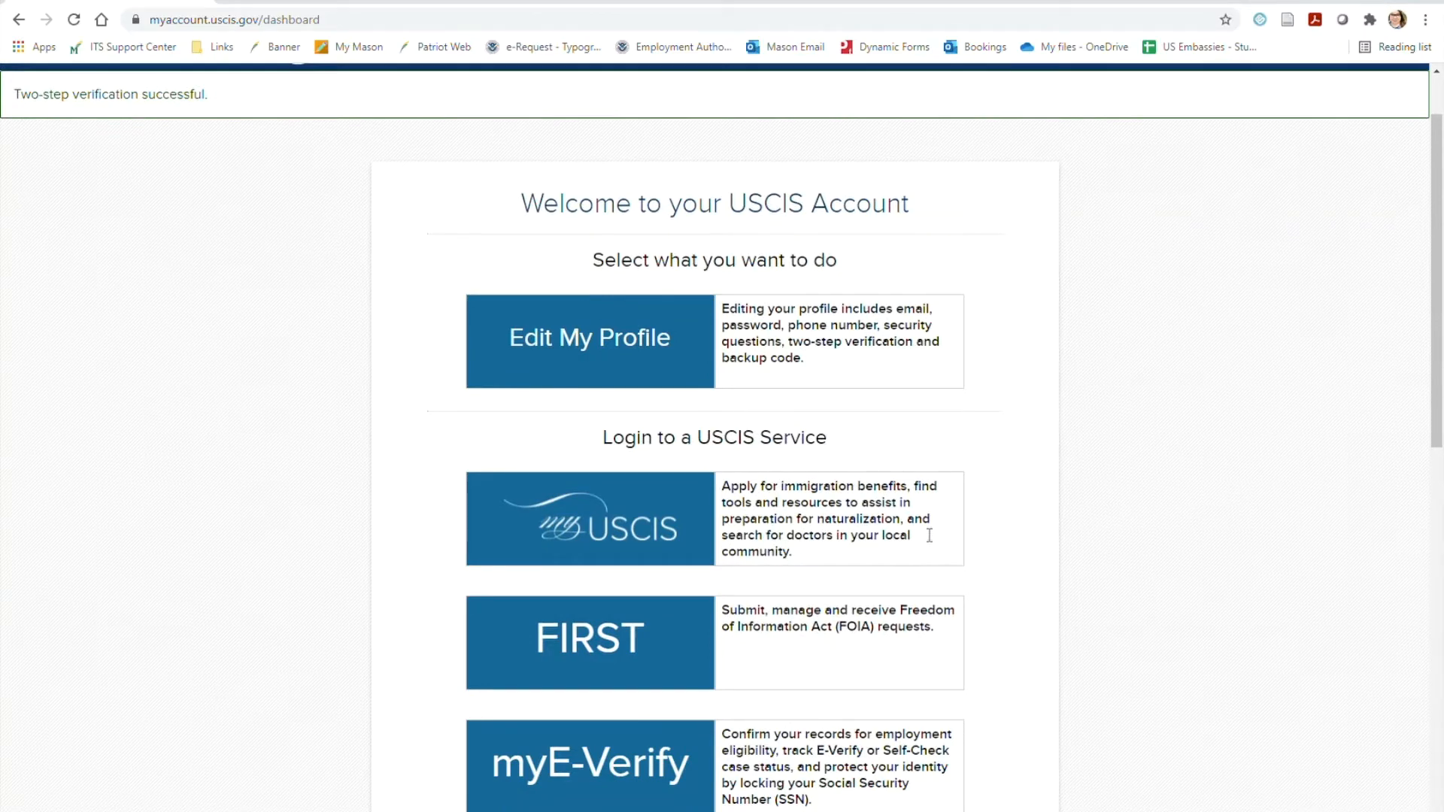
click(560, 524)
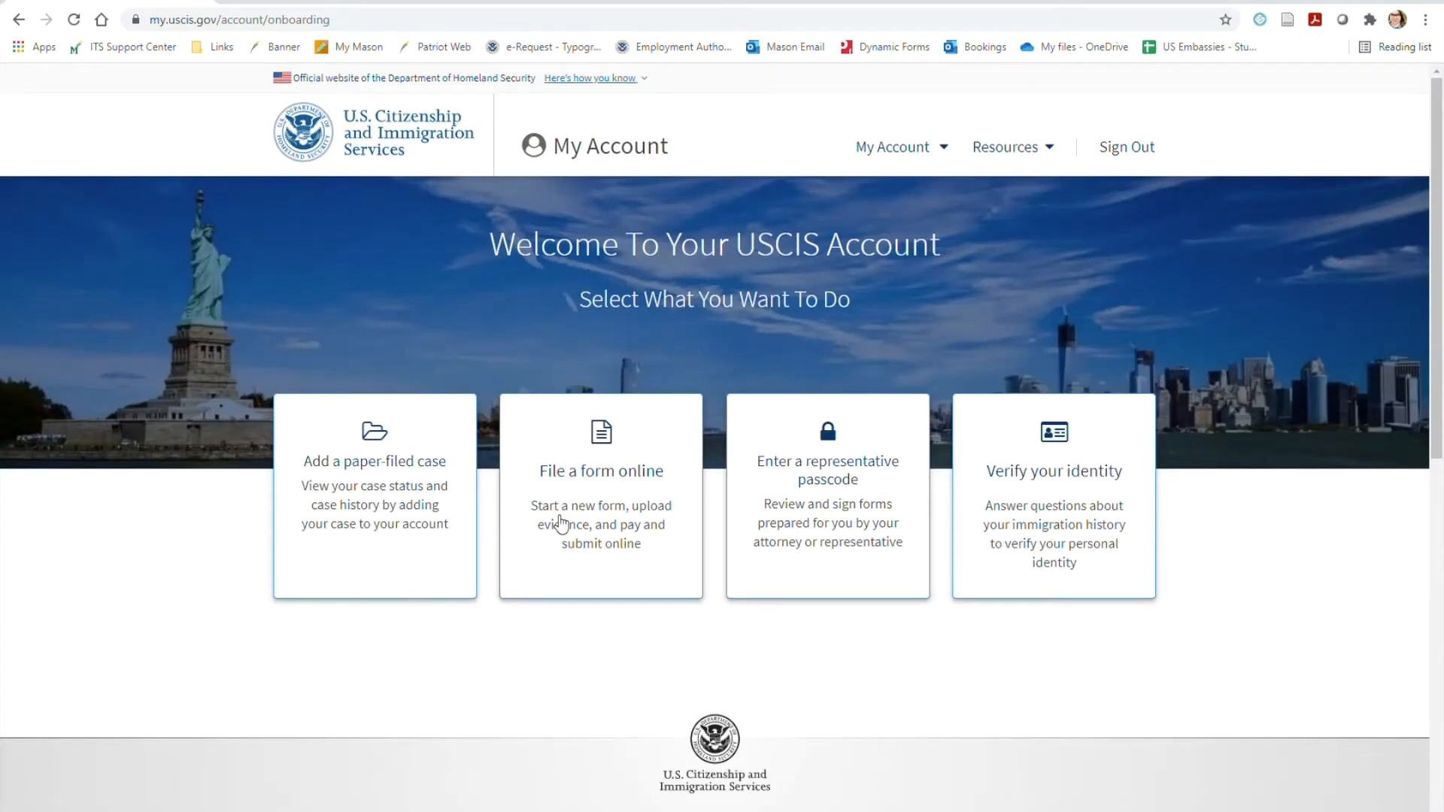
click(656, 450)
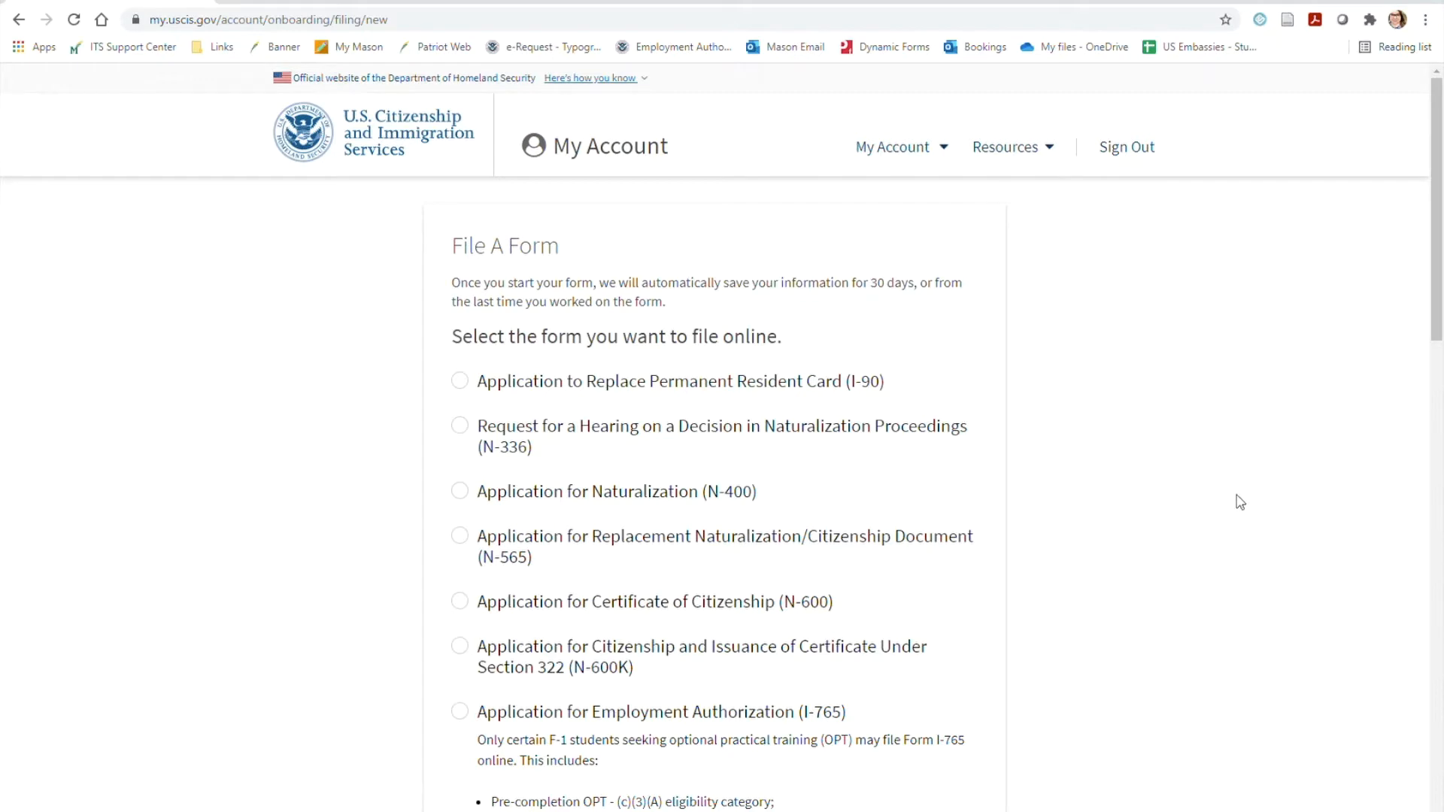
Select the Application for Employment Authorization (I-765) as the form to file online and start it
scroll(1243, 494, down, 3)
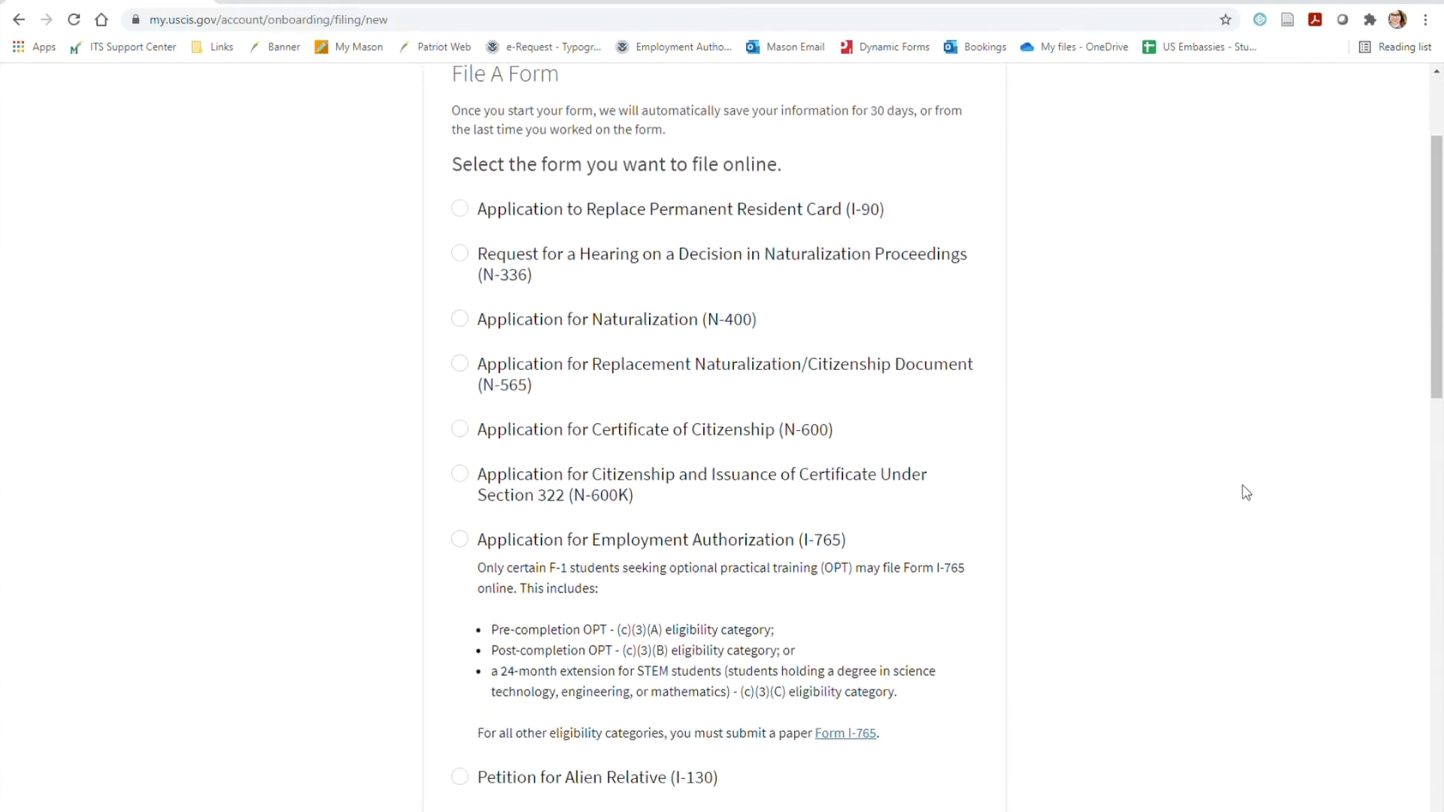
scroll(1246, 492, down, 1)
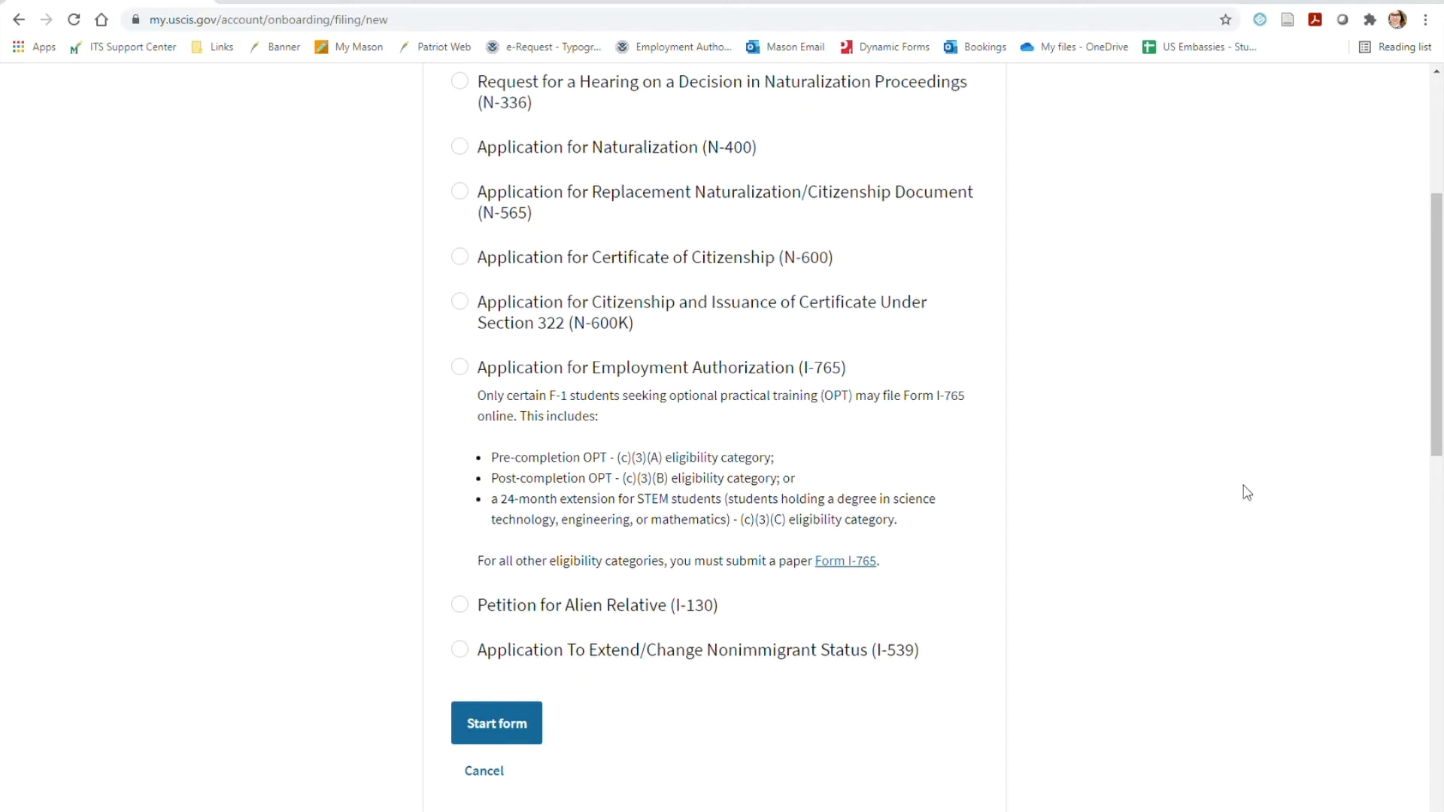
click(537, 380)
click(525, 728)
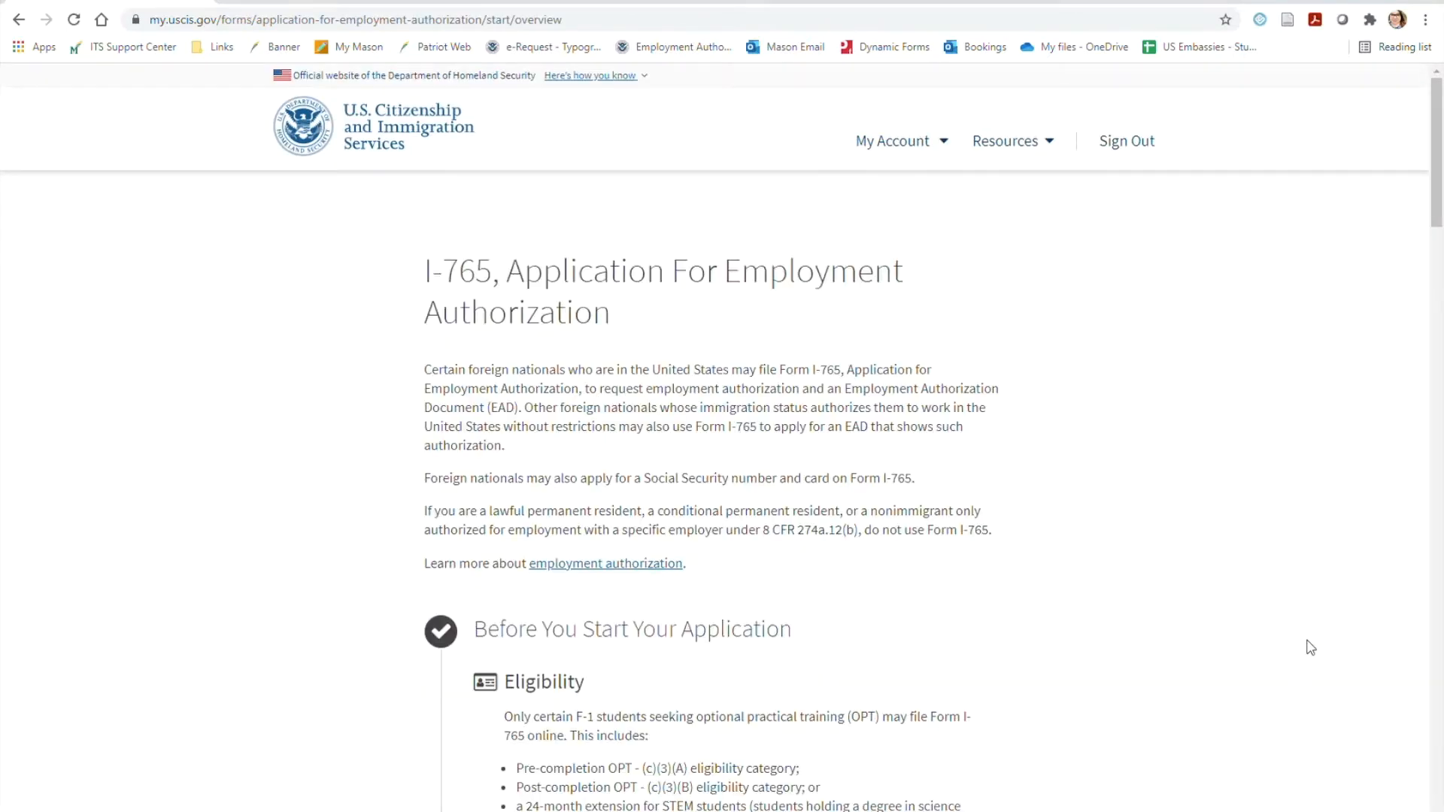
Review the I-765 overview of eligibility, fee, required documents, biometrics and post-submission process, and continue to the next page
scroll(1312, 645, down, 3)
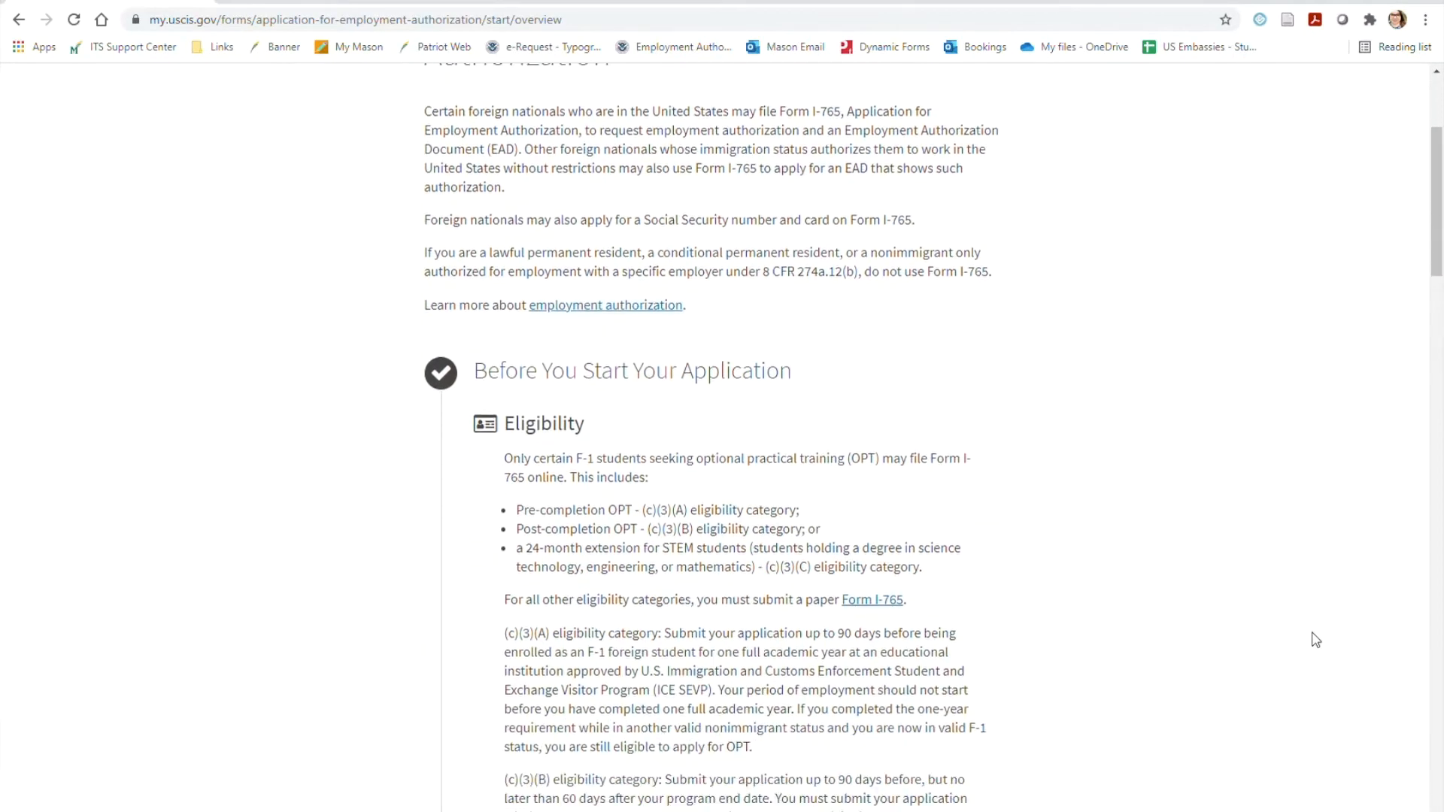
scroll(1315, 639, down, 3)
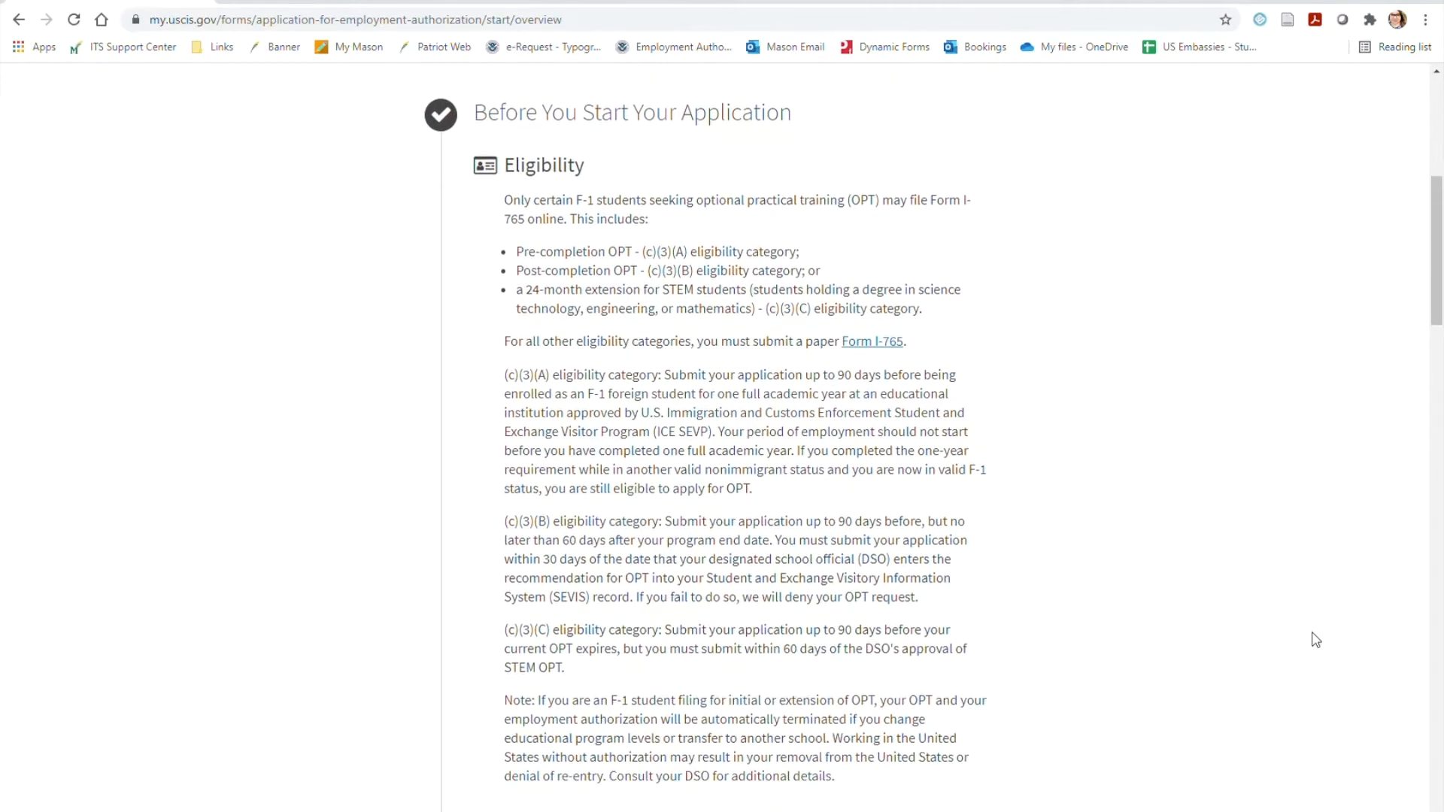
scroll(1314, 639, down, 3)
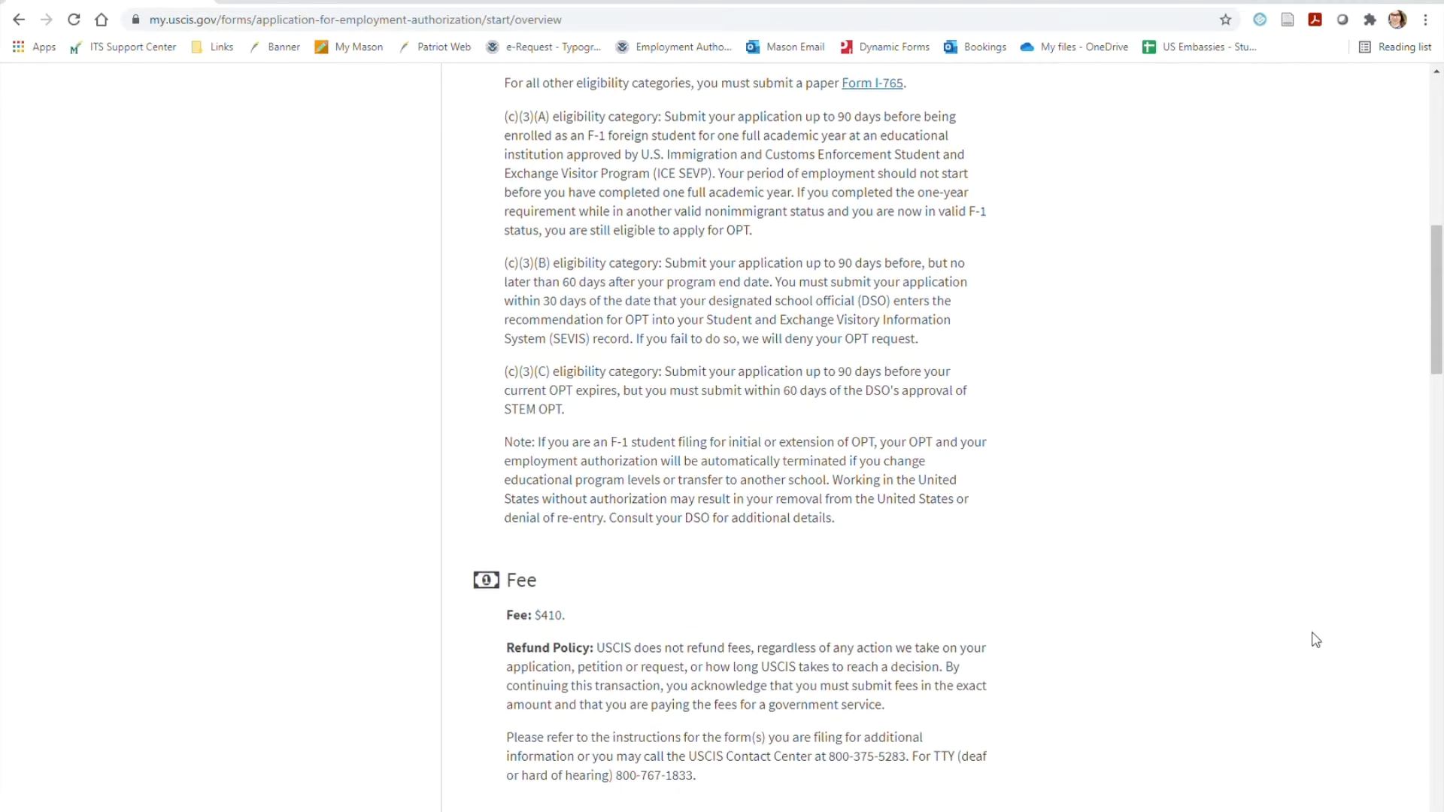
scroll(1316, 639, down, 3)
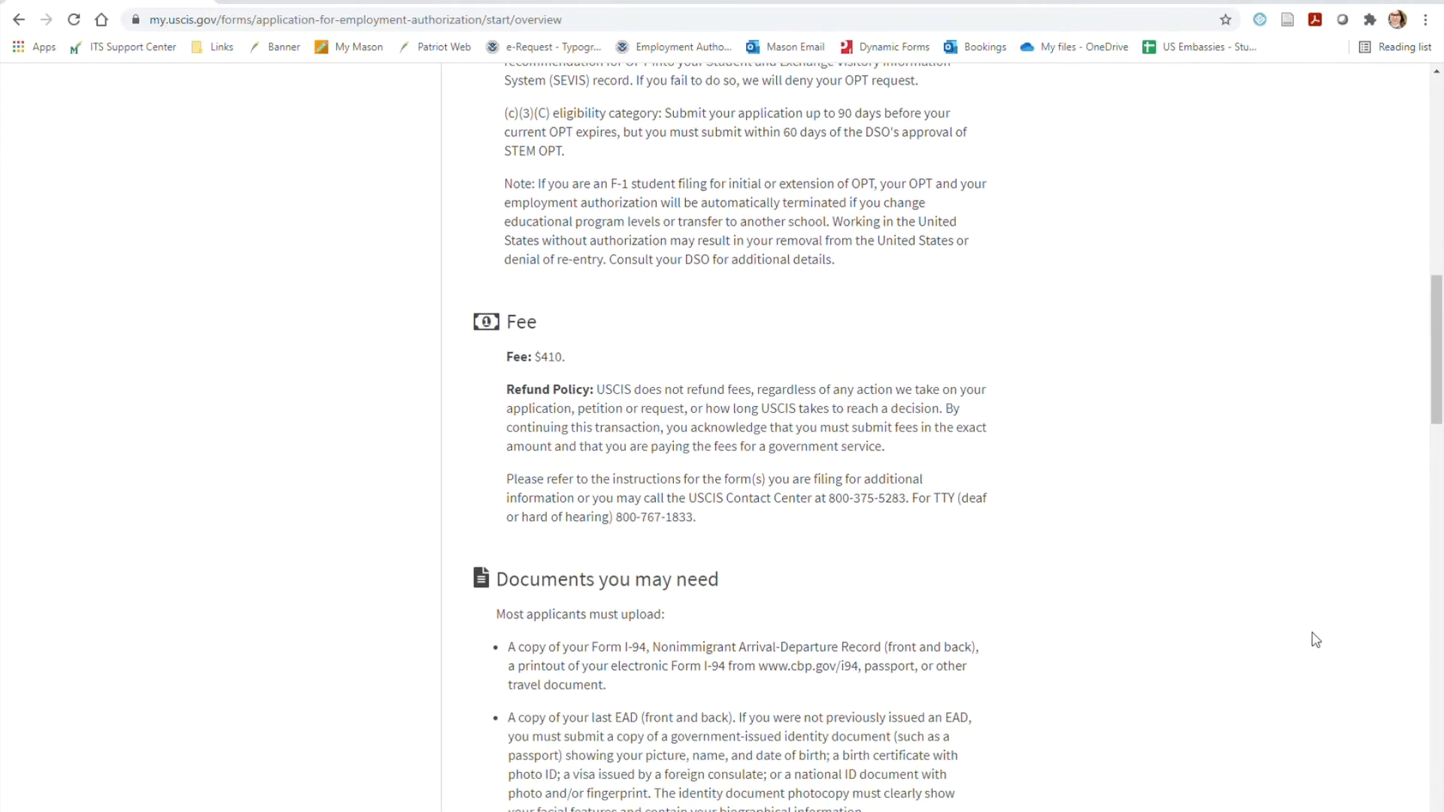
scroll(1316, 640, down, 3)
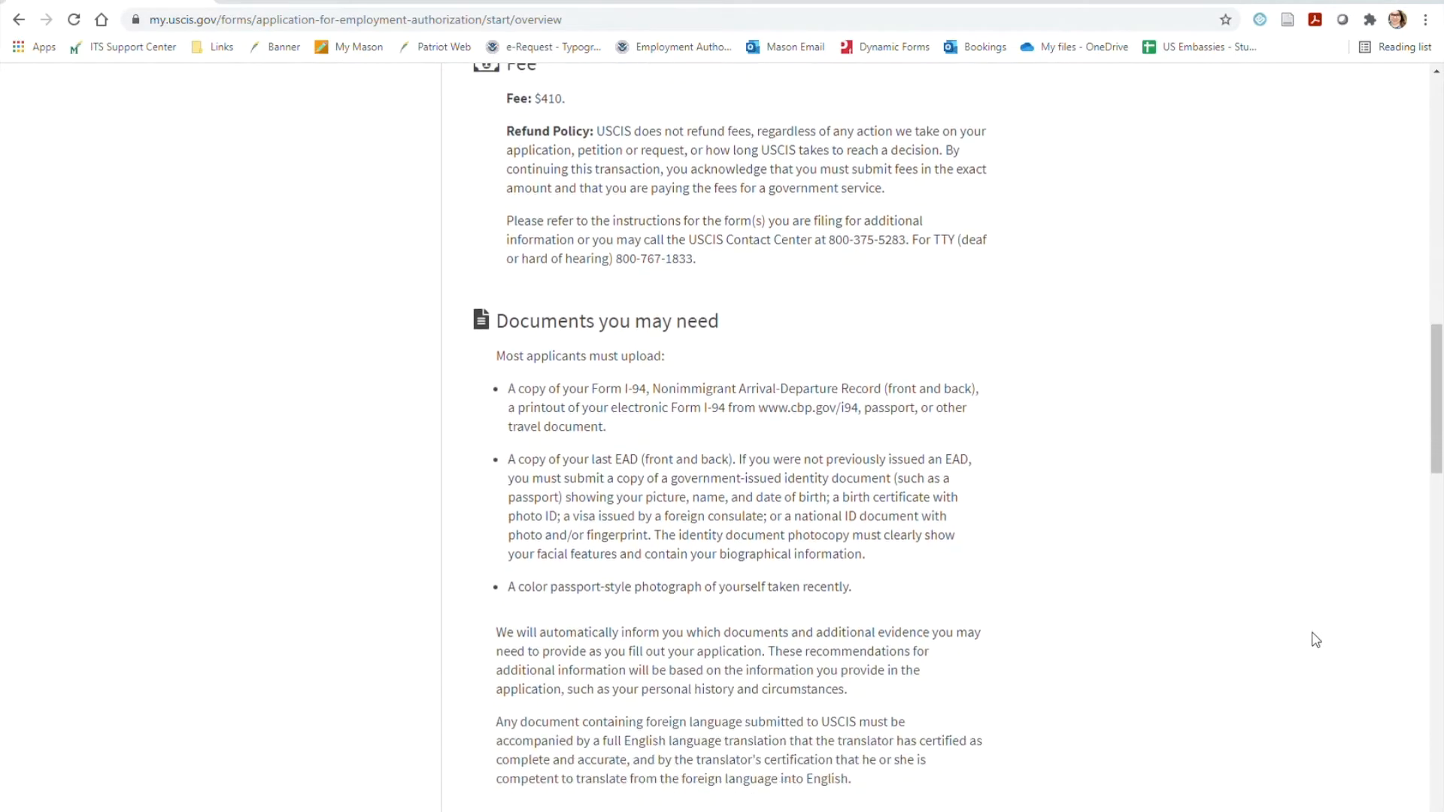
scroll(1316, 639, down, 3)
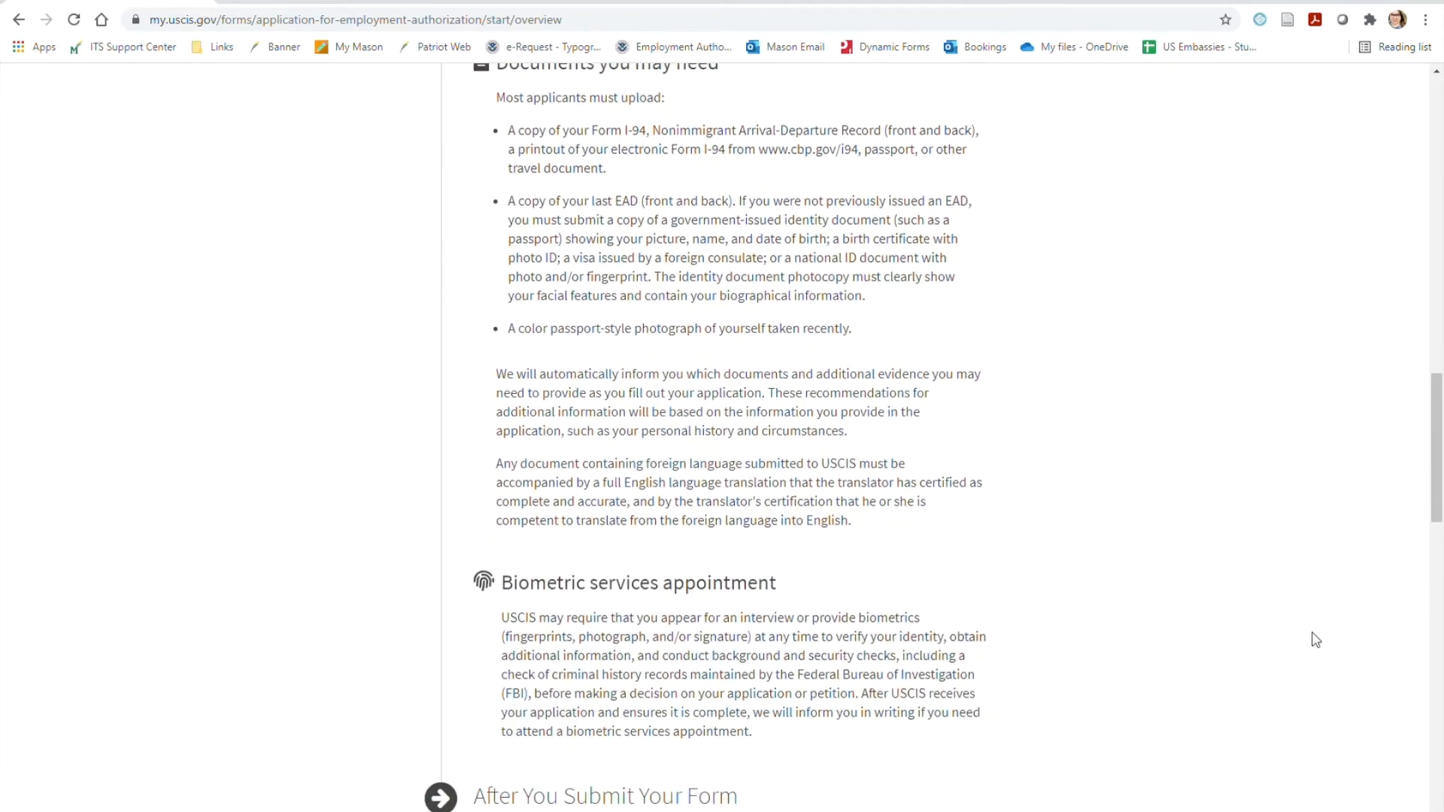
scroll(1316, 639, down, 3)
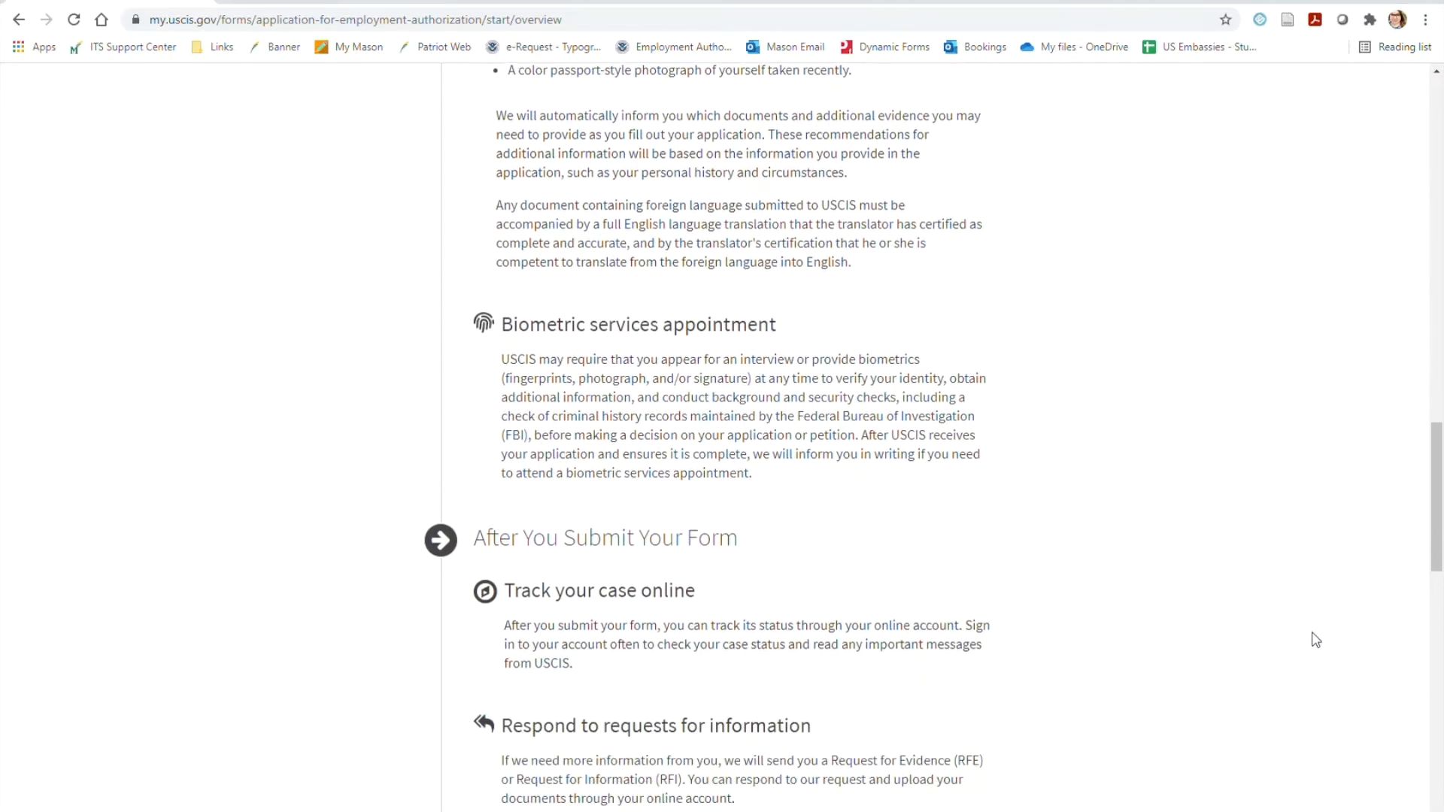
scroll(1316, 640, down, 3)
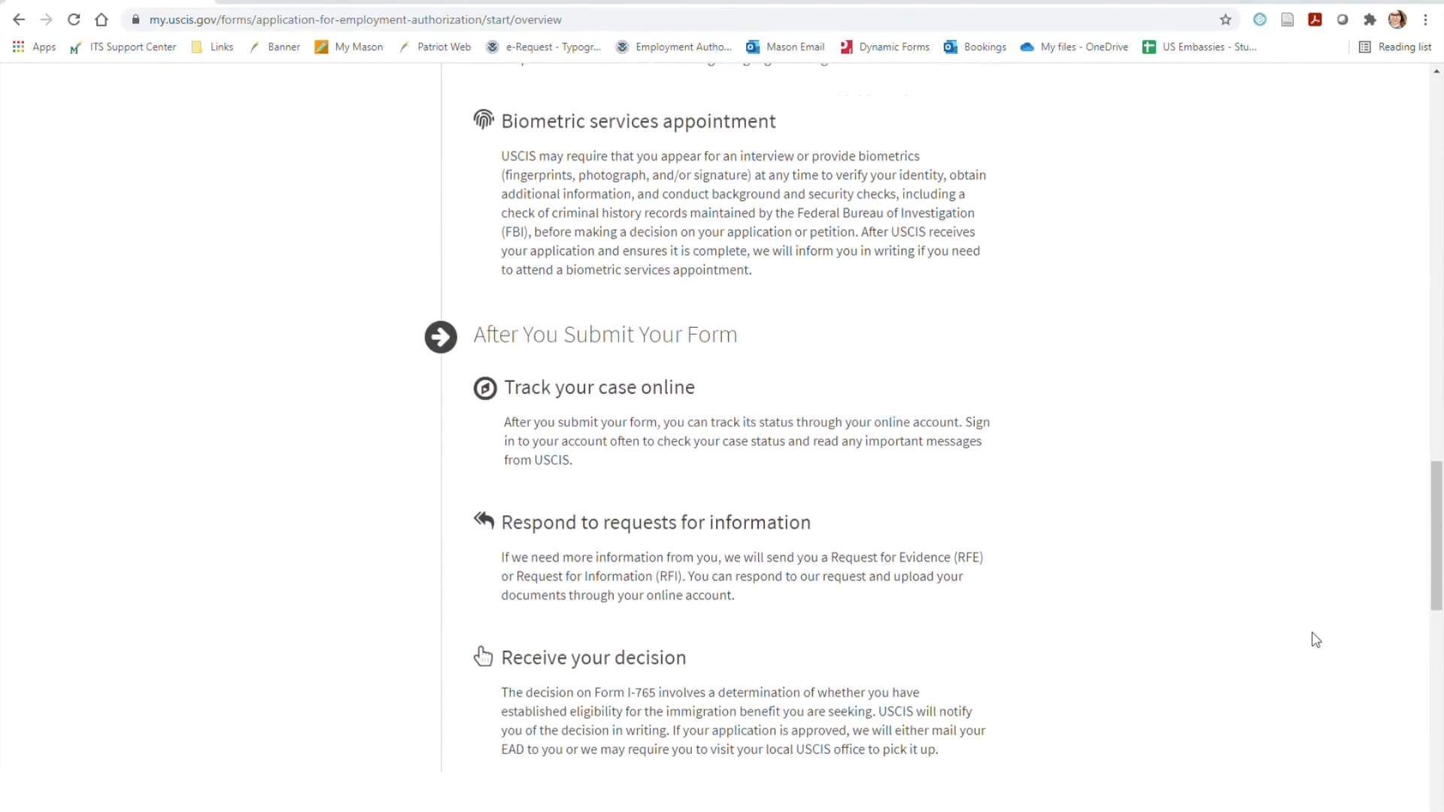
scroll(1316, 640, down, 3)
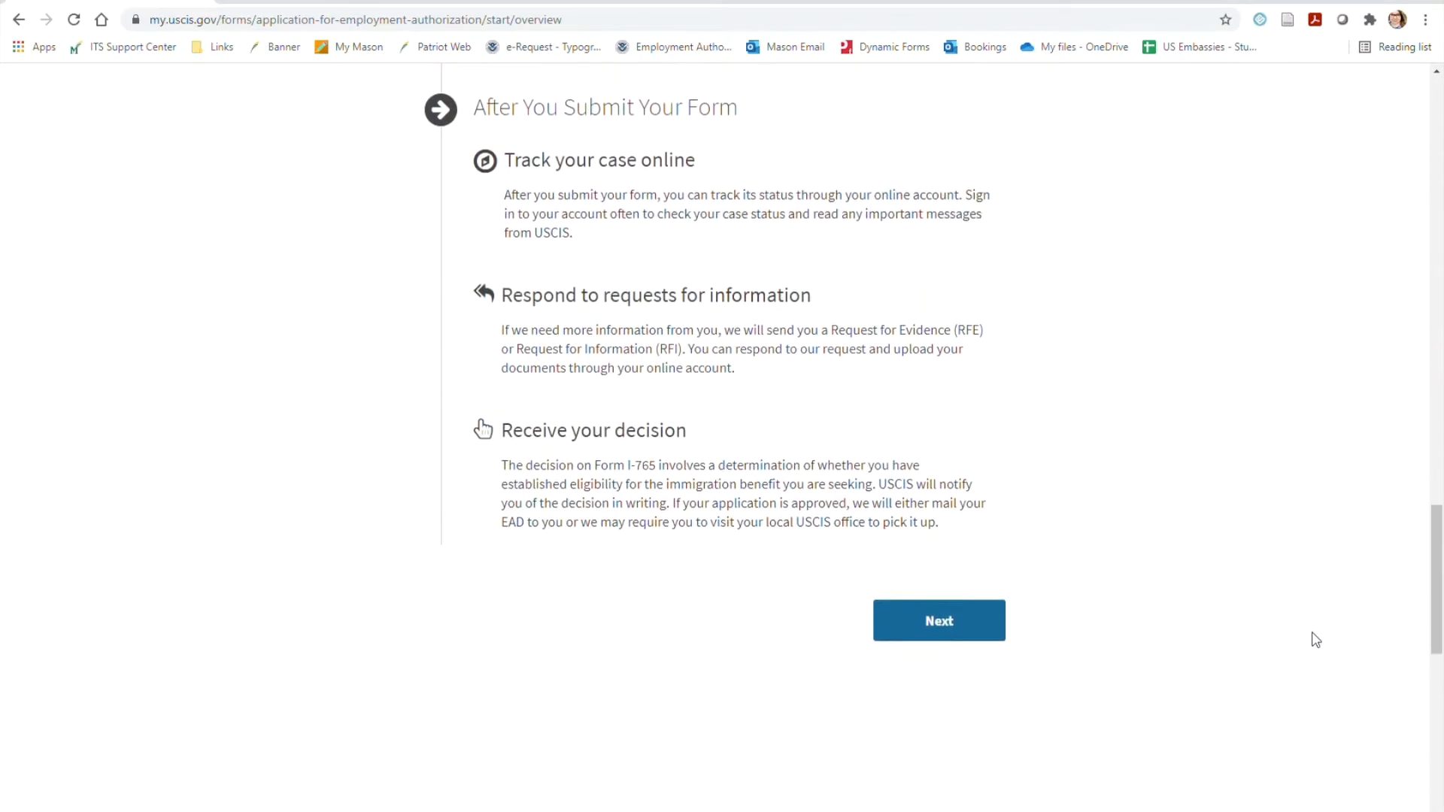
click(936, 637)
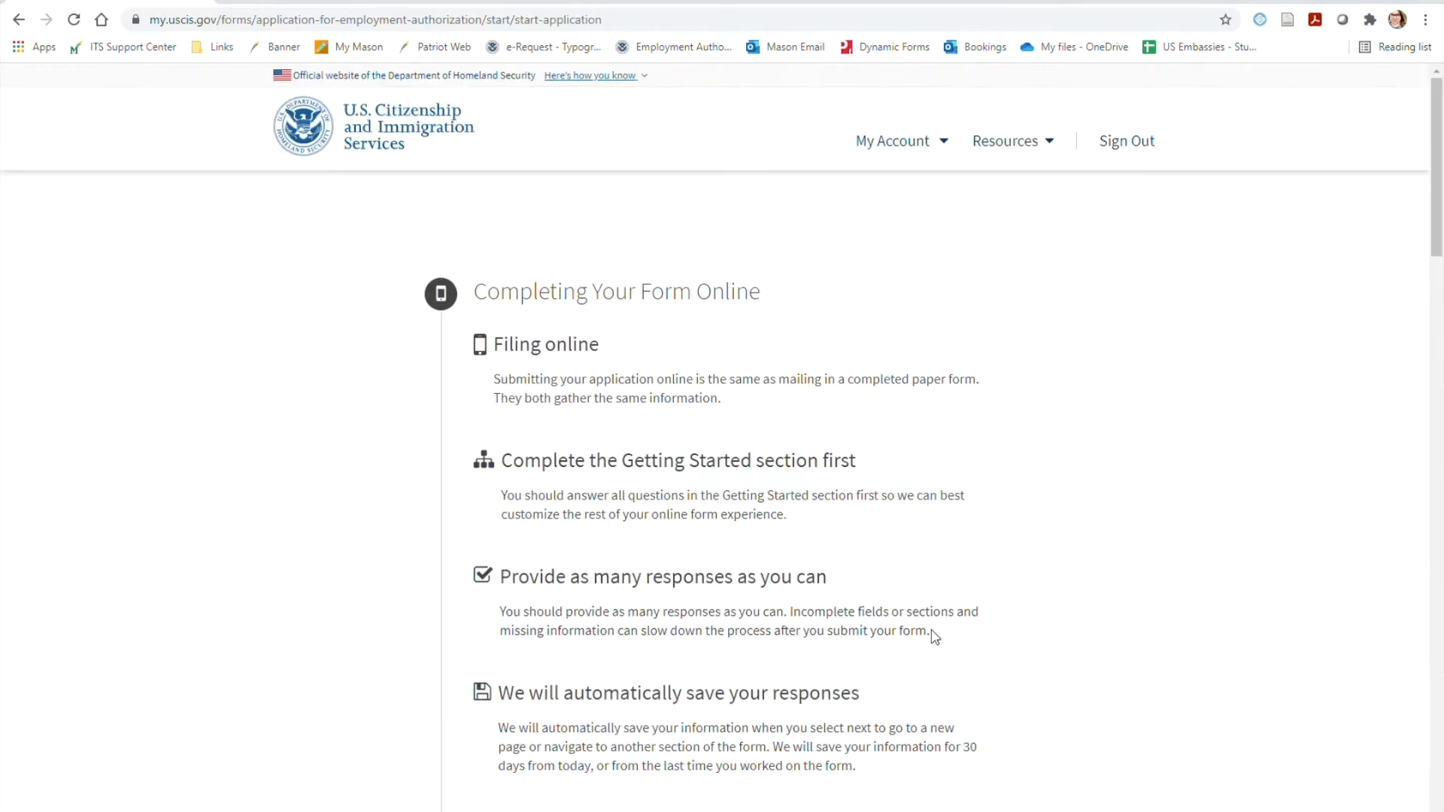
Review the online completion guidance, DHS Privacy Notice and Paperwork Reduction Act text, and start the application
scroll(1291, 571, down, 5)
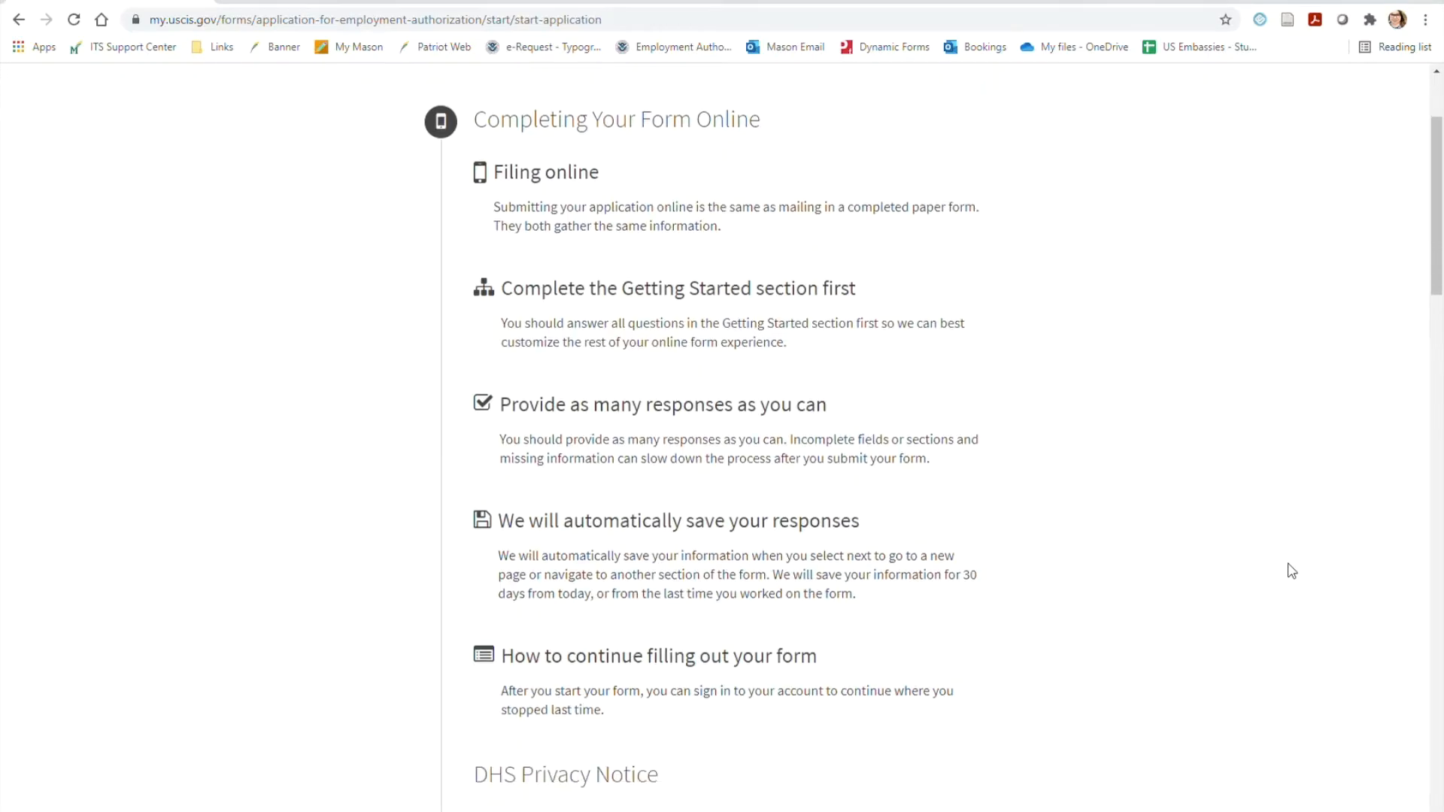
scroll(1291, 571, down, 5)
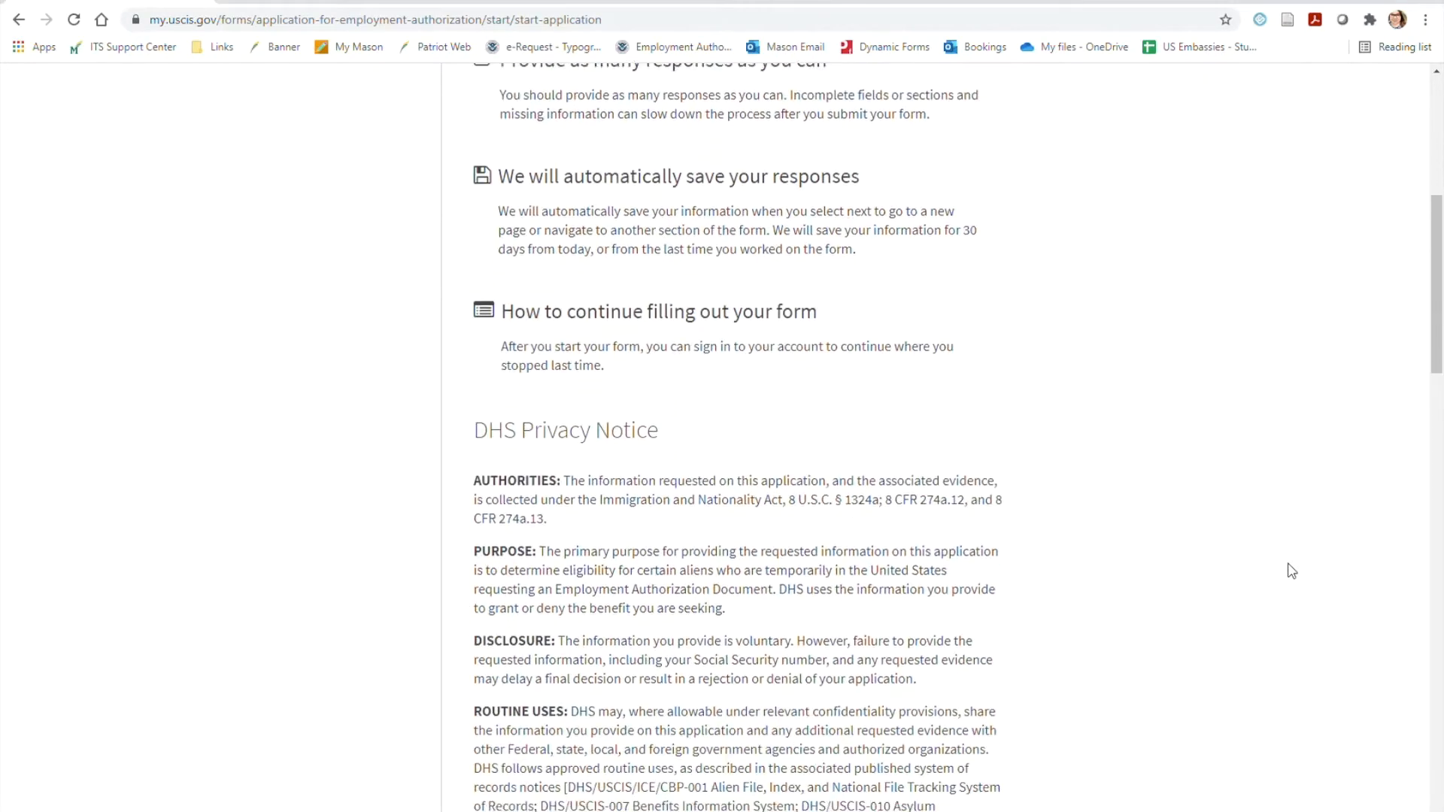
scroll(1291, 571, down, 4)
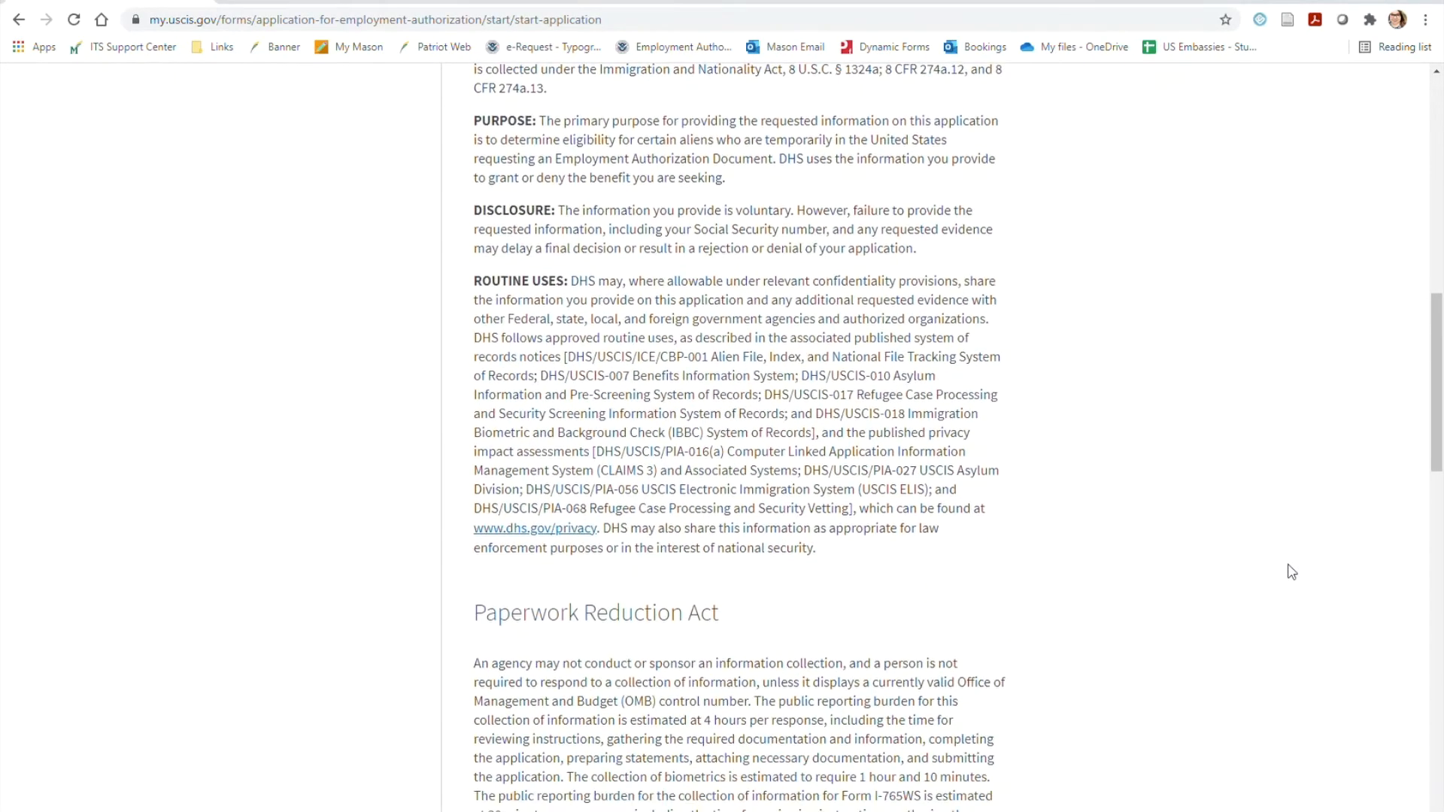
scroll(1291, 572, down, 6)
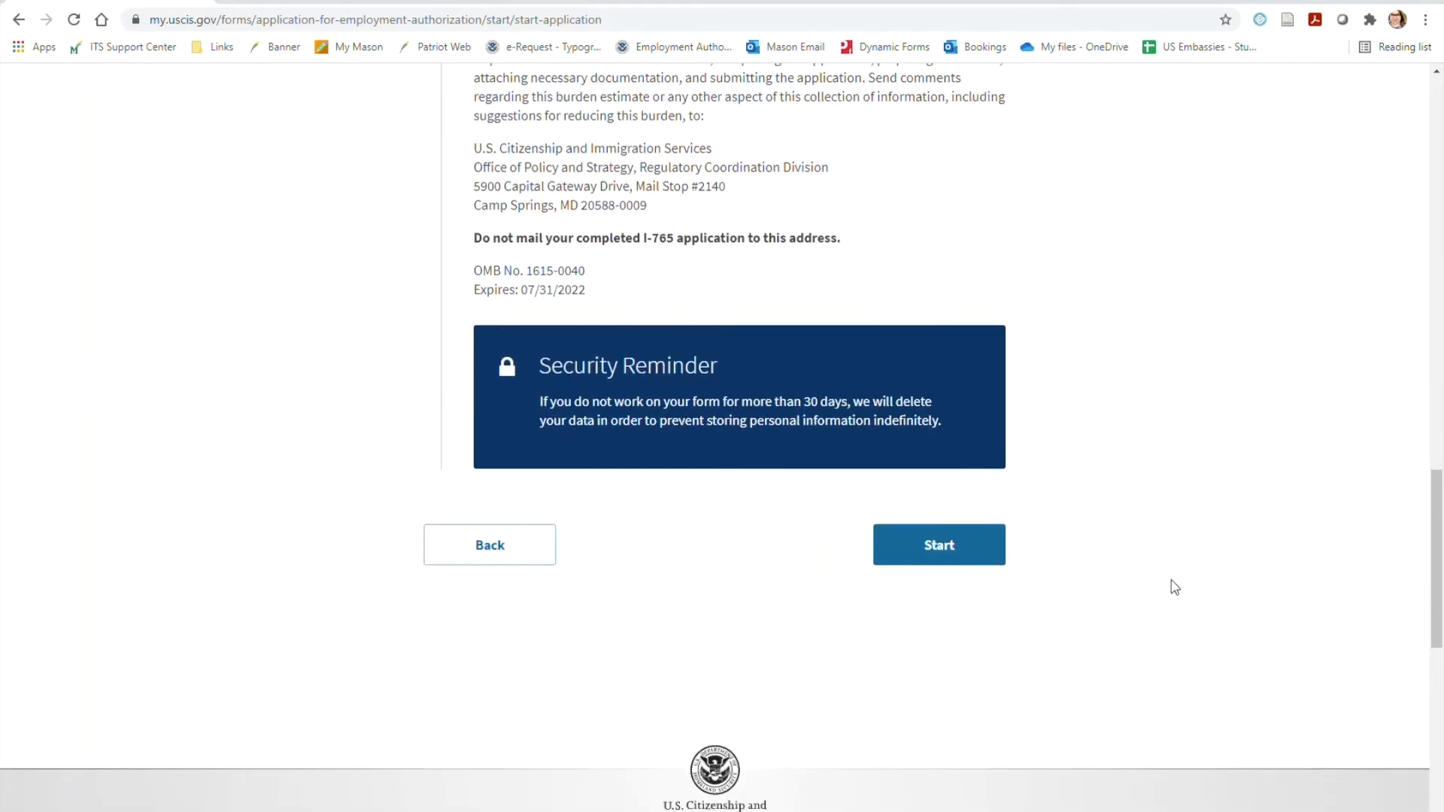
click(952, 558)
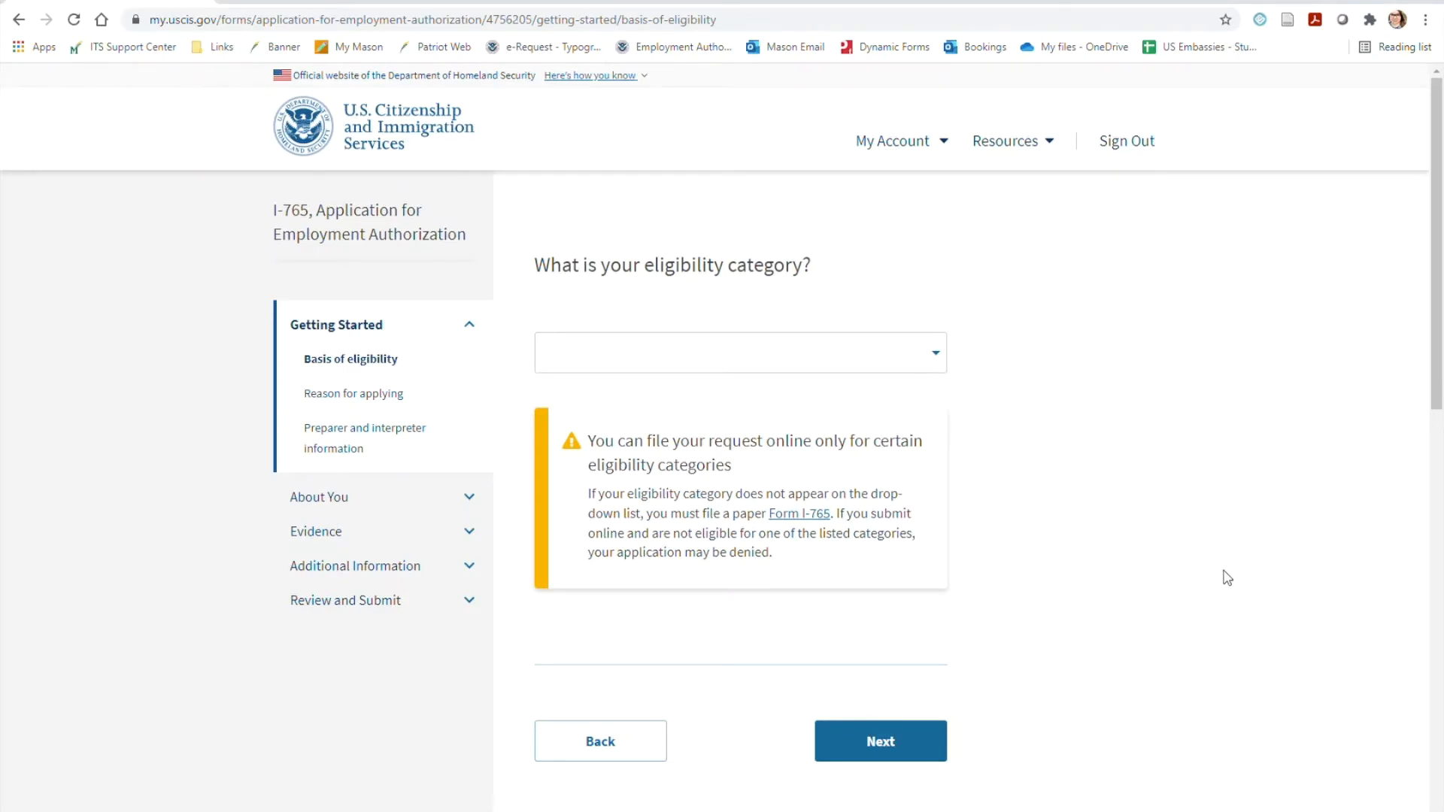
Set the eligibility category to c(3)(C) STEM Extension and enter the degree as "MS Data Analytics Engineering 11.0802"
click(936, 353)
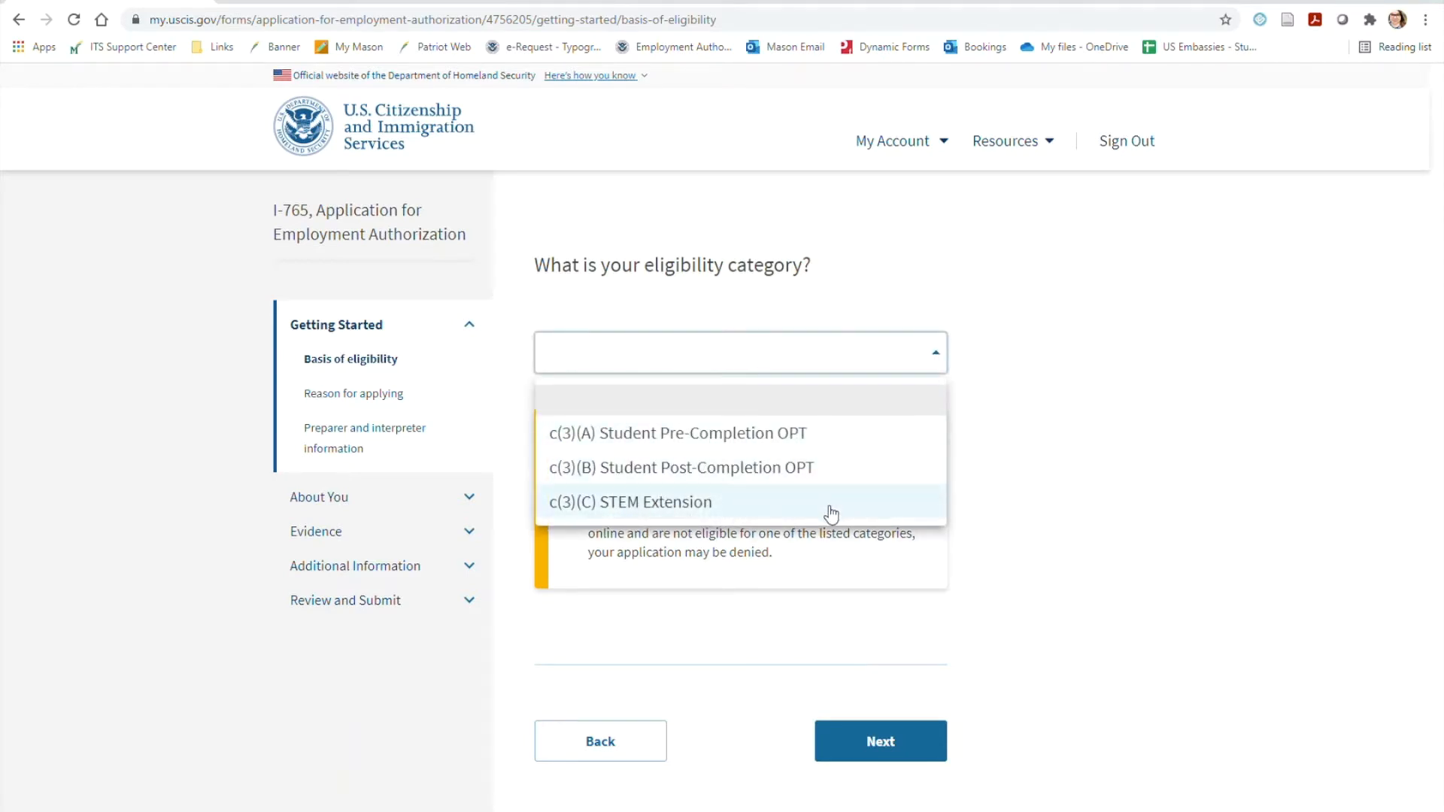
click(831, 504)
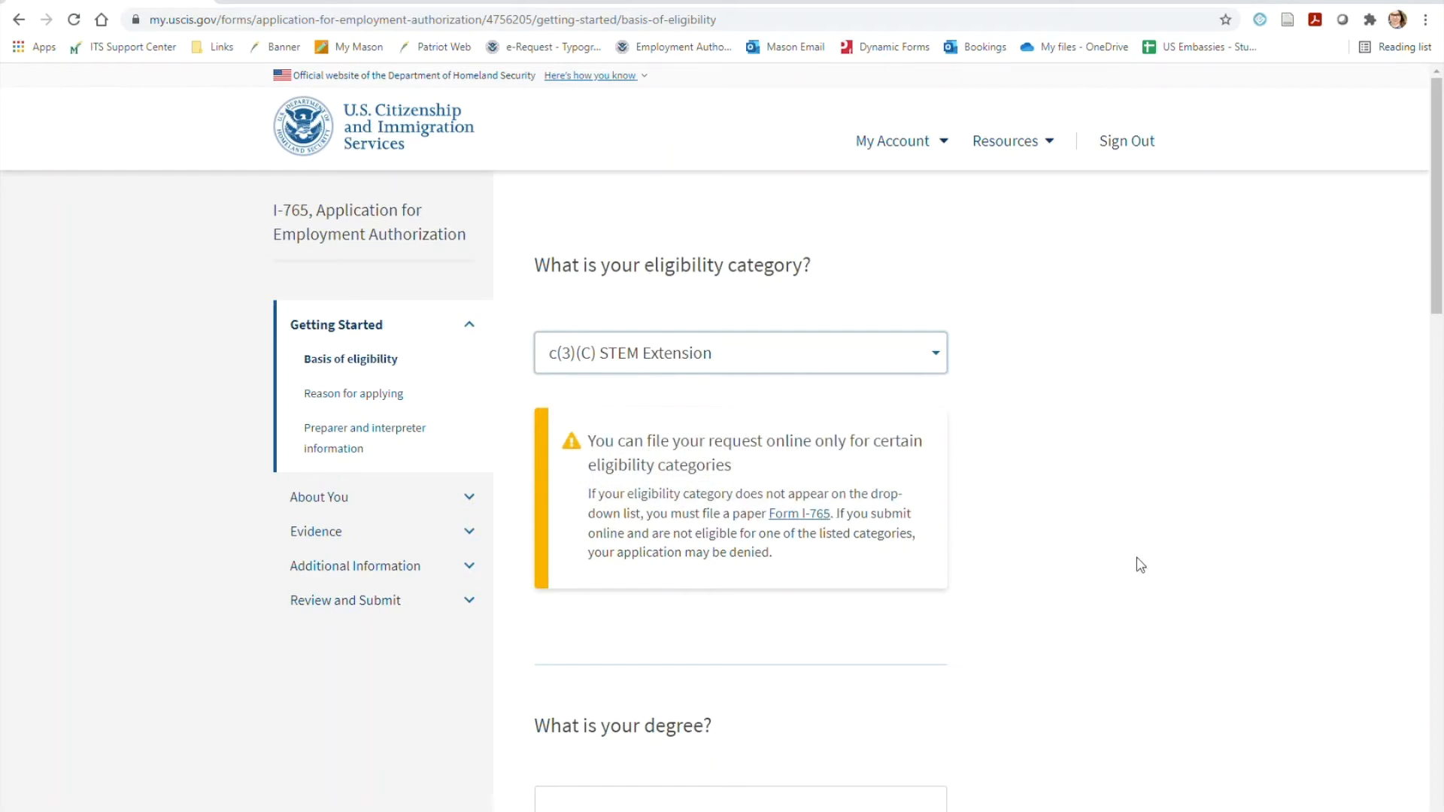
scroll(1140, 564, down, 3)
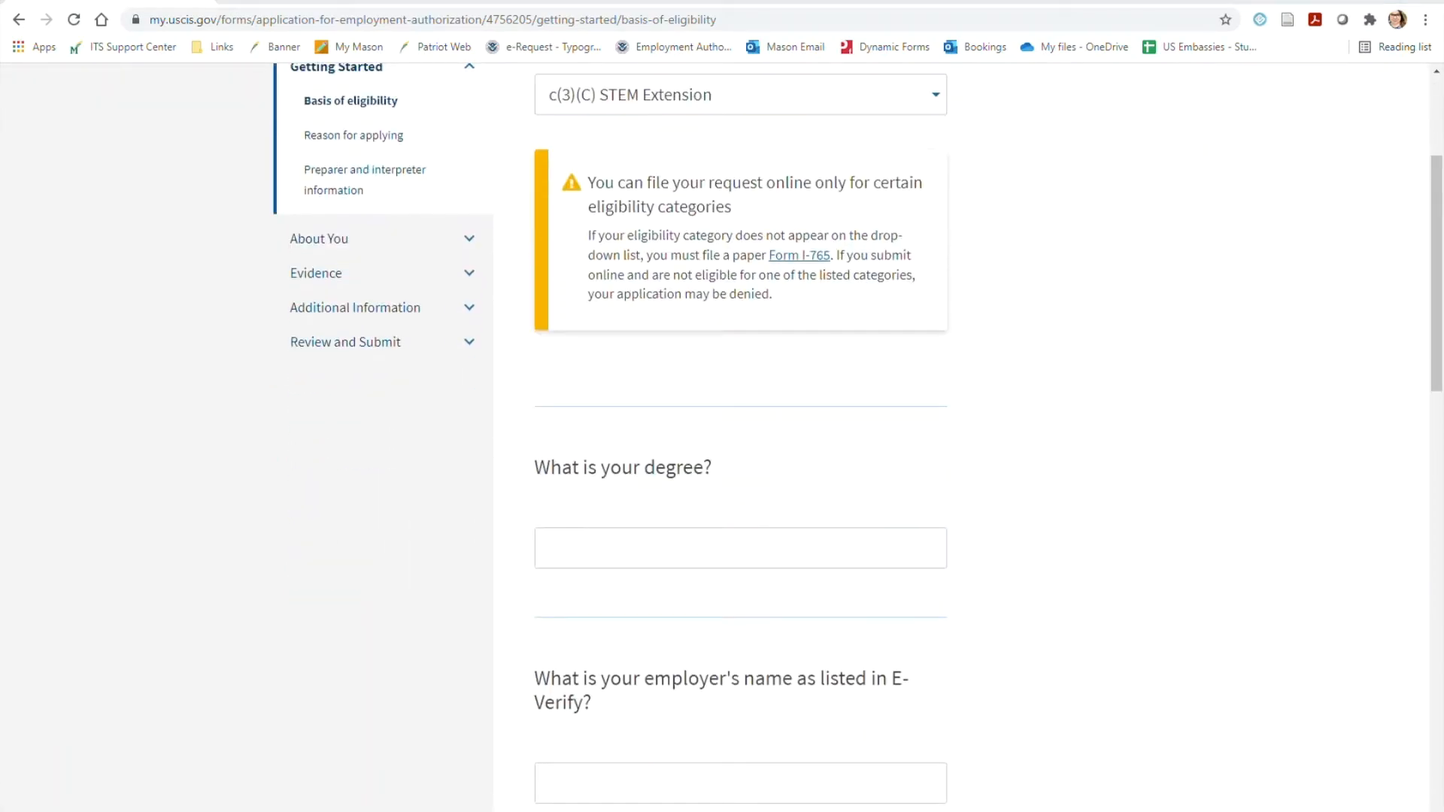
click(581, 541)
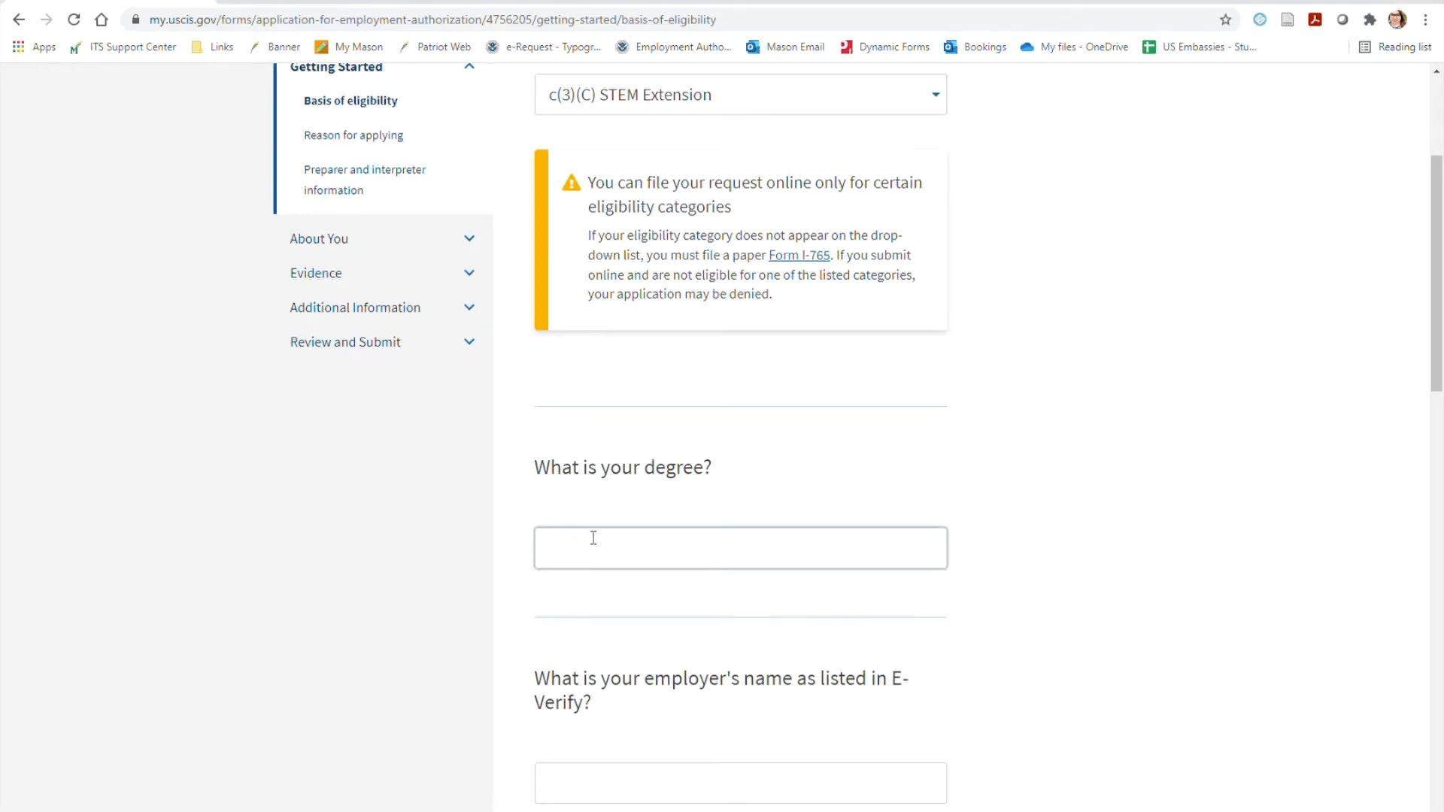
text(MS Data Analytics Engine)
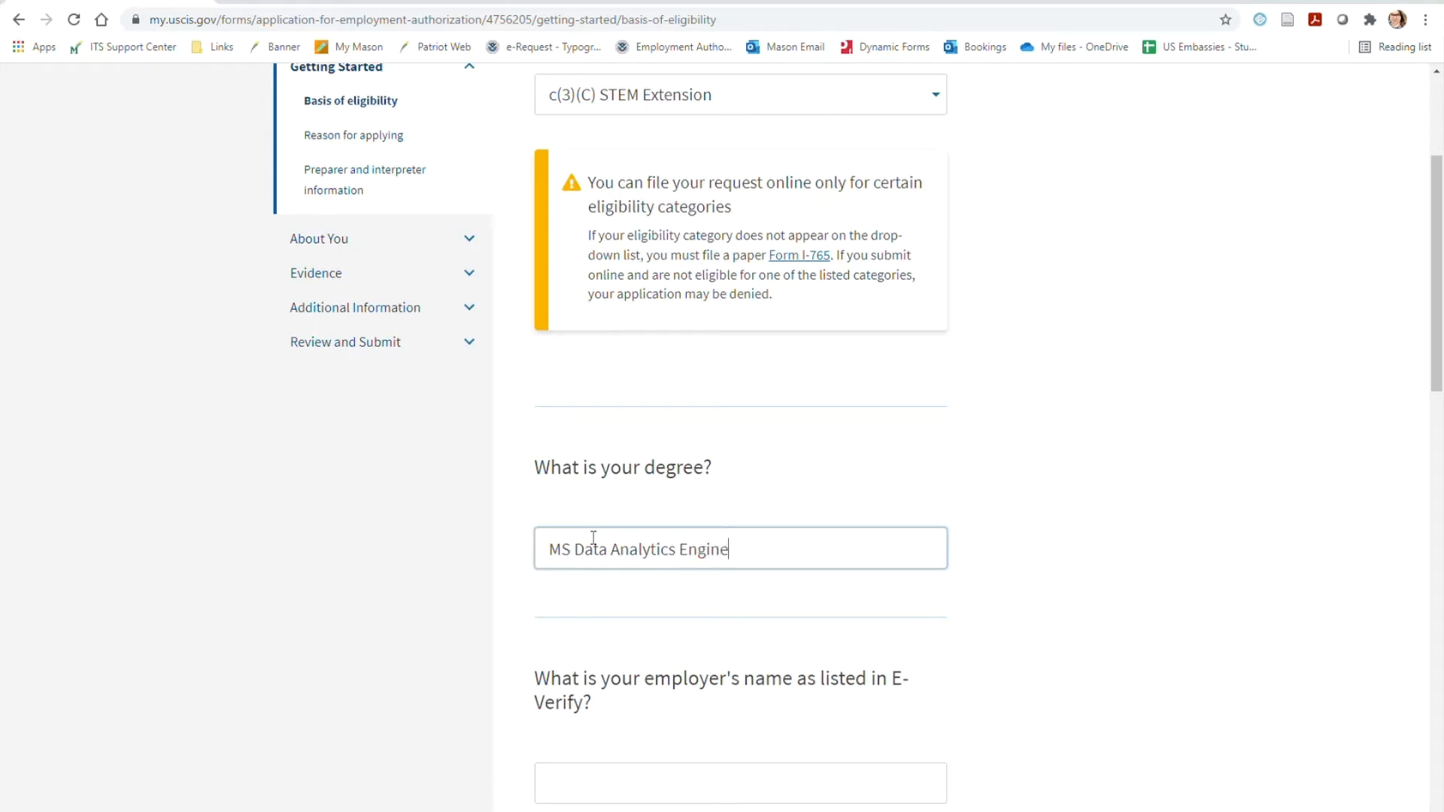
text(ering 11.0802)
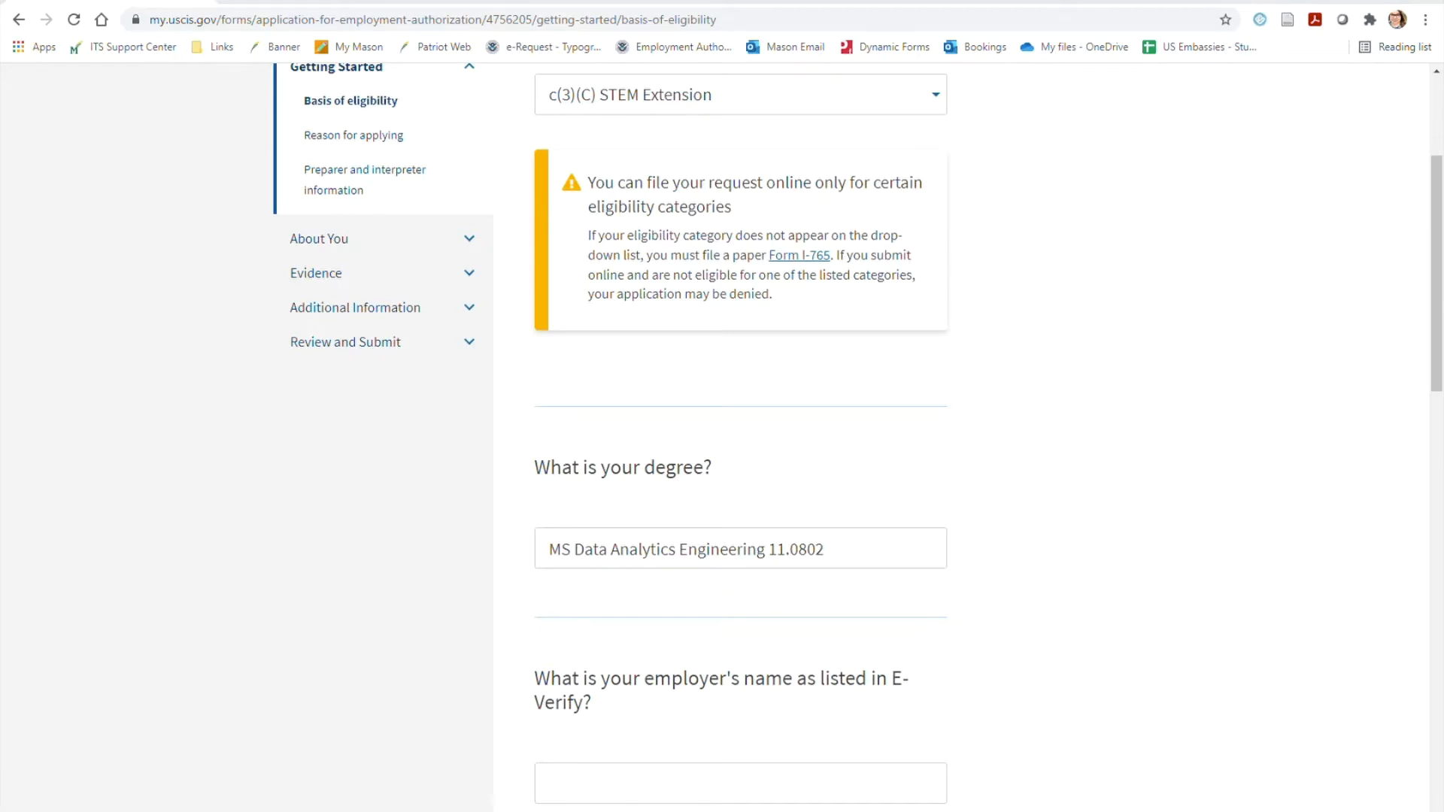
Enter "Big Data Incorporated" as the employer's E-Verify name, fill in its E-Verify company identification number, and continue
scroll(1295, 451, down, 3)
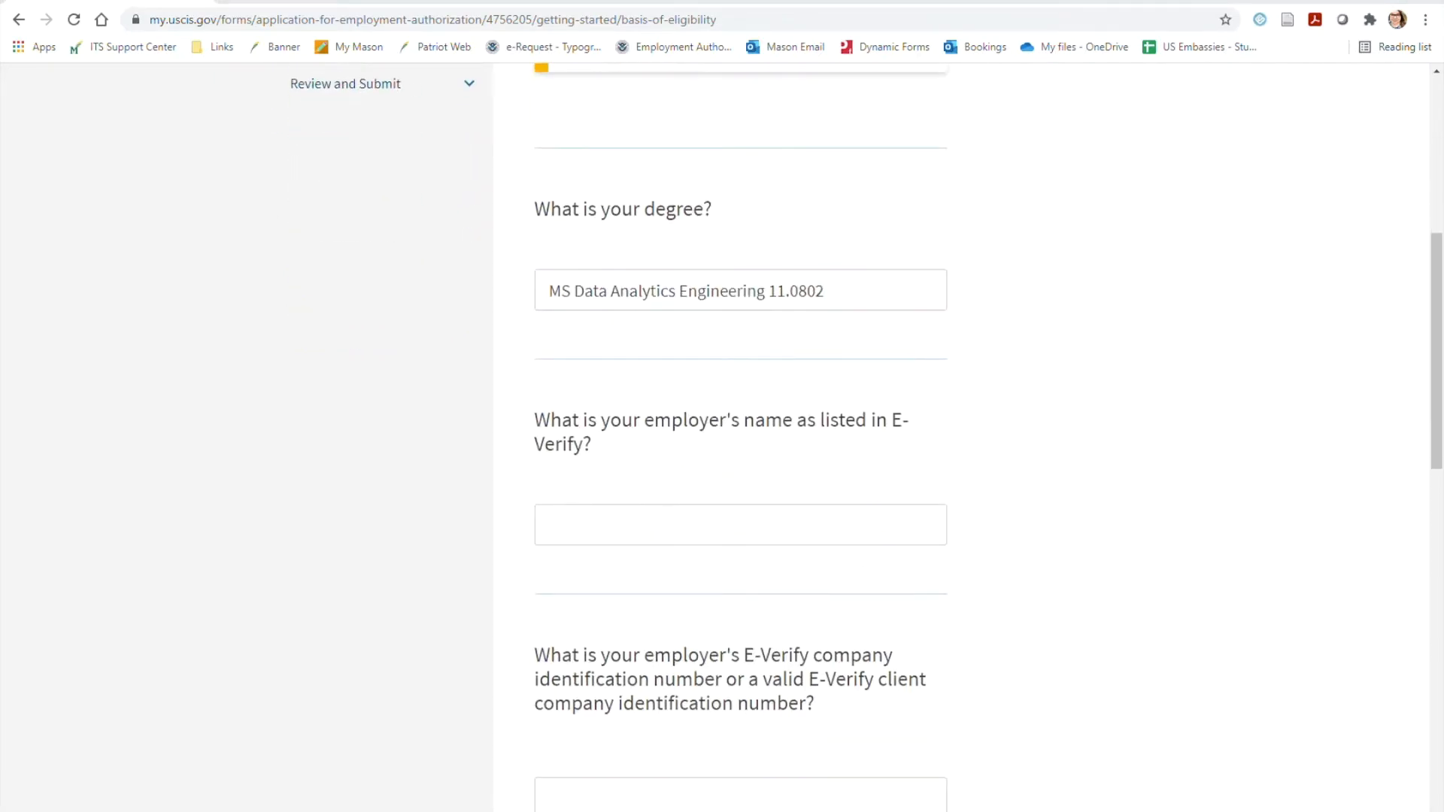
click(656, 514)
text(Big D)
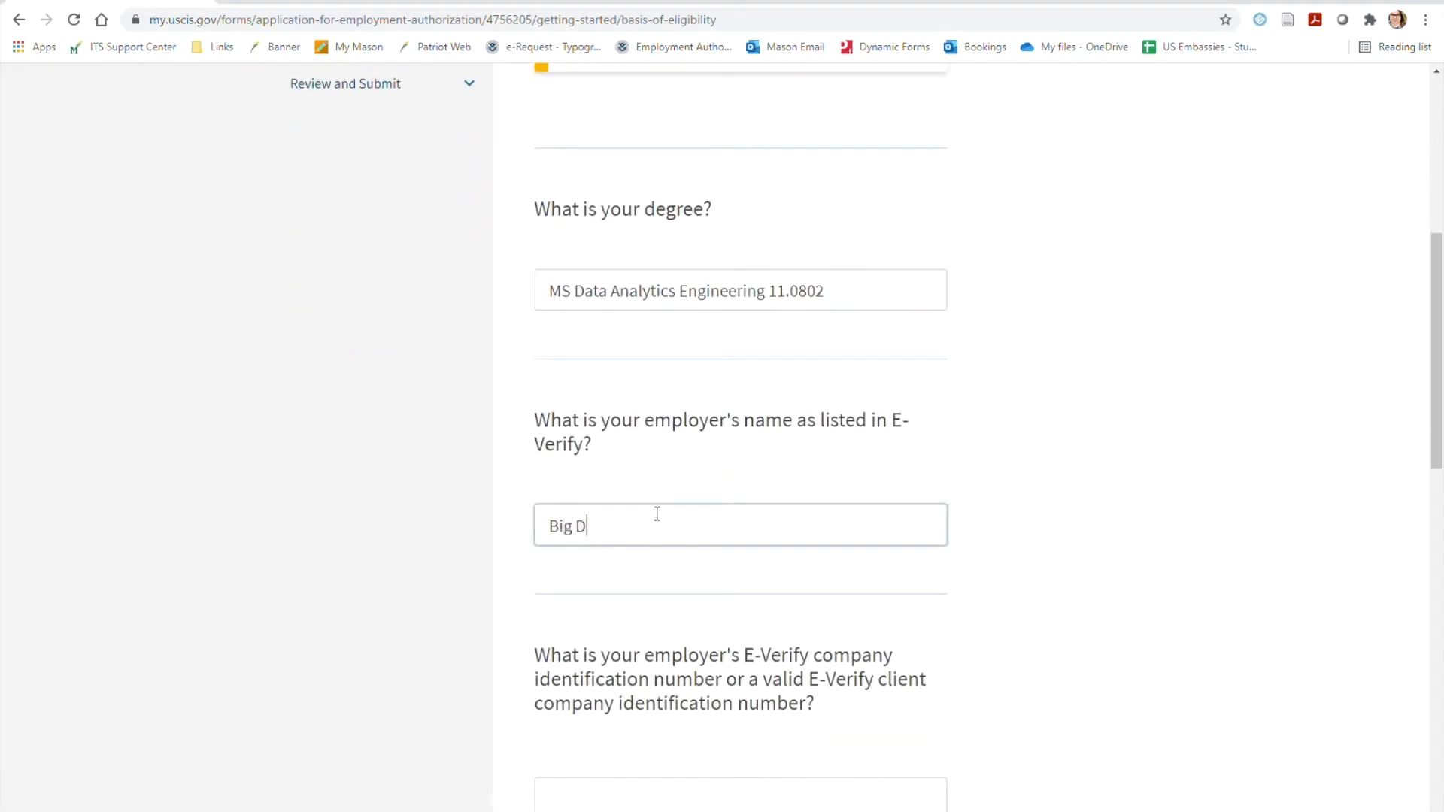
text(ata Incorporated)
scroll(1289, 589, down, 2)
scroll(1185, 583, down, 2)
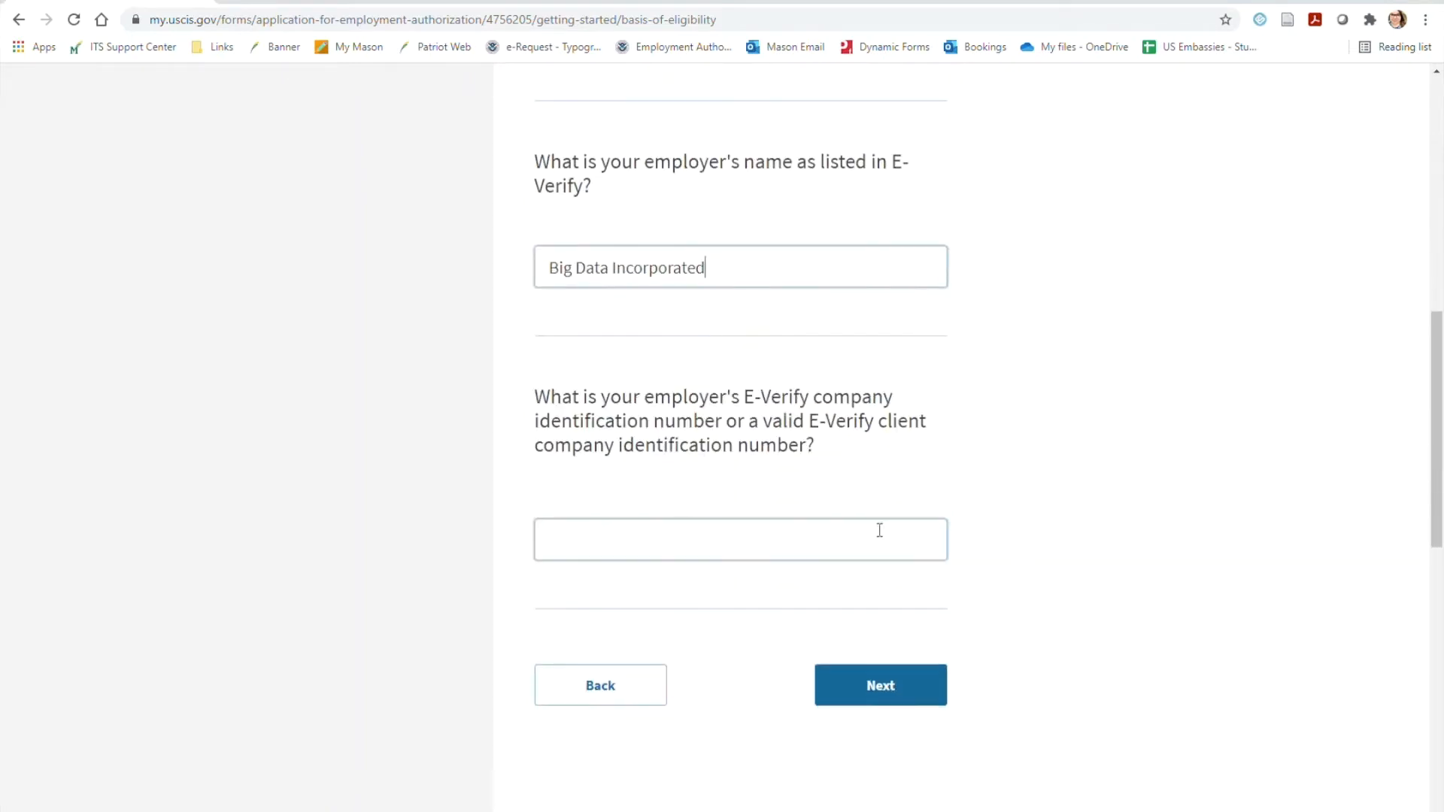
click(877, 543)
text(99999)
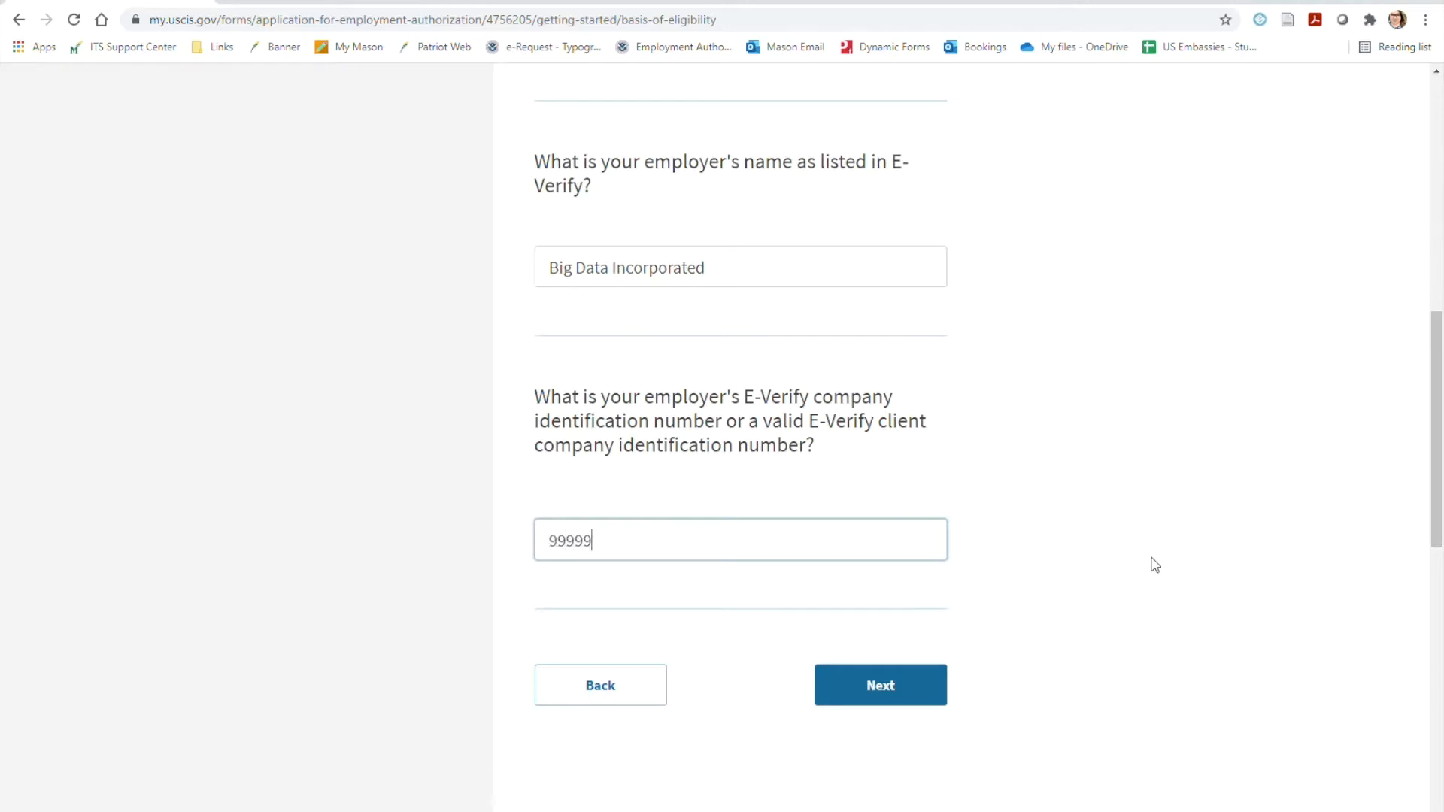
click(914, 684)
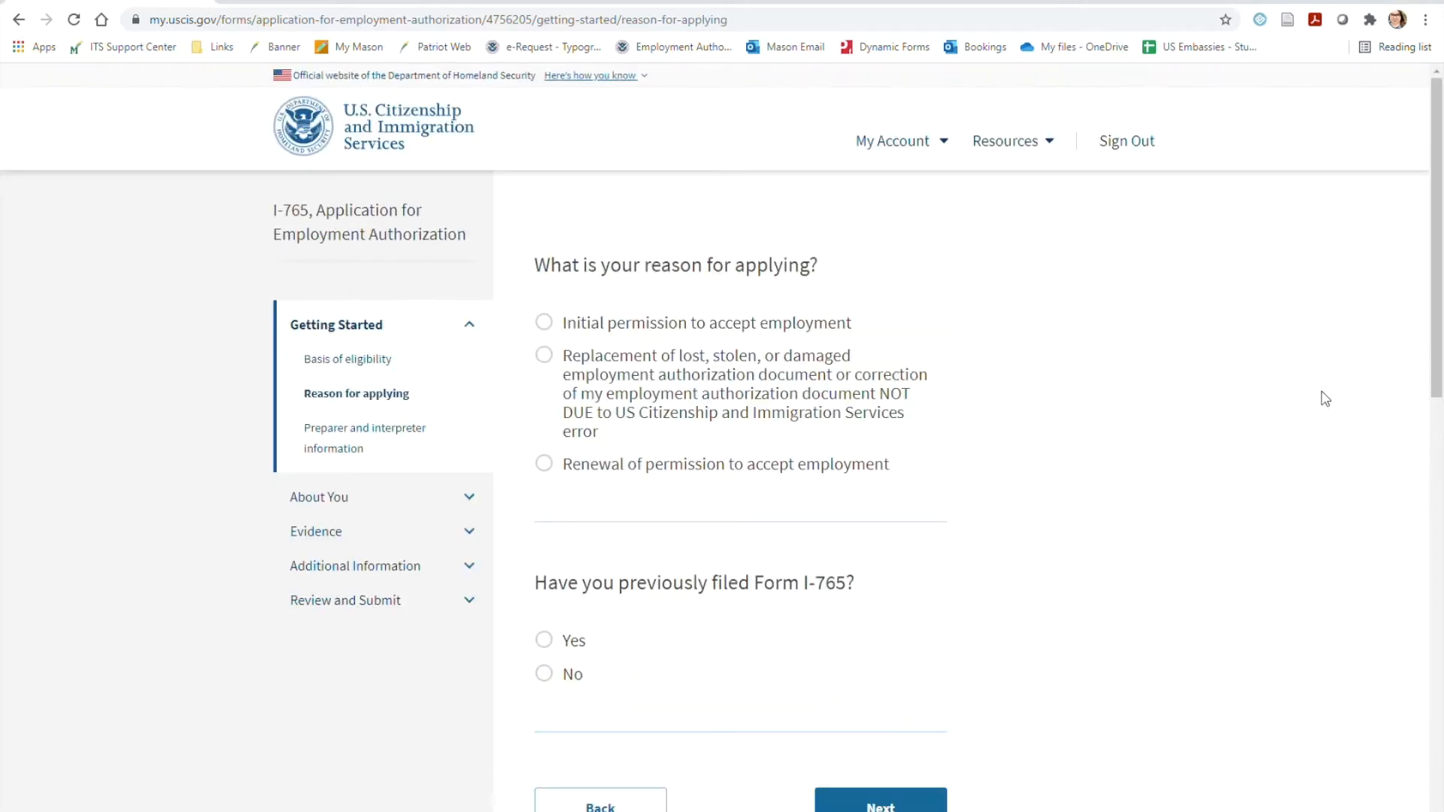
Give renewal of permission to accept employment as the reason, answer Yes to having previously filed Form I-765, and continue
click(797, 467)
scroll(1005, 519, down, 2)
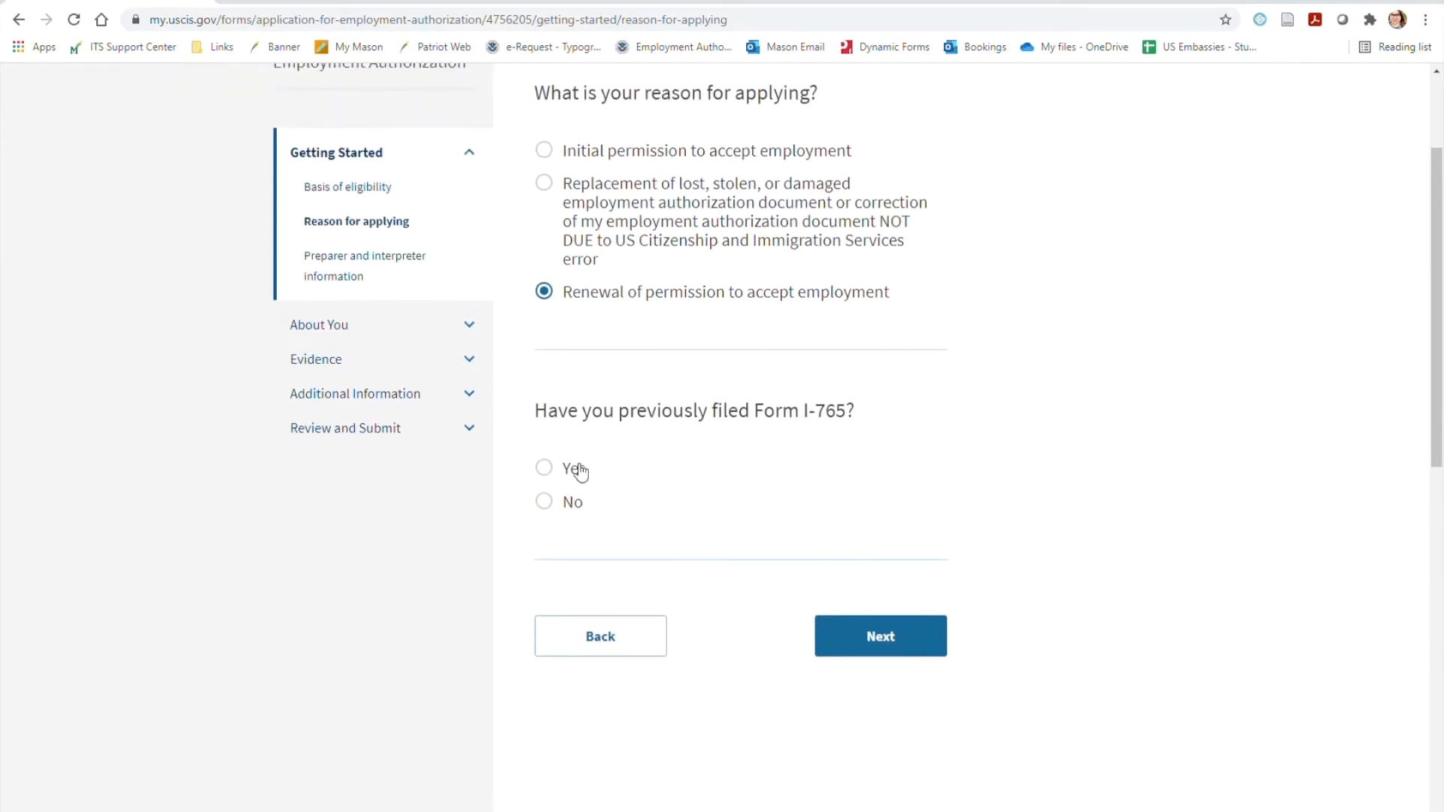
click(579, 475)
click(938, 638)
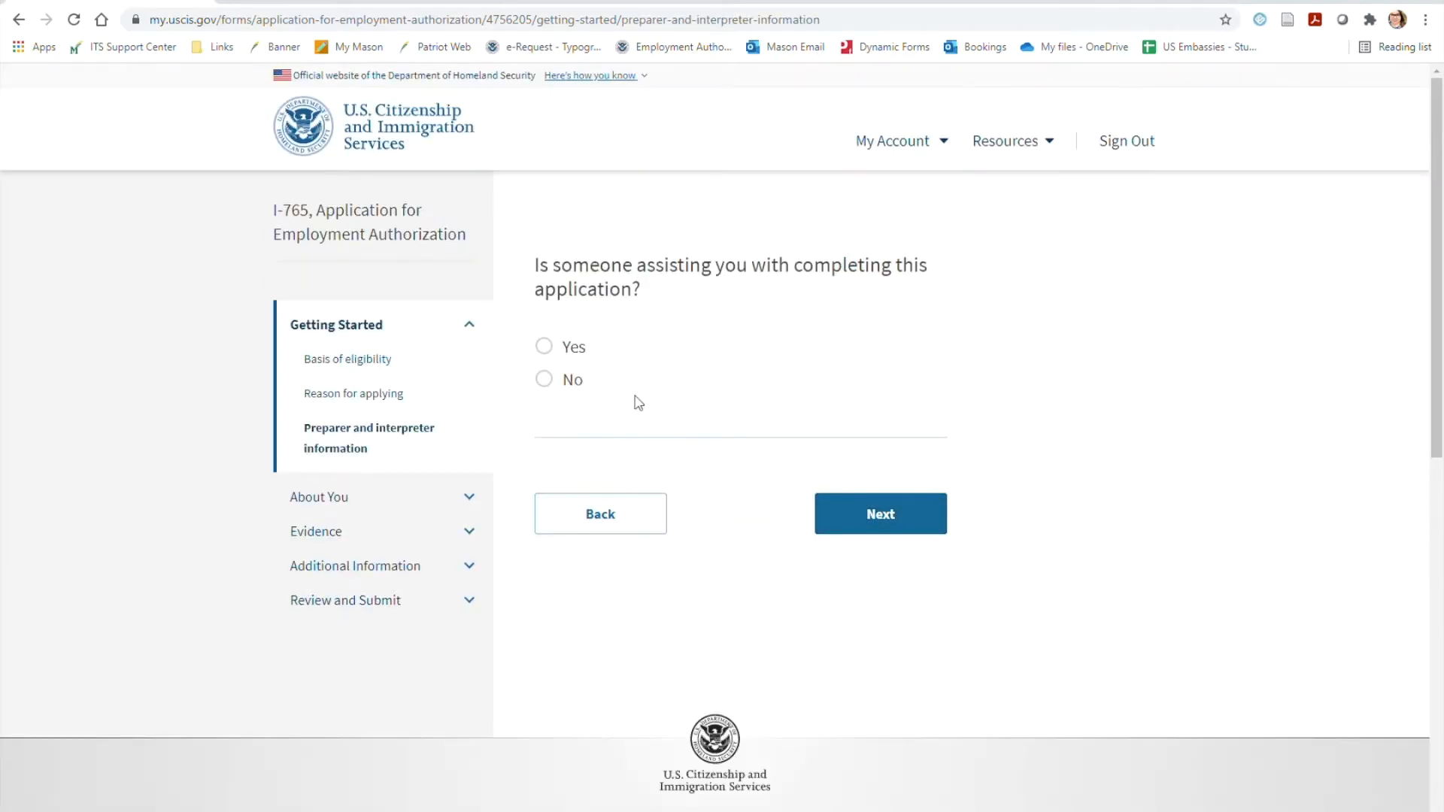
Answer No to receiving assistance with the application, continue, and enter the applicant's given and family names as the current legal name
click(580, 384)
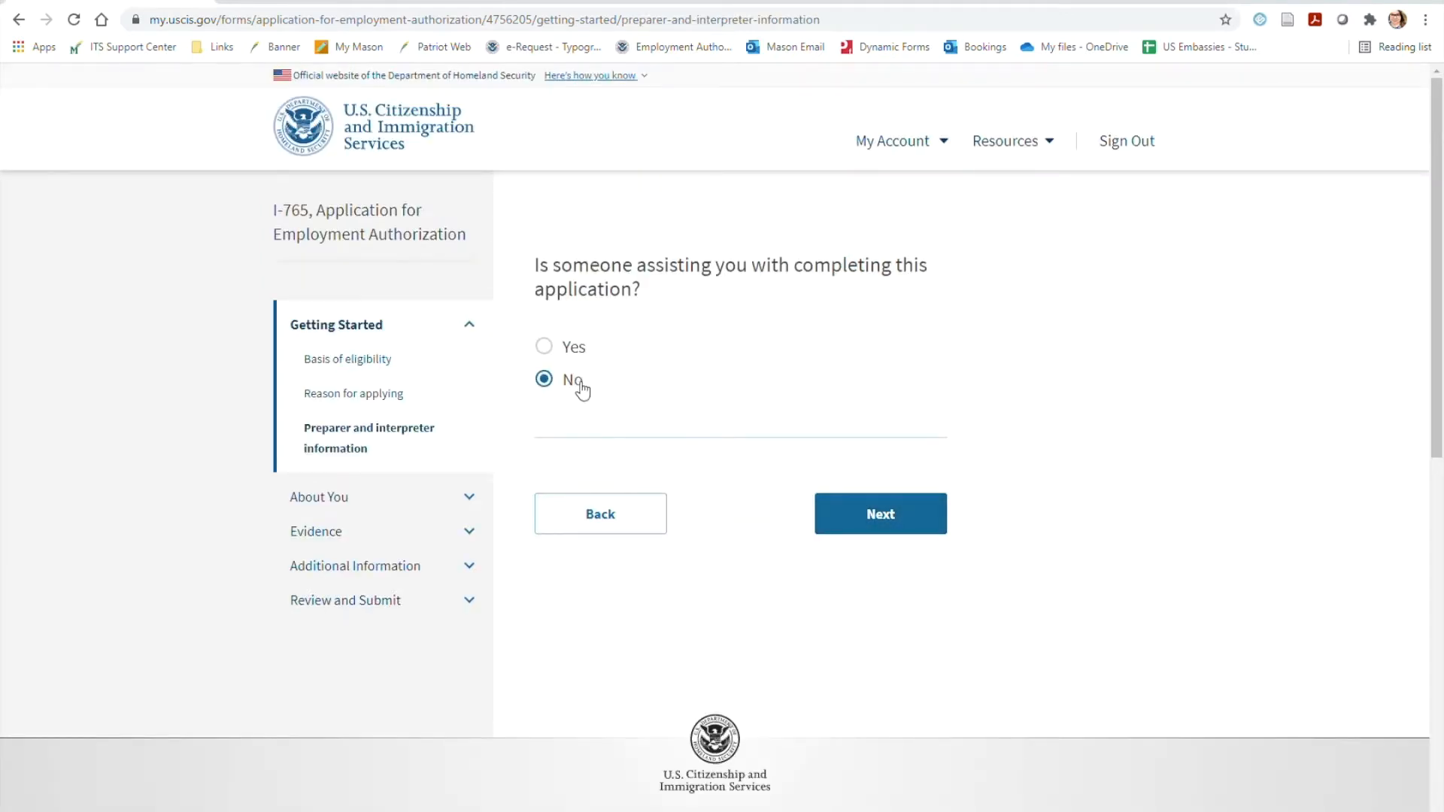
click(903, 517)
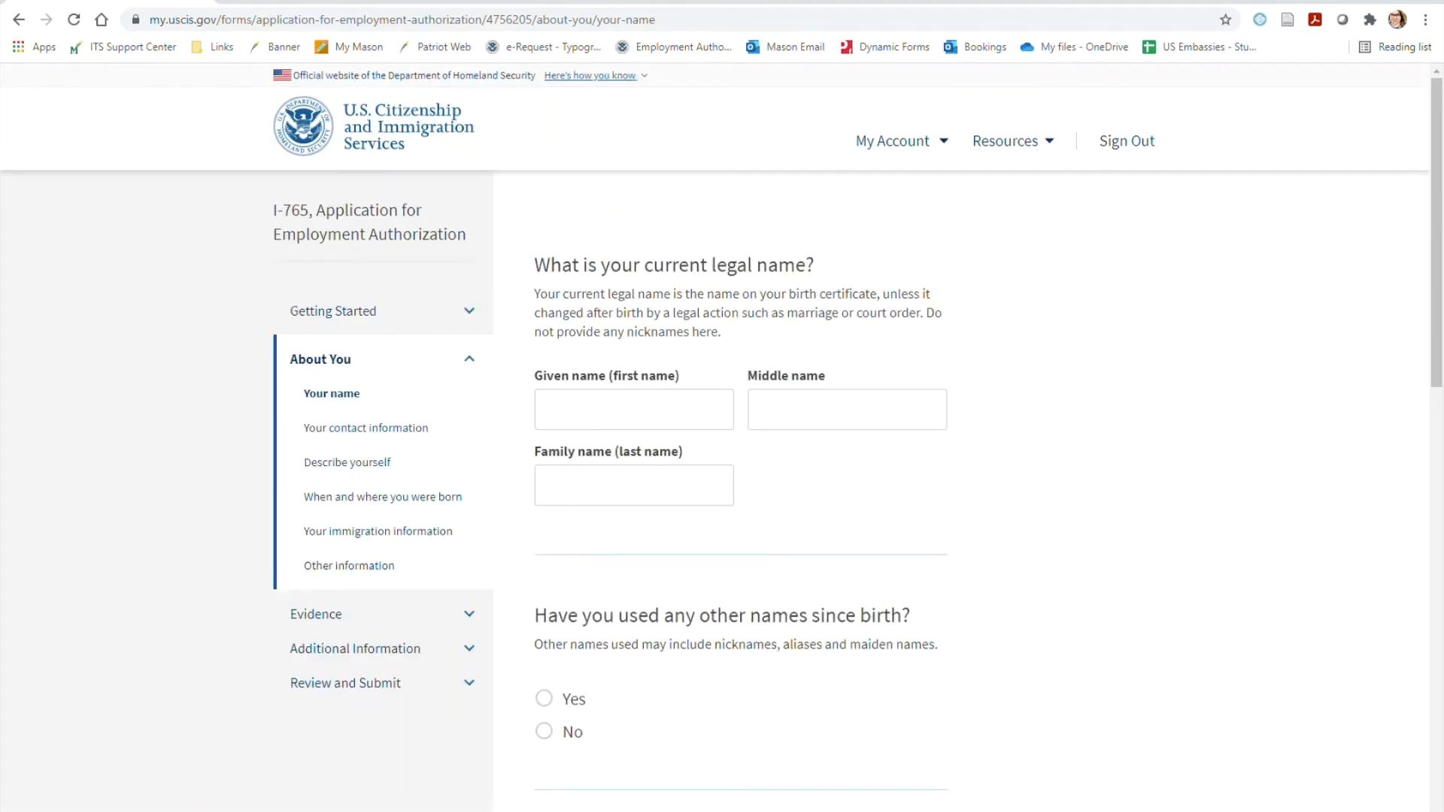
click(632, 412)
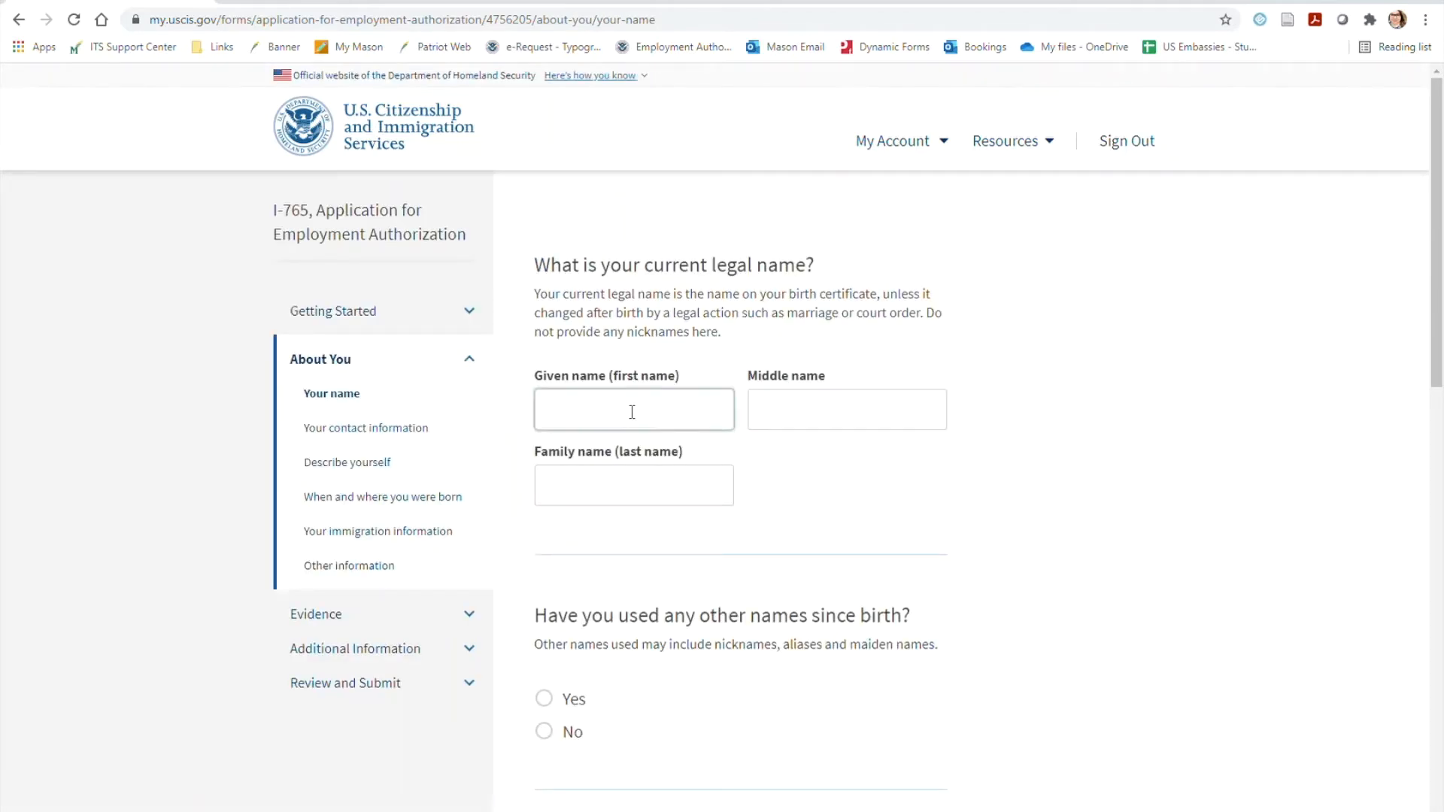
text(John)
key(Tab)
key(Tab)
text(Doe)
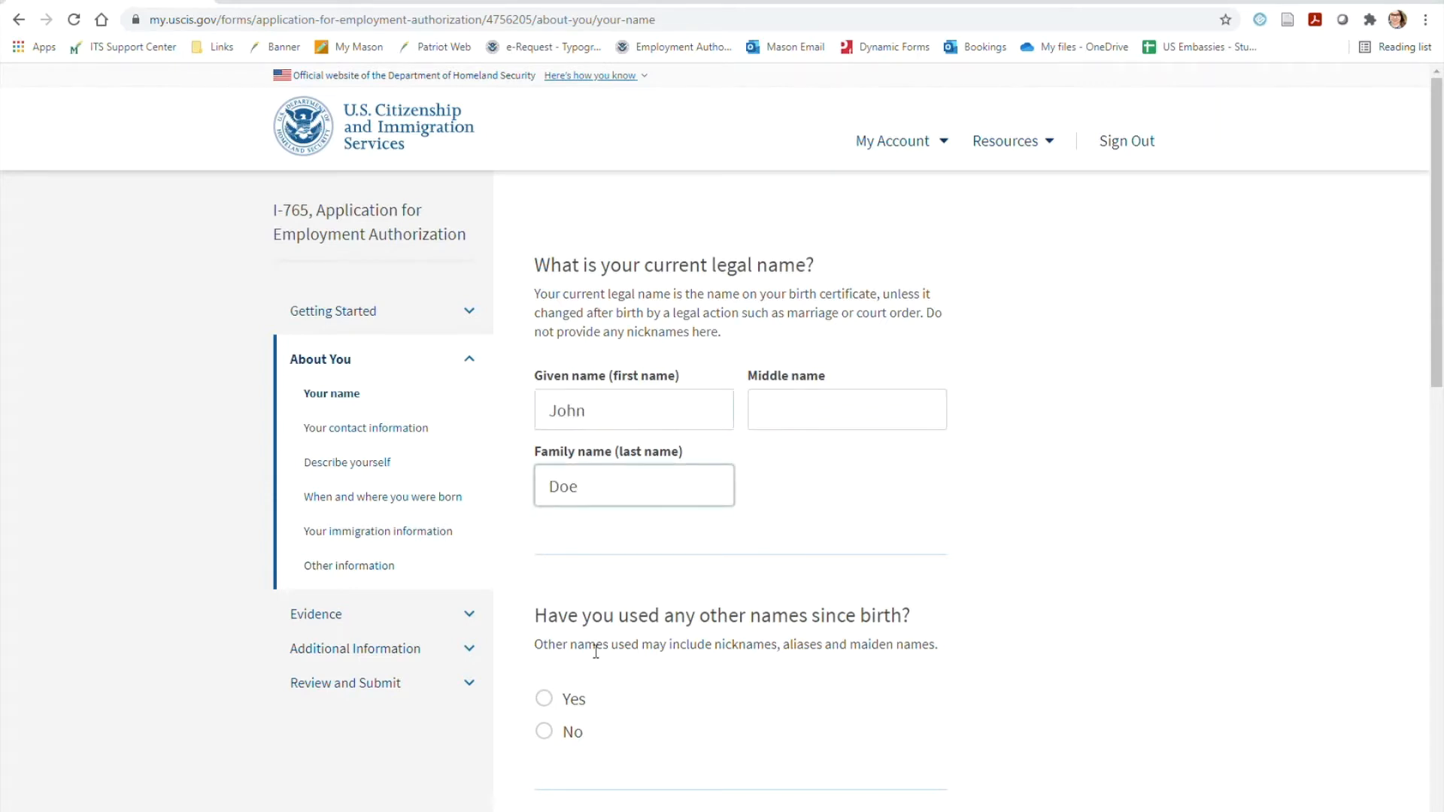
Answer Yes to having used other names since birth, fill in the other given and family names, and continue
click(575, 700)
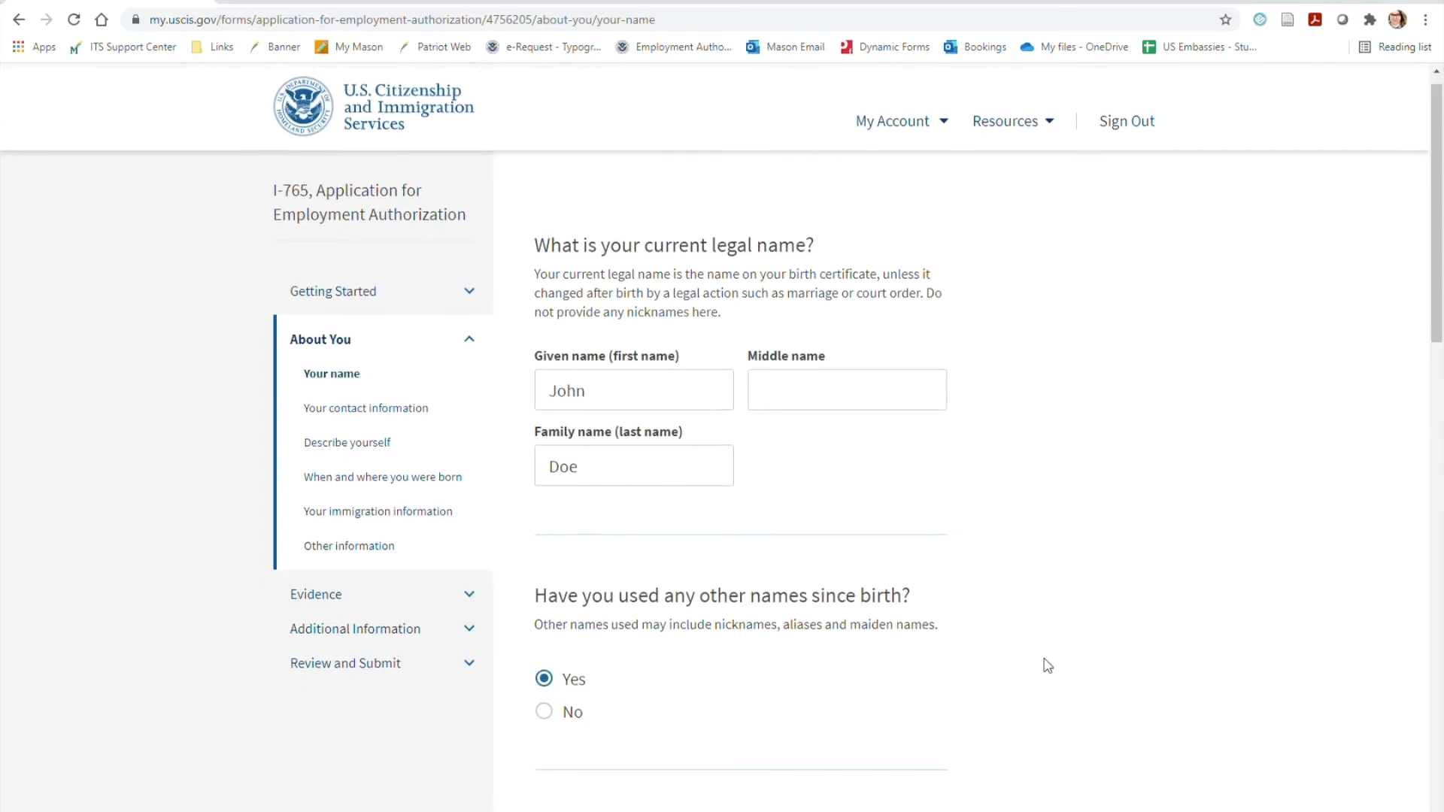
scroll(1041, 664, down, 5)
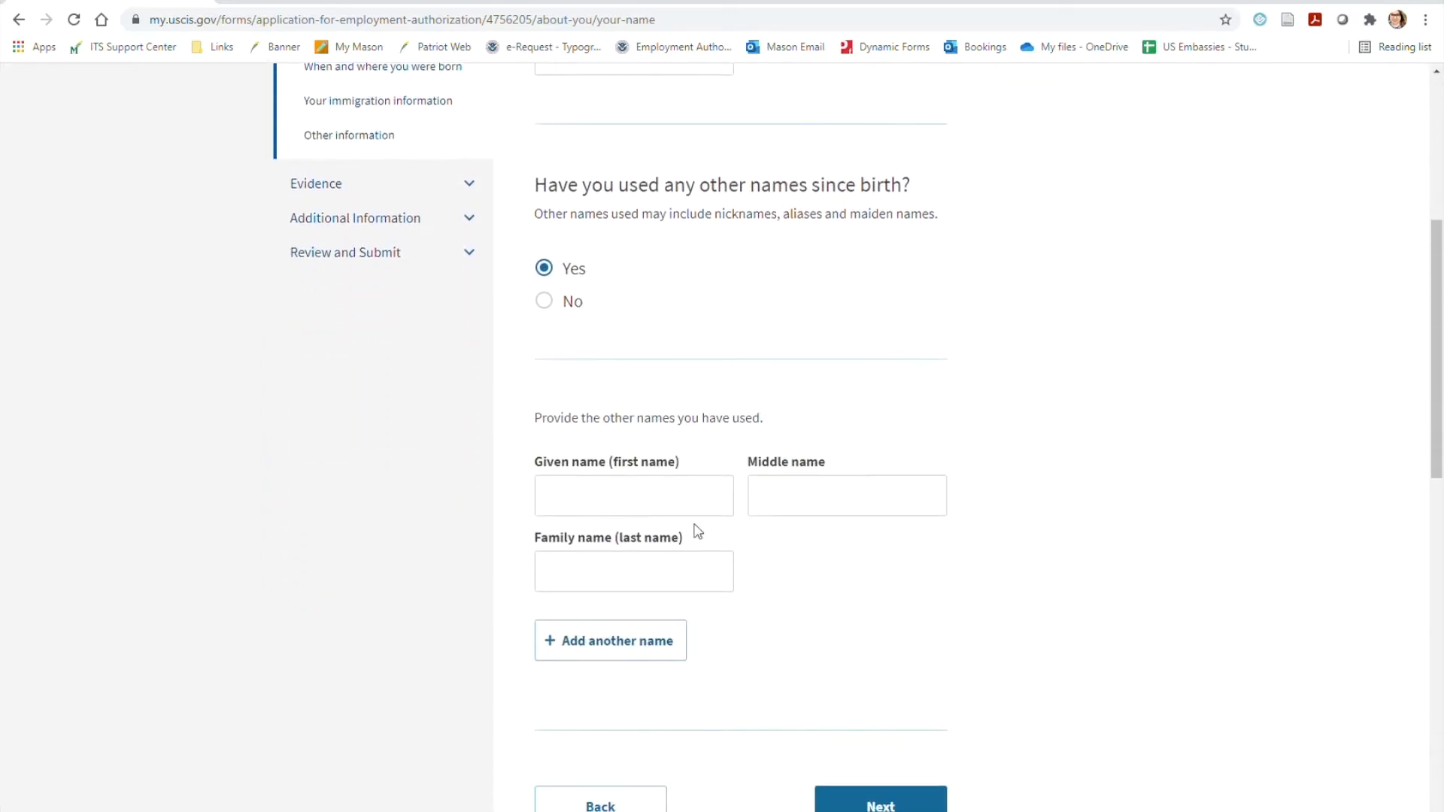
click(653, 501)
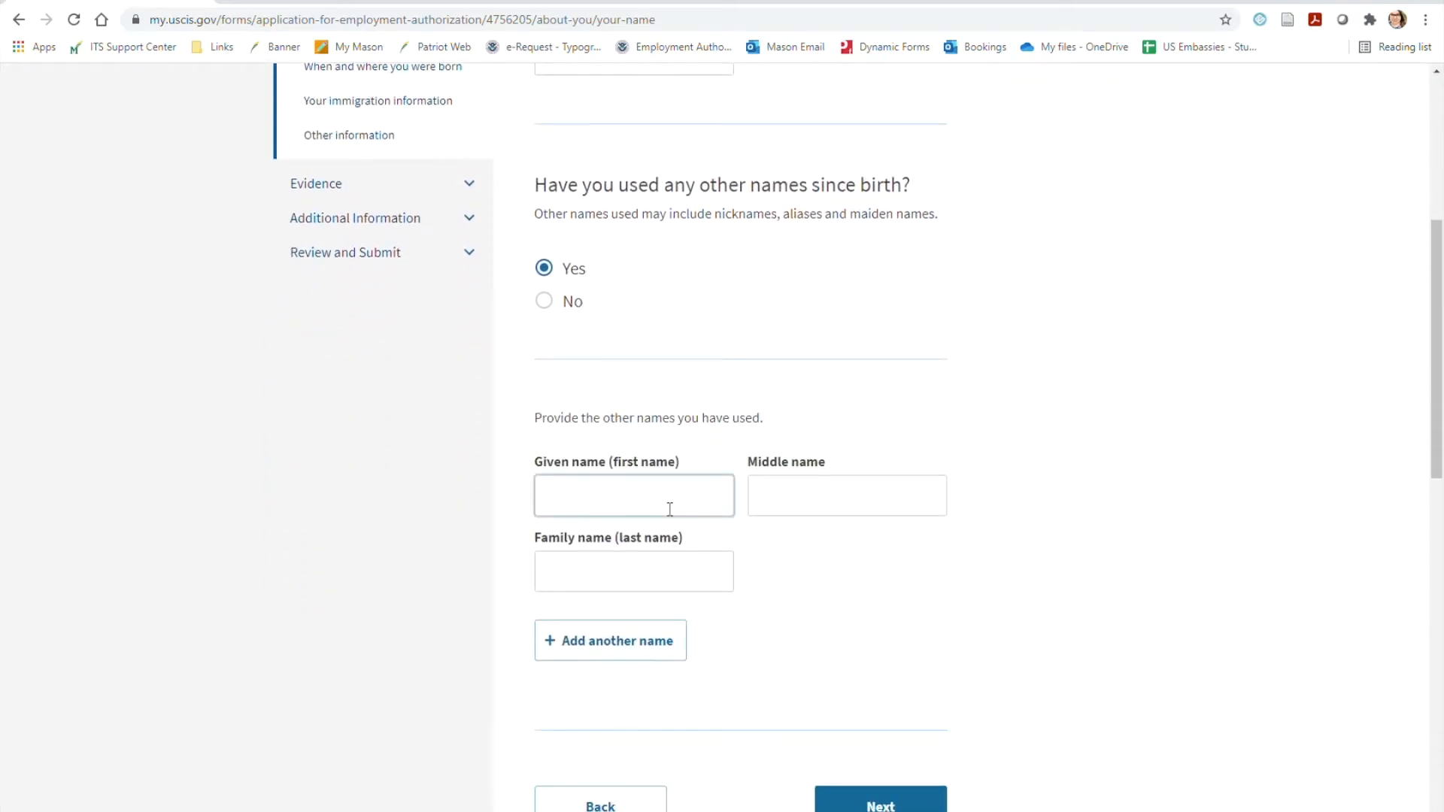
text(J)
key(Tab)
key(Tab)
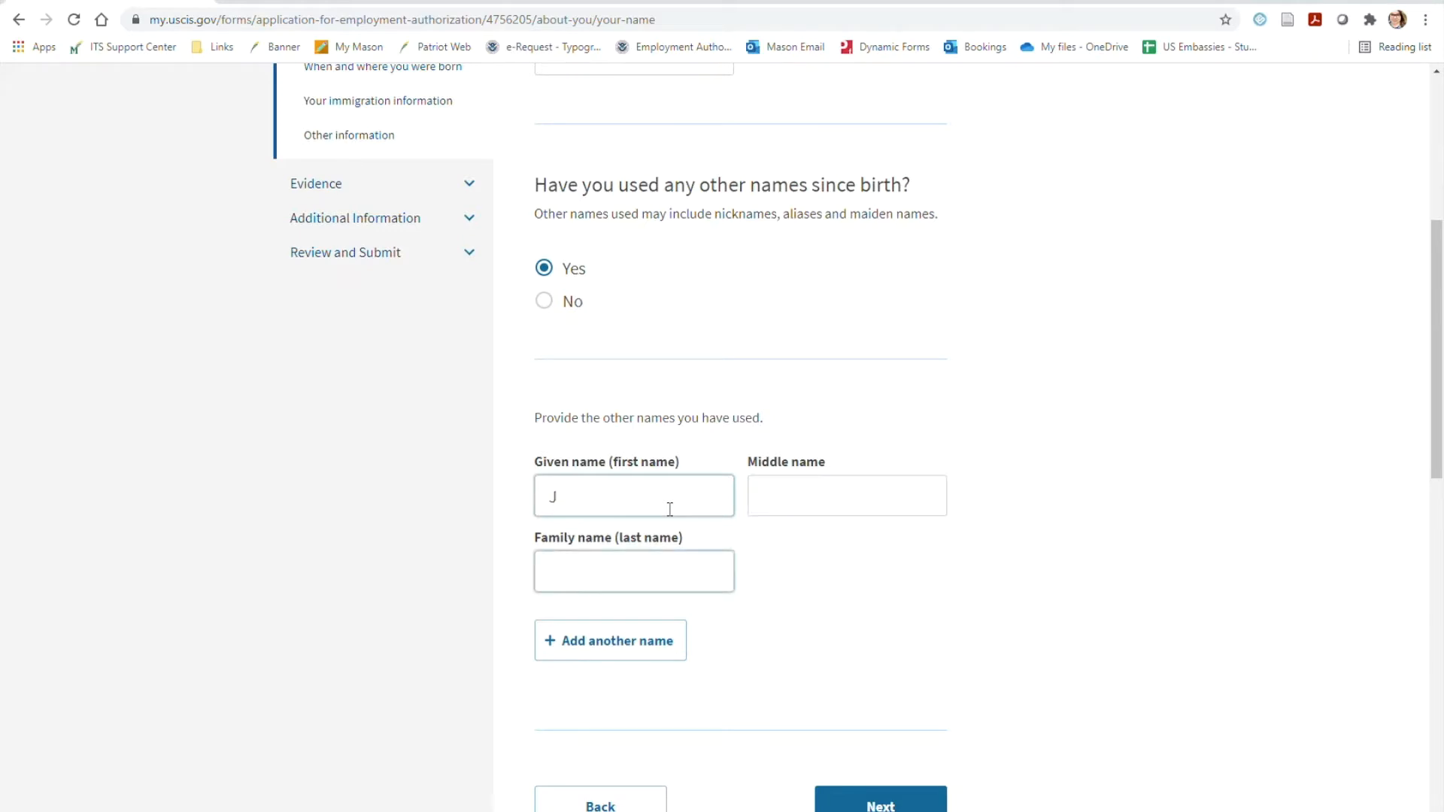
text(Doe)
click(1231, 565)
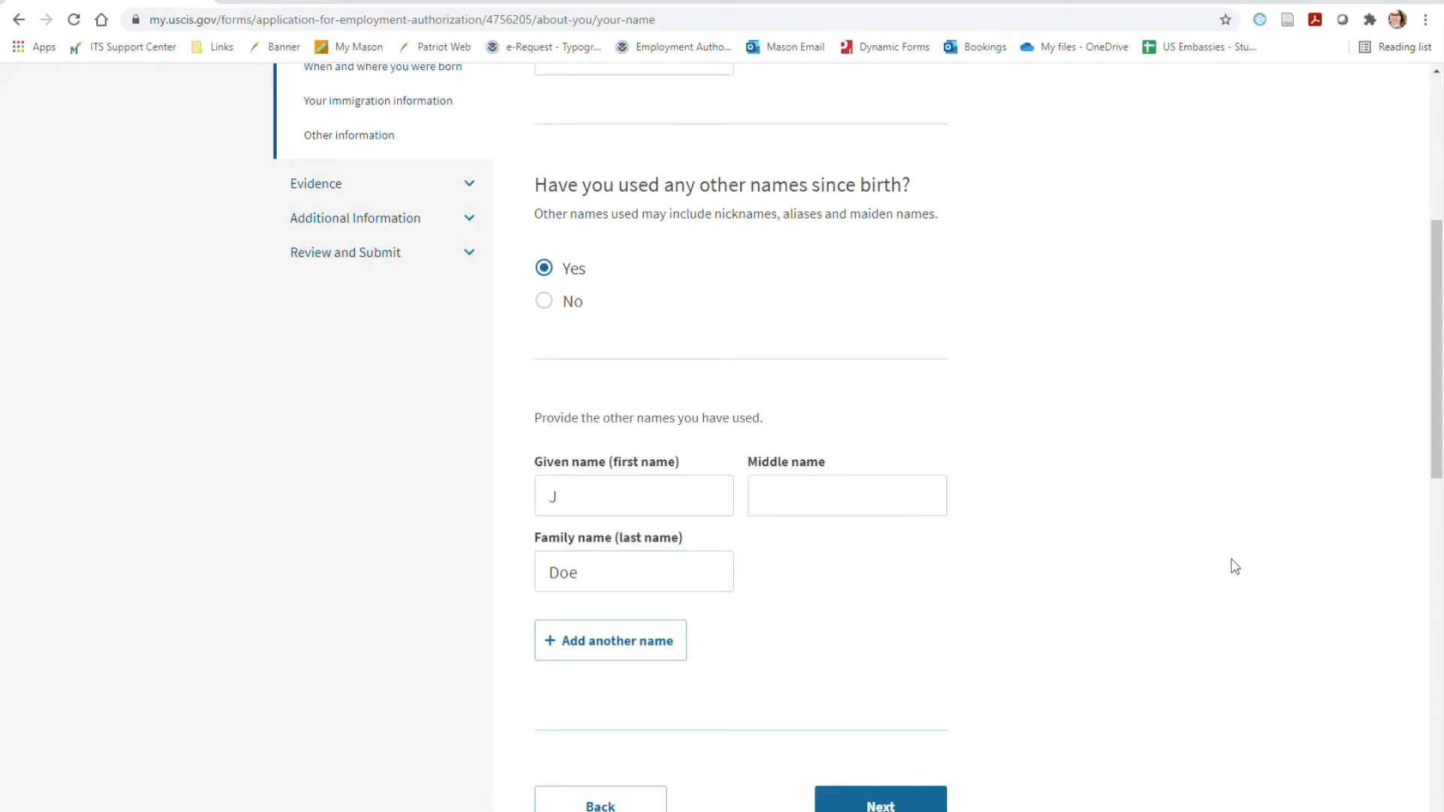
scroll(1234, 566, down, 2)
scroll(1236, 566, down, 1)
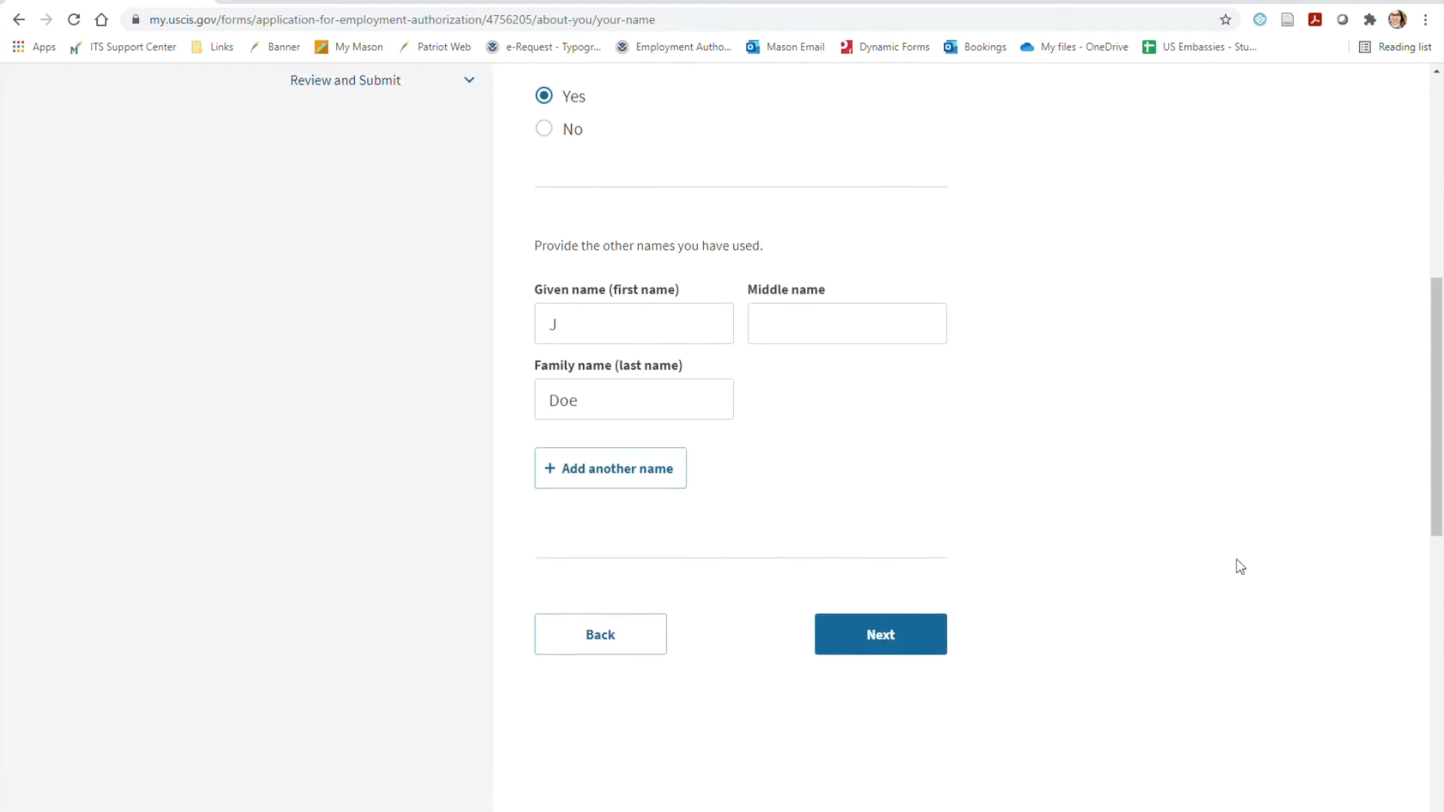
click(894, 648)
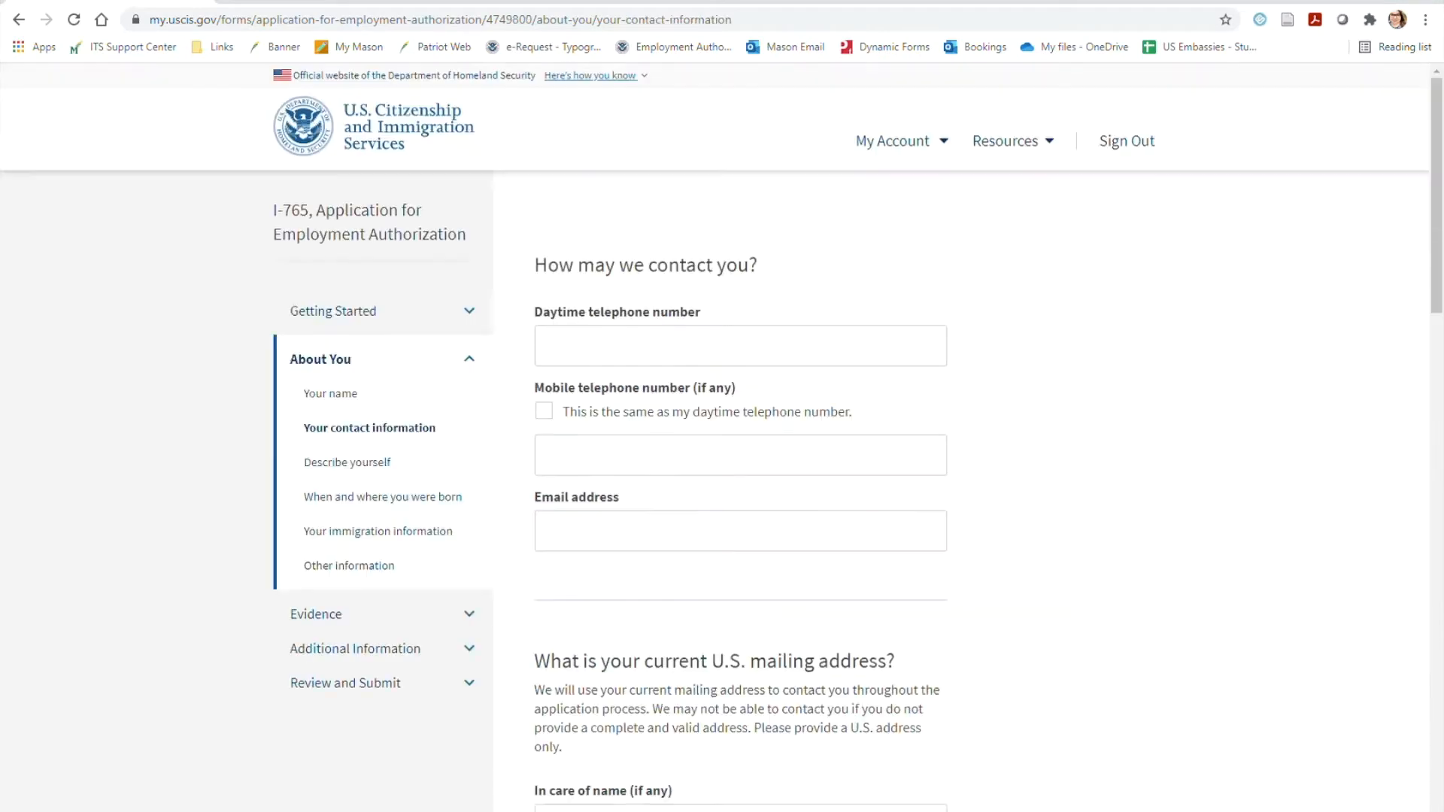
Fill in the applicant's daytime telephone number, mark the mobile number as the same, and enter the email address
click(754, 359)
click(543, 411)
click(661, 535)
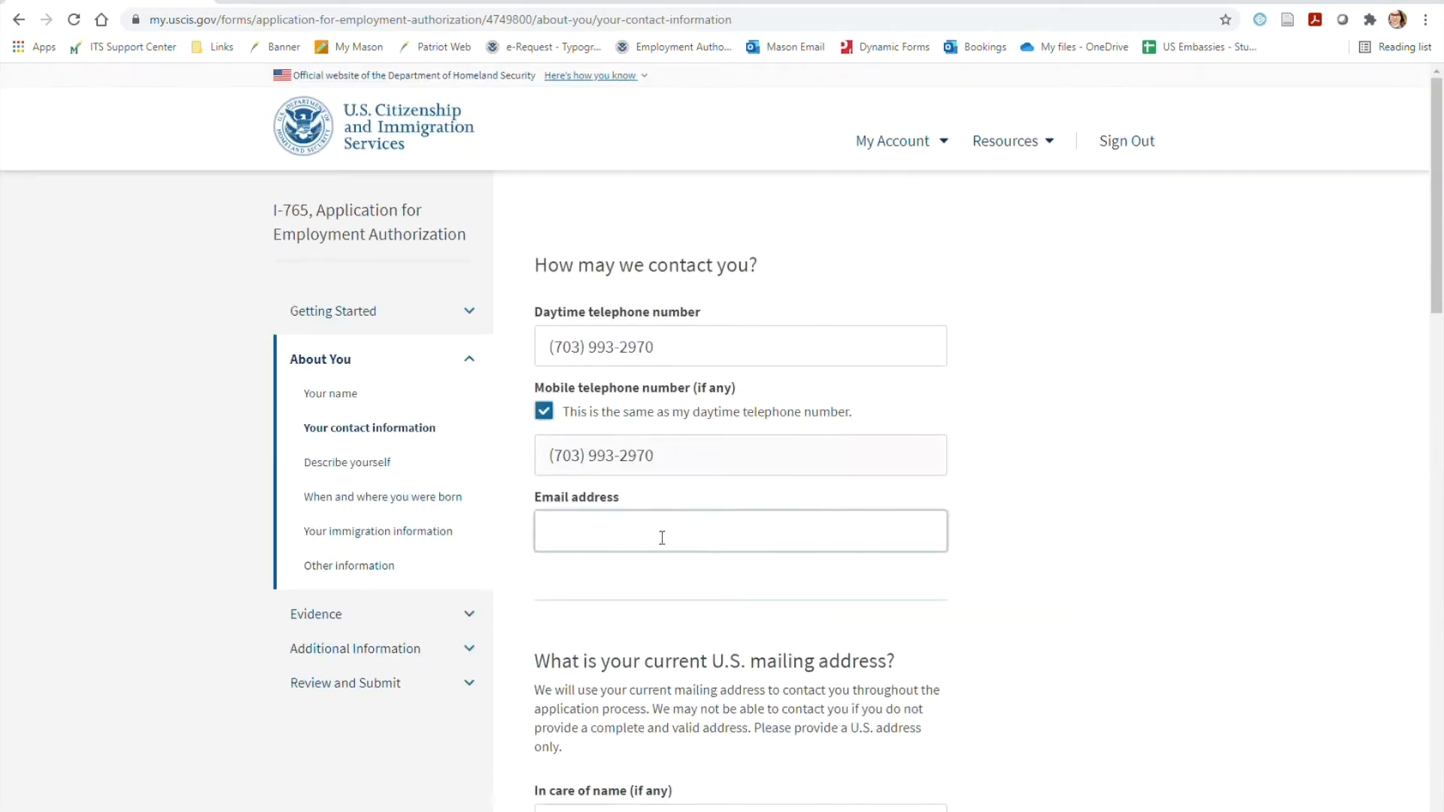
click(1052, 563)
Fill in the street address, suite and city of the current U.S. mailing address
scroll(1070, 461, down, 6)
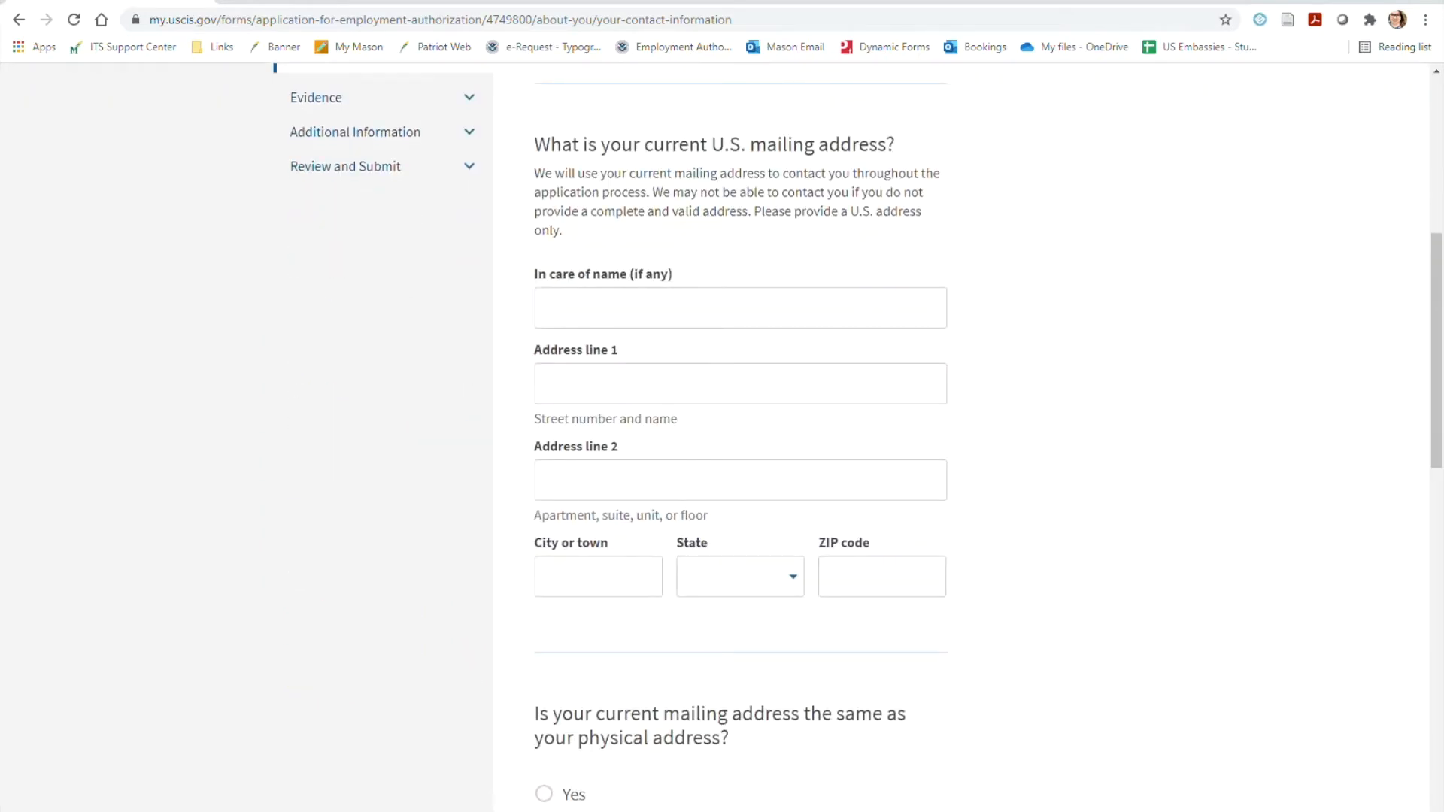
click(862, 399)
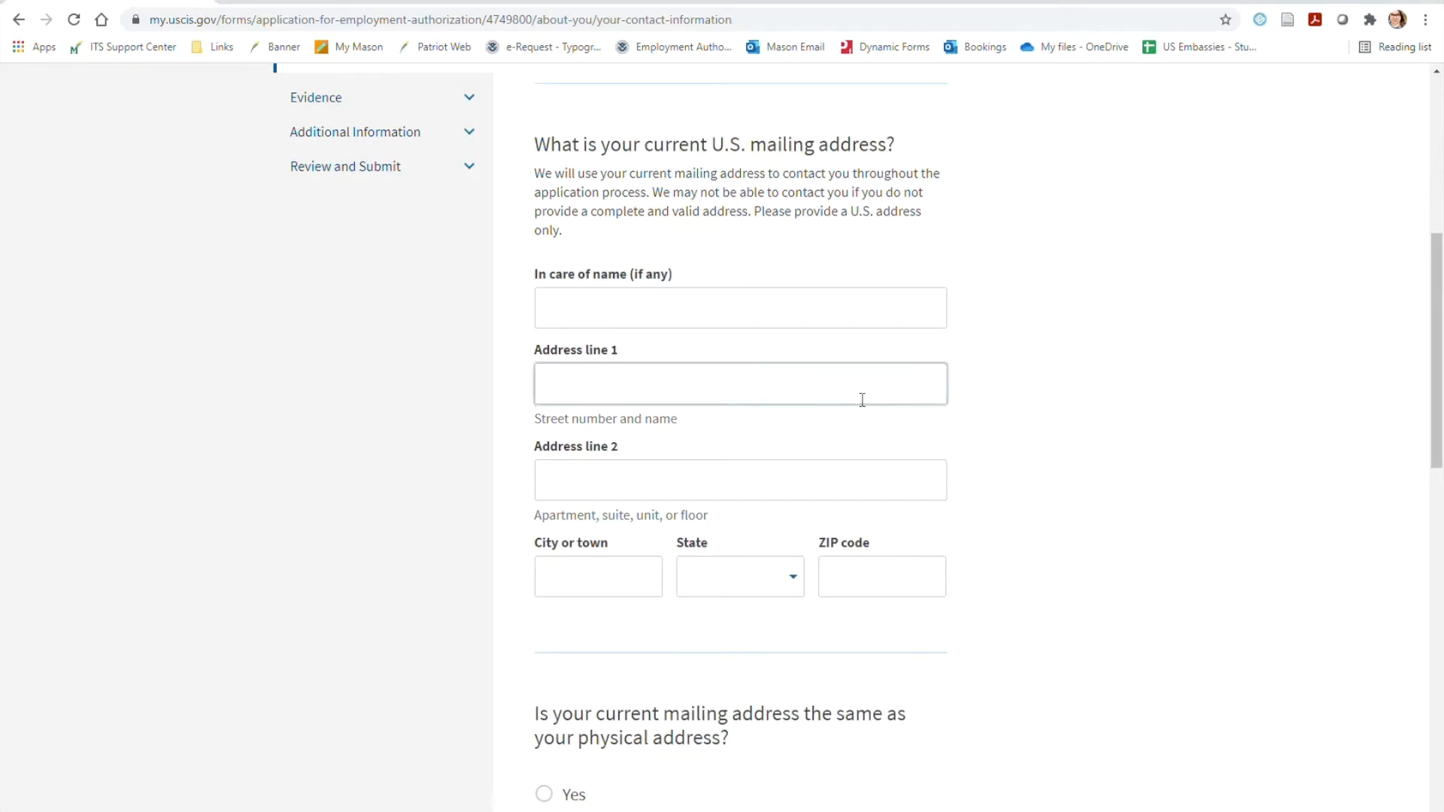
text(4400 University Dri)
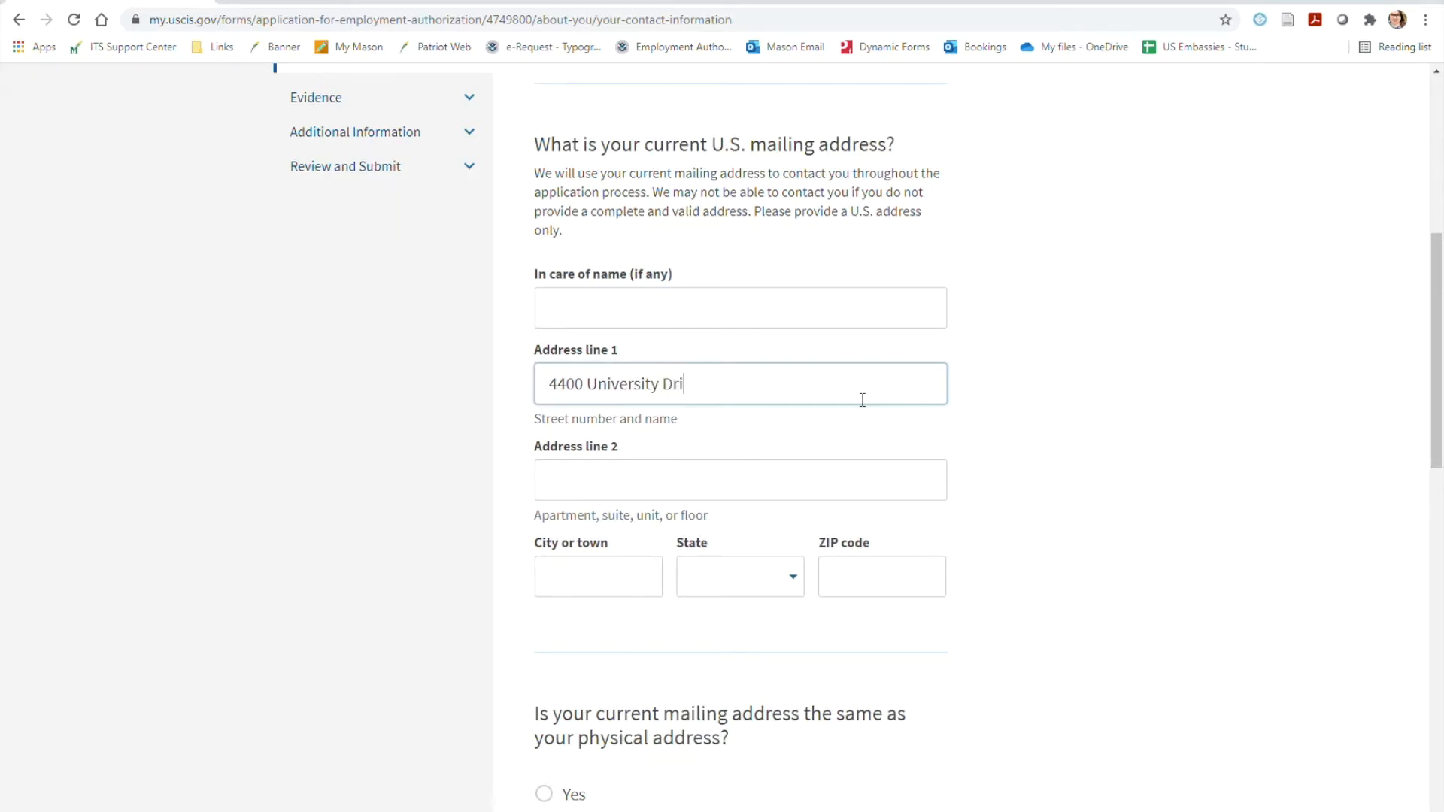
text(ve)
key(Tab)
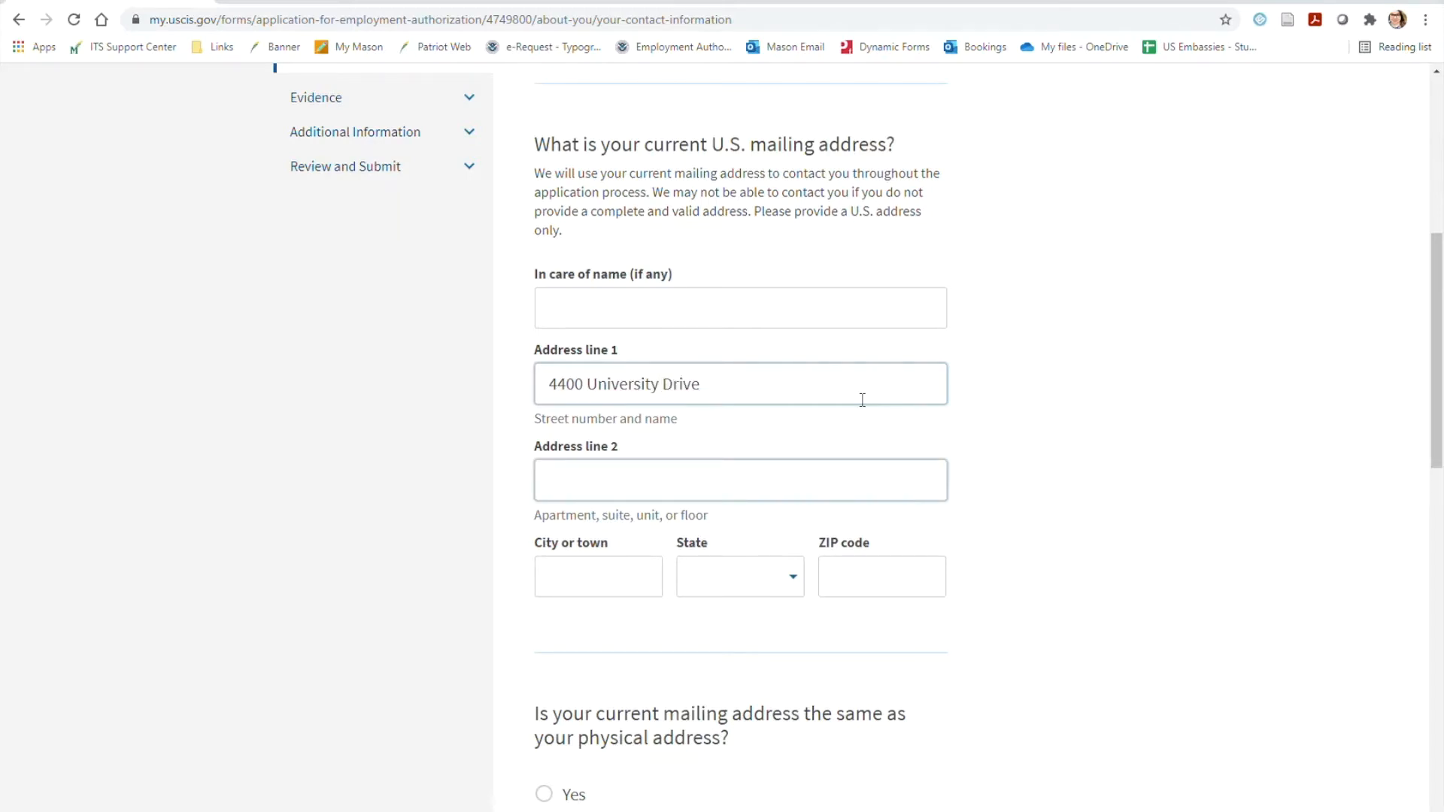
text(Suite 4300)
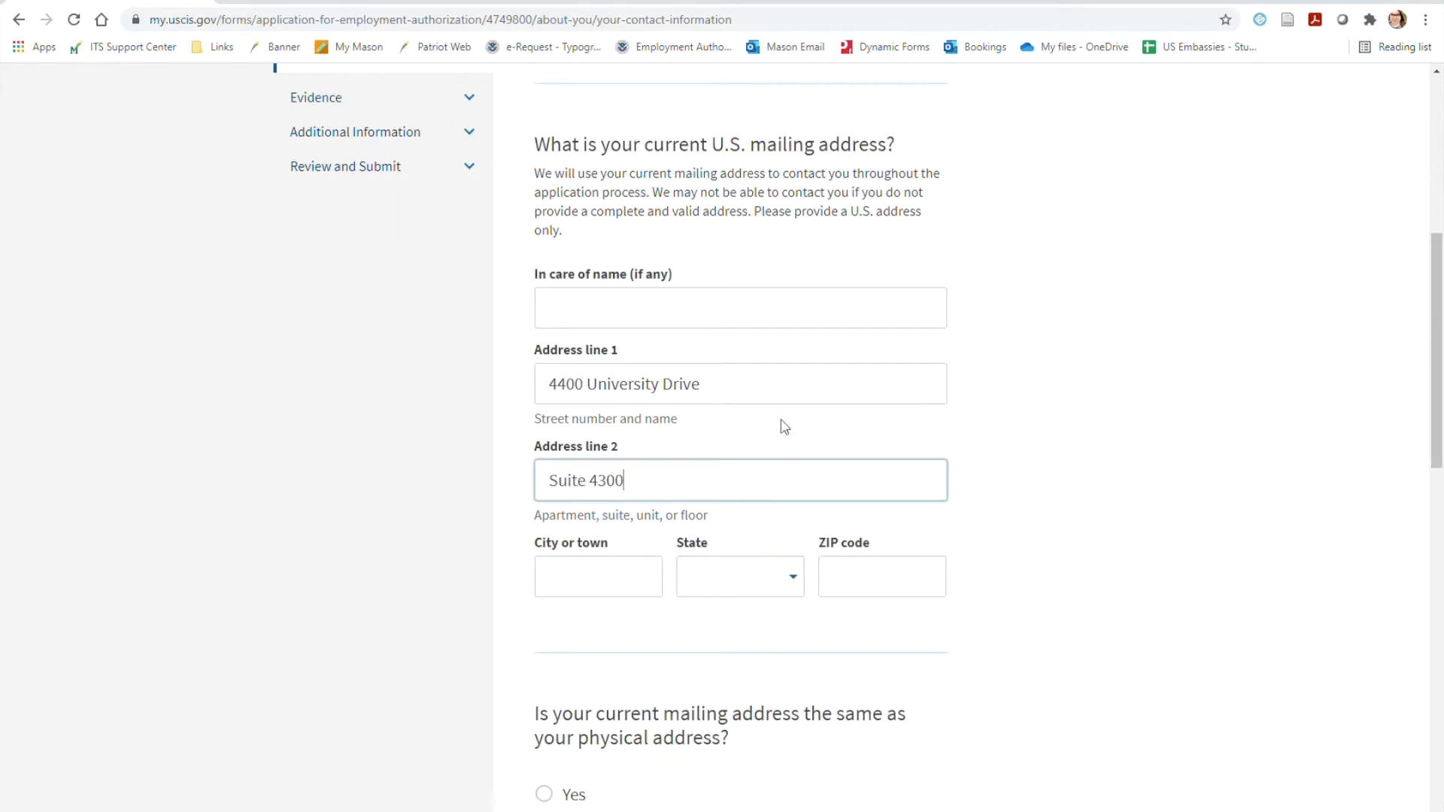
click(630, 572)
text(Fairfax)
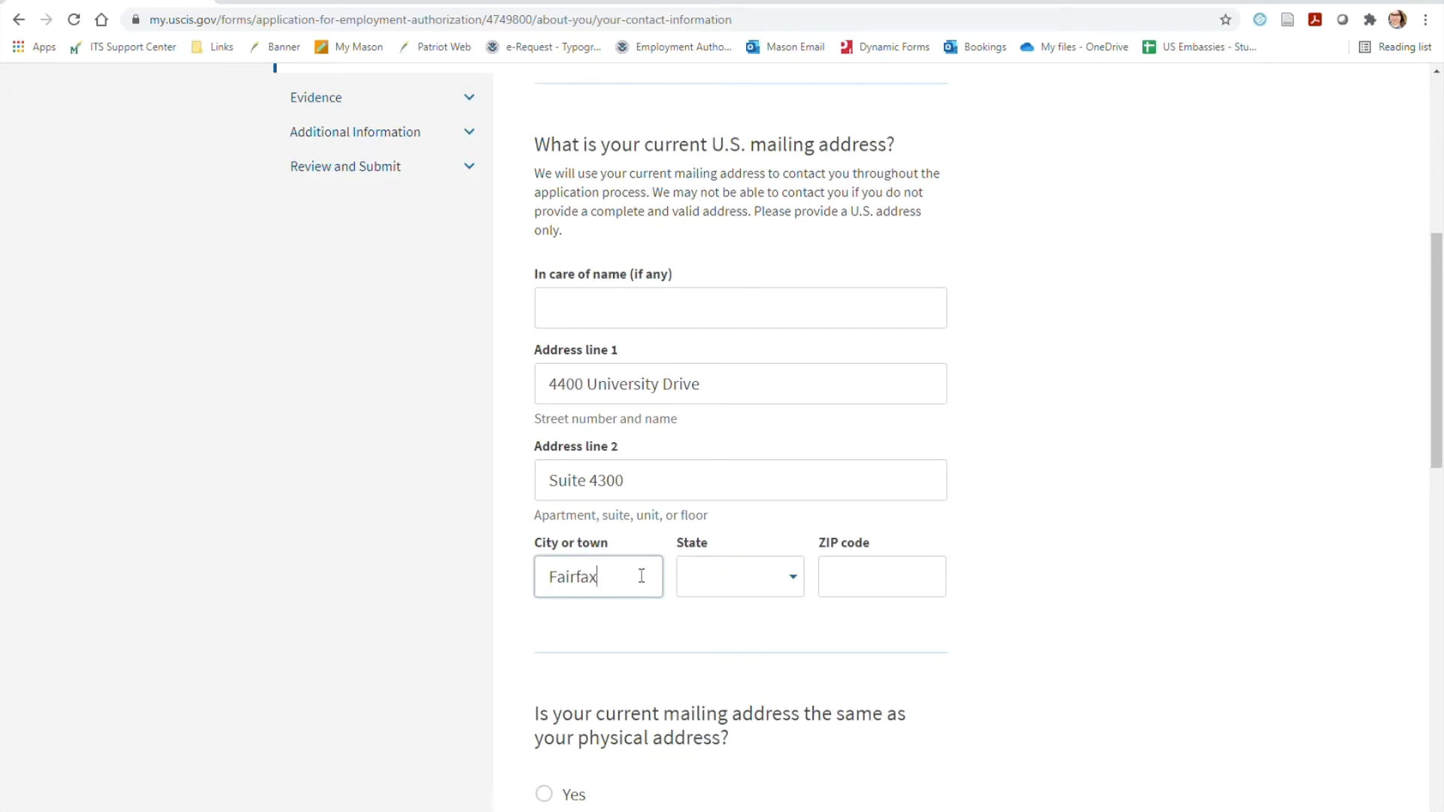
key(Tab)
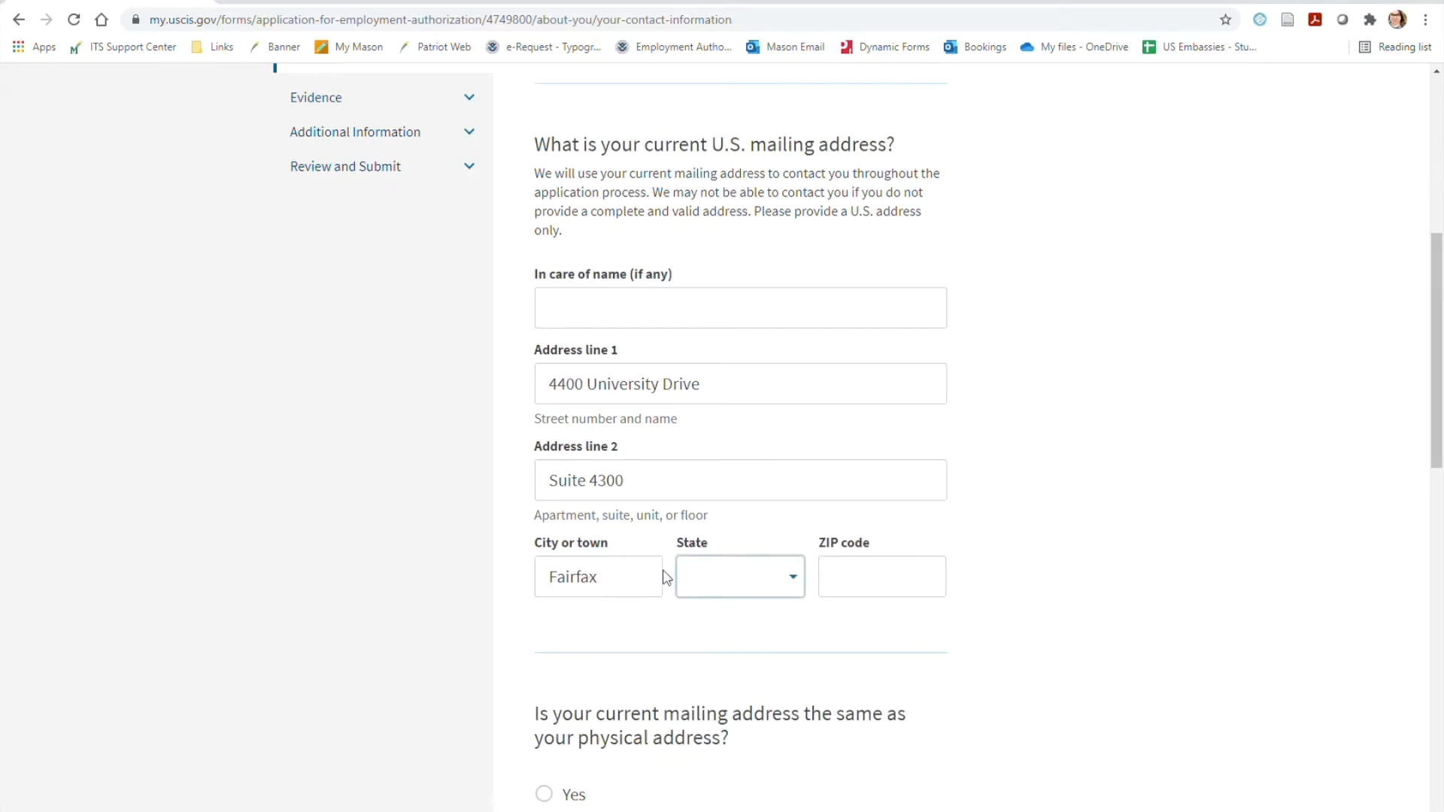
Select the mailing address state, fill in the ZIP code, and accept the recommended version of the address
click(730, 584)
scroll(772, 634, down, 10)
scroll(761, 667, down, 12)
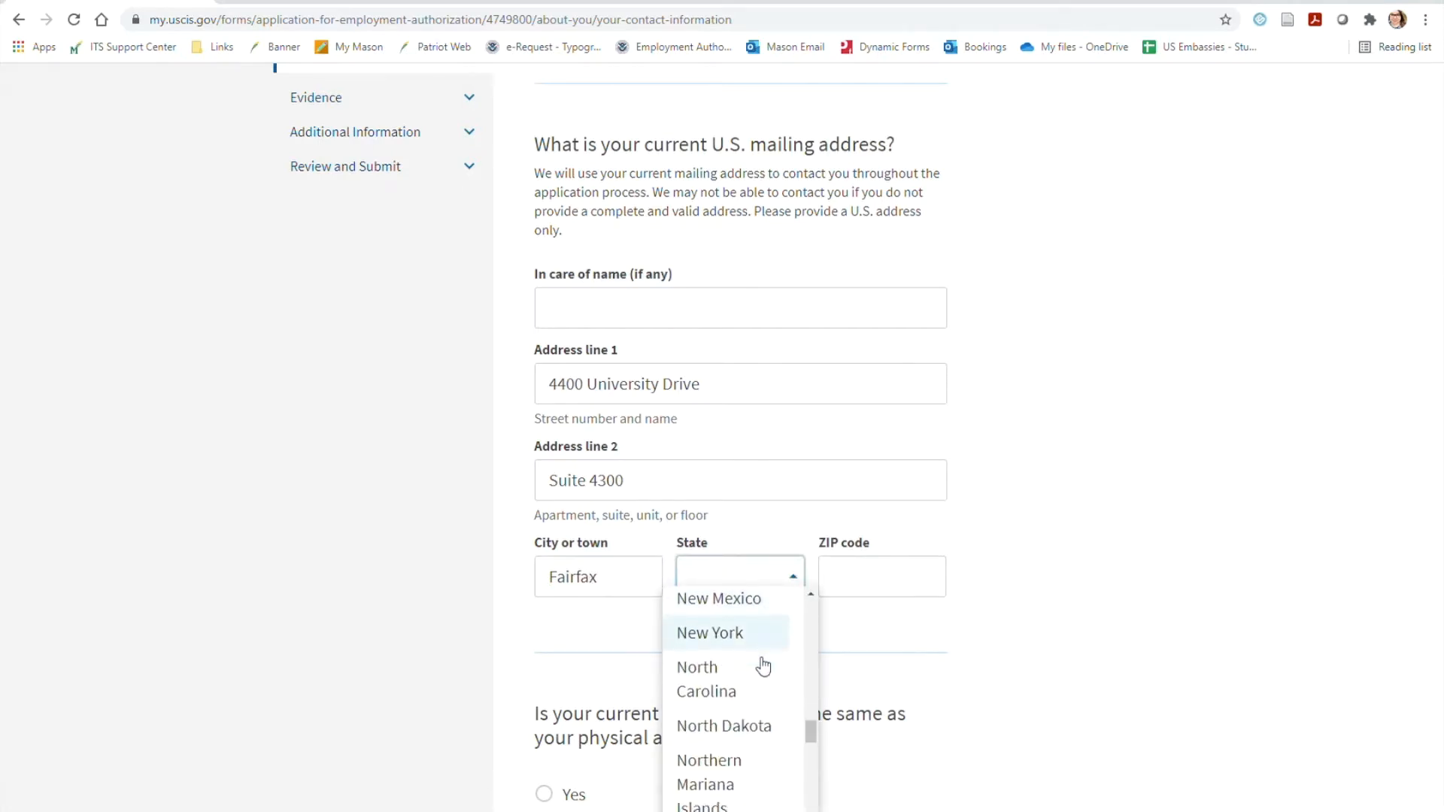
scroll(770, 692, up, 3)
scroll(768, 698, up, 1)
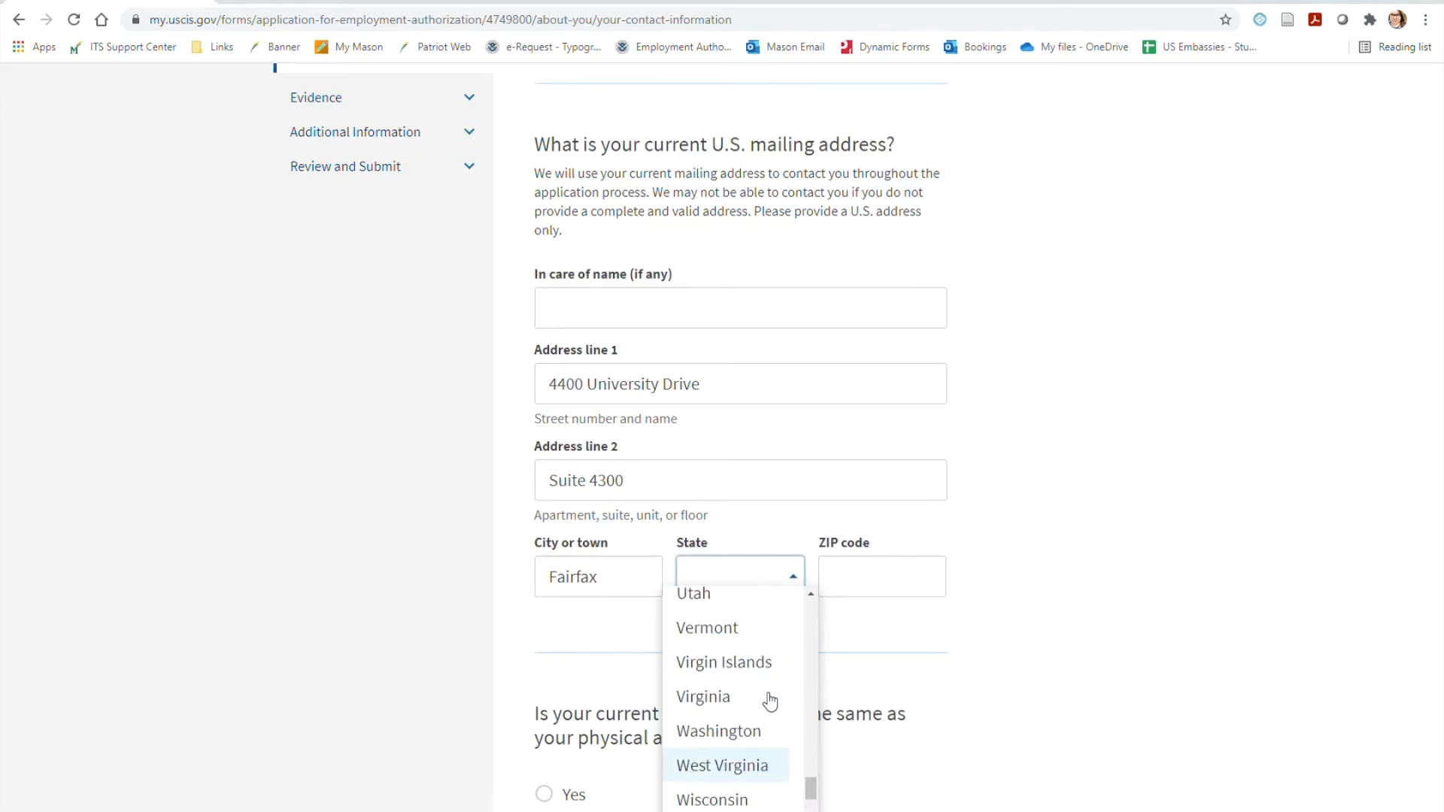
click(751, 701)
click(869, 587)
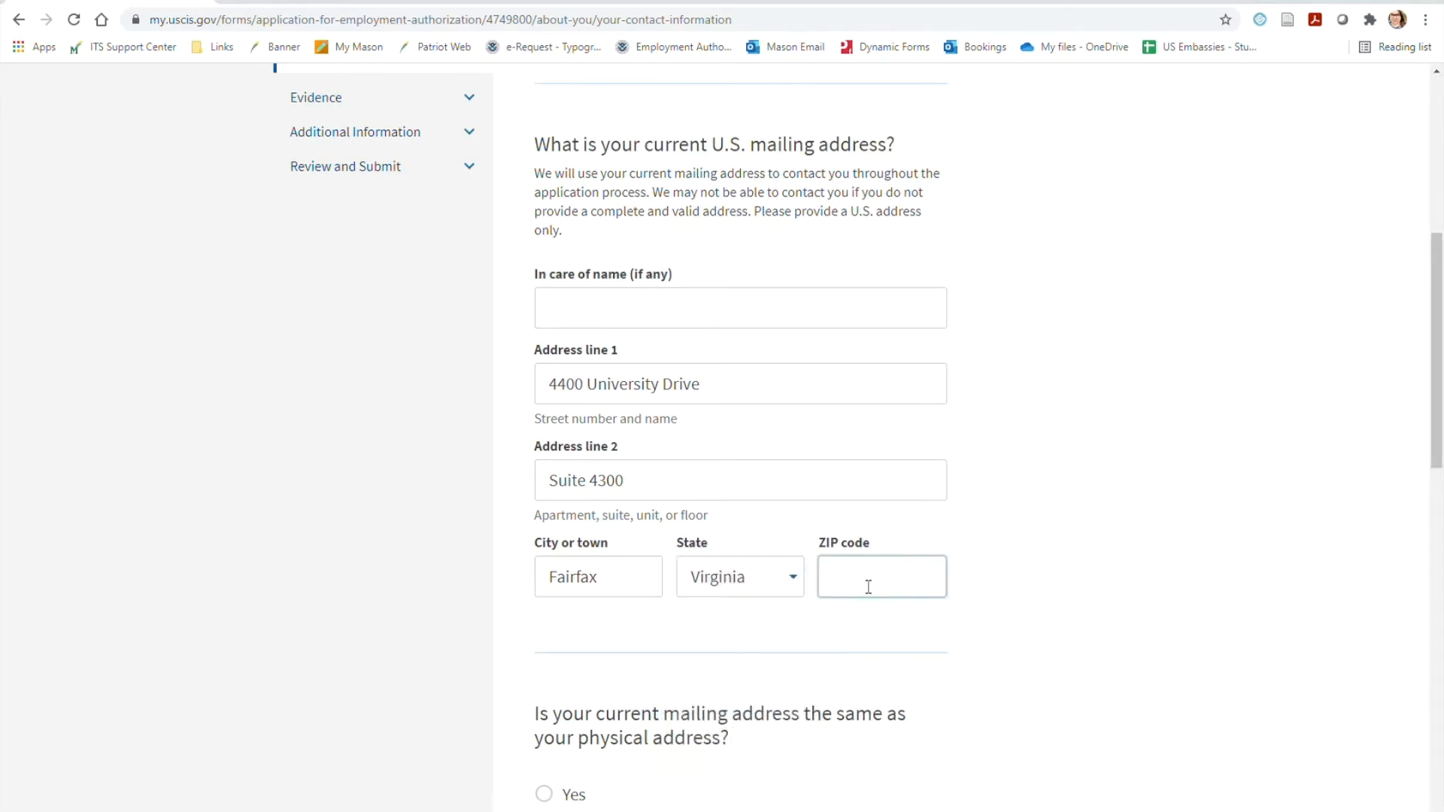
text(22030)
click(1073, 614)
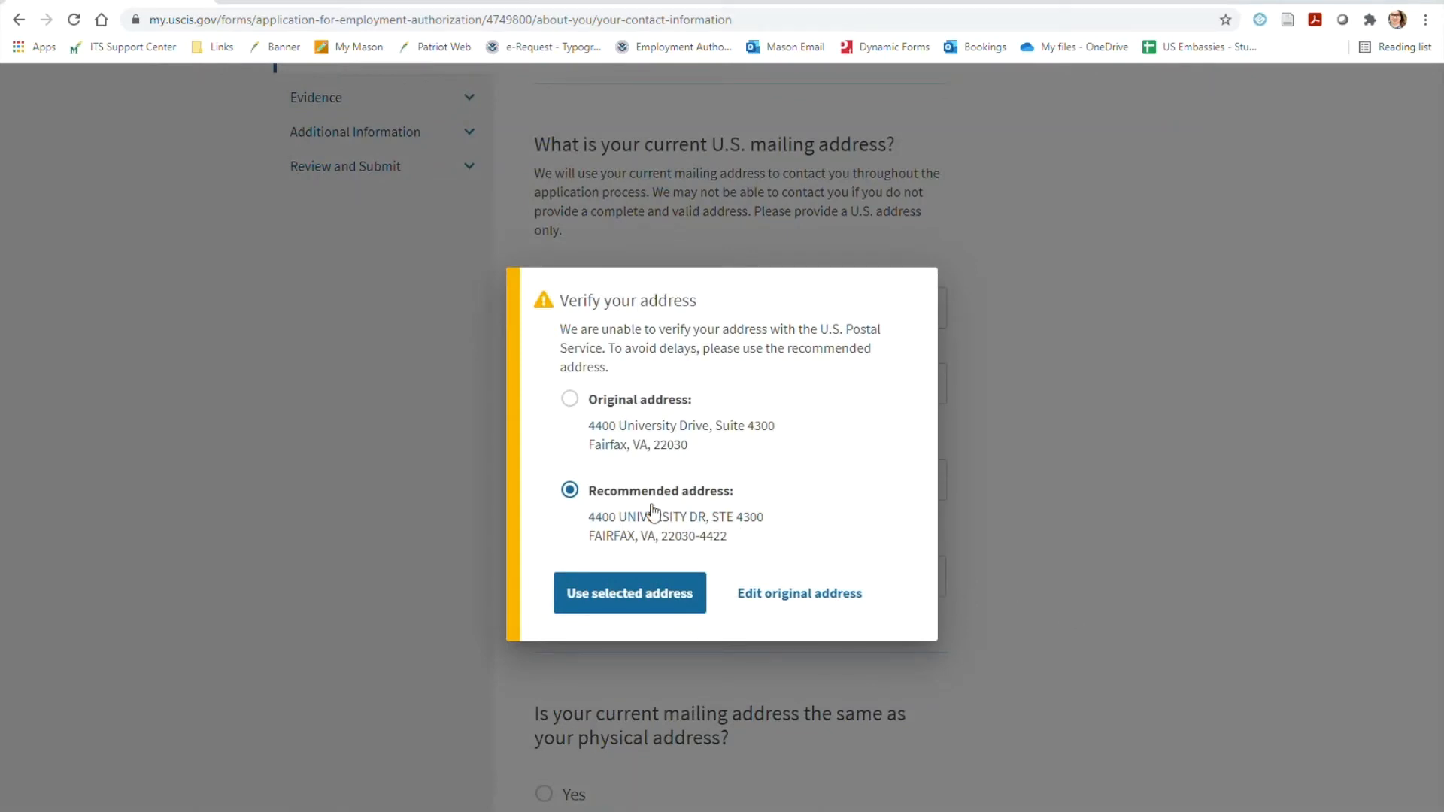
click(645, 598)
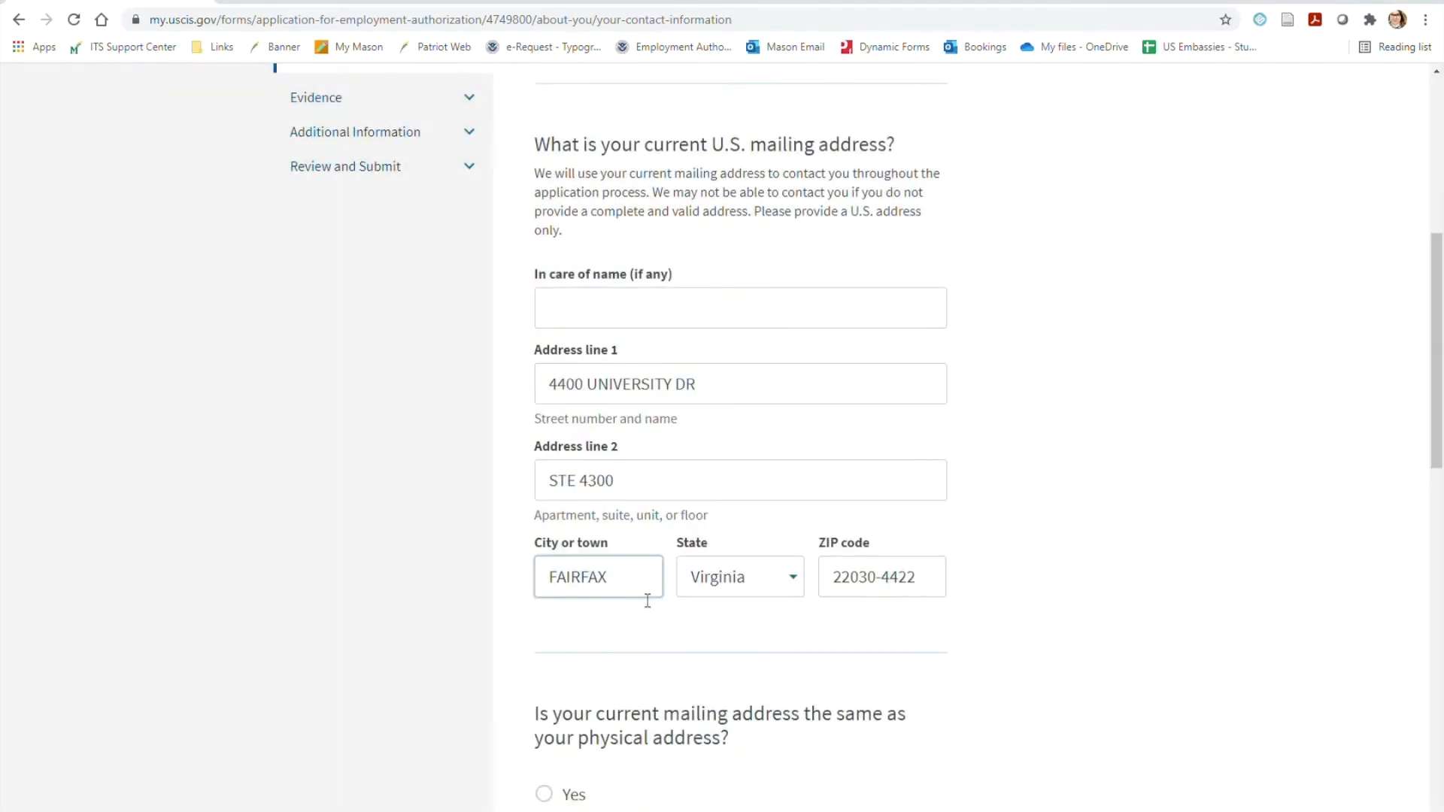
Check the fields offered for a separate physical address, answer Yes to the mailing and physical addresses being the same, and continue
scroll(1119, 556, down, 6)
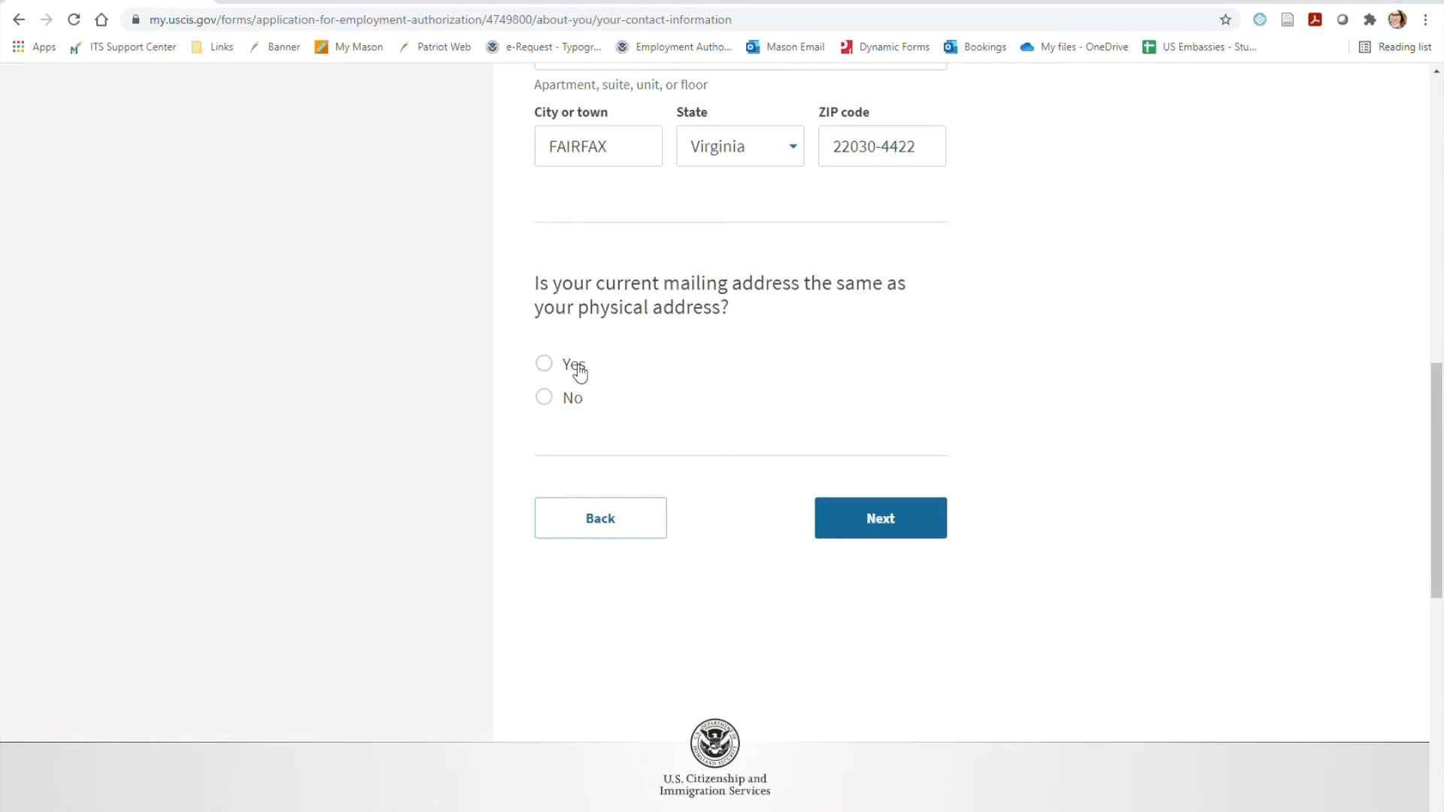
click(579, 371)
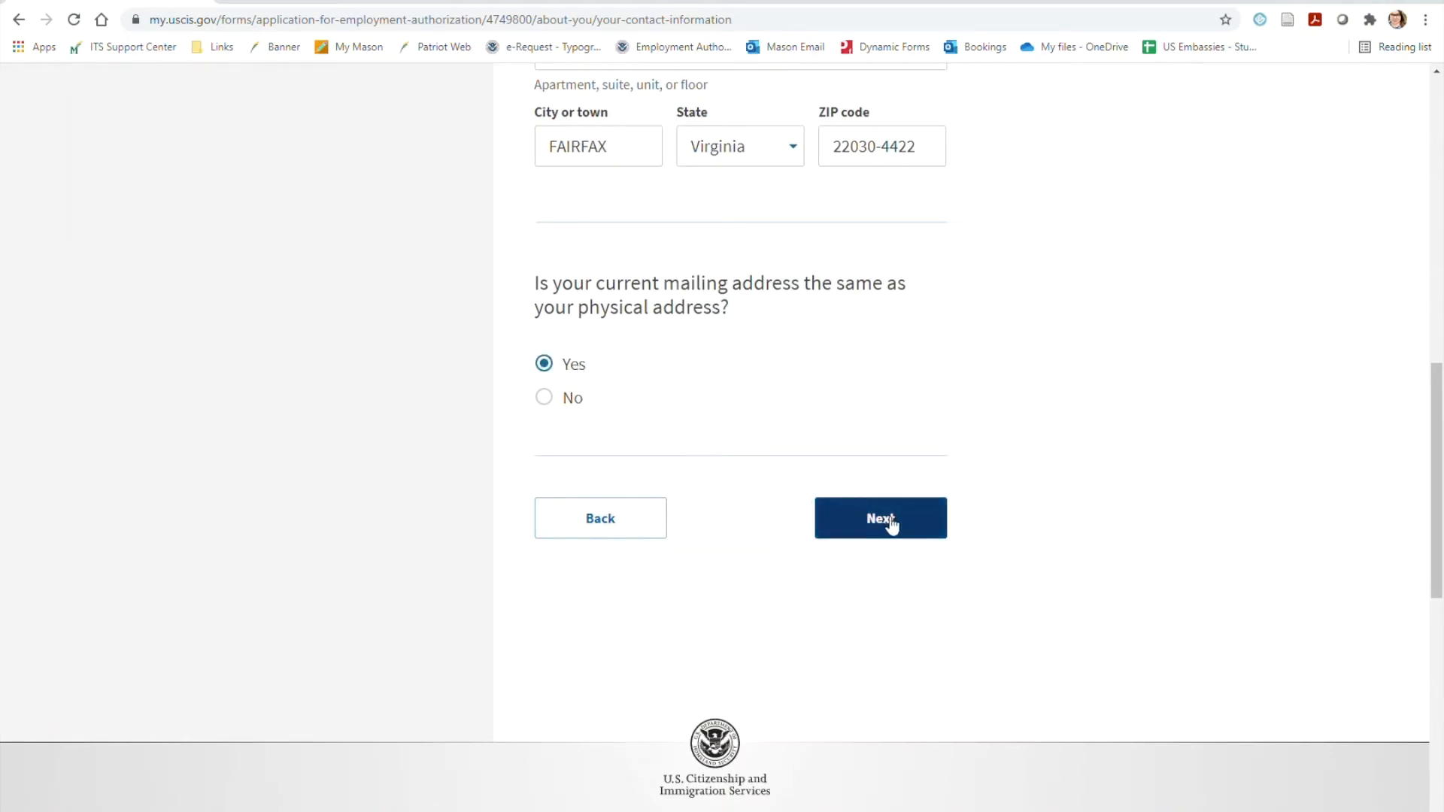
click(579, 401)
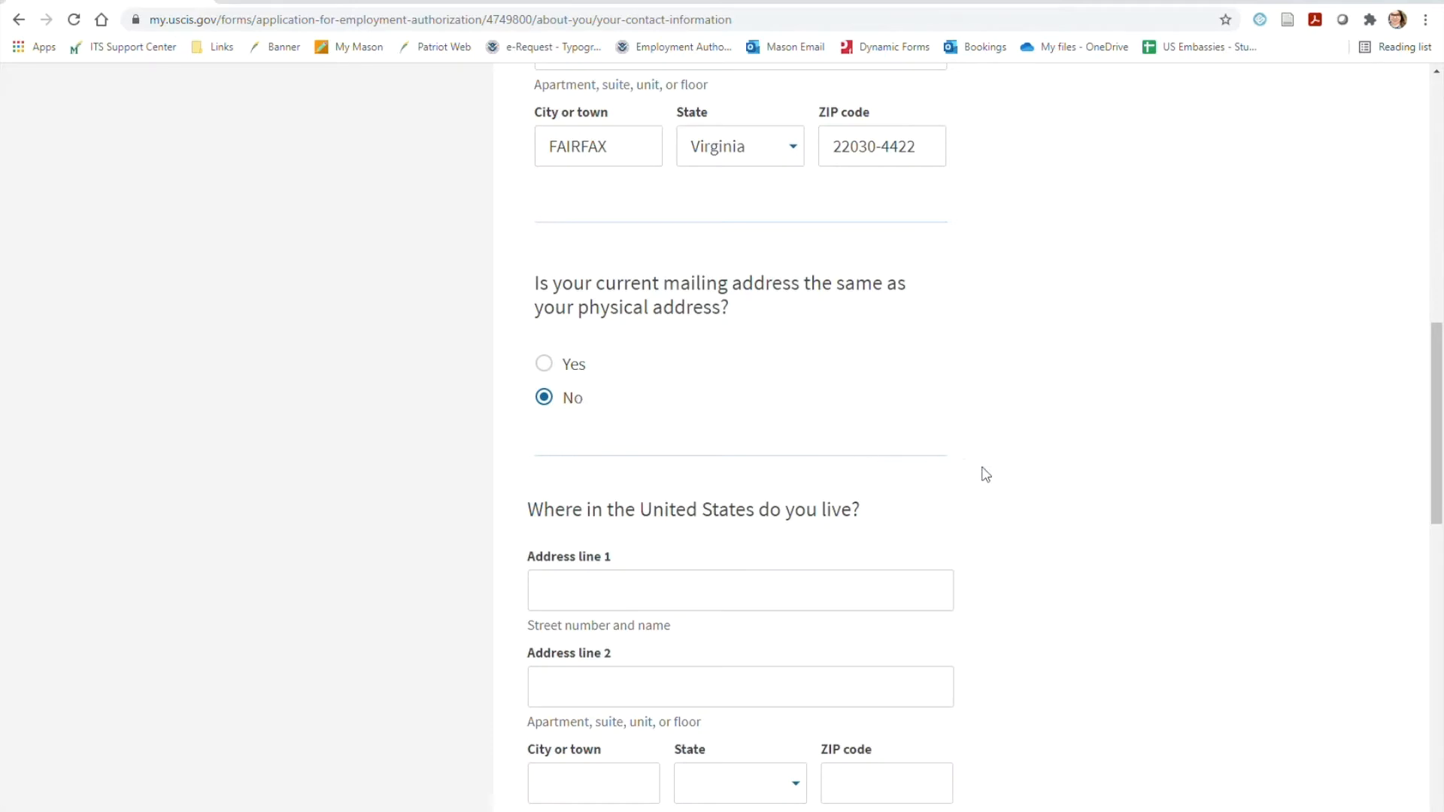
scroll(985, 474, down, 3)
scroll(985, 474, up, 2)
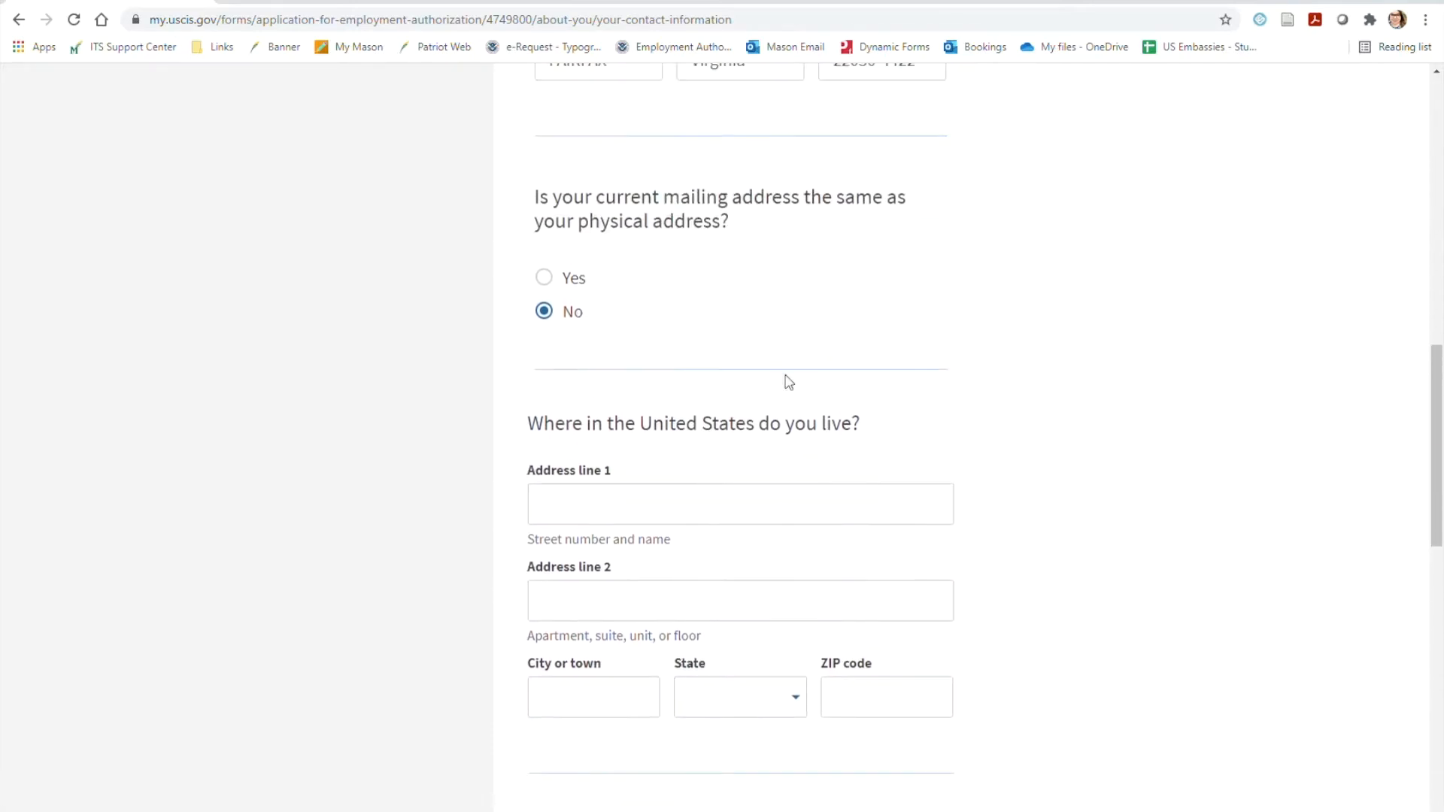
click(580, 284)
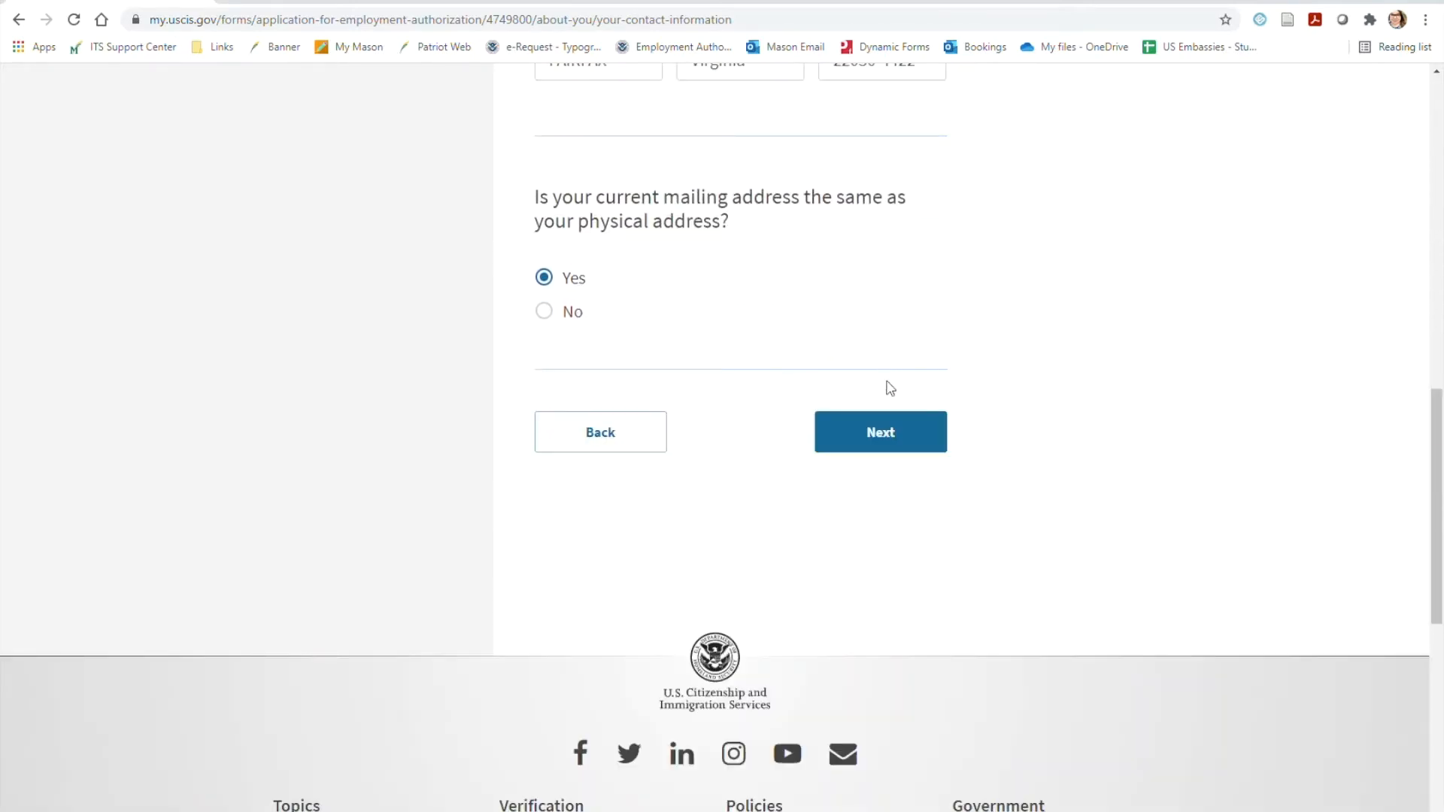
click(897, 440)
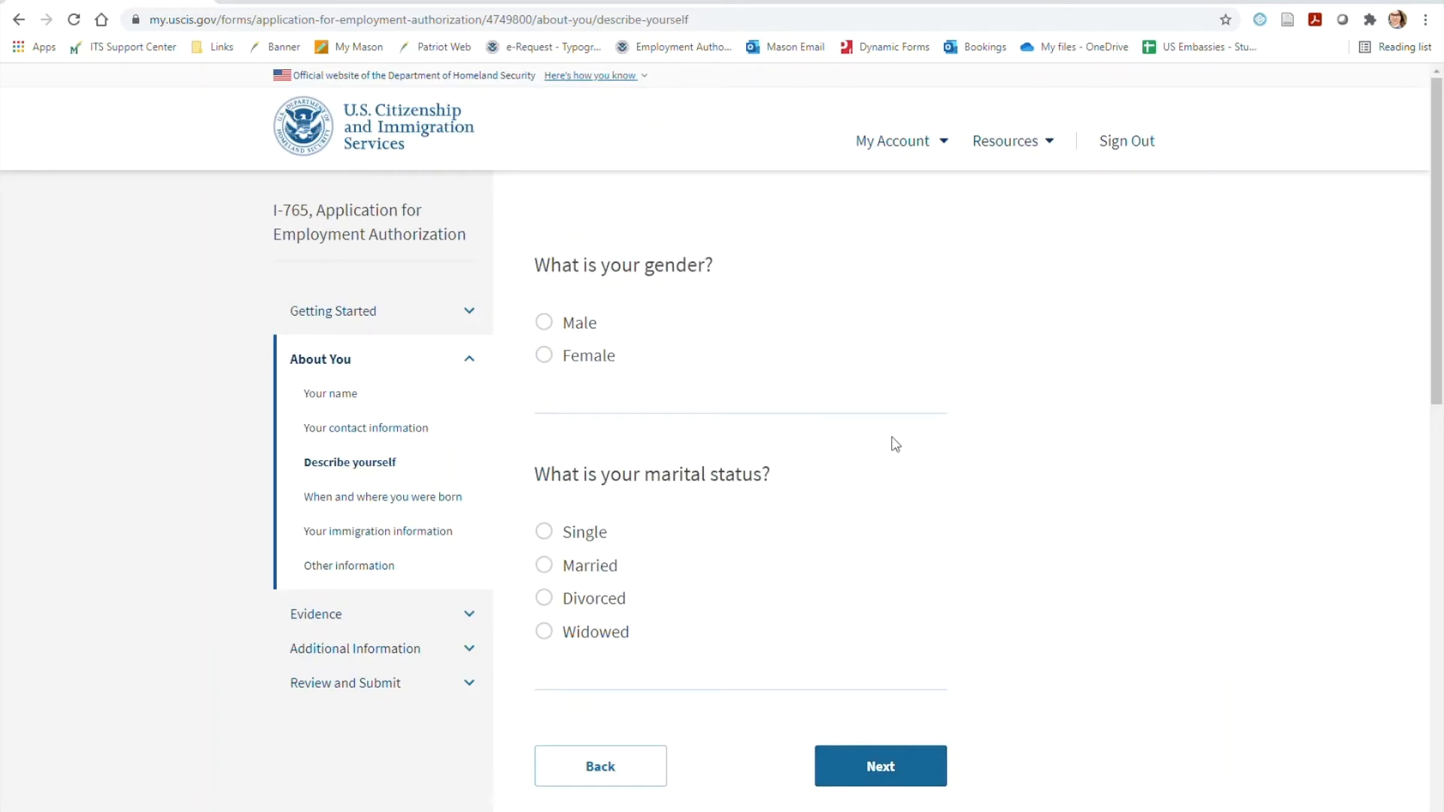
Set the gender to Male and the marital status to Single, and continue
click(586, 333)
scroll(828, 422, down, 1)
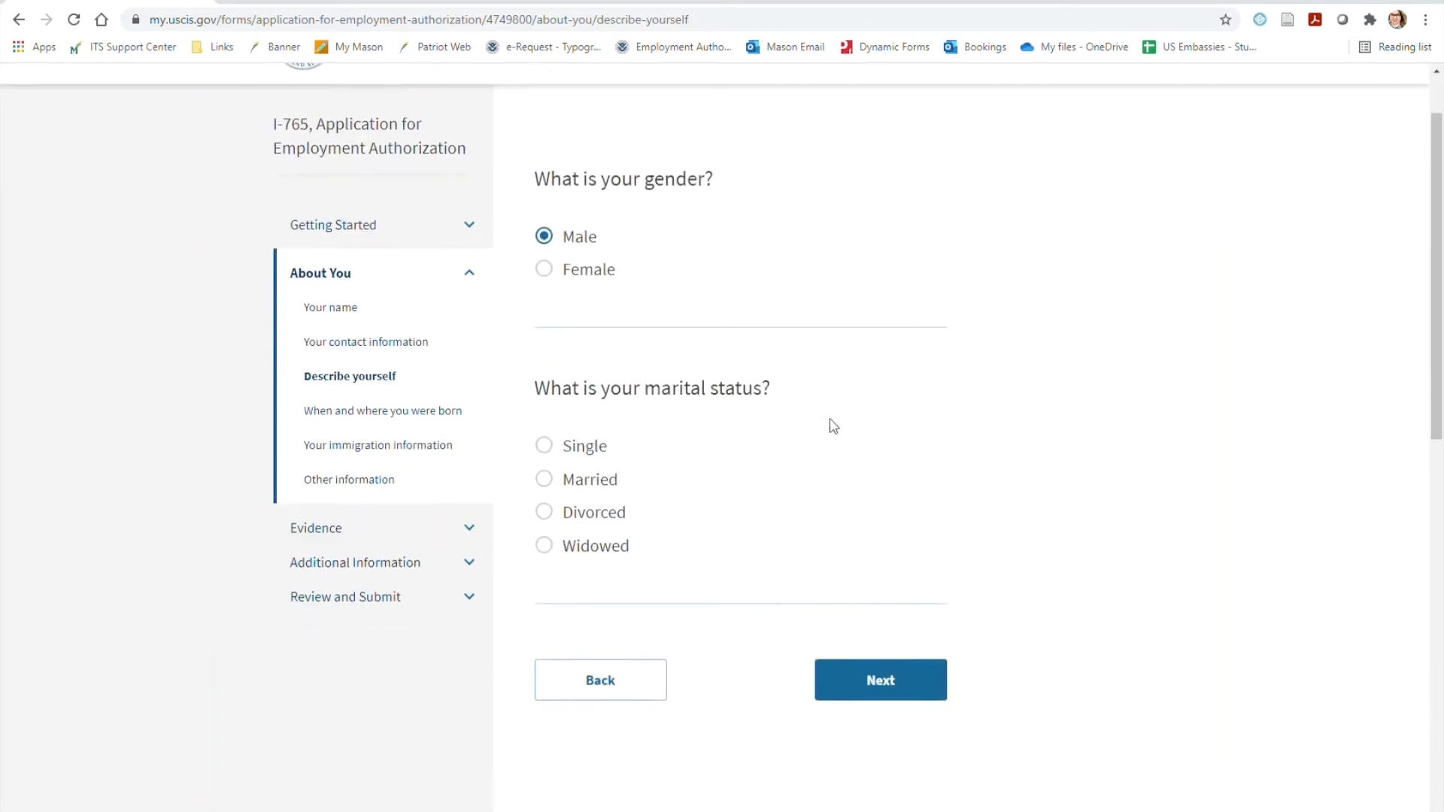
click(603, 455)
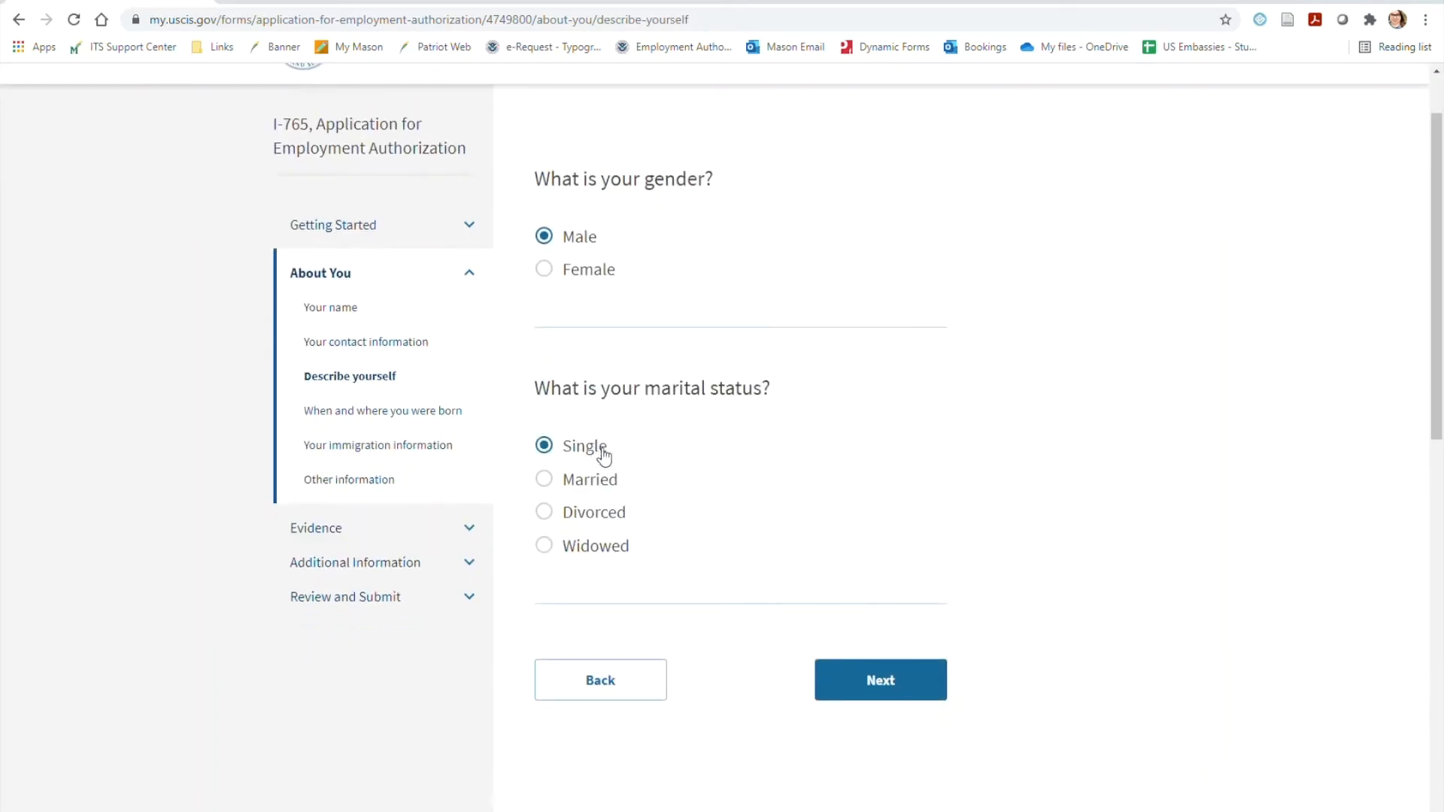
click(895, 681)
Enter Anycity as the city of birth, leave the state or province blank, and select Ireland as the country of birth
click(789, 360)
text(Anycity)
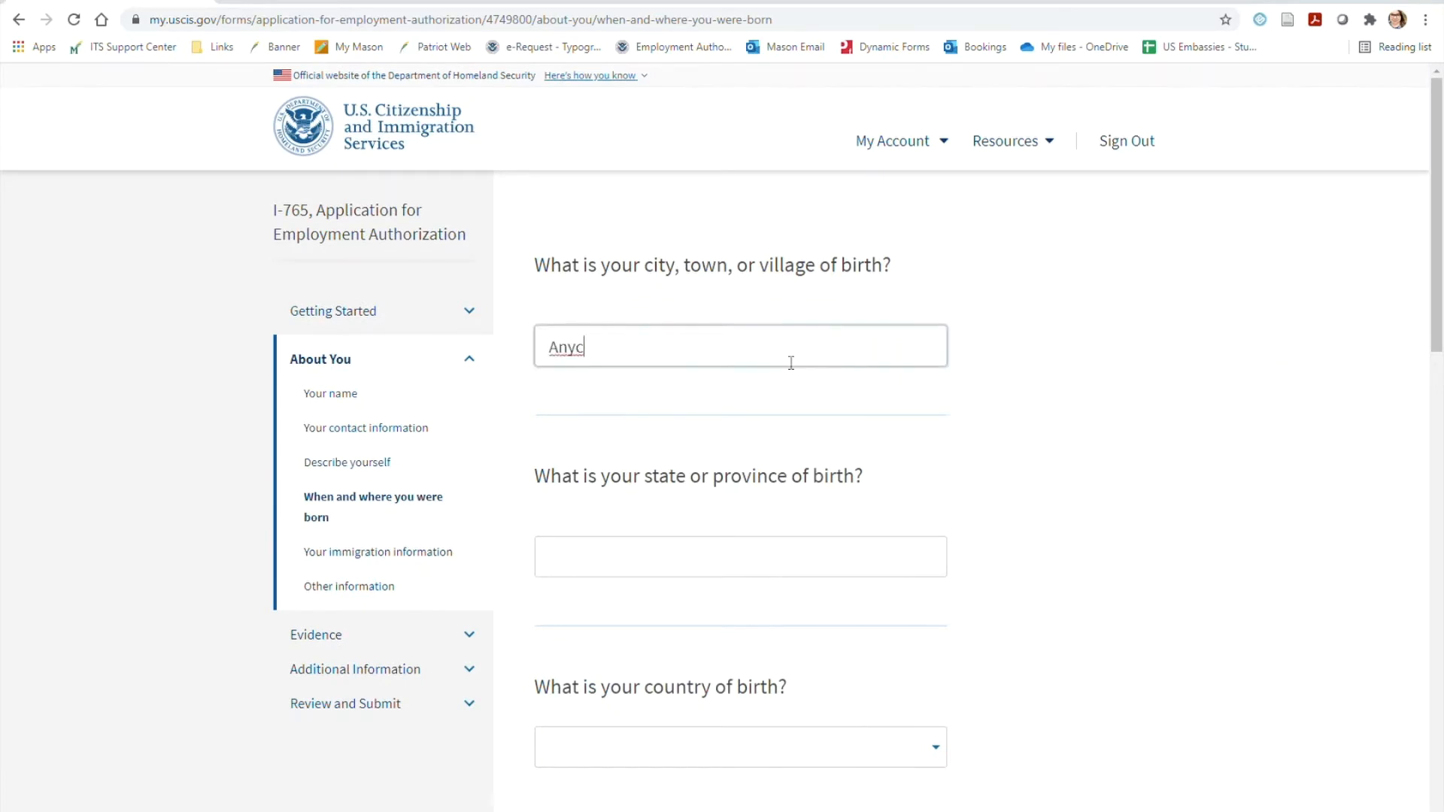
key(Tab)
key(Tab)
scroll(1150, 386, down, 2)
scroll(1150, 386, down, 2)
click(936, 406)
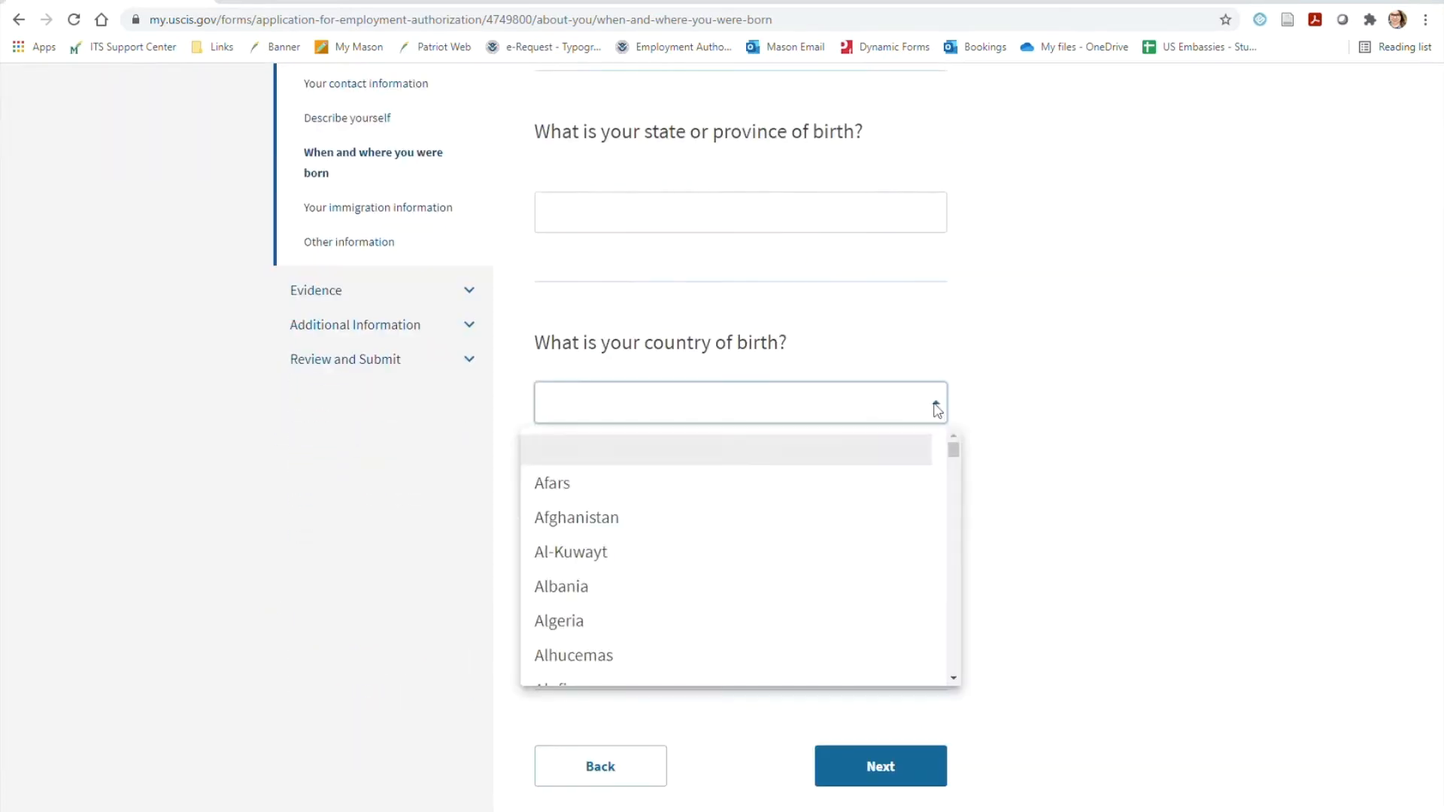
scroll(916, 480, down, 20)
scroll(904, 490, down, 5)
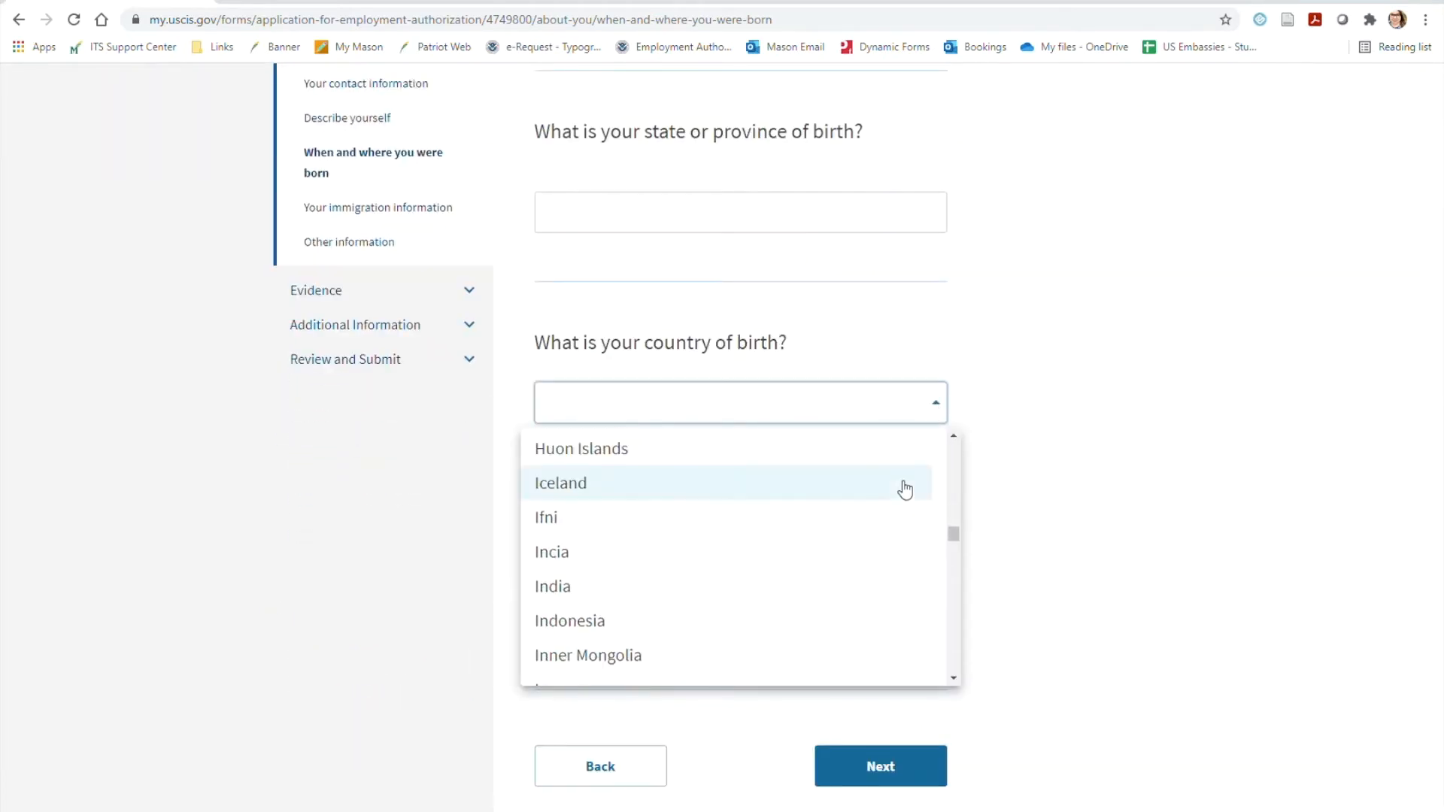
click(905, 495)
Fill in the date of birth and continue to the immigration information
click(806, 608)
text(01012001)
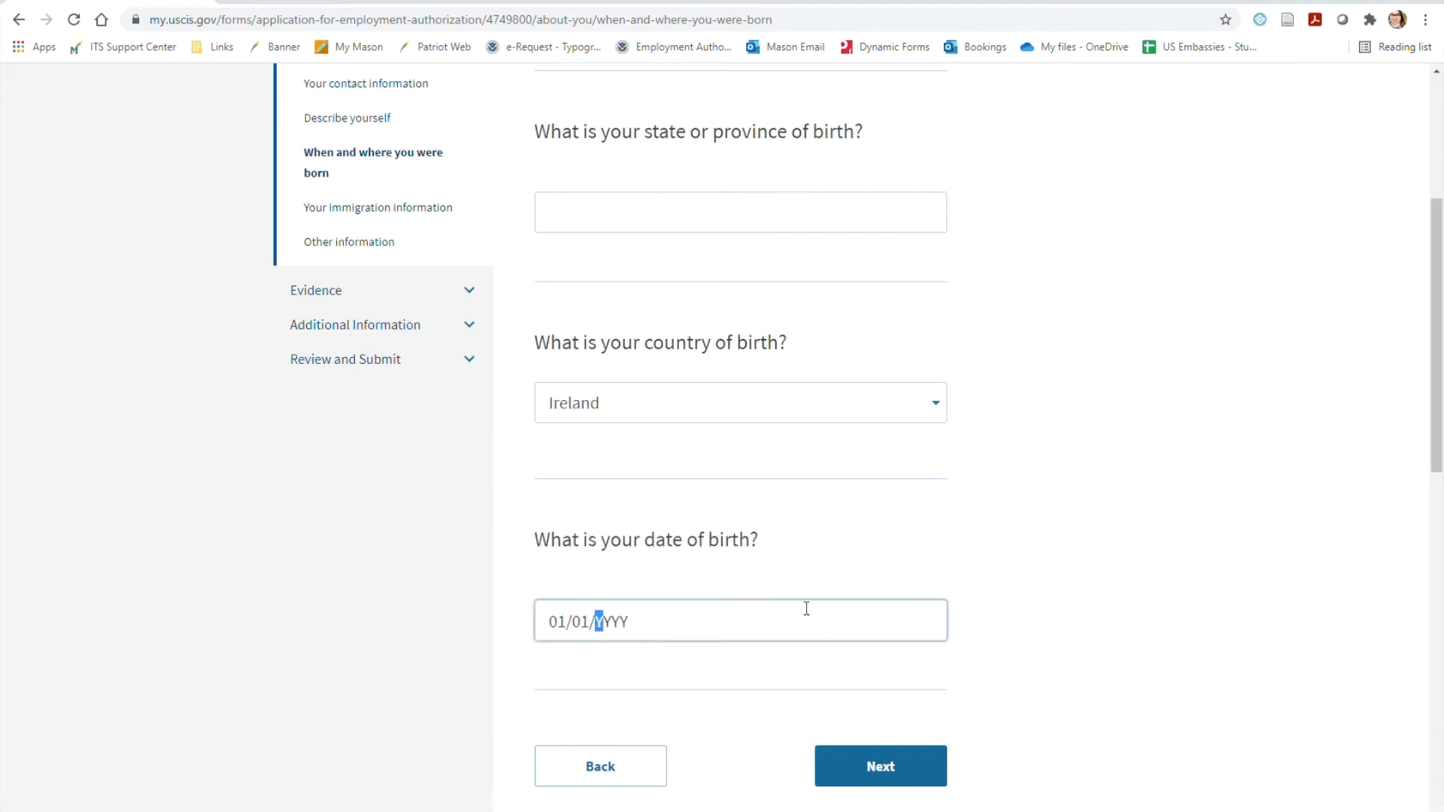
click(887, 773)
Select Ireland as the country of citizenship and fill in the Form I-94 Arrival-Departure Record Number
click(935, 375)
scroll(870, 506, down, 20)
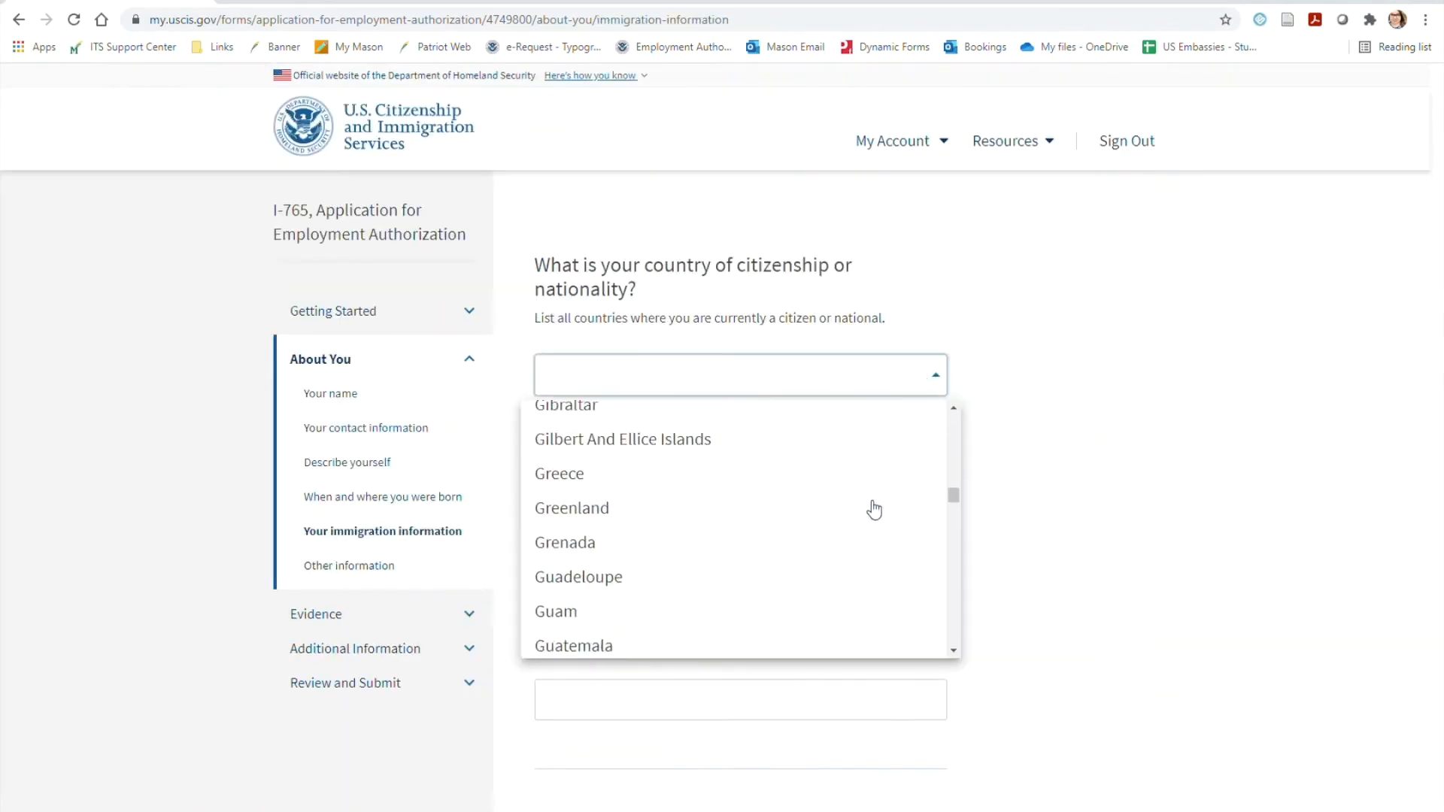
scroll(868, 512, up, 20)
click(822, 543)
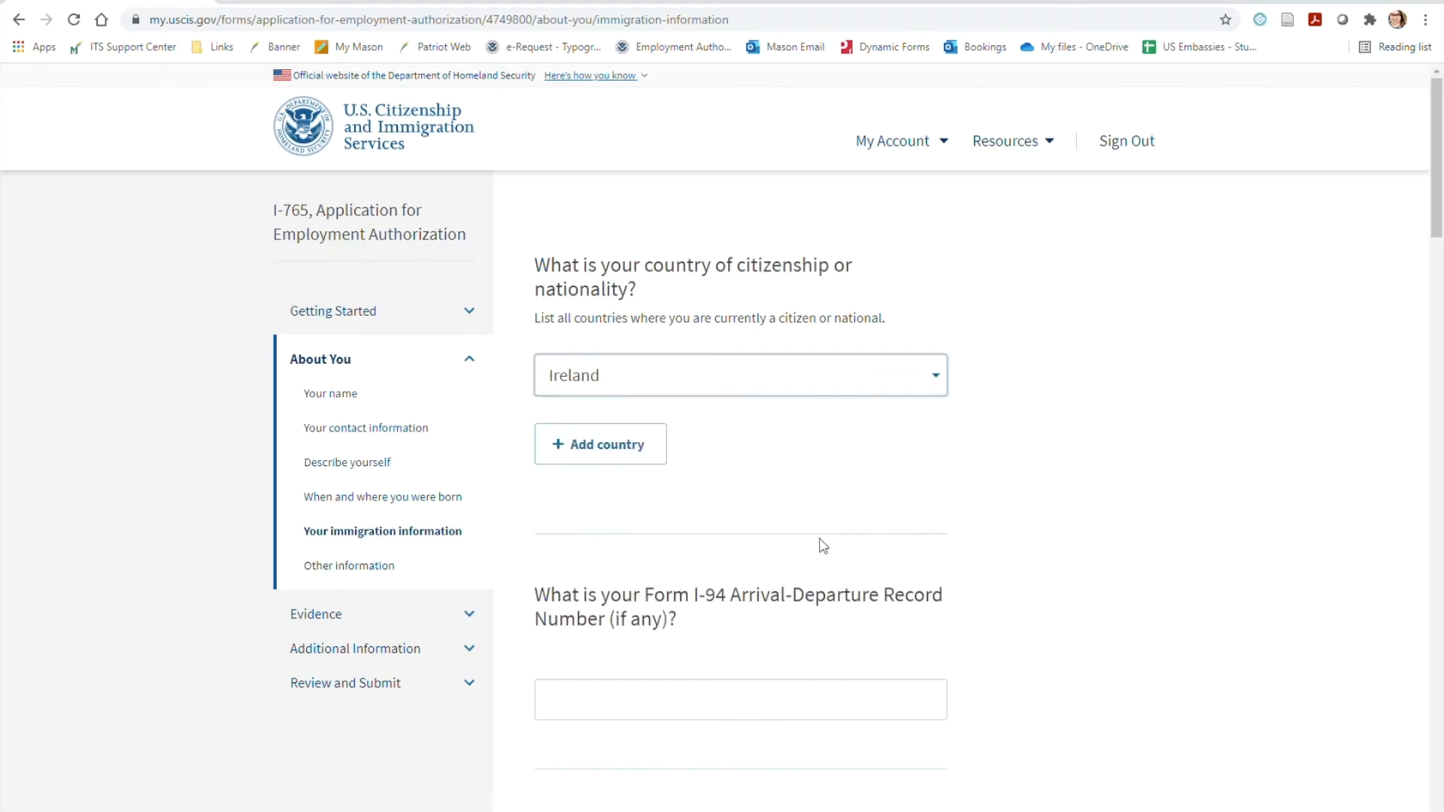
scroll(618, 461, down, 3)
click(782, 451)
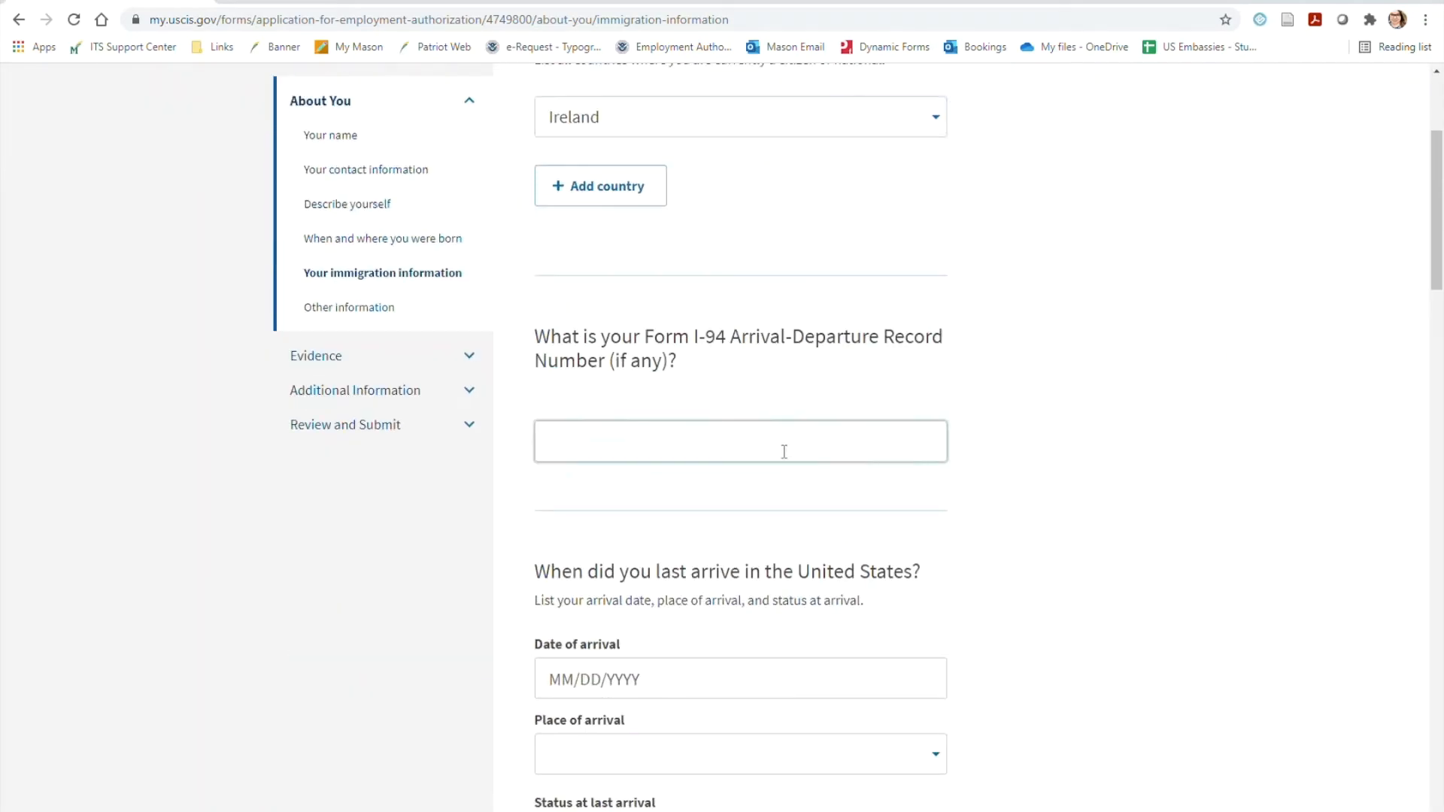
click(1035, 477)
Set the last U.S. arrival date to 01/15/2020 and the place of arrival to DULLES INTL
scroll(1035, 477, down, 3)
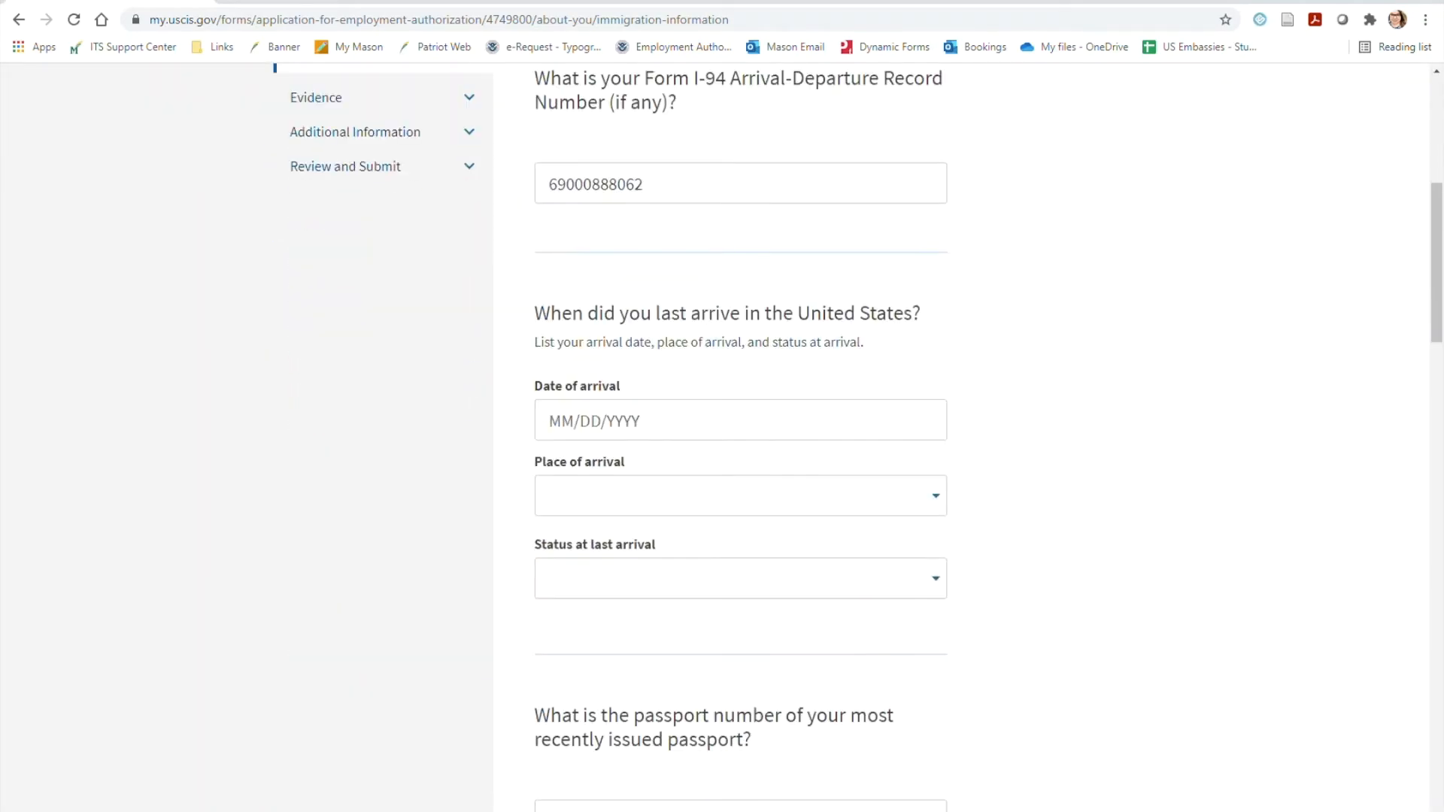
click(658, 421)
text(01/15/2020)
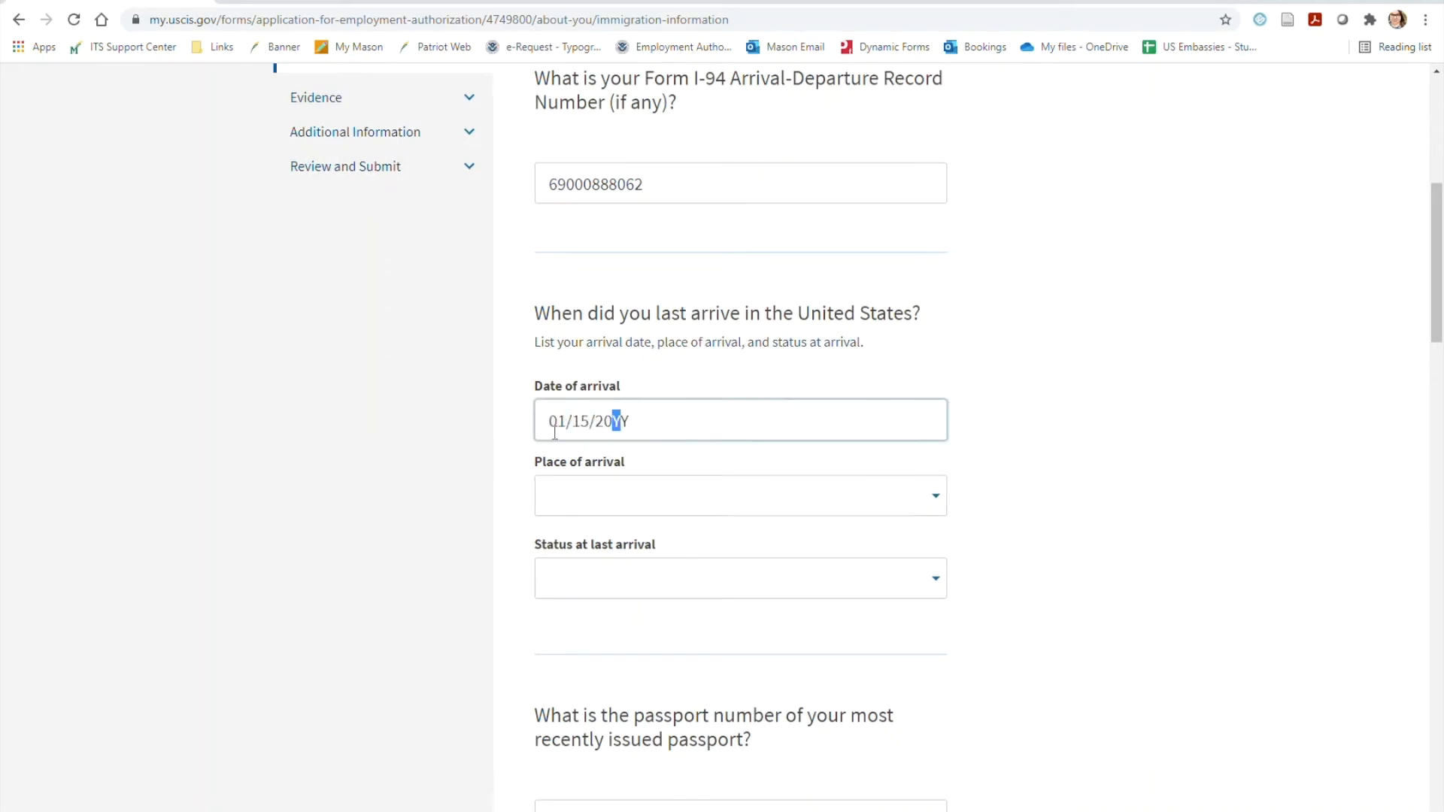
click(656, 505)
scroll(824, 611, down, 20)
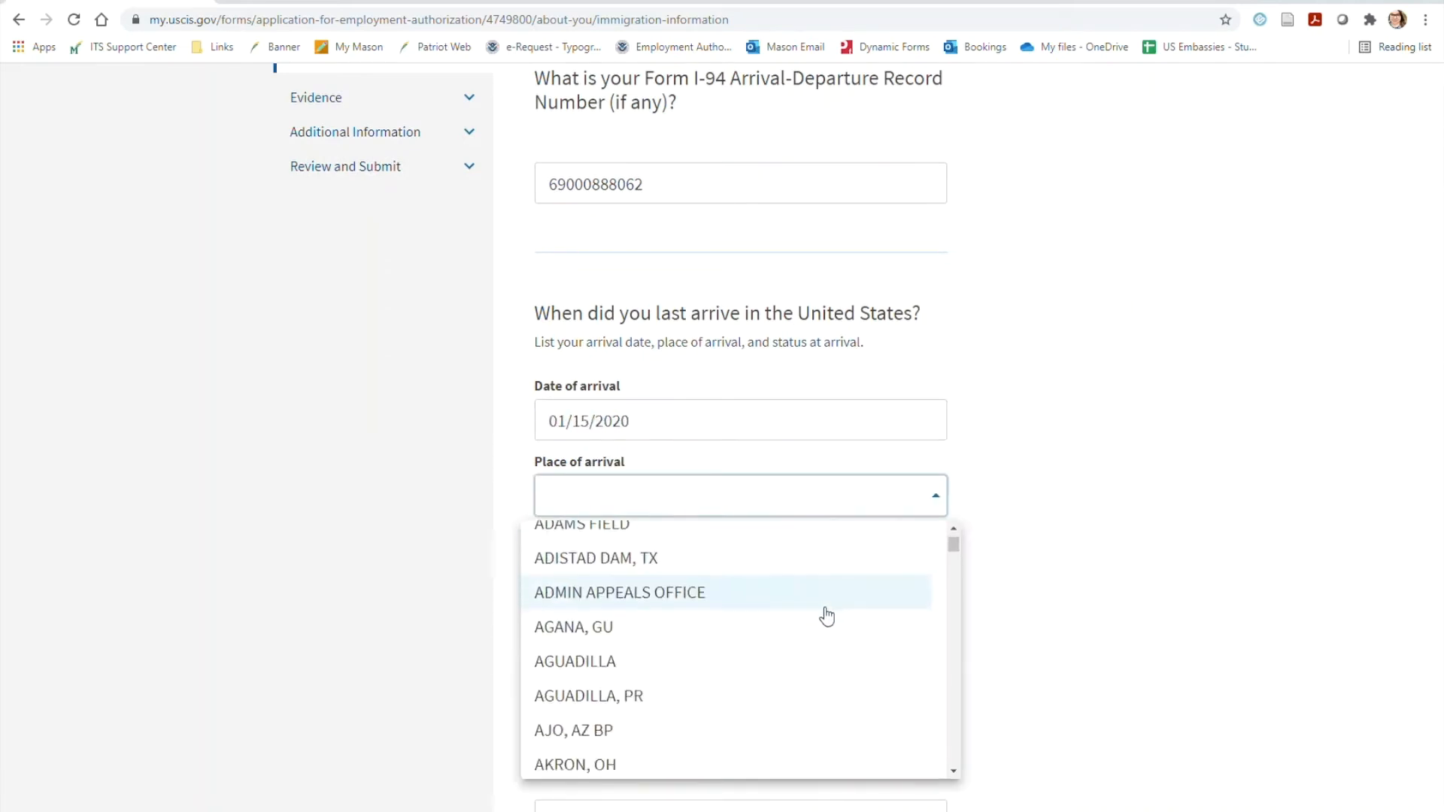
scroll(832, 606, down, 3)
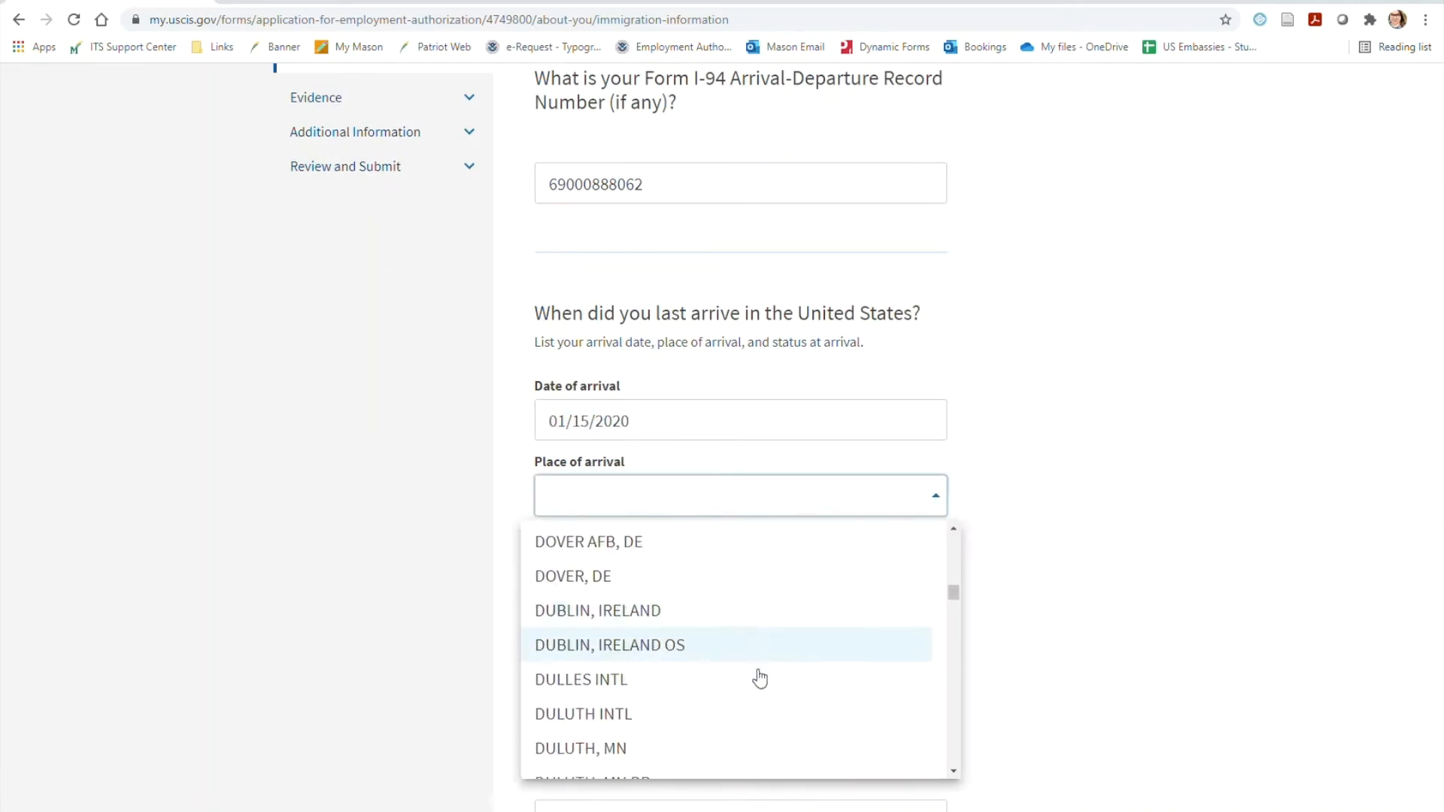
click(782, 679)
Set the status at last arrival to F1 - Student, Academic or Language Program
scroll(822, 661, down, 1)
click(918, 498)
scroll(902, 609, down, 10)
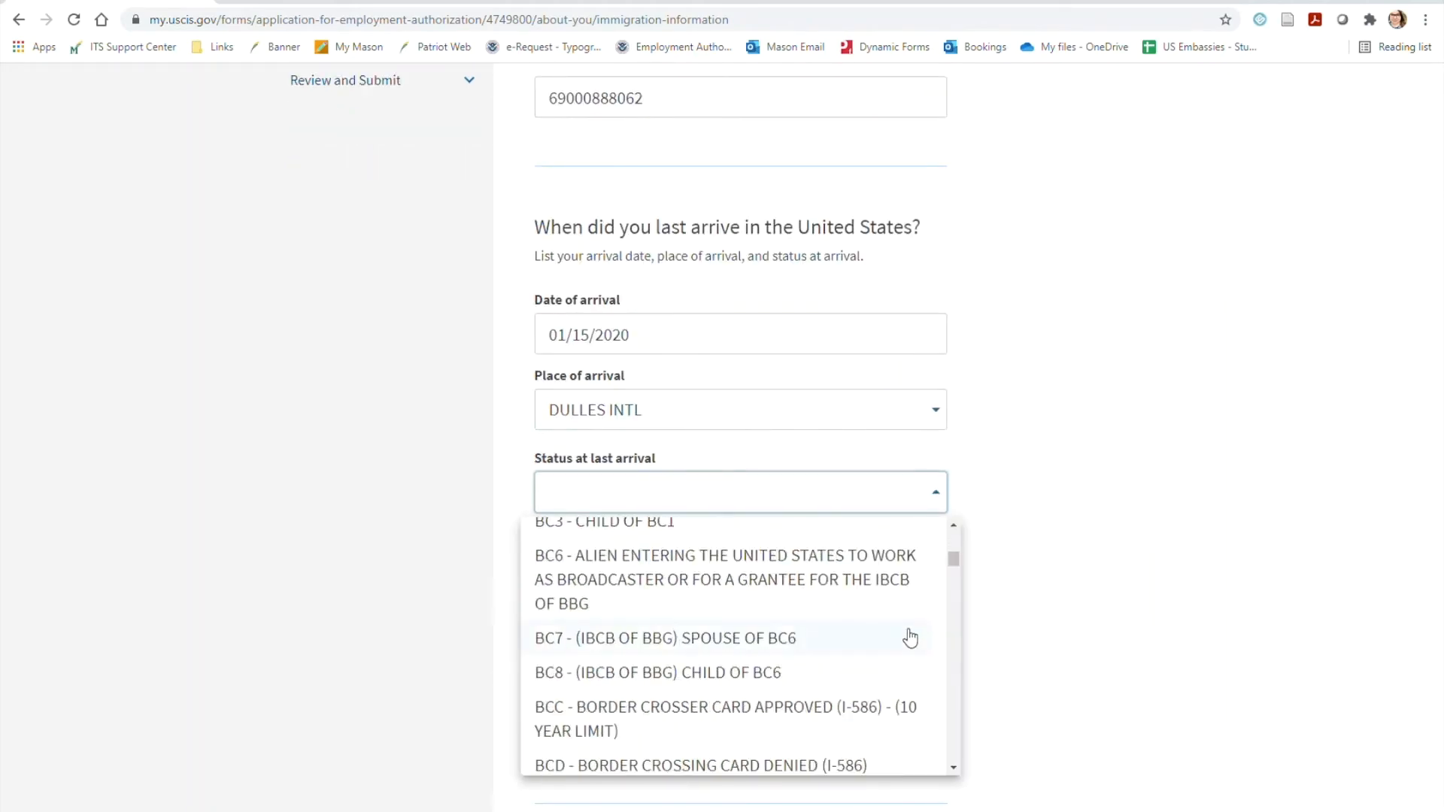
click(602, 647)
Fill in the passport number, leave the travel document number blank, and set the passport's expiration date to 05/26/2027
scroll(1081, 591, down, 3)
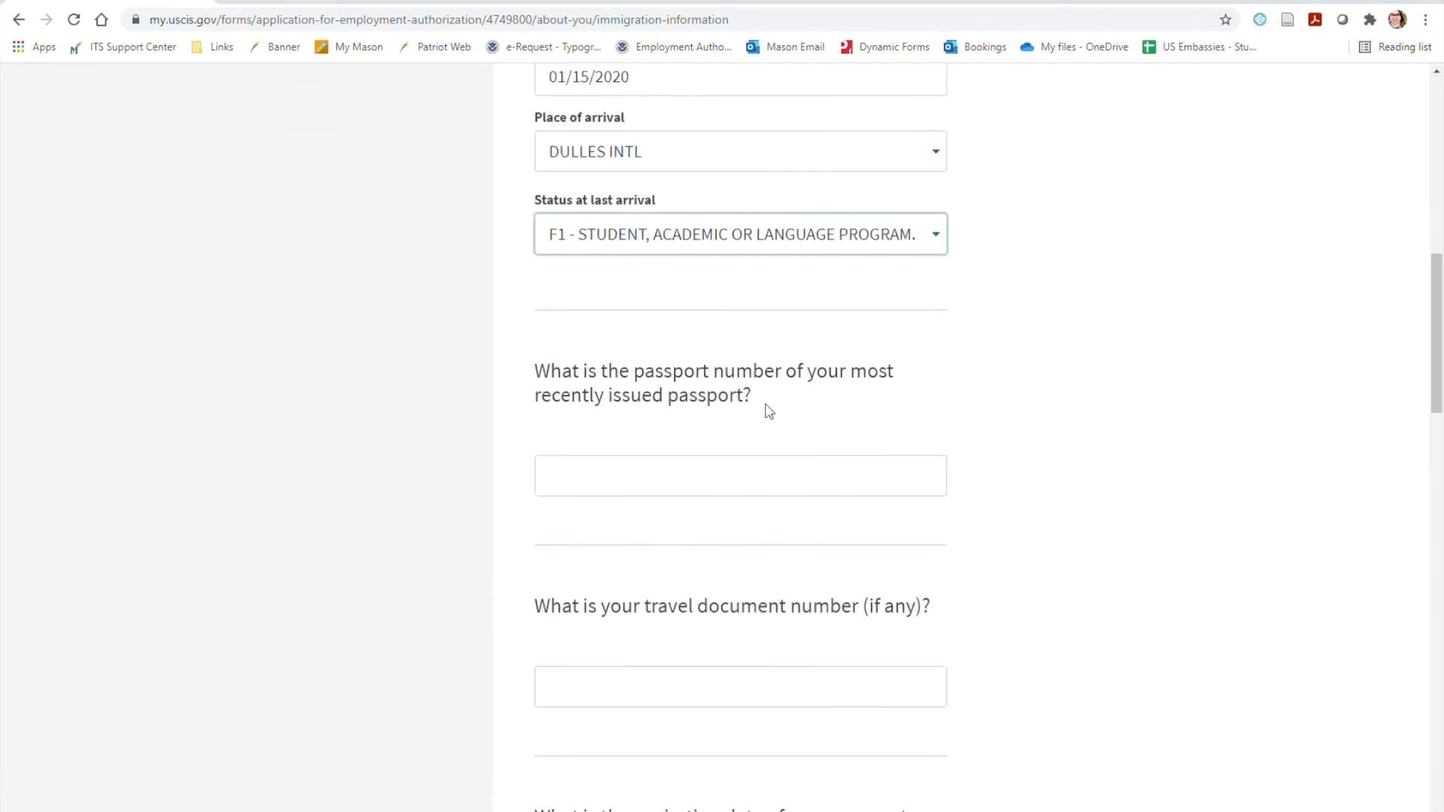
click(685, 489)
text(AA111222333)
scroll(835, 590, down, 1)
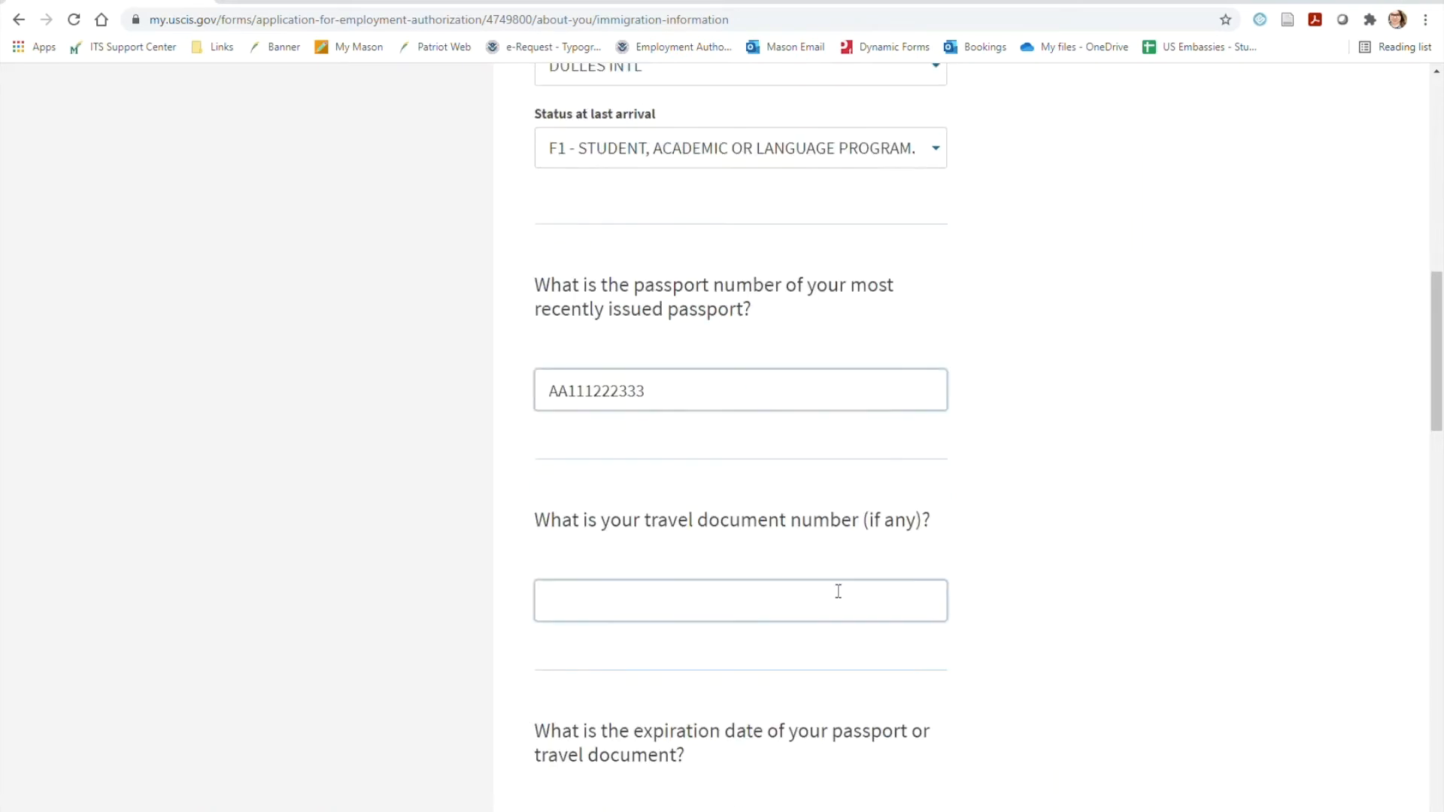
scroll(1003, 538, down, 4)
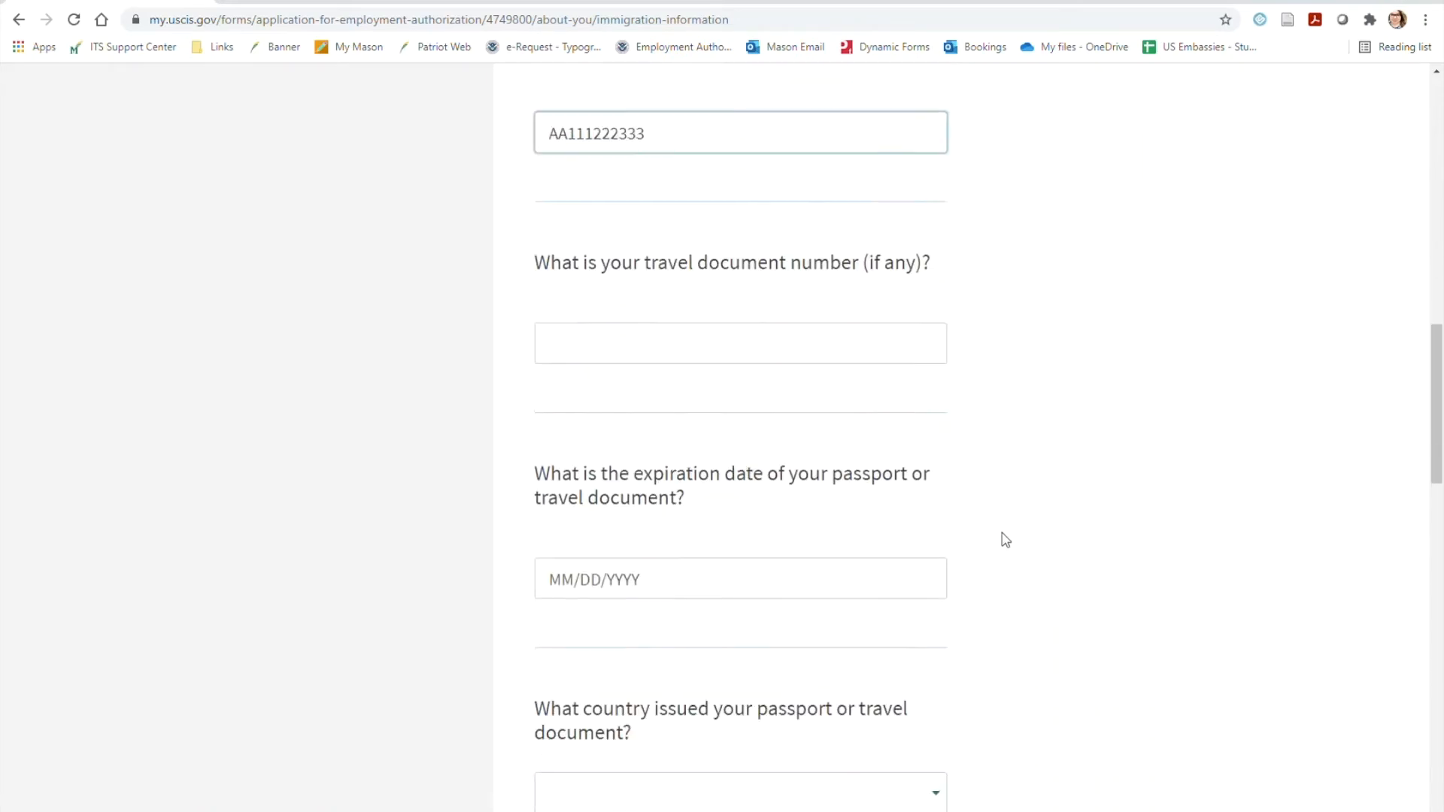
click(722, 504)
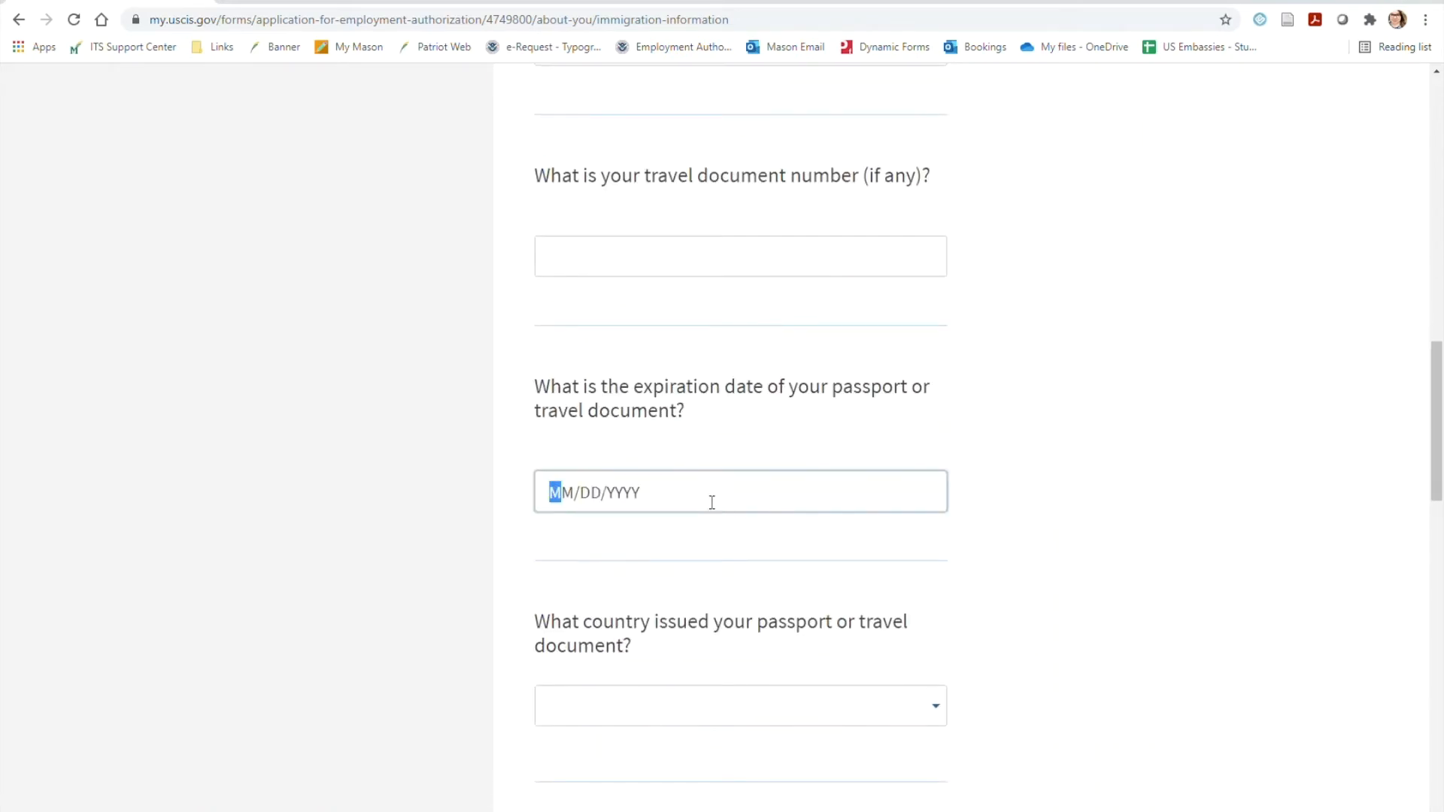
text(05262027)
Select Ireland as the country that issued the passport
scroll(1089, 522, down, 4)
click(899, 381)
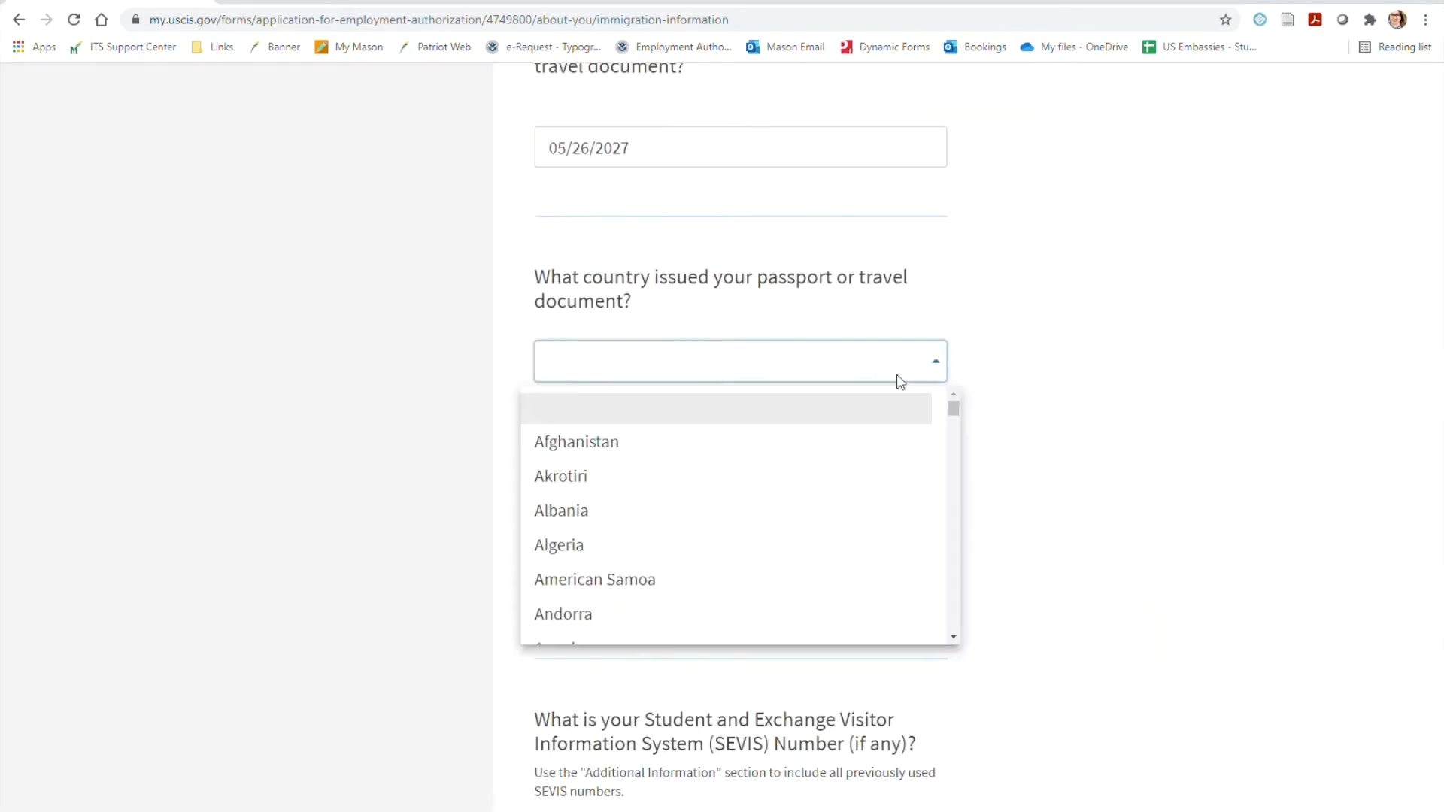
key(i)
key(r)
key(e)
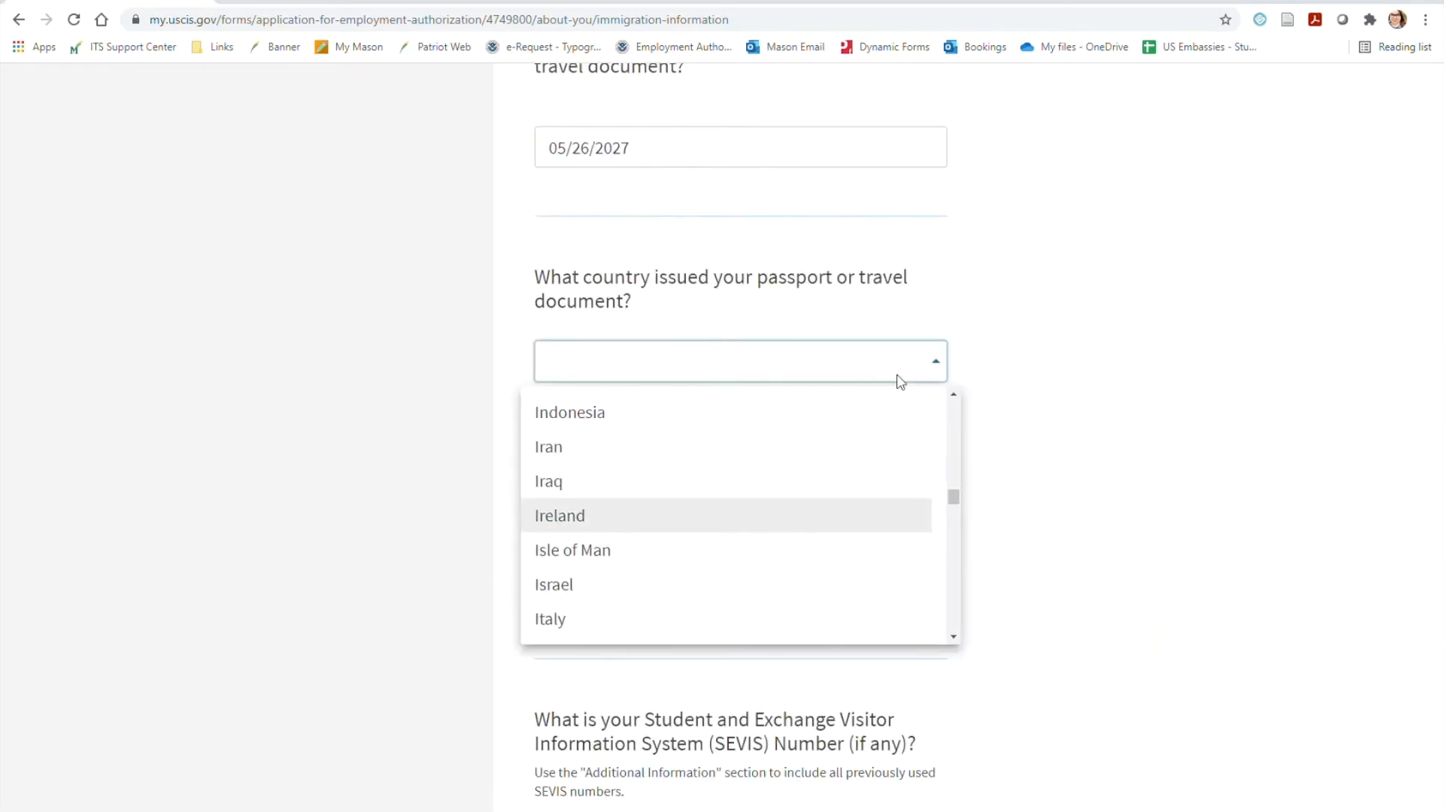
key(Return)
Set the current immigration status or category to F1 - Student, Academic or Language Program
scroll(1045, 451, down, 1)
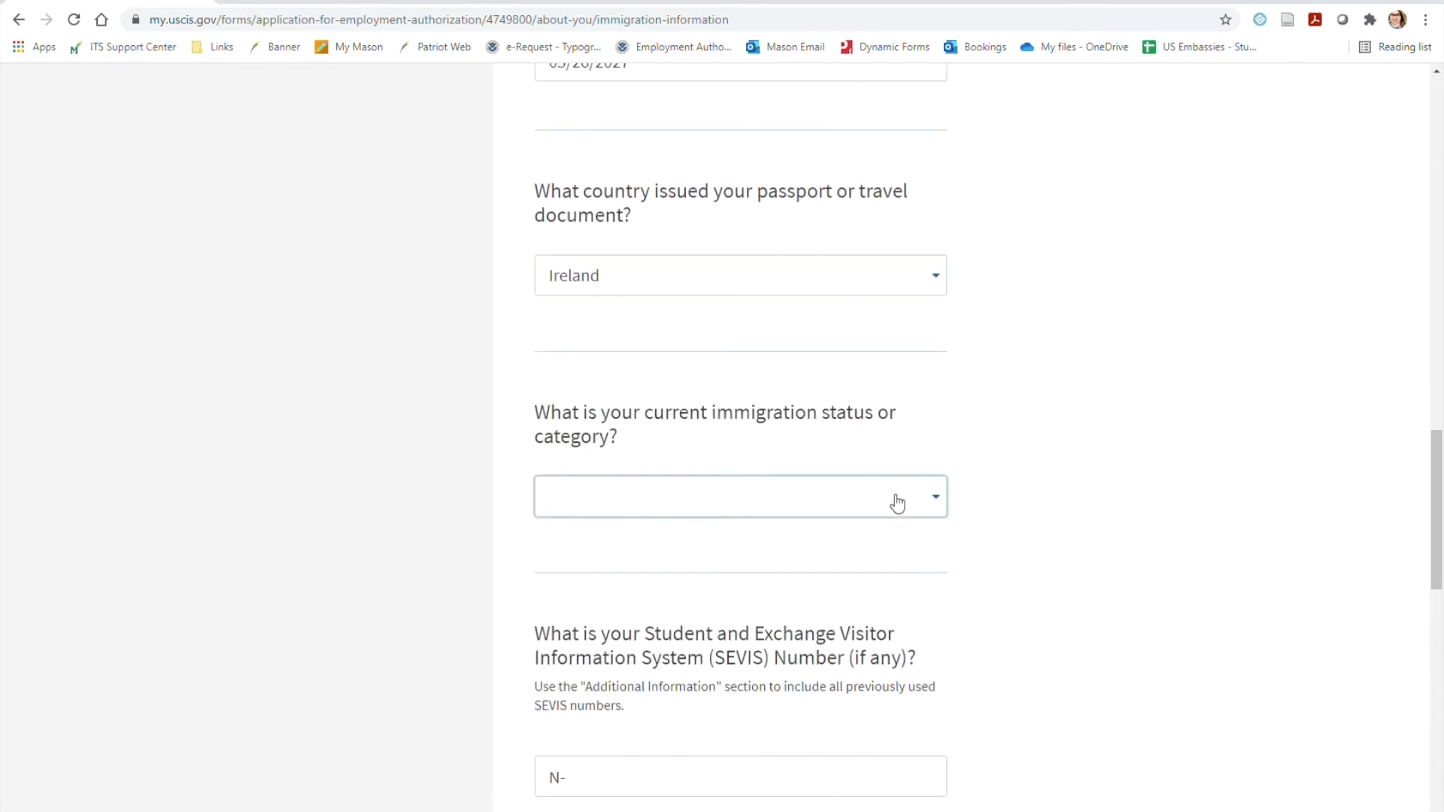
click(897, 502)
click(601, 653)
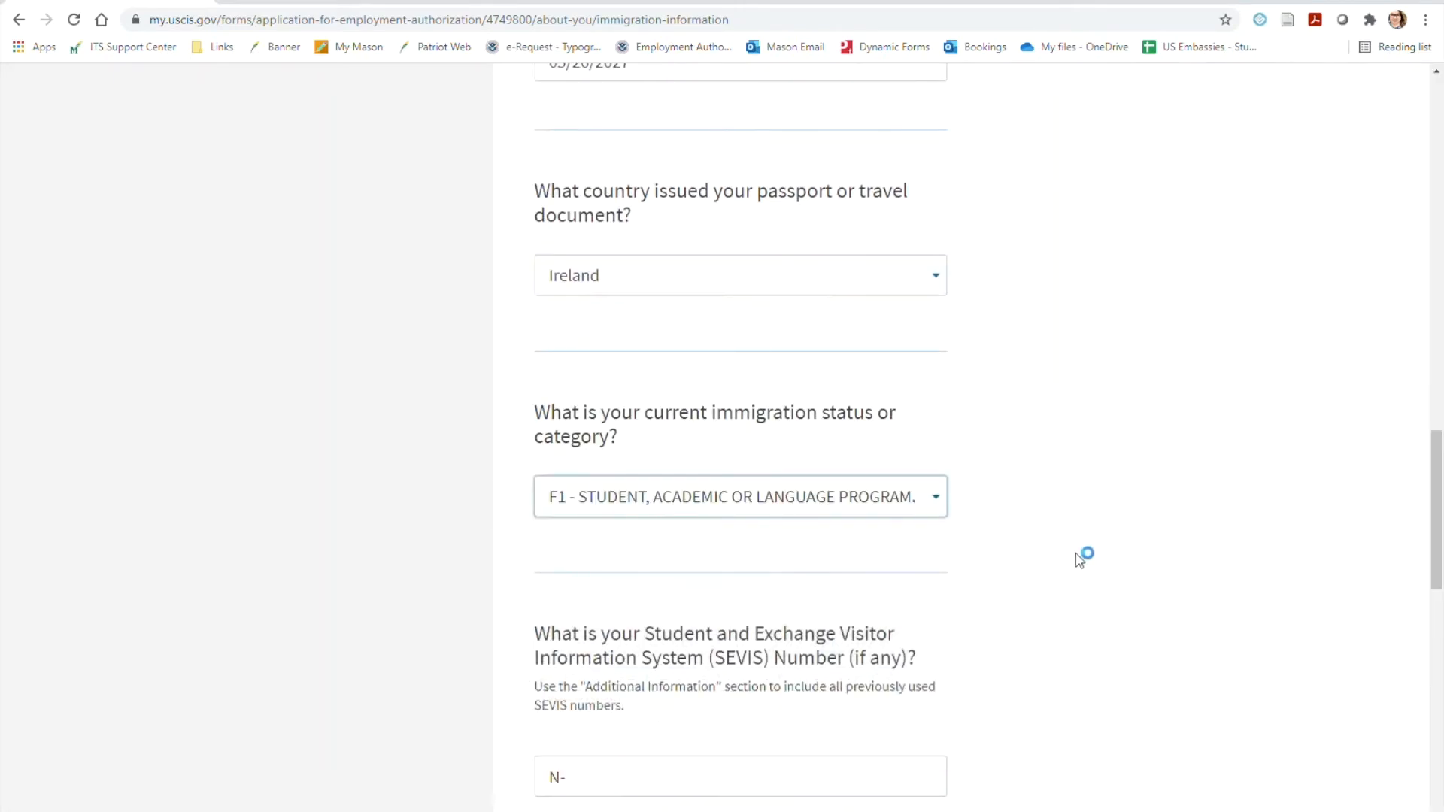
Fill in the SEVIS number and continue to the other information
scroll(1086, 549, down, 3)
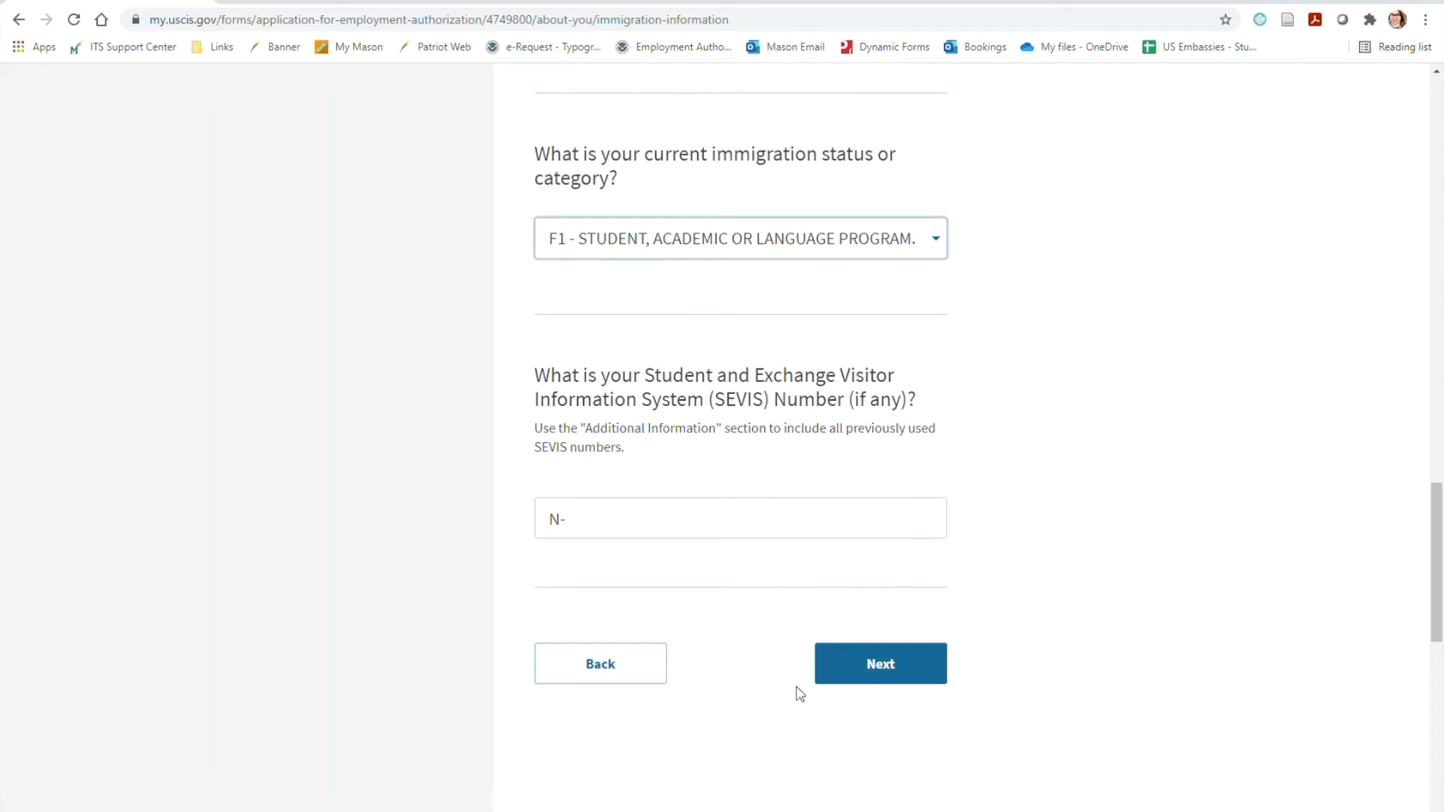
click(714, 534)
text(01234)
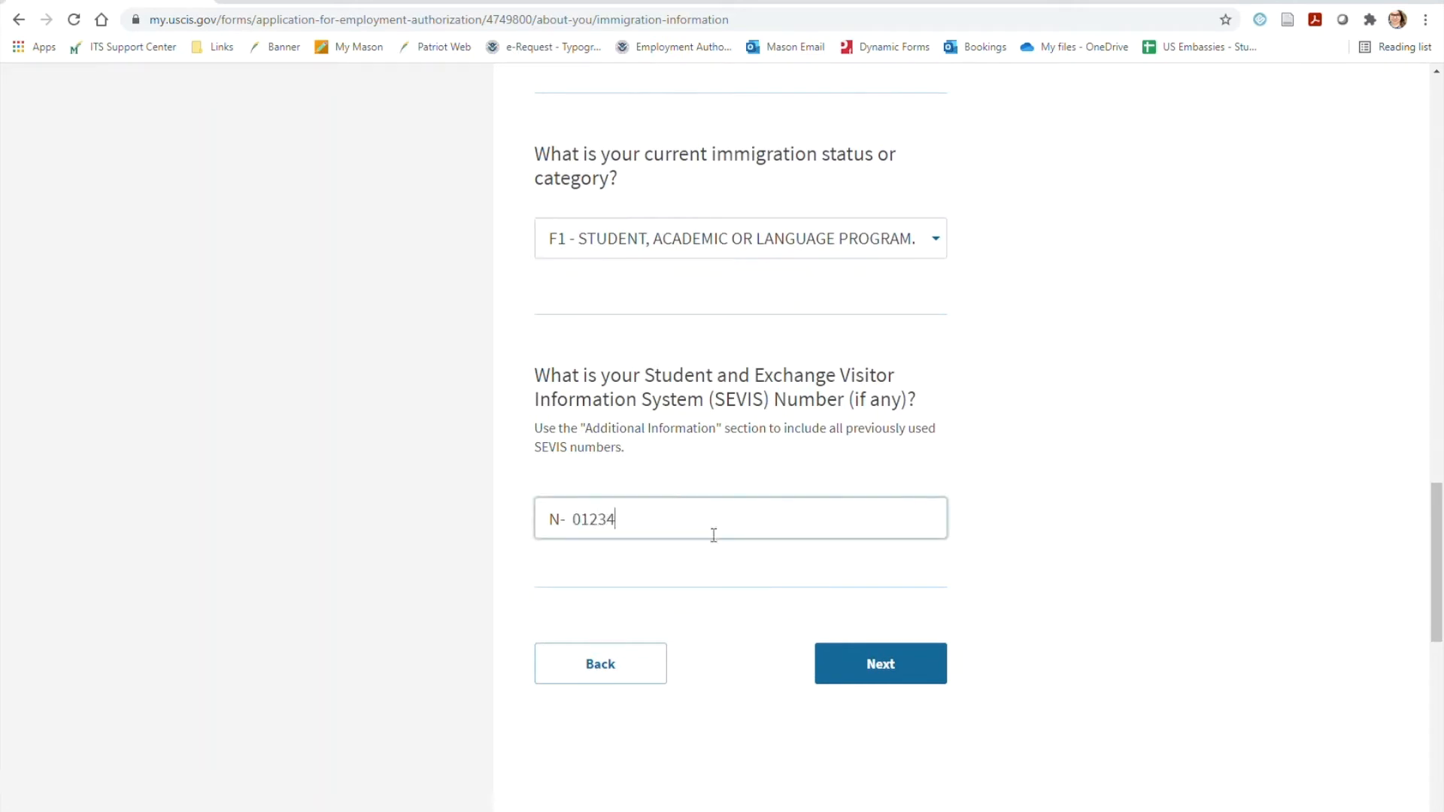
text(56789988)
click(918, 669)
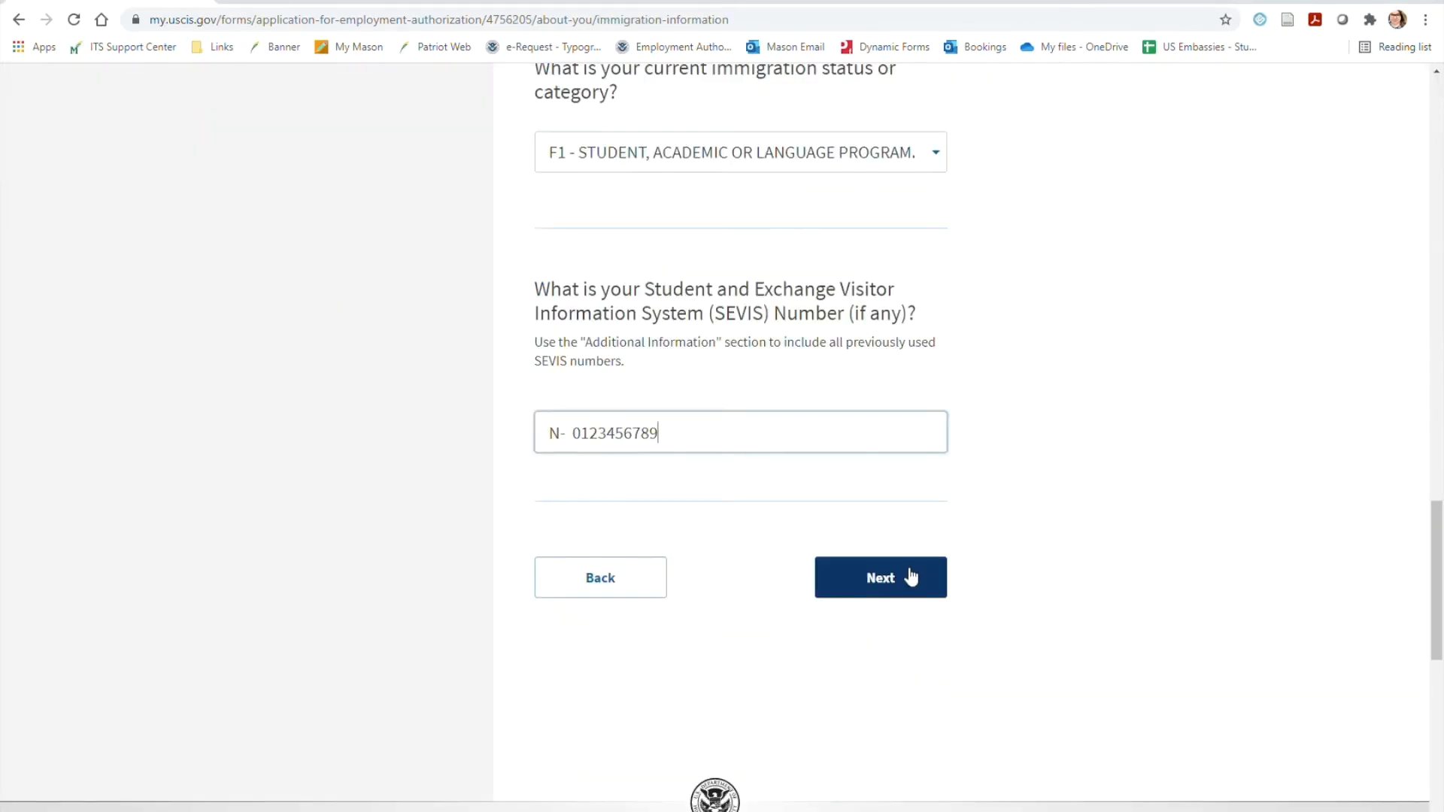
Fill in the A-Number and mark the USCIS Online Account Number as not had or known
click(912, 577)
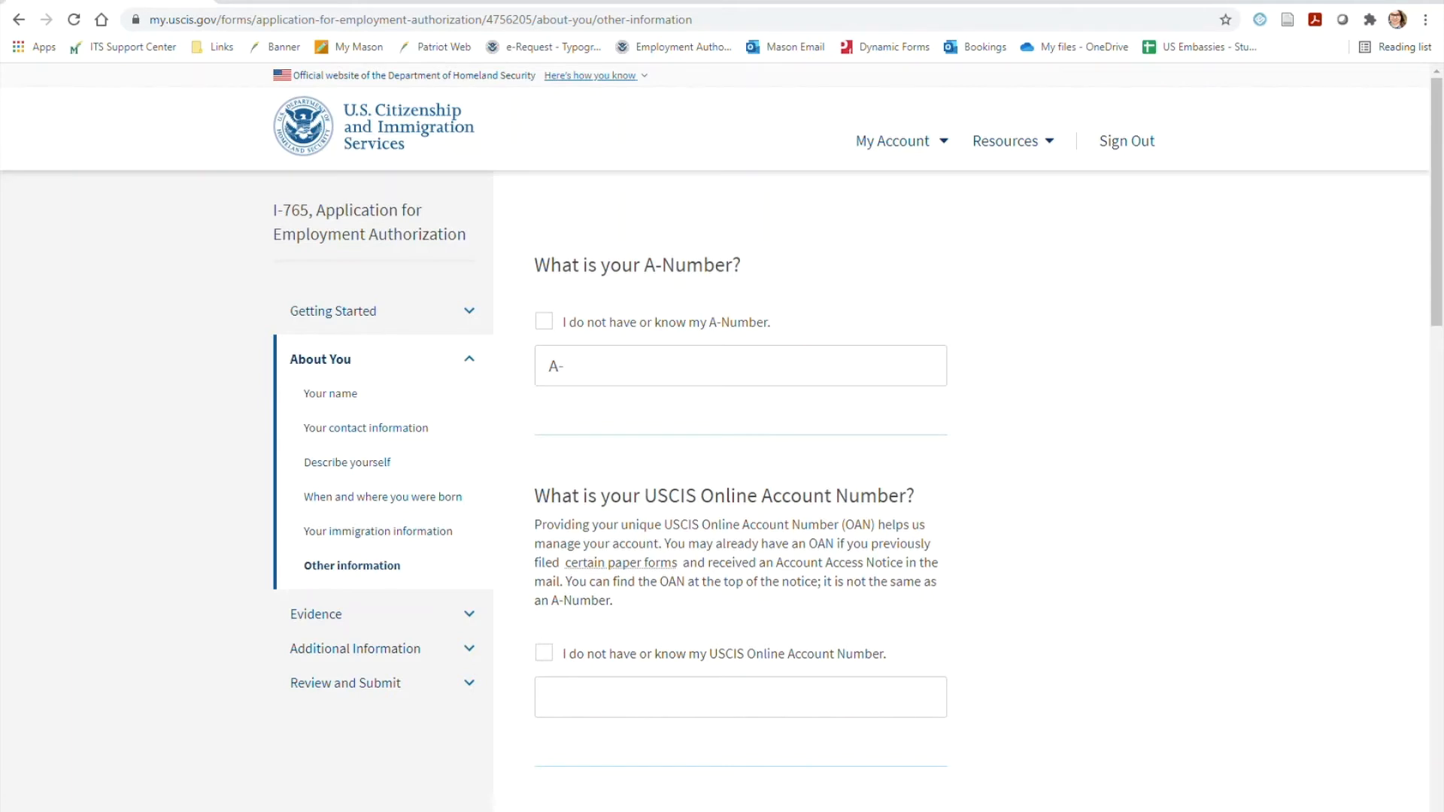
click(721, 381)
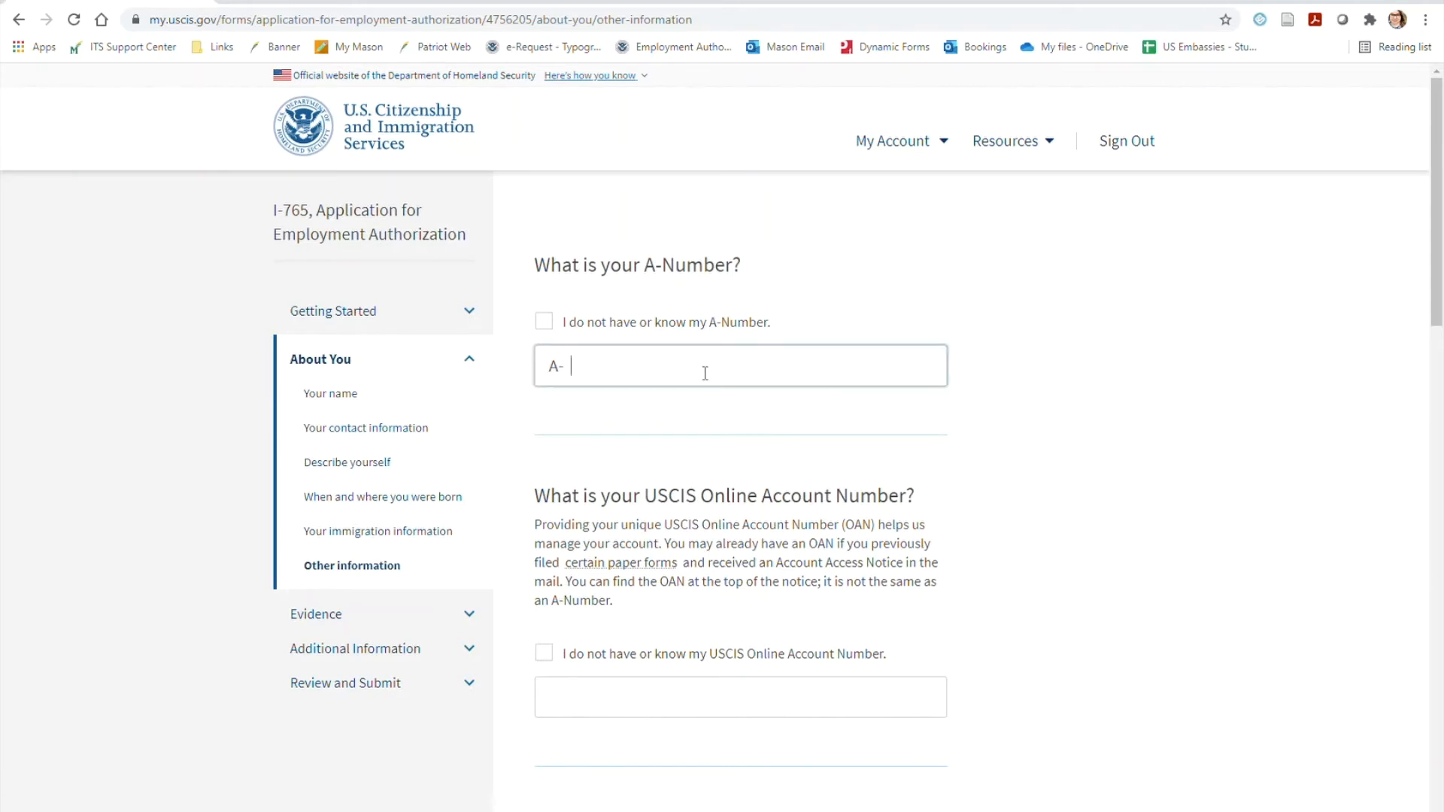
text(000000811)
scroll(1045, 438, down, 1)
click(545, 569)
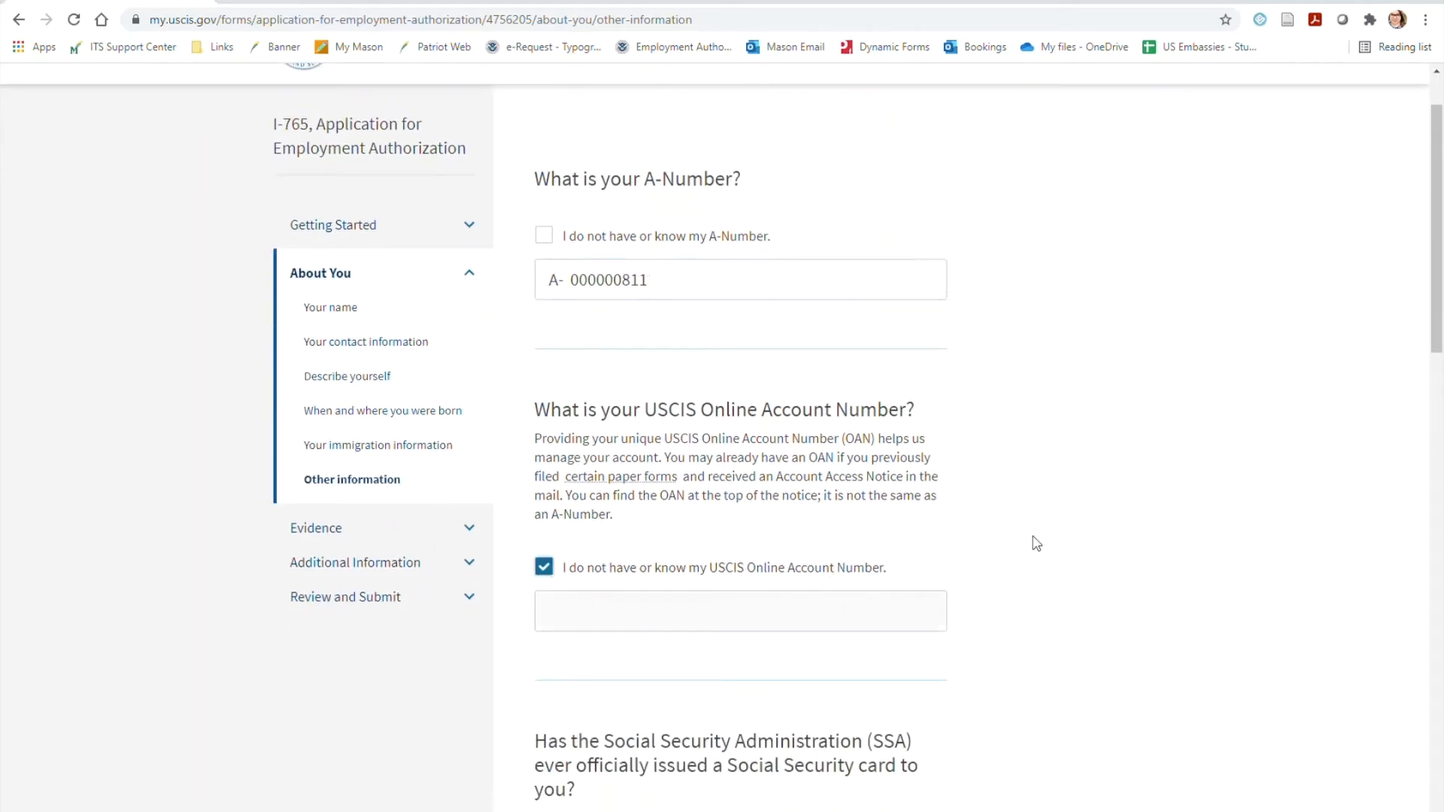
Answer Yes to having been issued a Social Security card and fill in the Social Security number
scroll(1196, 487, down, 1)
scroll(1196, 488, down, 5)
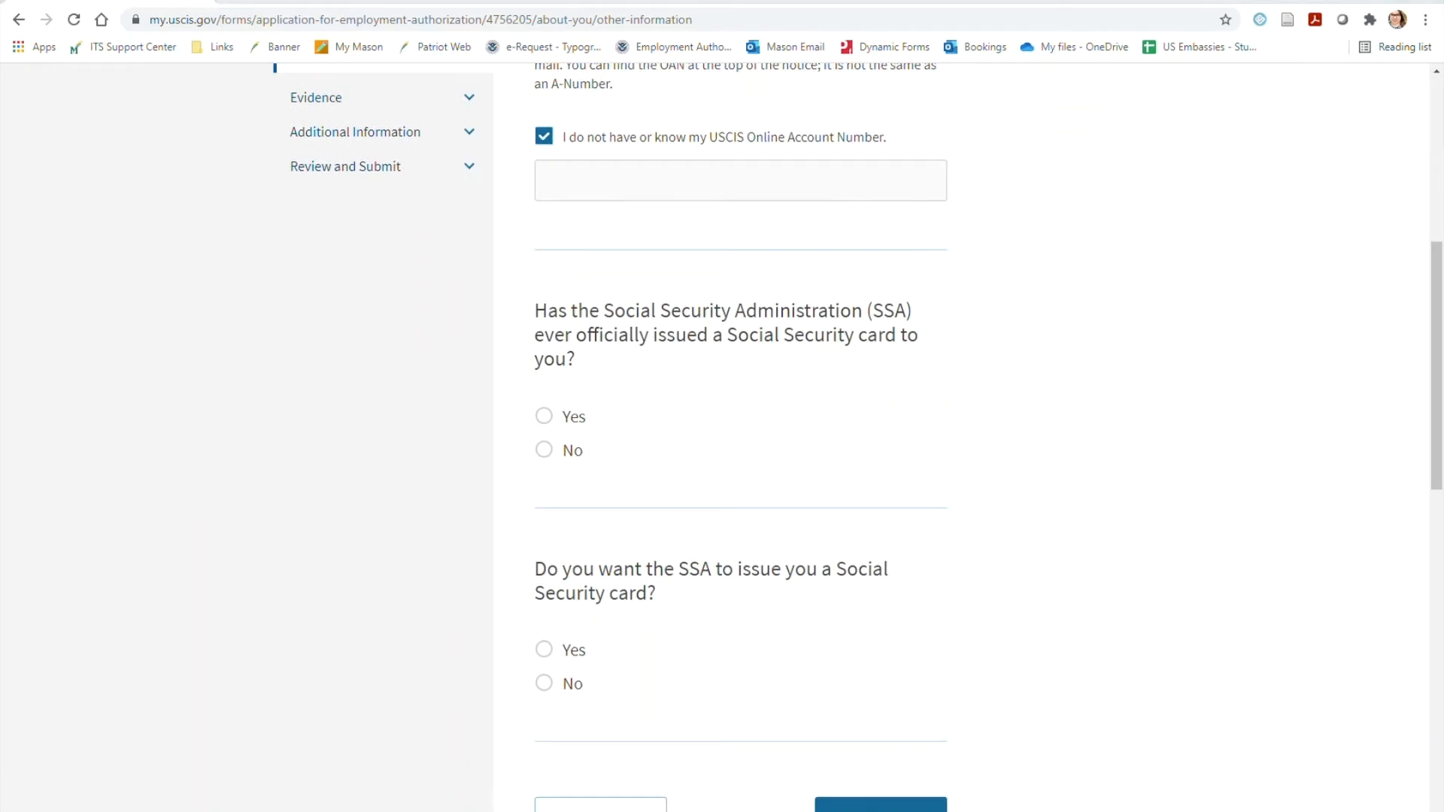
click(543, 416)
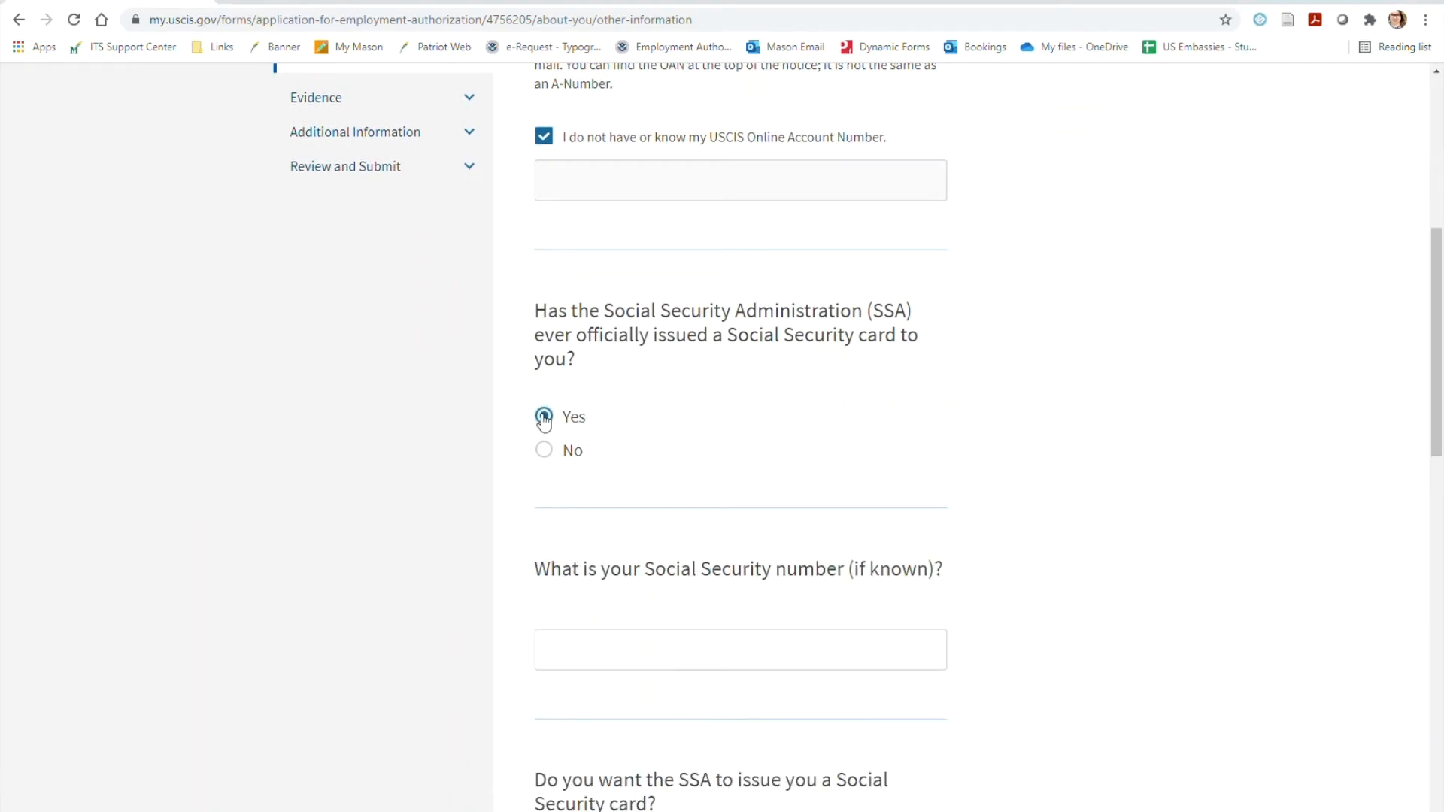
click(727, 664)
text(1)
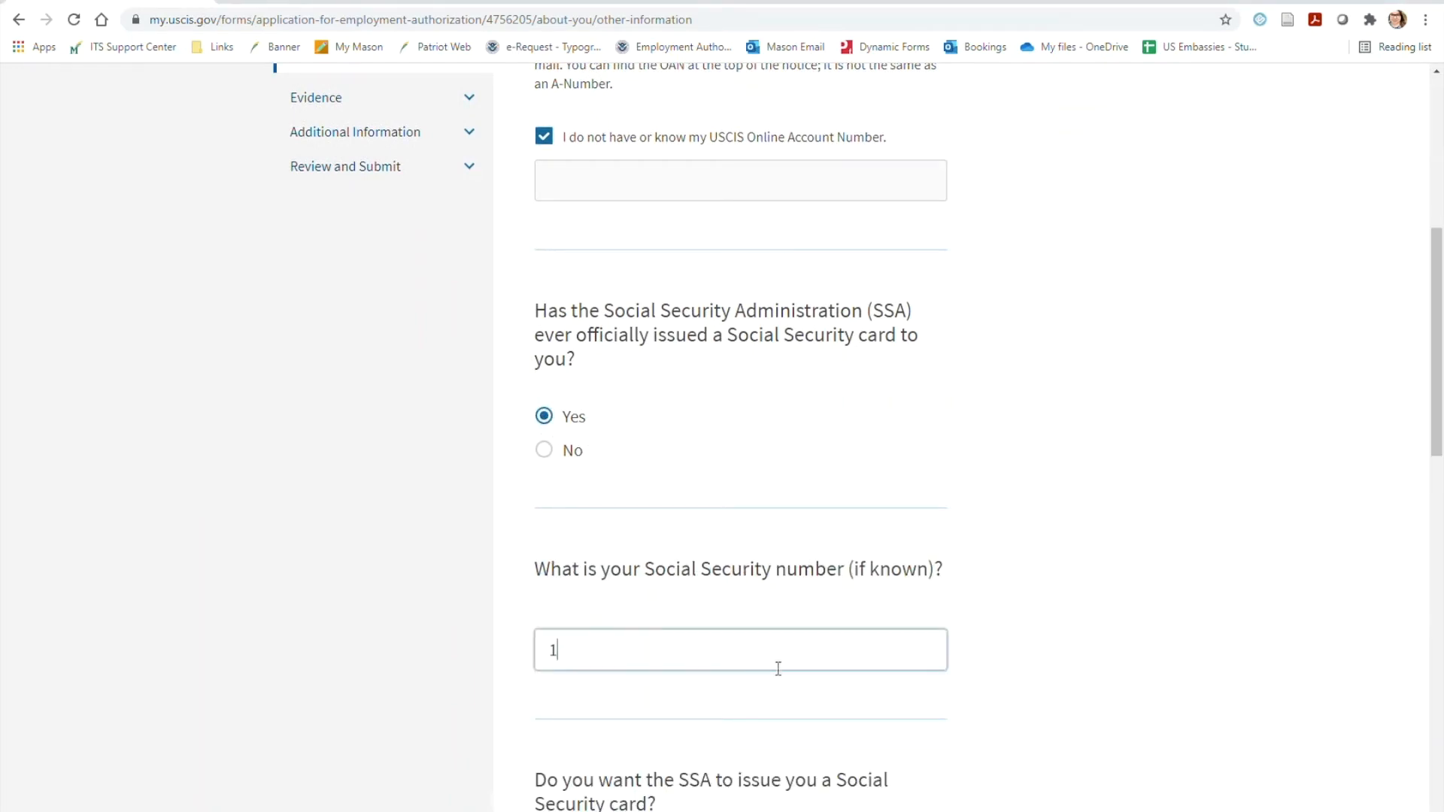
text(23-45-6789)
Answer No to having the SSA issue a Social Security card and continue to the Evidence section
scroll(1170, 513, down, 3)
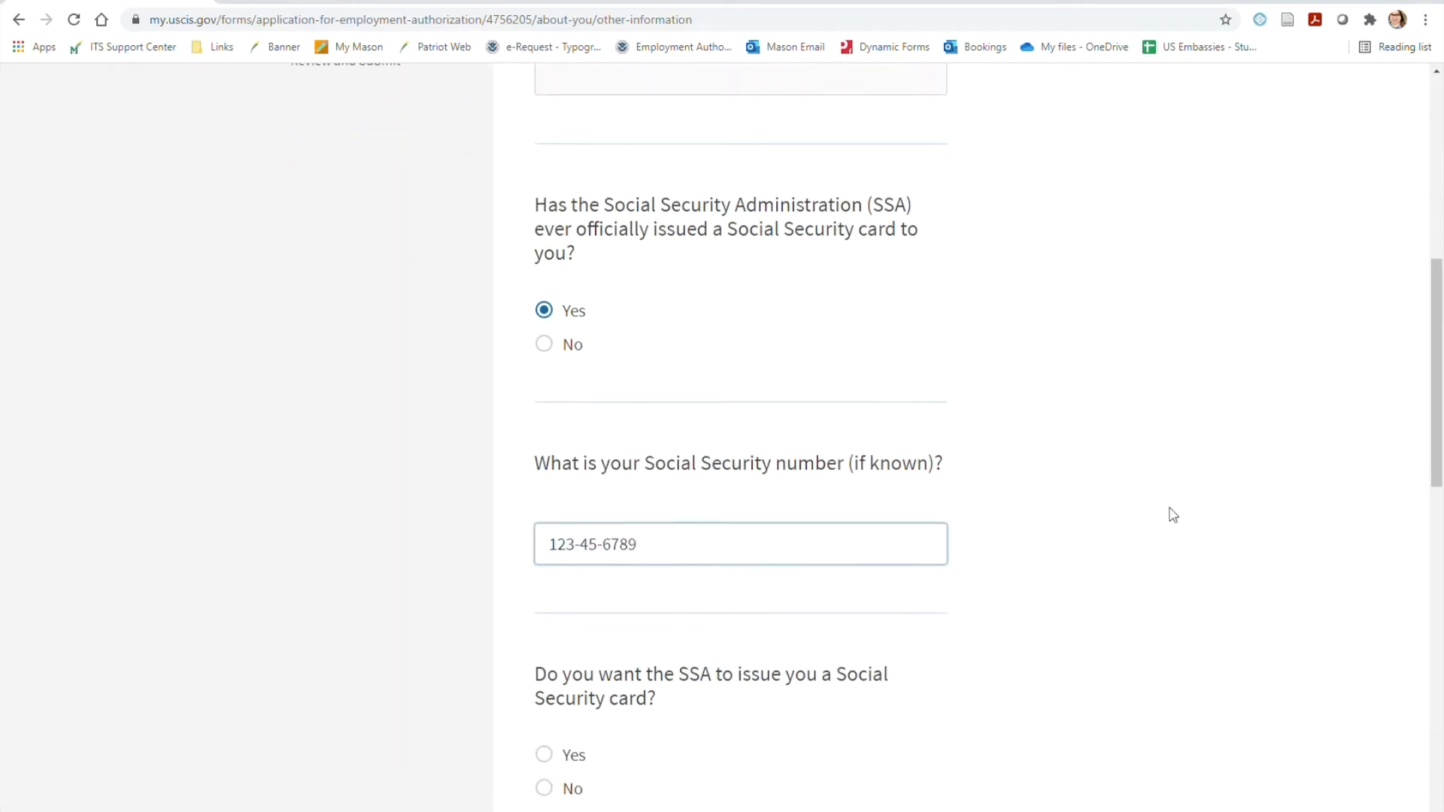
click(571, 550)
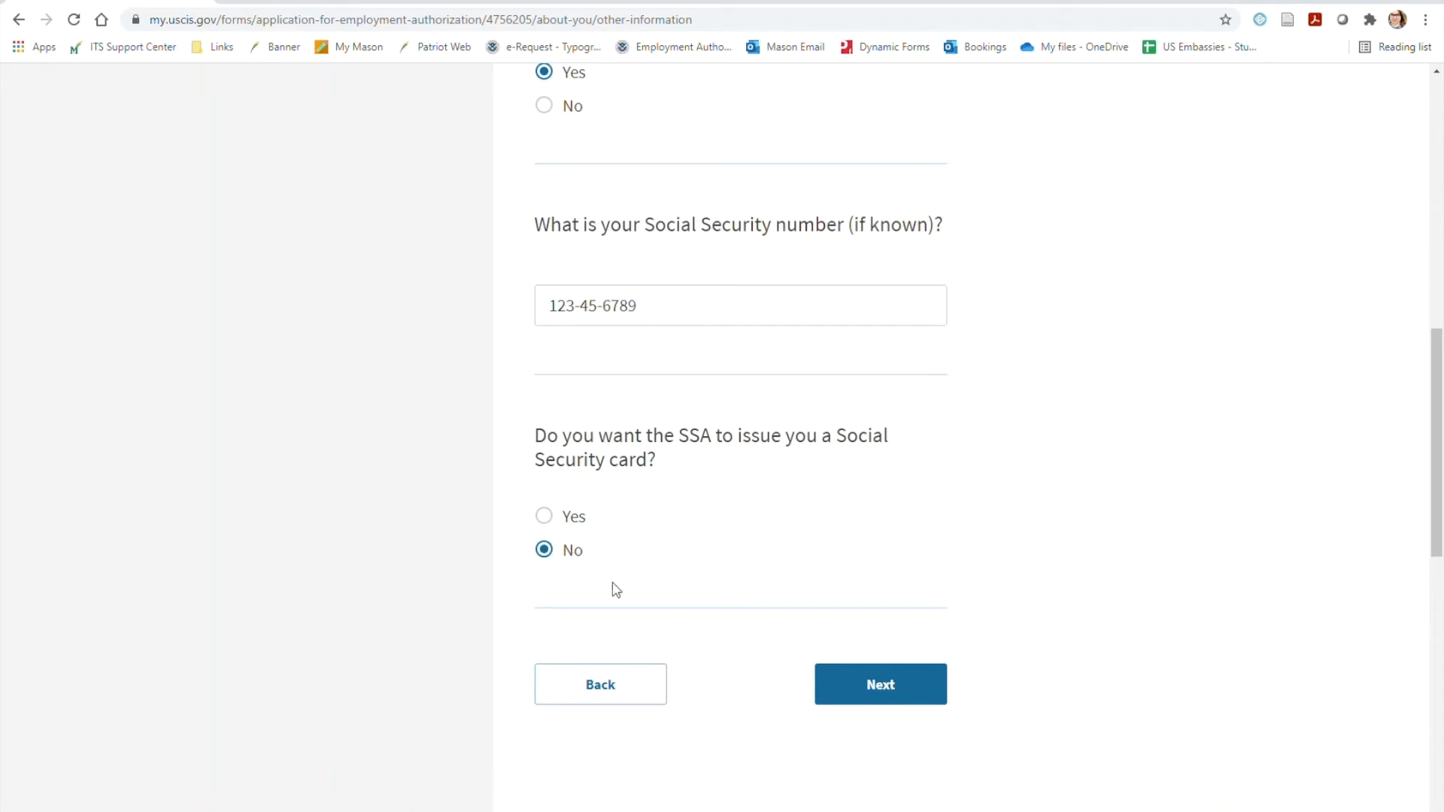
click(848, 684)
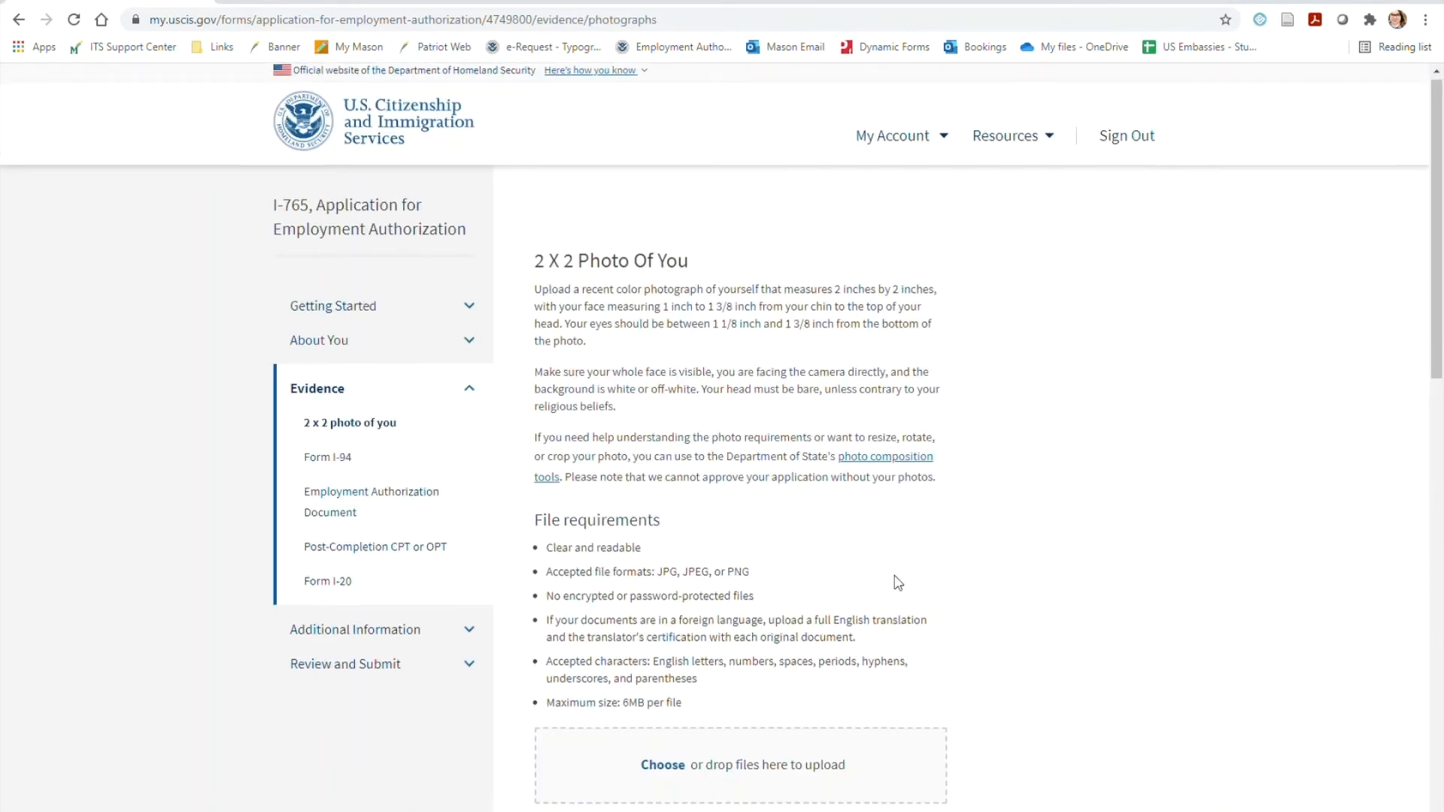
Upload Passport Photos.png as the 2 x 2 photo and continue to the Form I-94 evidence
scroll(897, 583, down, 1)
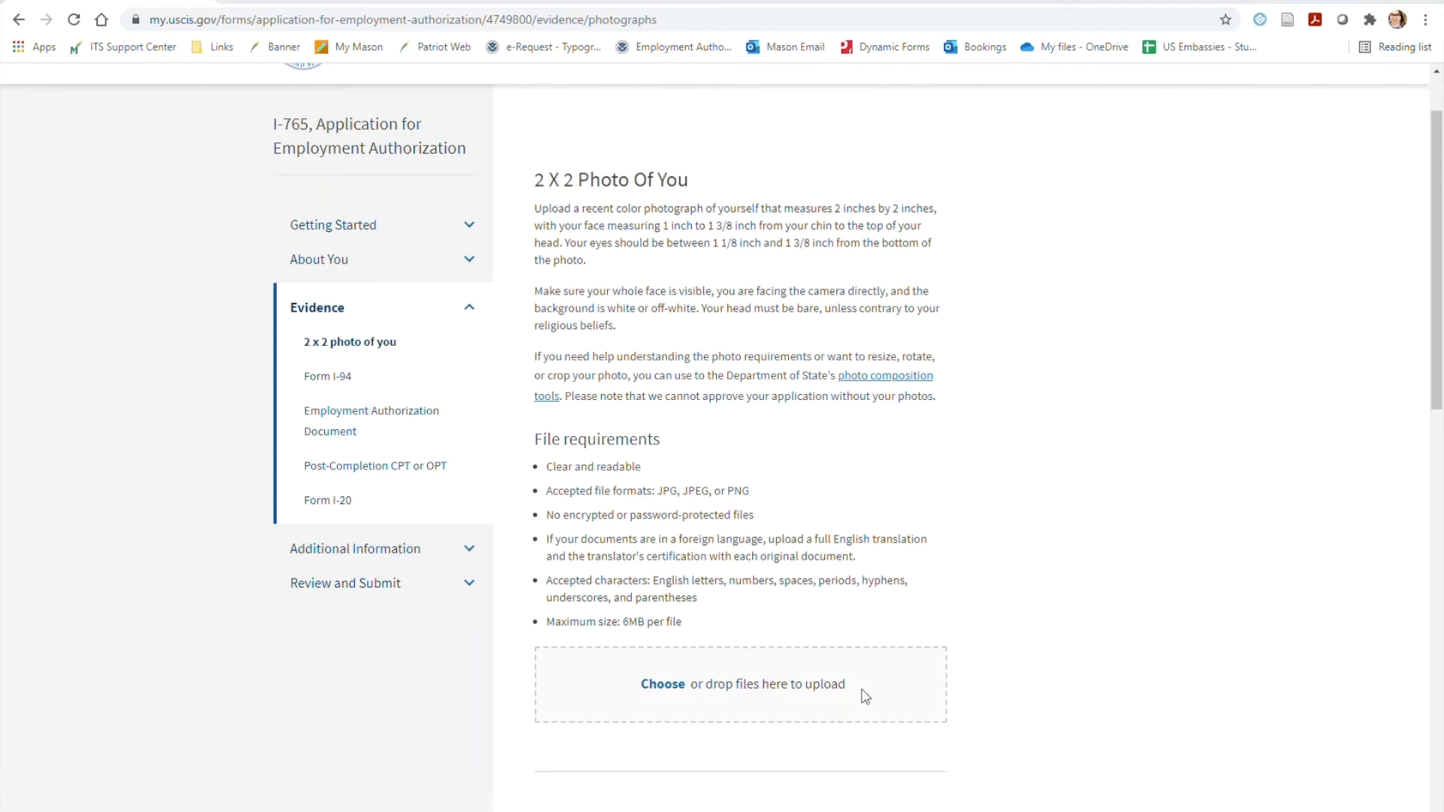
drag(865, 697, 703, 691)
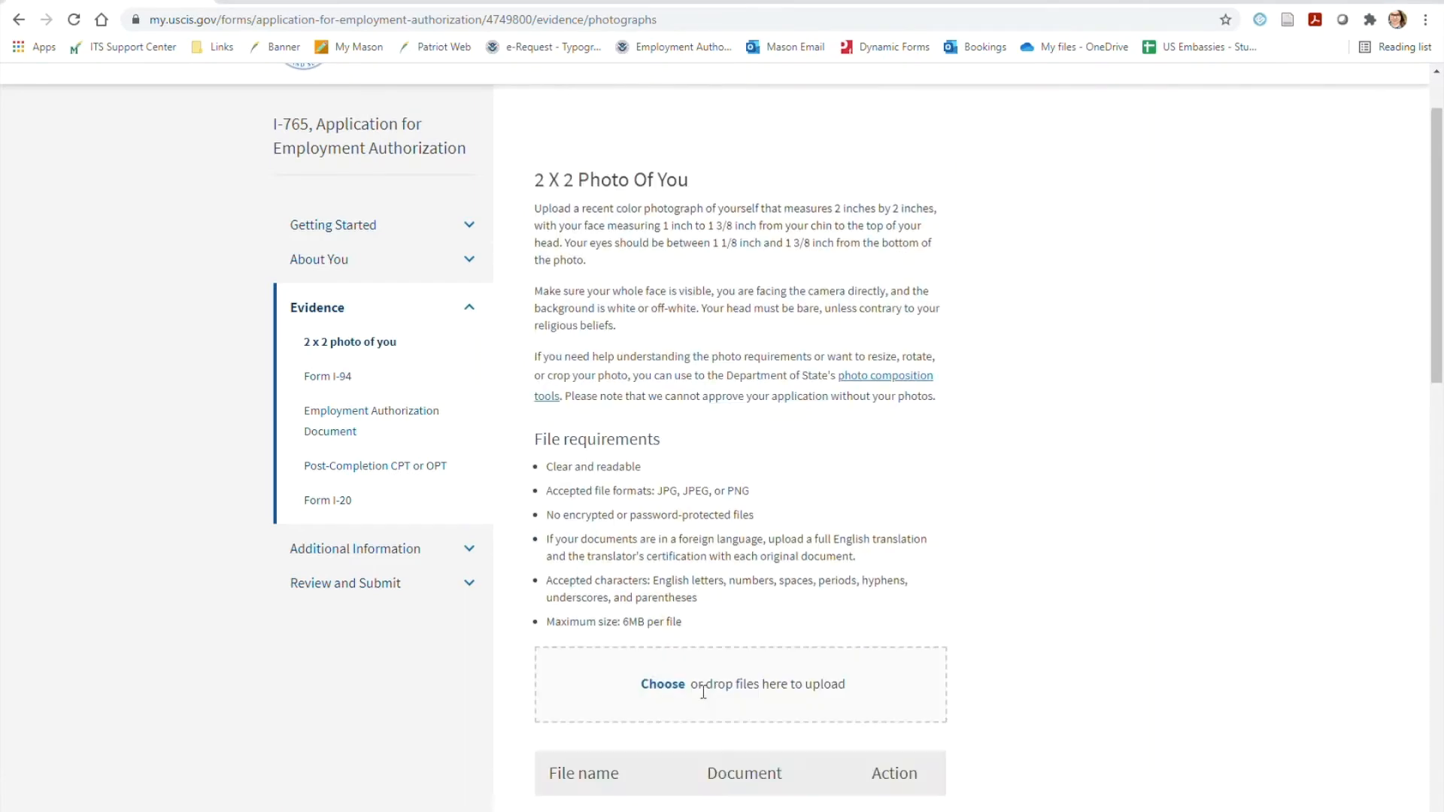
scroll(970, 582, down, 3)
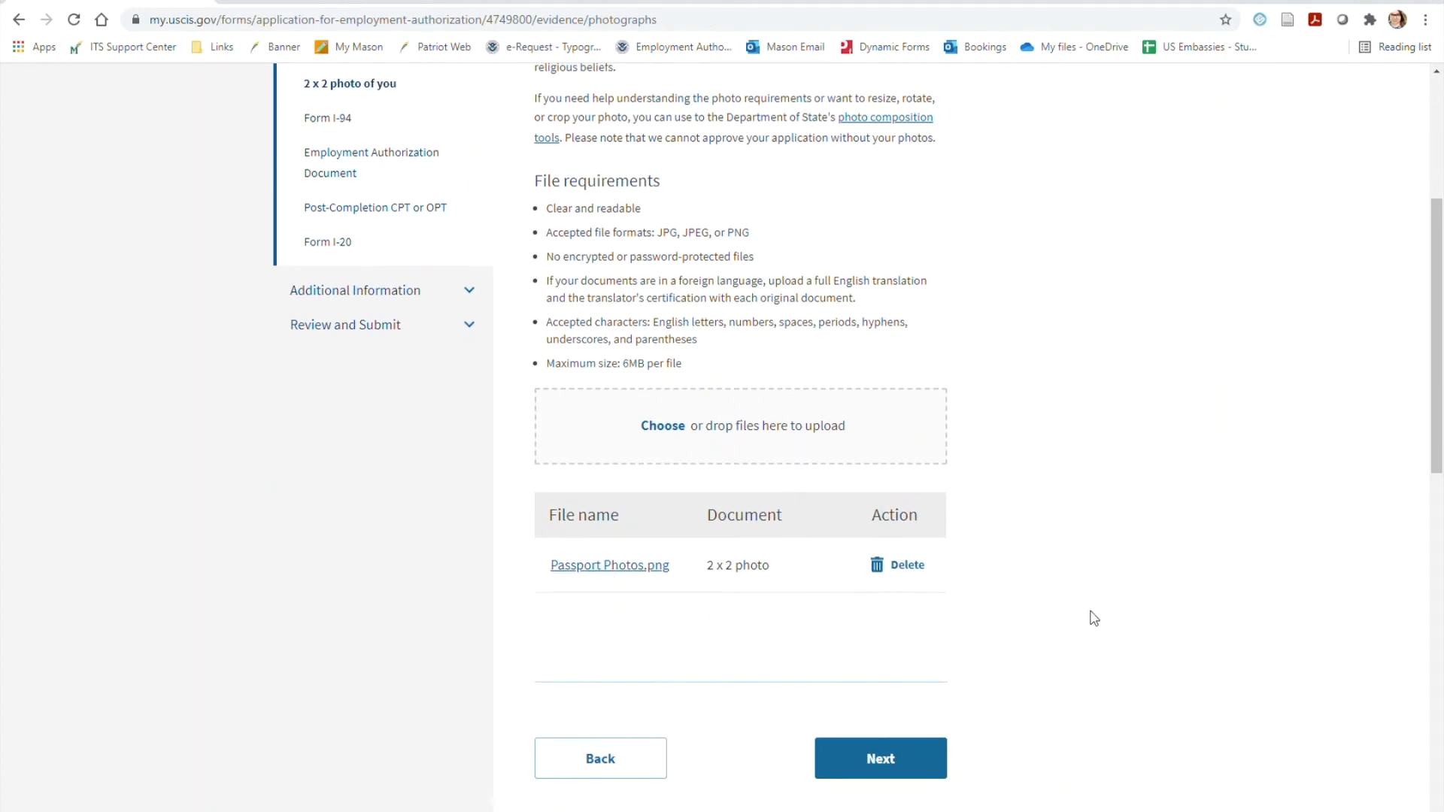
scroll(1092, 616, down, 1)
click(882, 675)
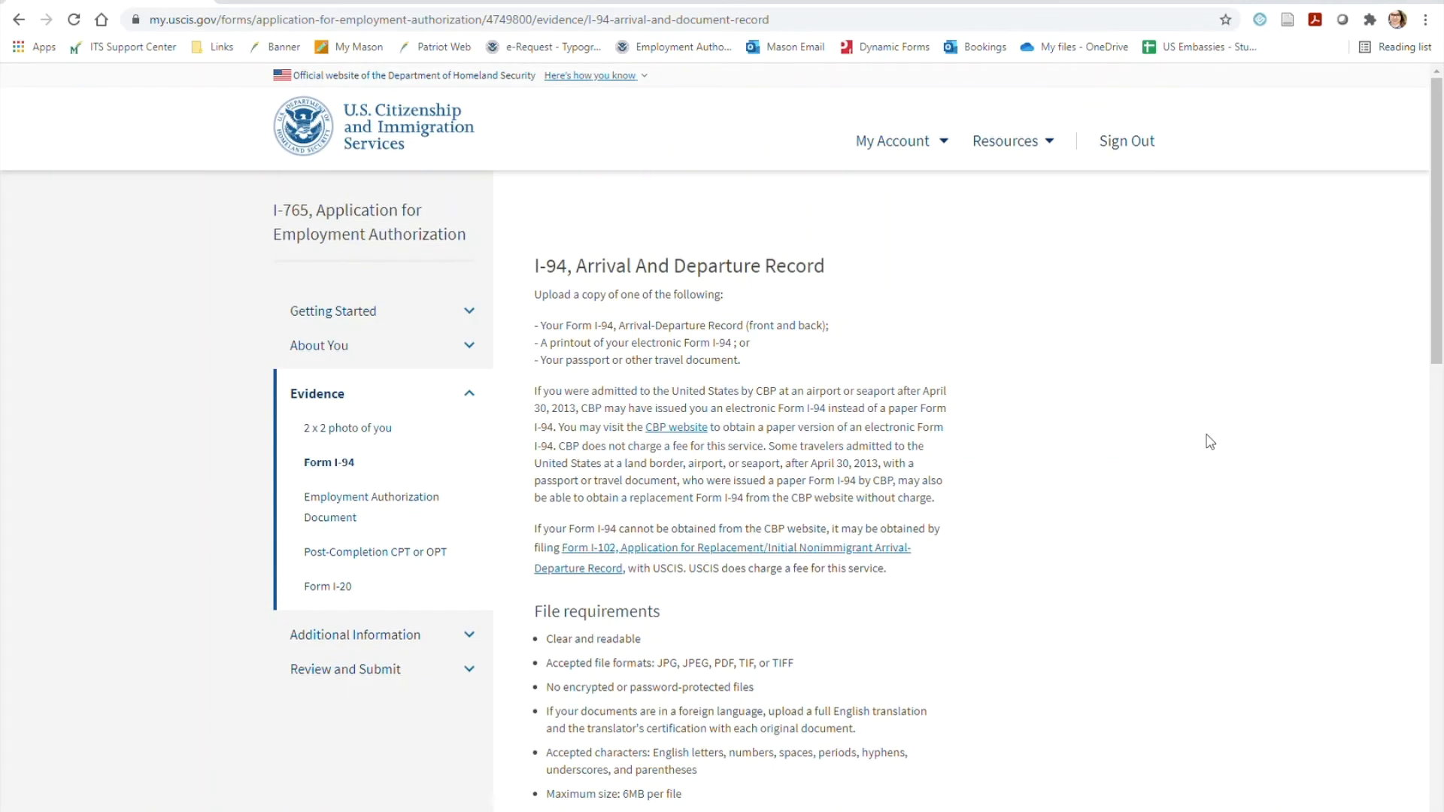
Upload I-94.jpg to the arrival and departure record evidence, classify it as Form I-94, and continue to the Employment Authorization Document page
scroll(1208, 442, down, 3)
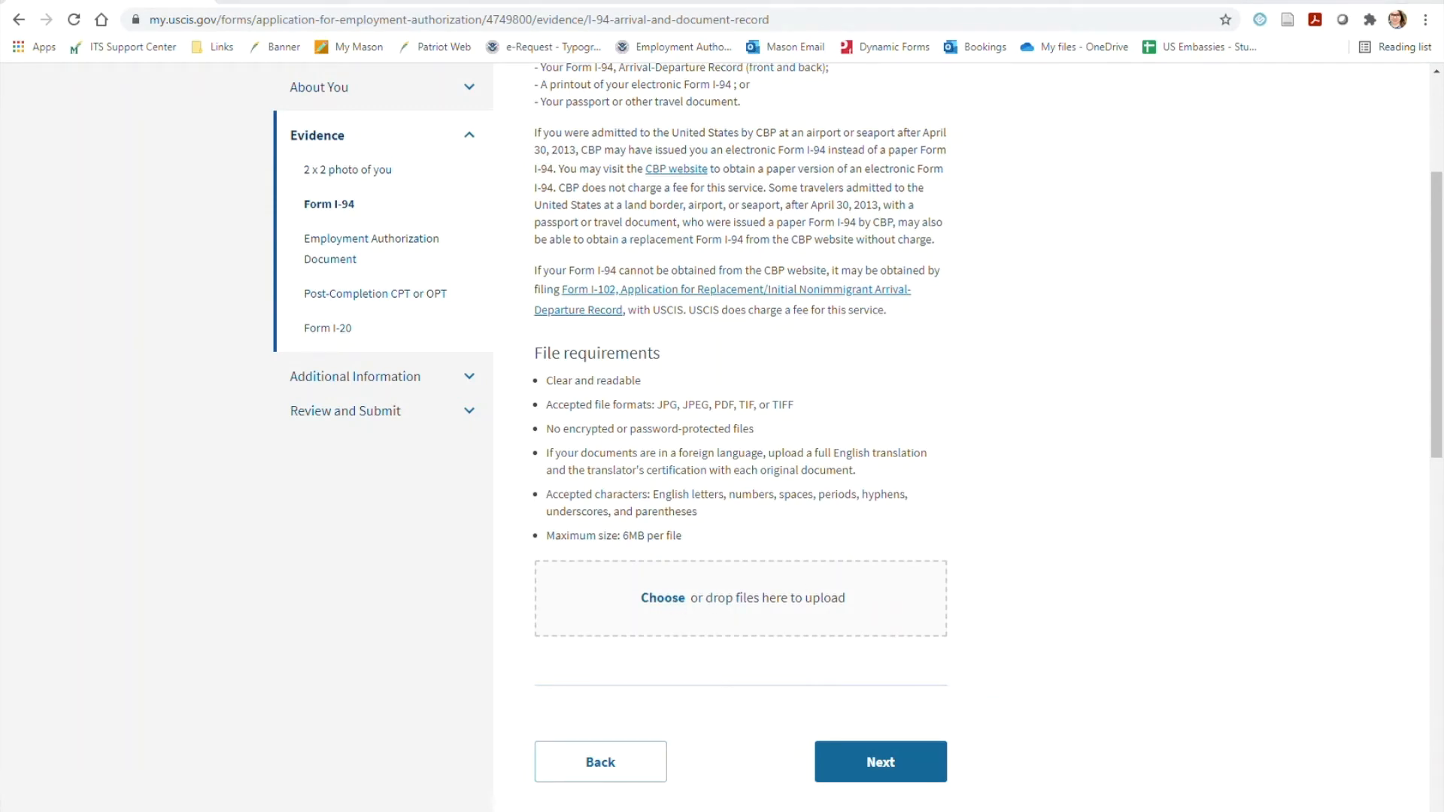
drag(868, 667, 687, 612)
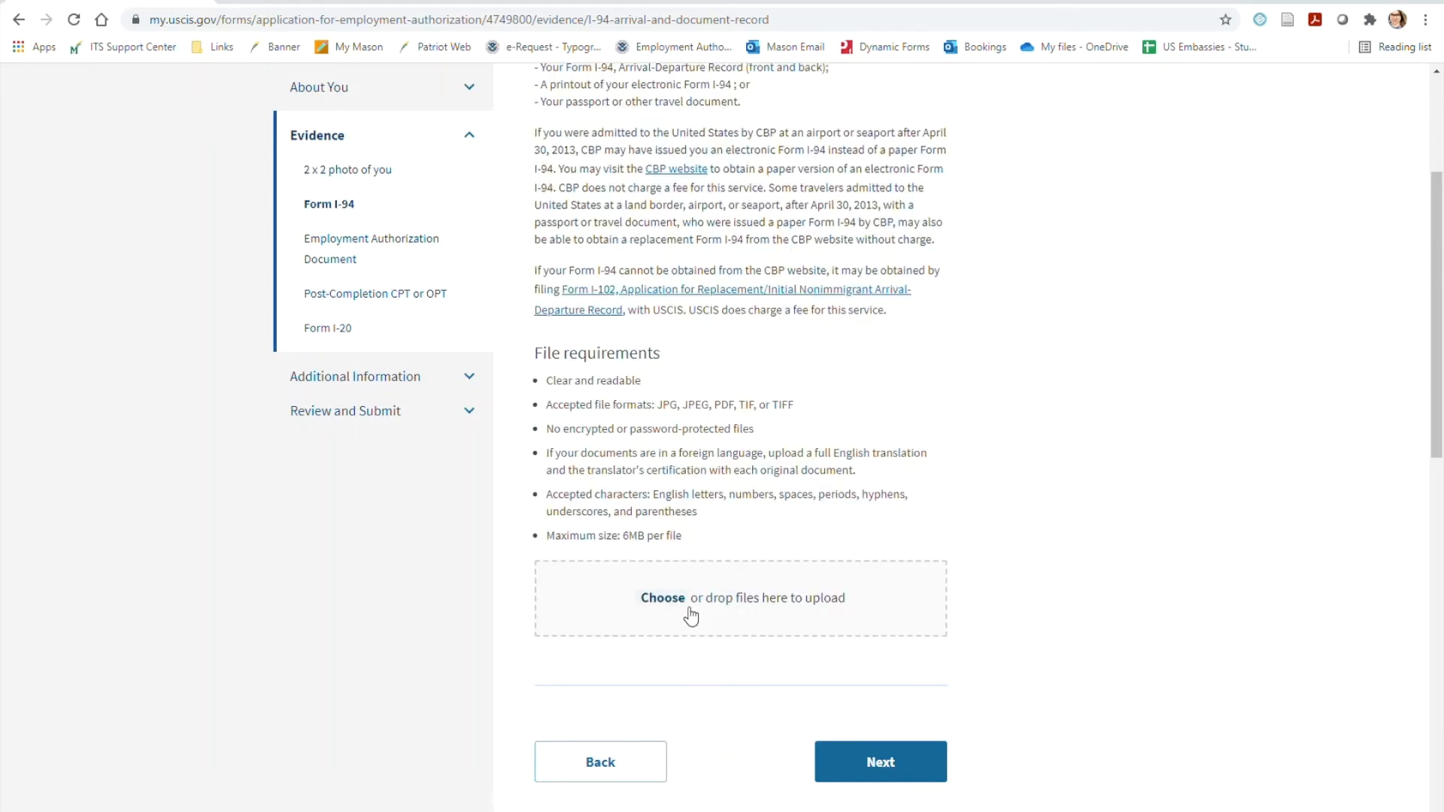
scroll(939, 594, down, 1)
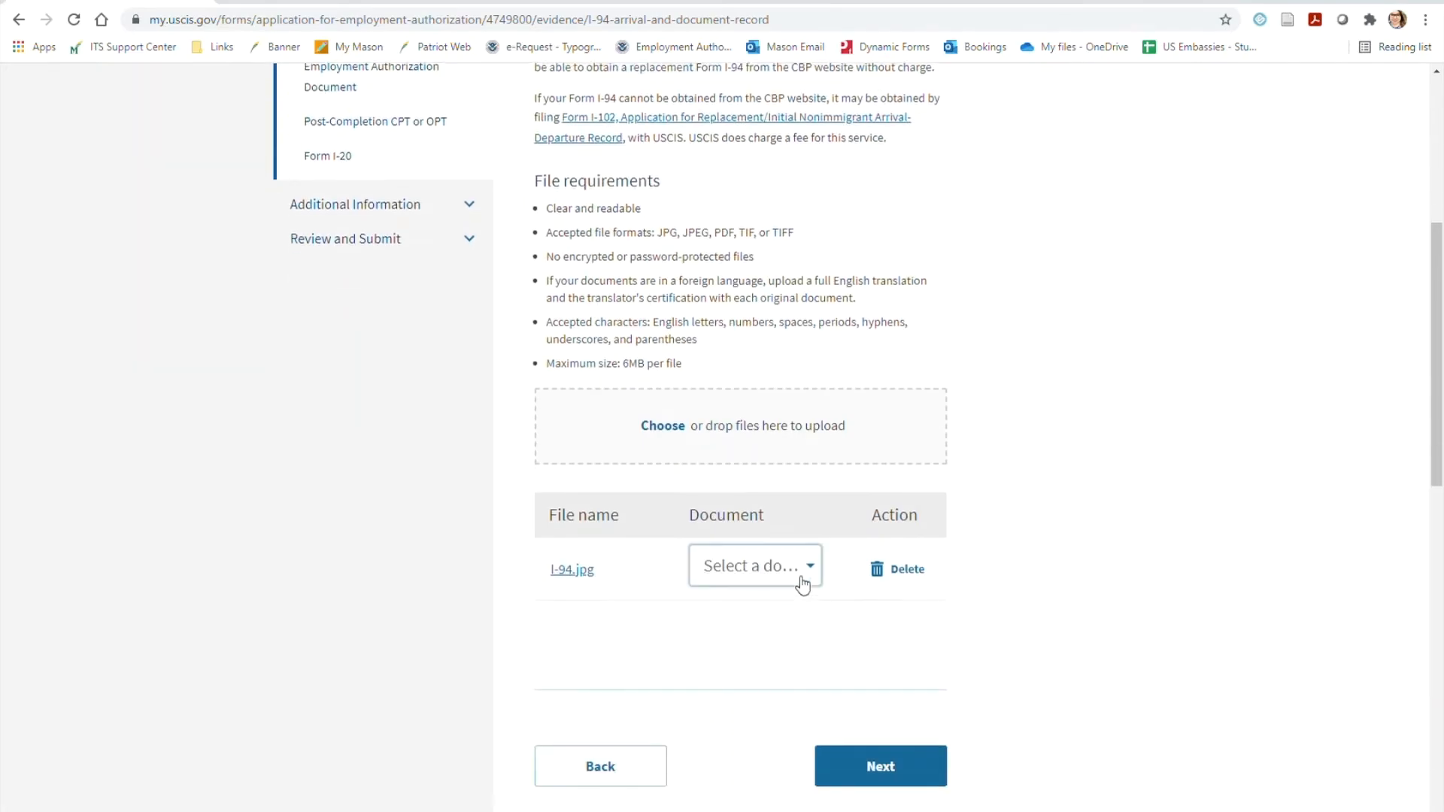
click(799, 573)
click(749, 696)
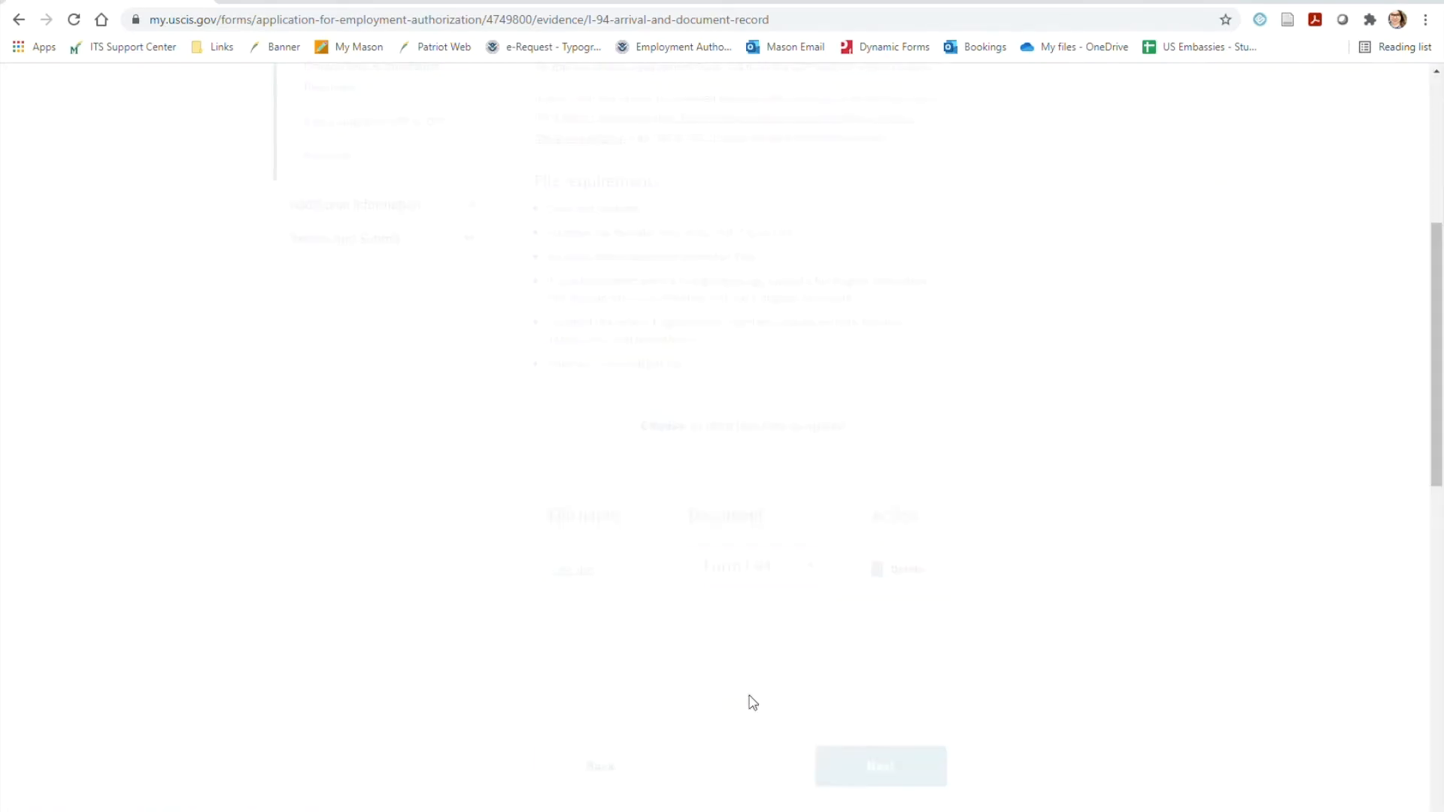
click(920, 780)
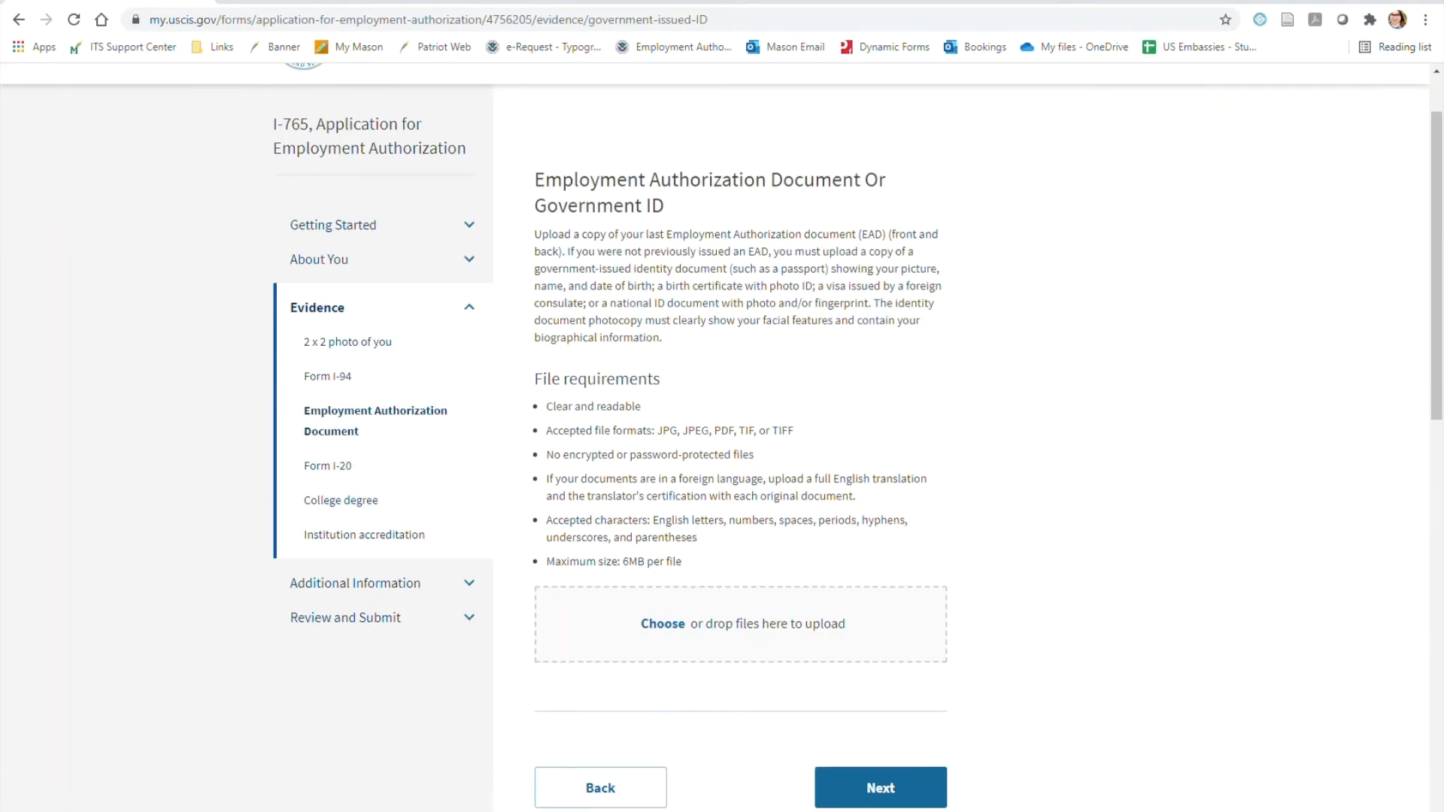
Upload EAD.jpg, Passport ID Page.jpg and Visa Page.jpg as the employment authorization or government ID evidence and continue to the Form I-20 page
drag(759, 624, 757, 603)
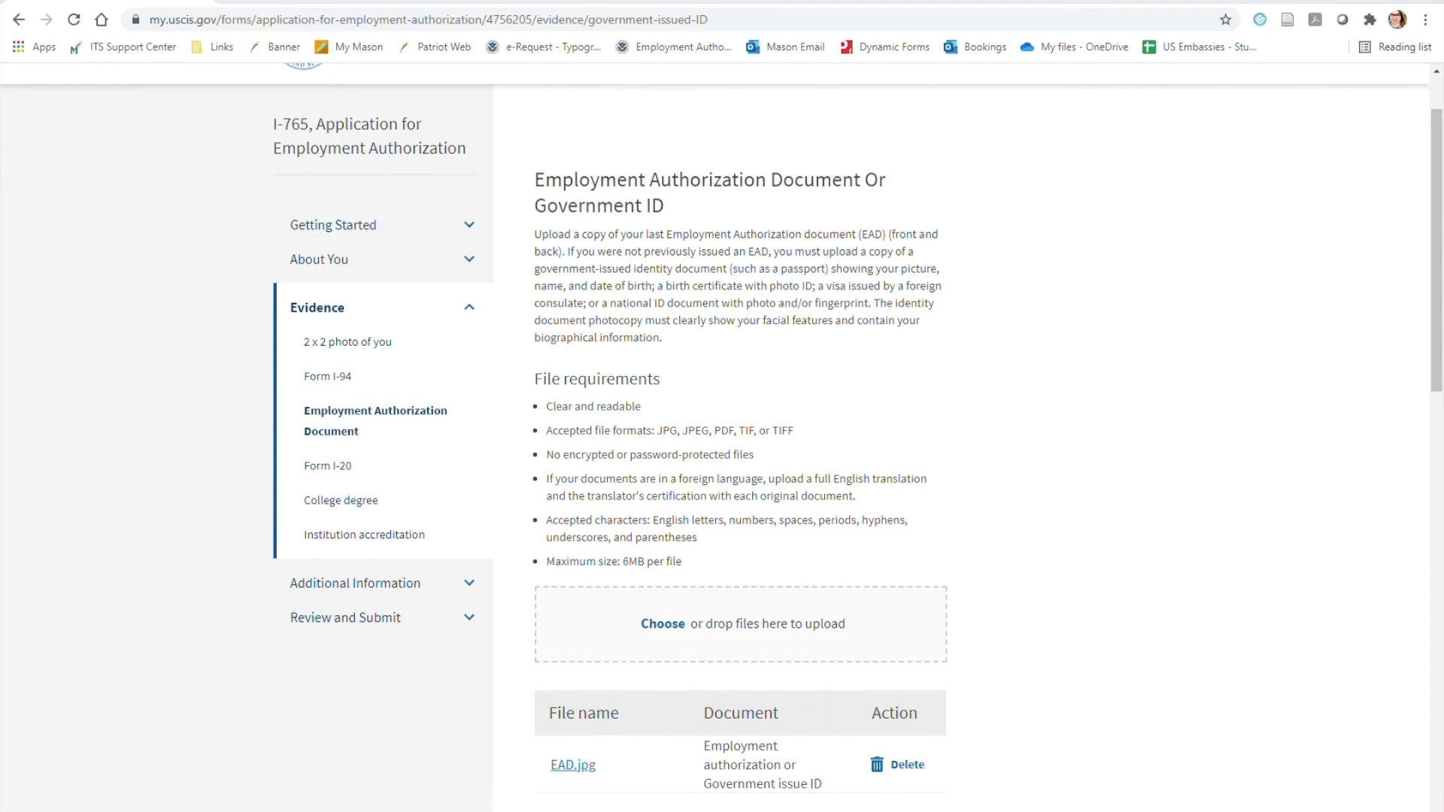
drag(970, 586, 677, 599)
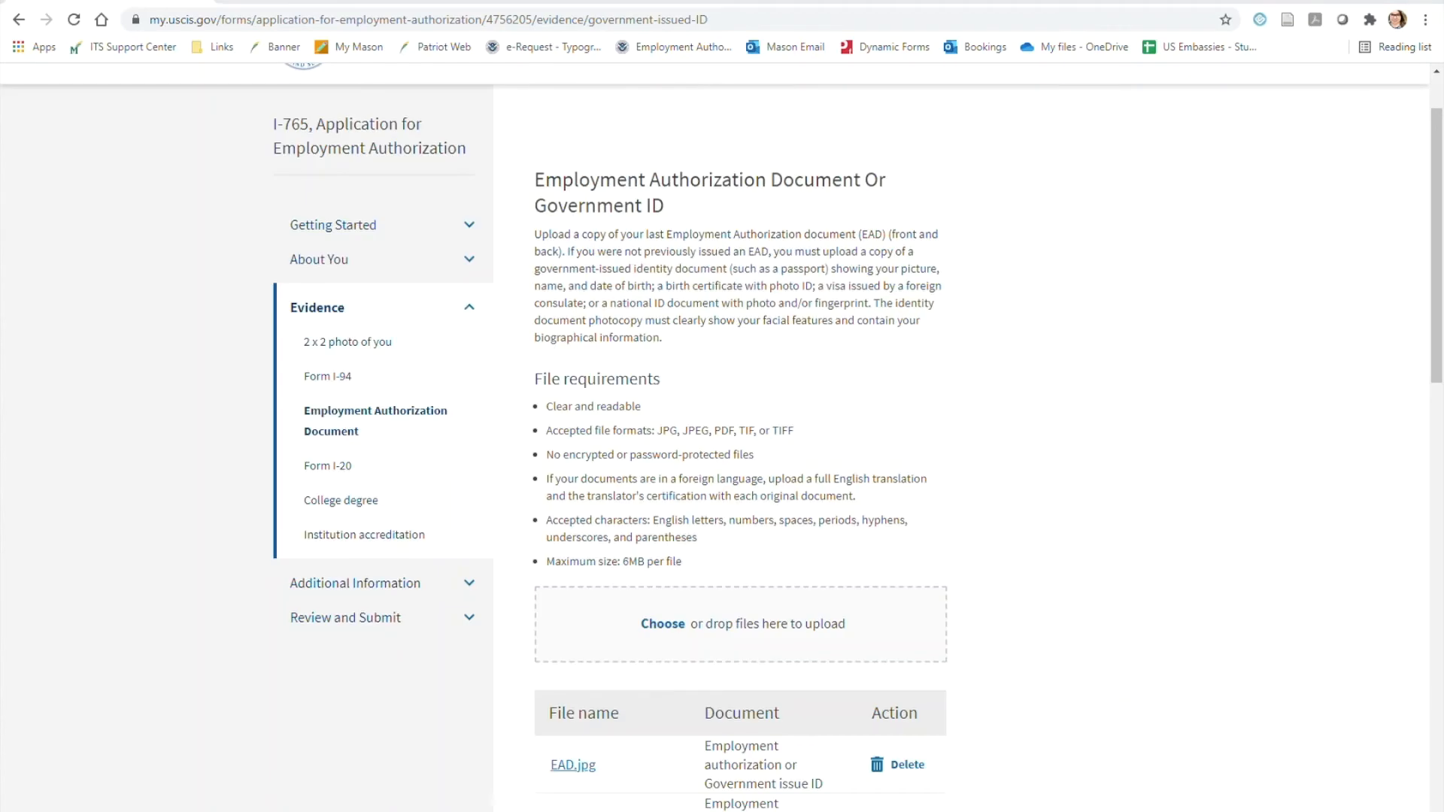
drag(909, 466, 660, 557)
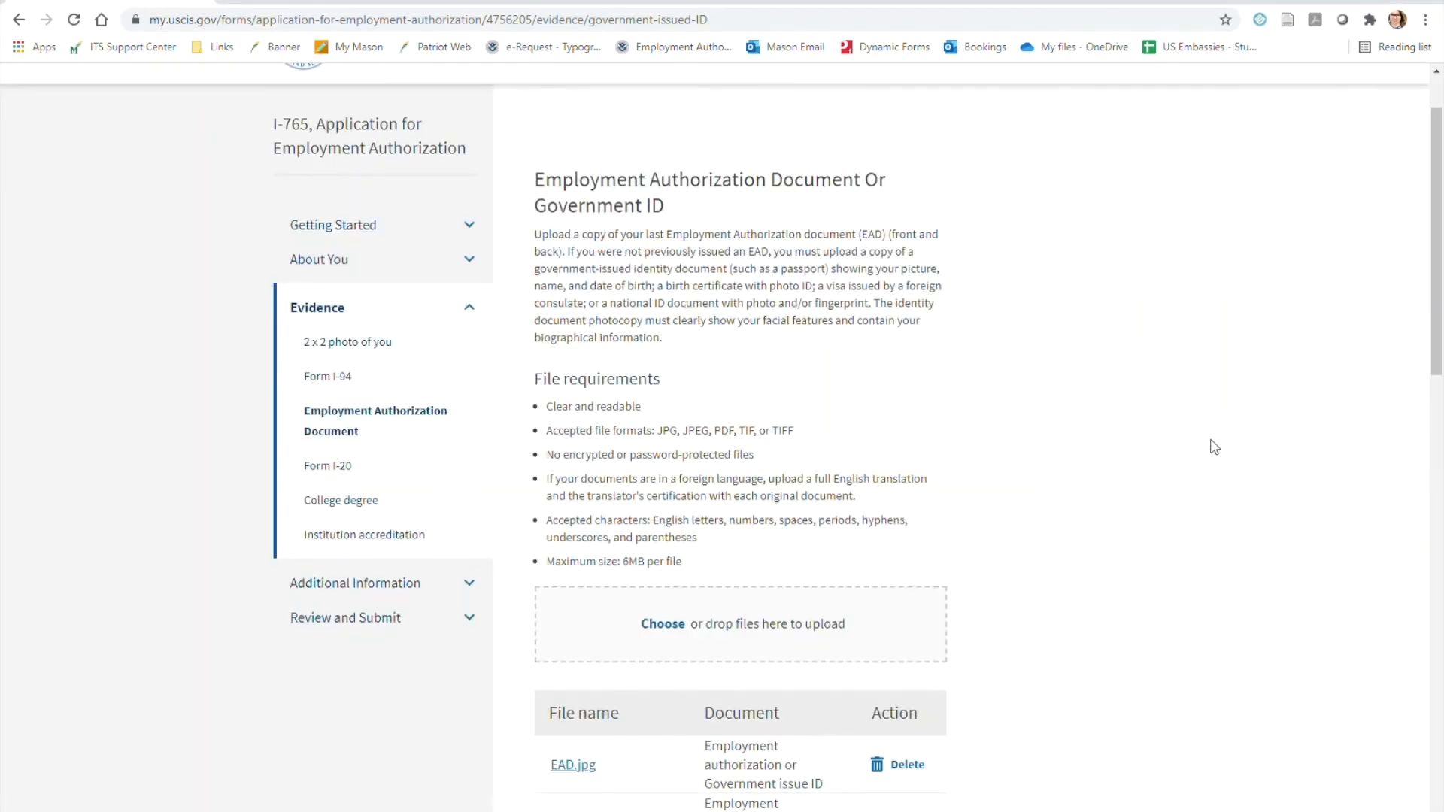
scroll(1213, 447, down, 5)
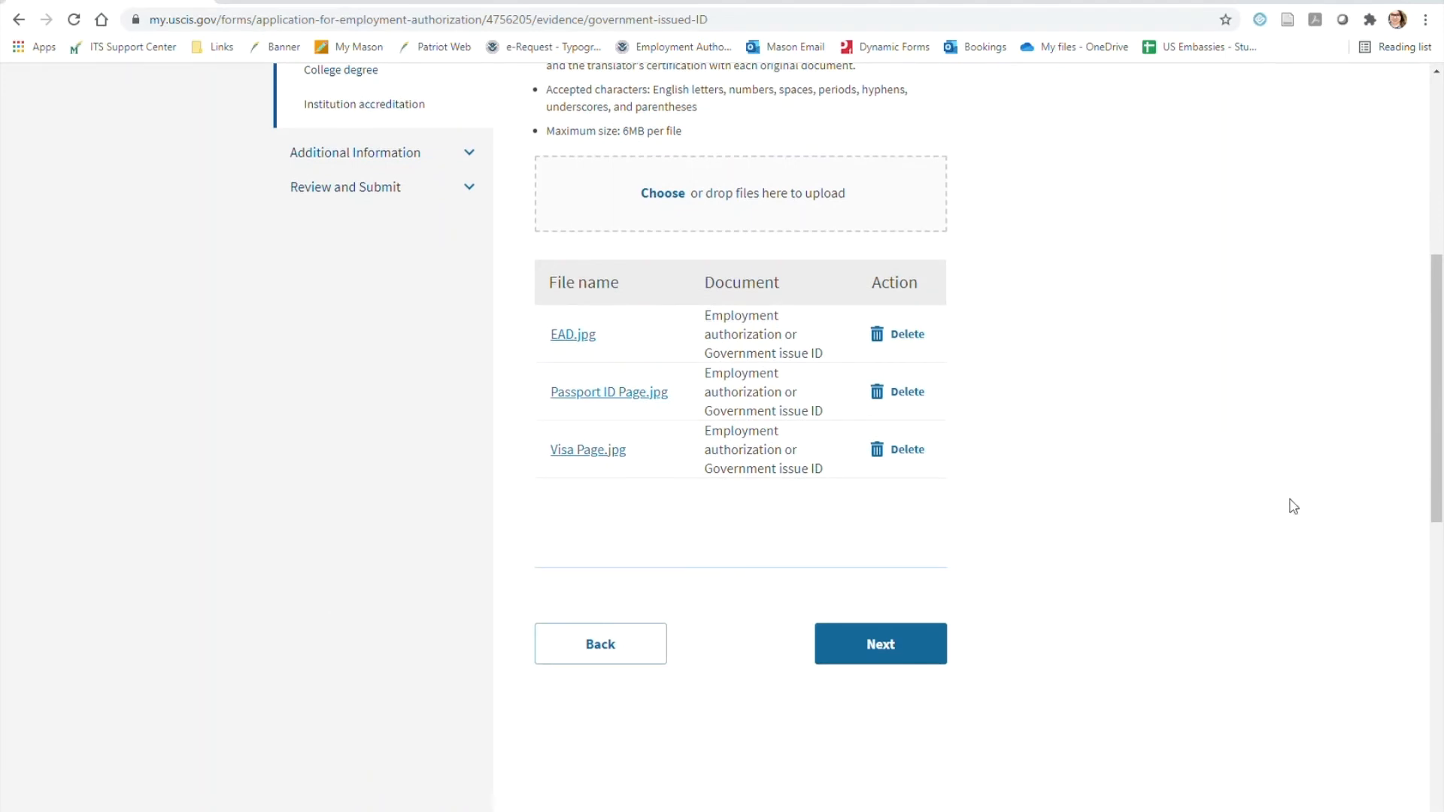
click(887, 645)
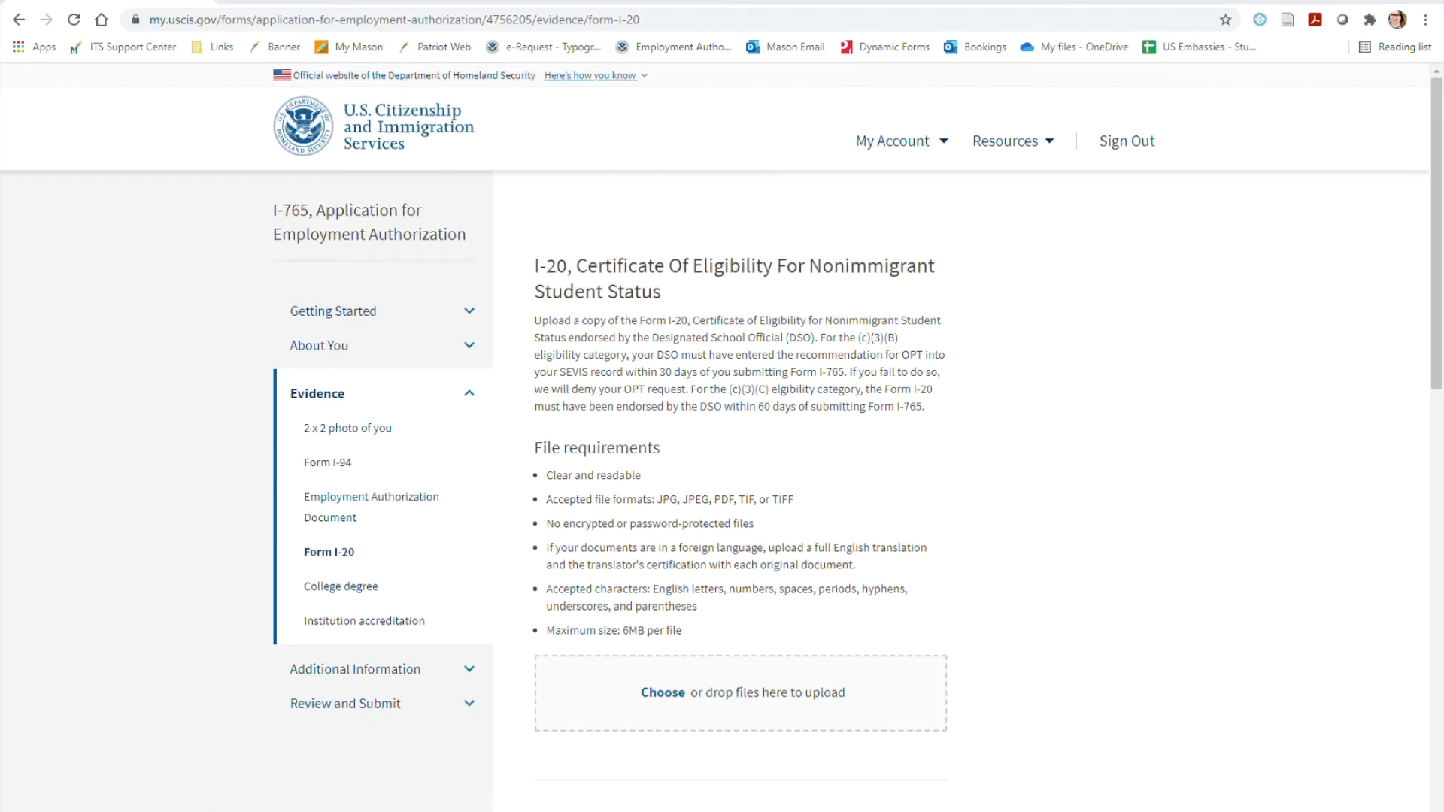
Upload STEM OPT I-20.pdf, OPT I-20.pdf and CPT I-20.pdf as Form I-20 evidence and continue to the College degree page
scroll(1356, 474, down, 2)
click(651, 519)
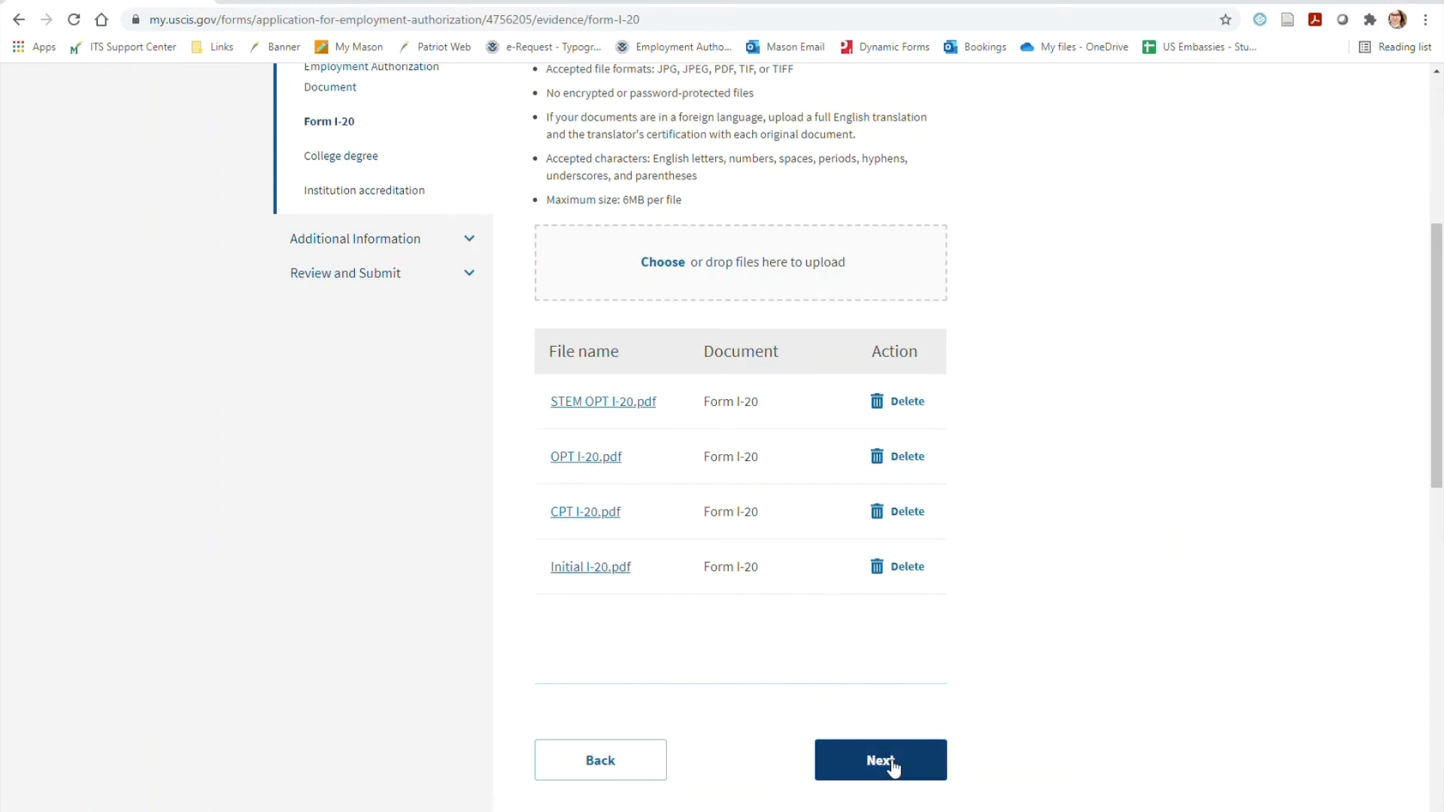
click(885, 775)
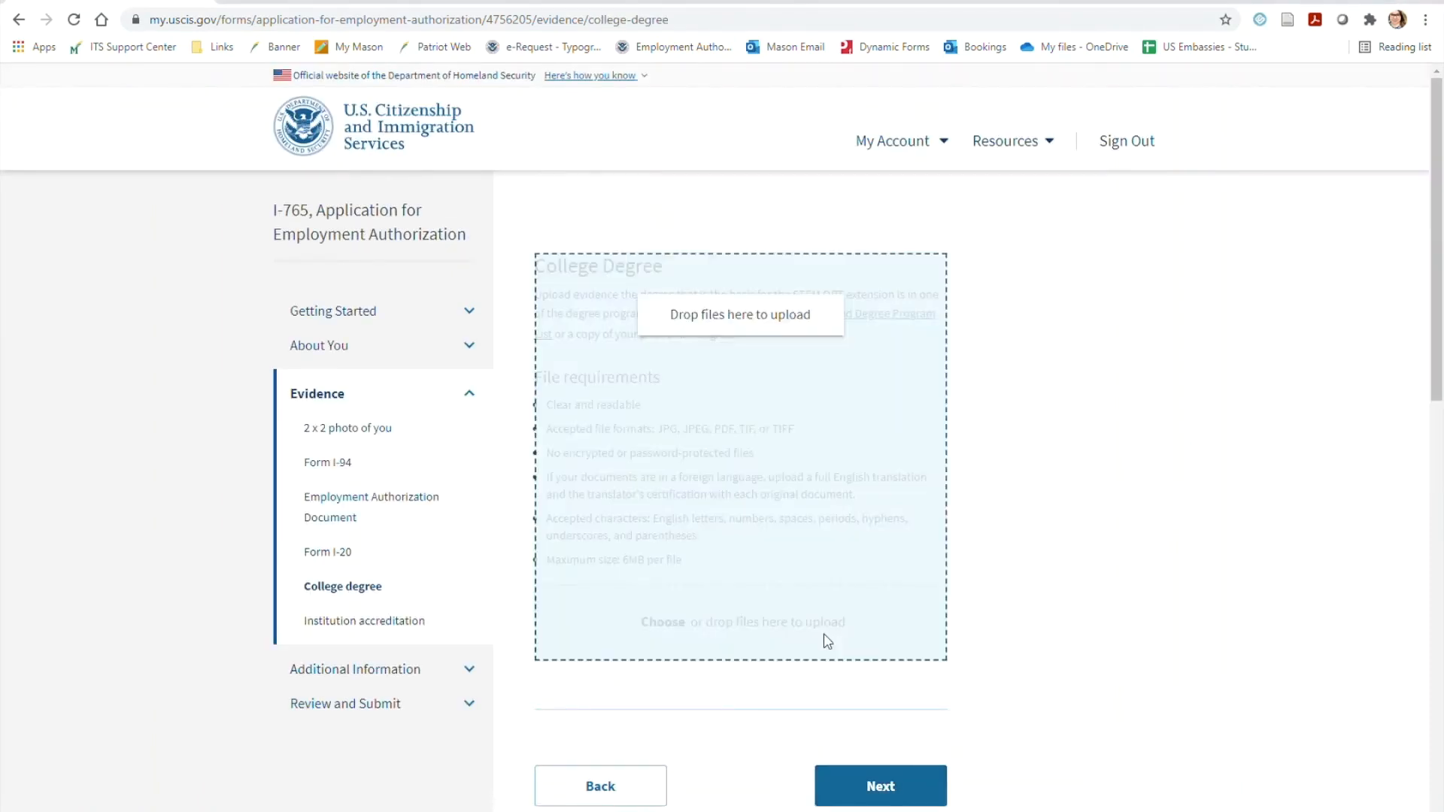
Upload Diploma.pdf and Transcript.jpg as college degree evidence, and skip the institution accreditation upload to reach Additional Information
drag(823, 633, 714, 579)
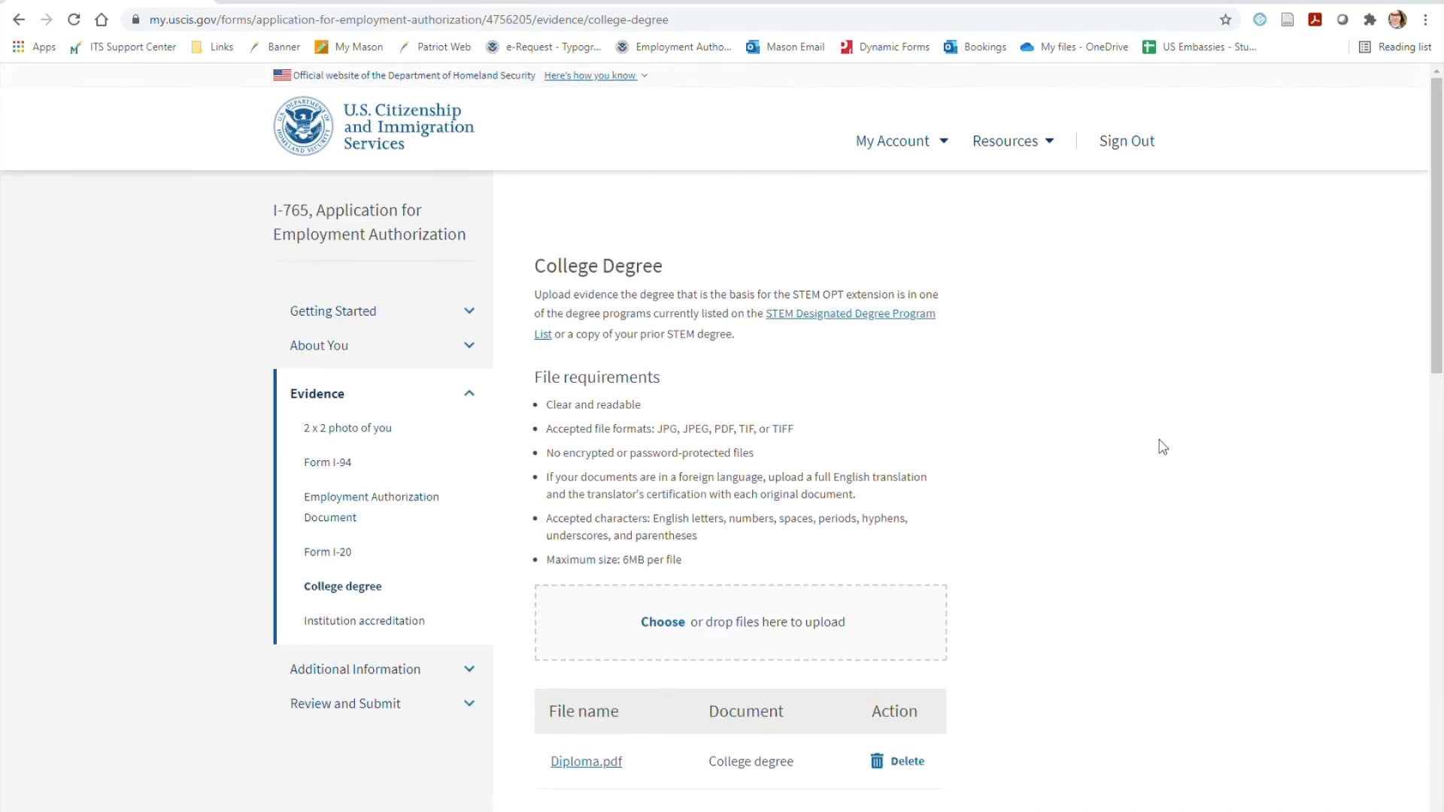
scroll(1162, 447, down, 2)
drag(722, 451, 697, 360)
scroll(1254, 419, down, 1)
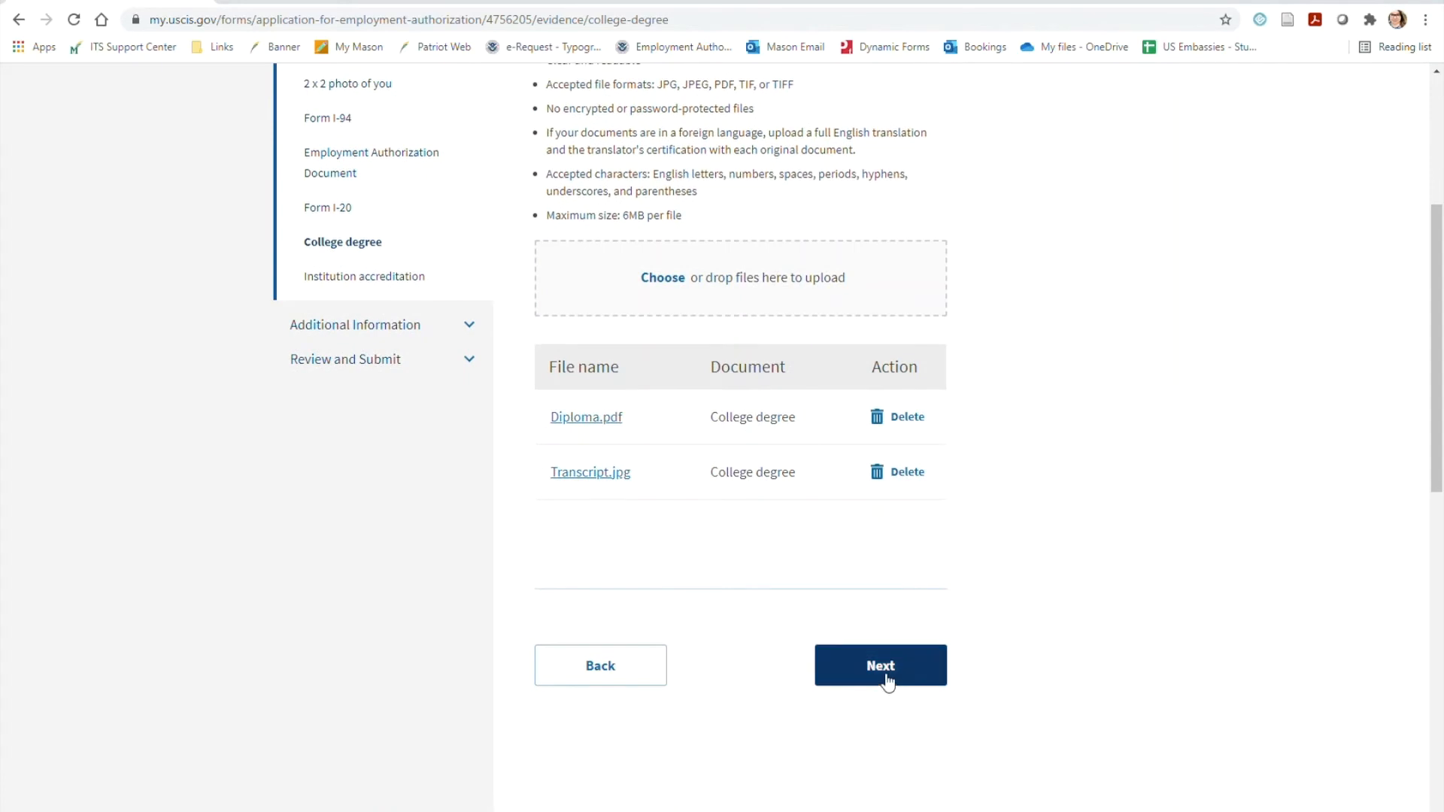
click(887, 679)
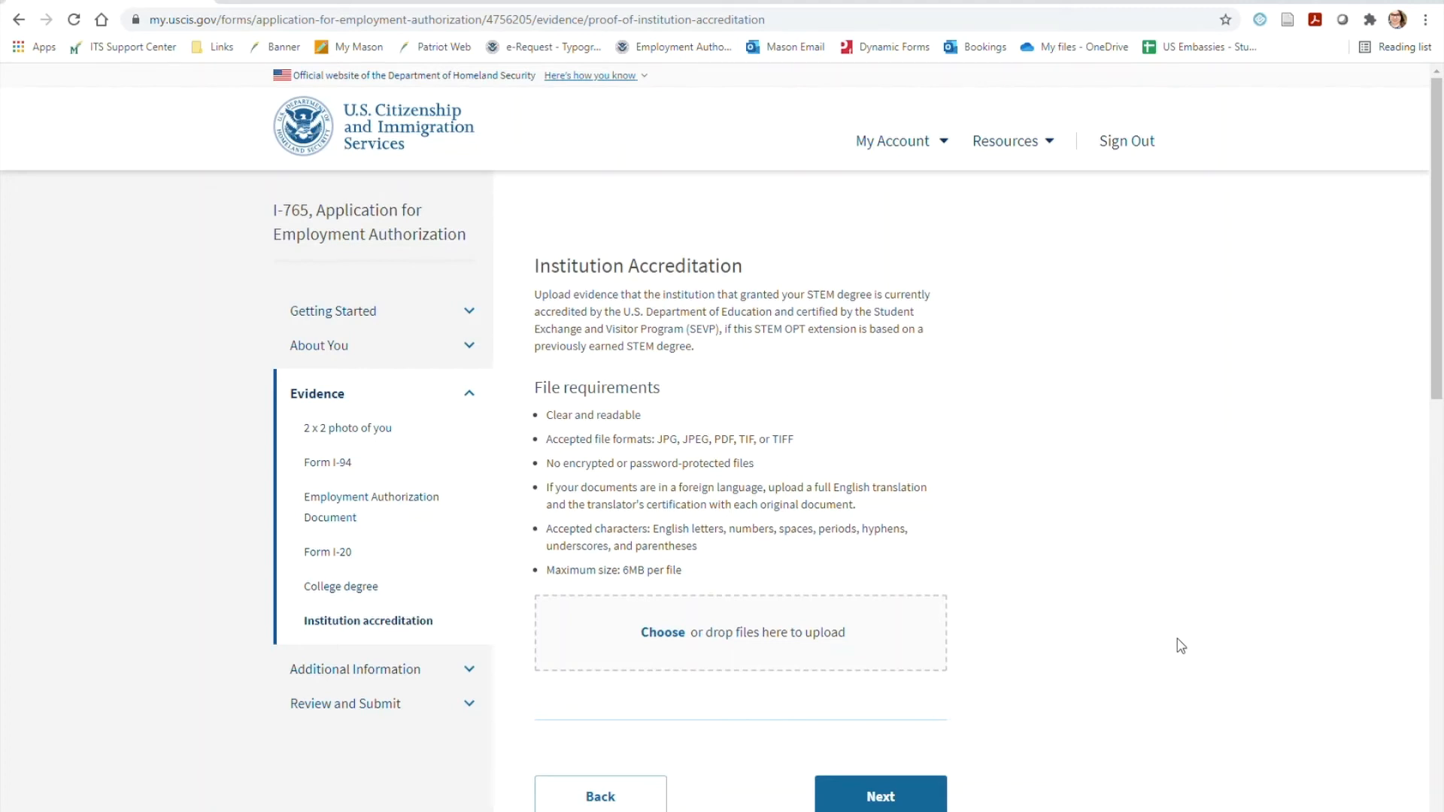
click(889, 794)
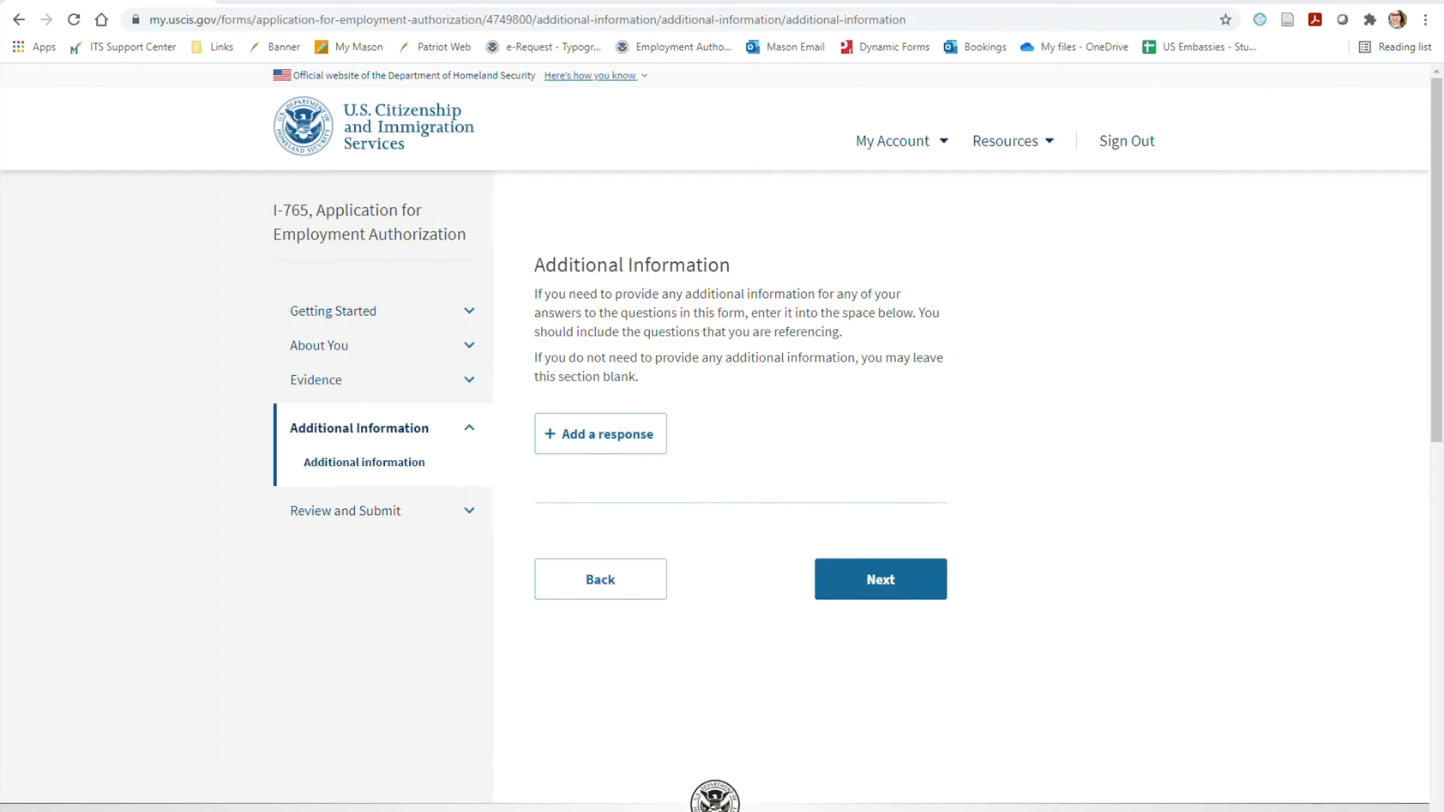
Add an additional information response for the Getting Started section, Basis of eligibility page, question "What is your eligibility category?"
click(606, 448)
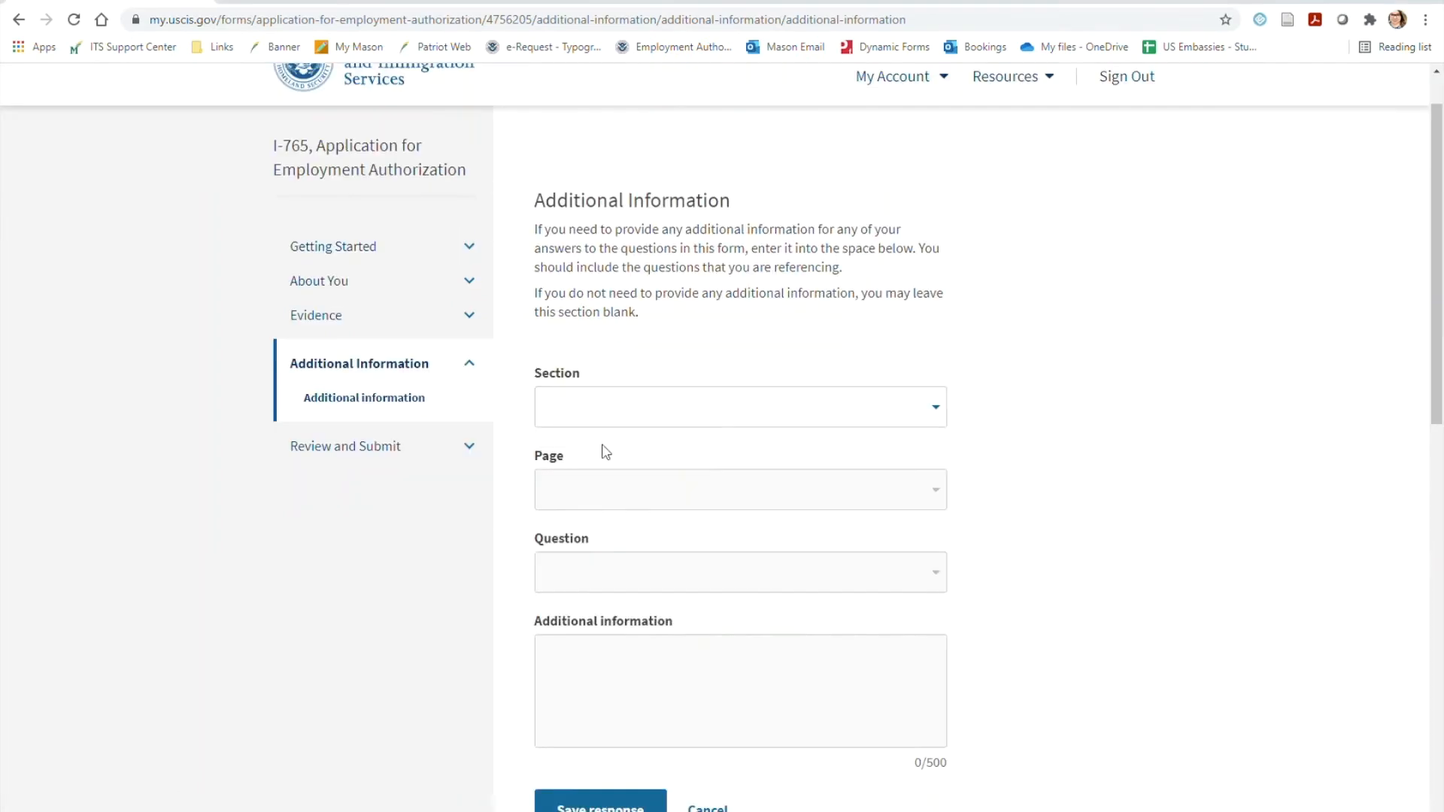
click(843, 415)
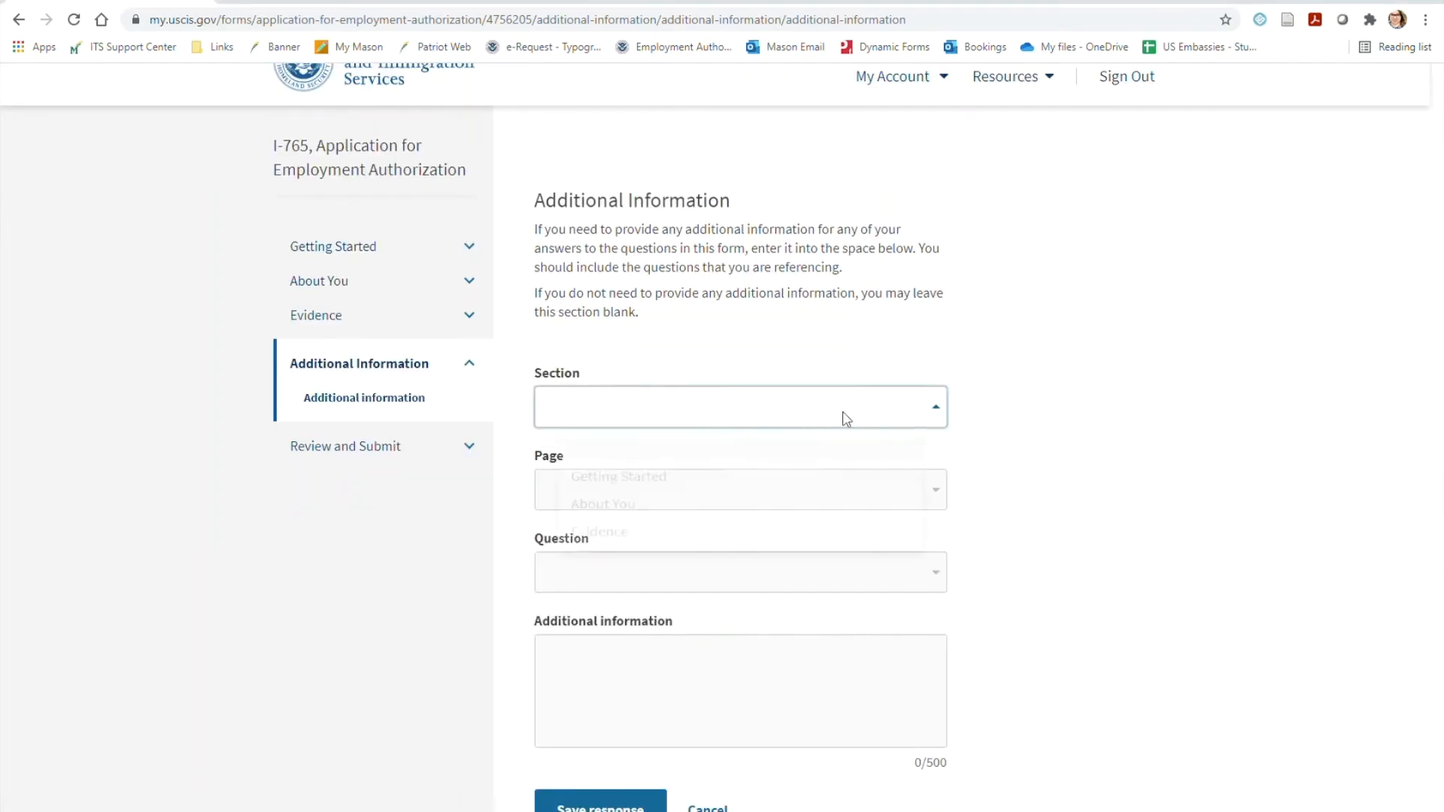
click(886, 486)
click(881, 489)
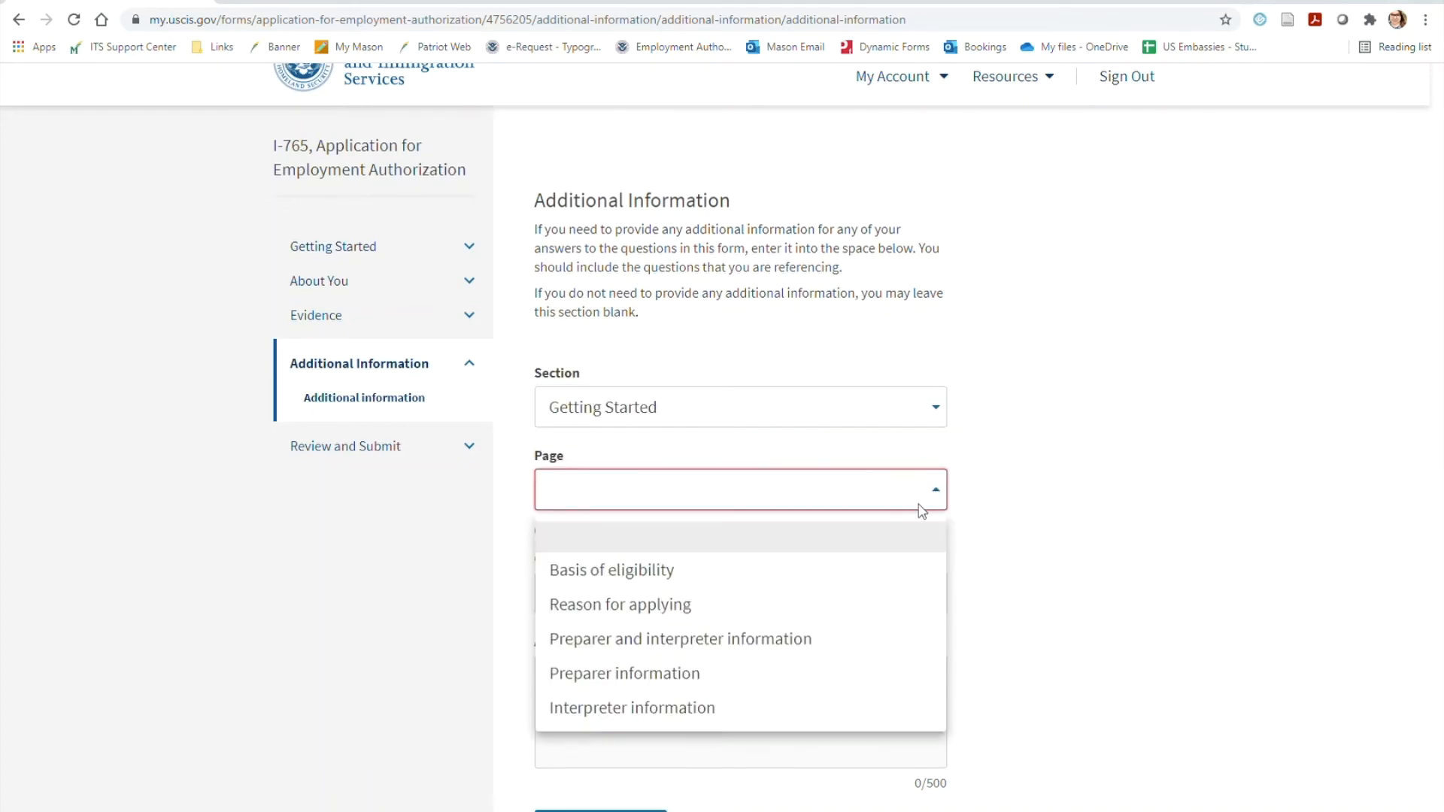
click(890, 579)
click(886, 577)
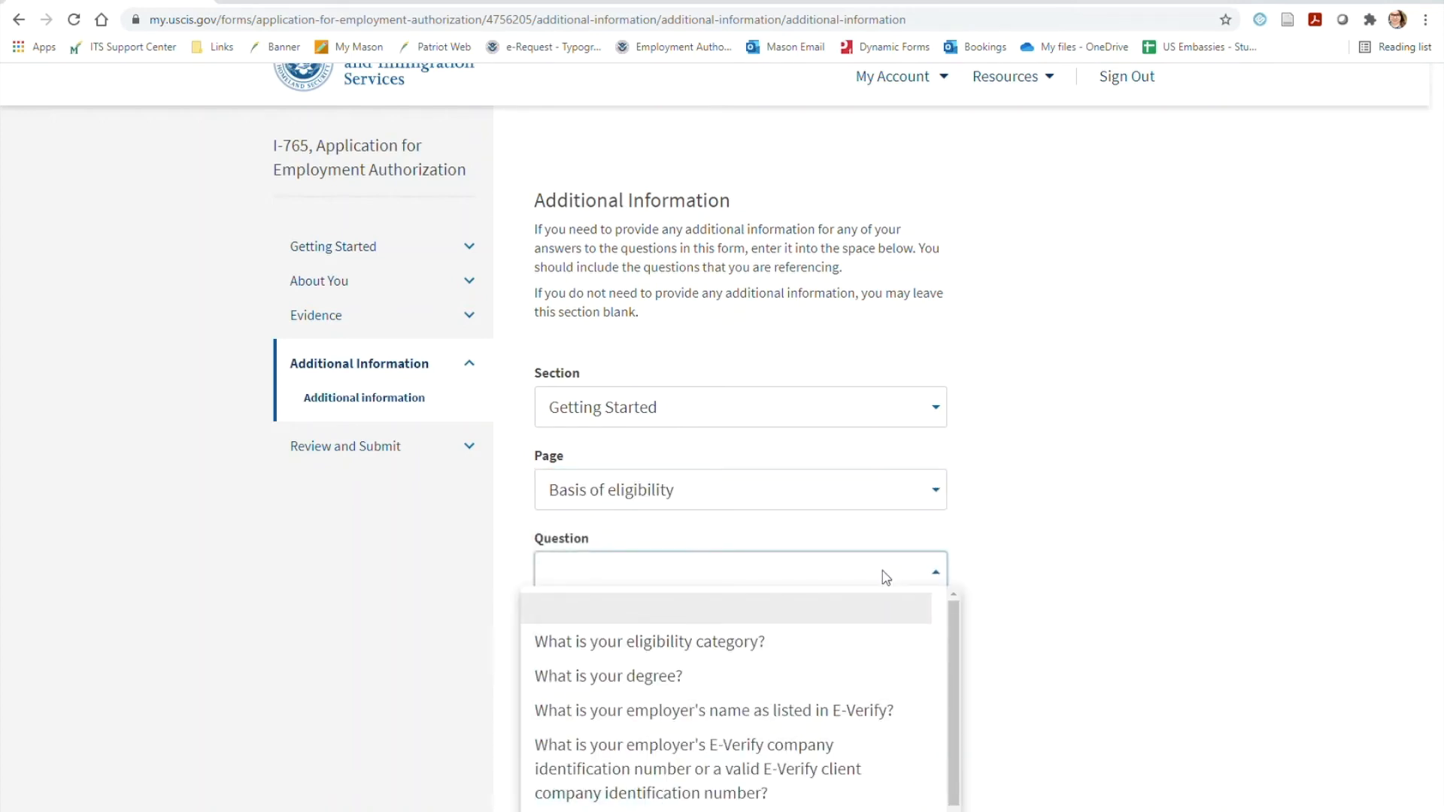
click(877, 638)
scroll(767, 618, down, 1)
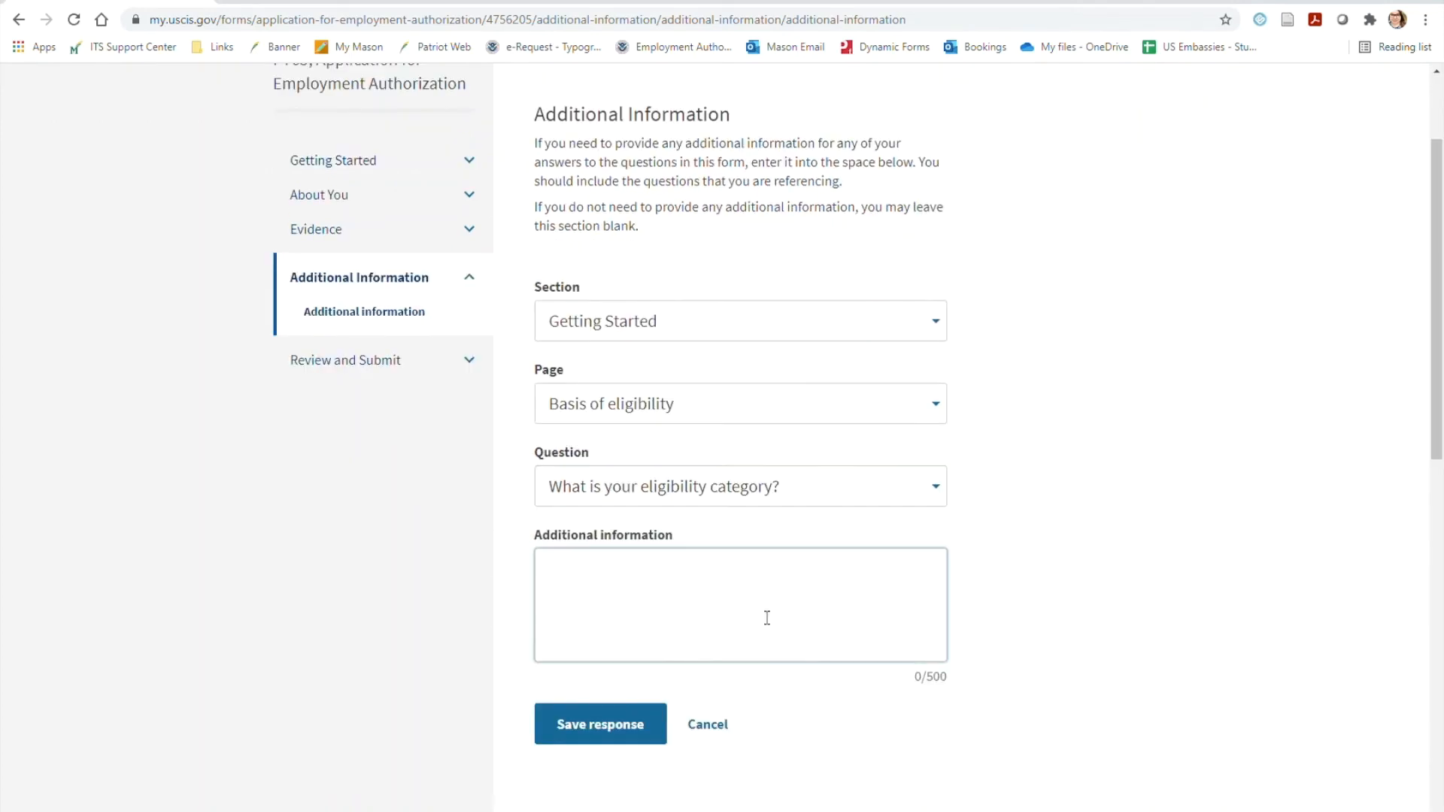
Enter OPT Authorization, Full Time, the SEVIS ID number and 01/01/2022/05/10/2022 on separate lines as the additional information, and save the response
text(OPT Authorization)
key(Return)
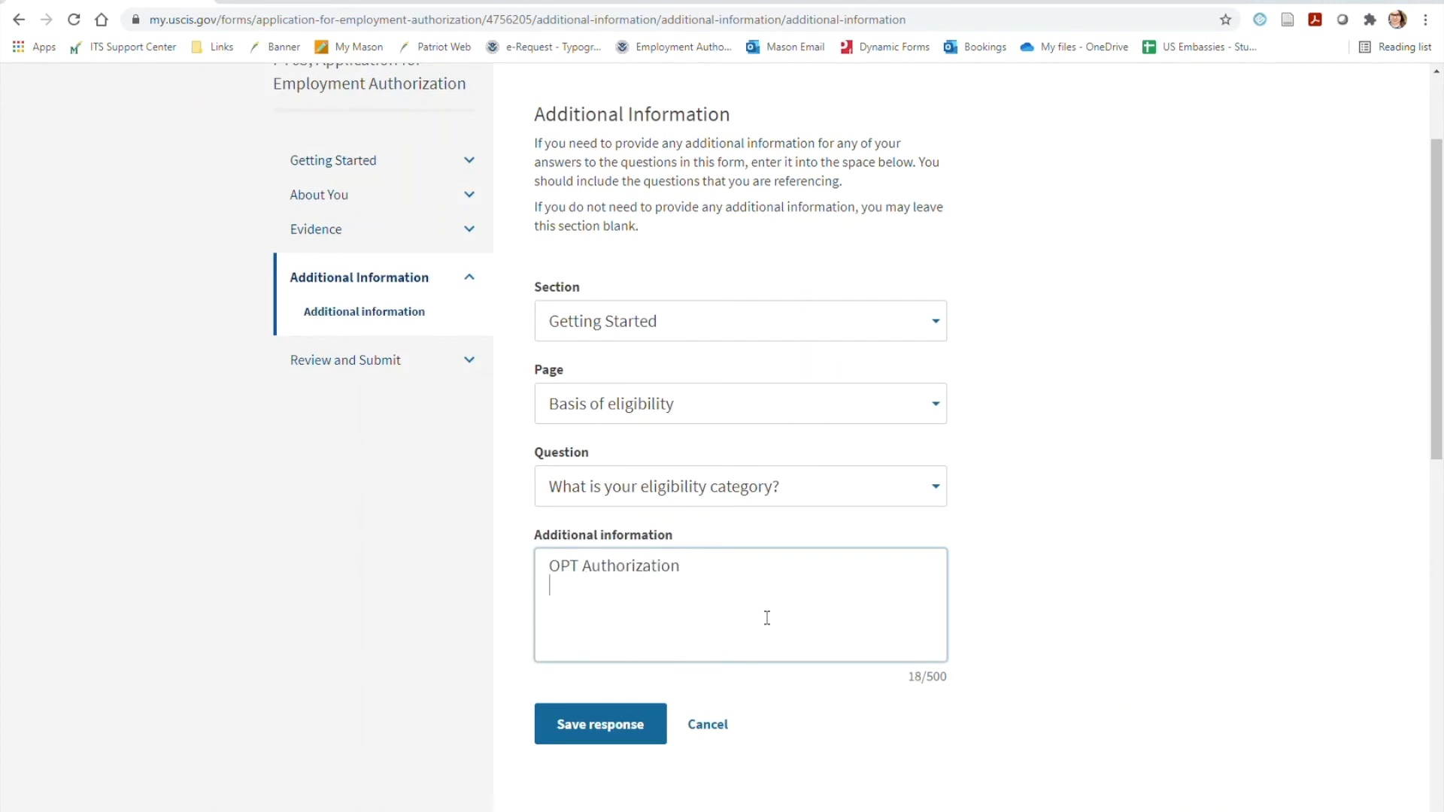
text(Full Time )
text(N0123456789 )
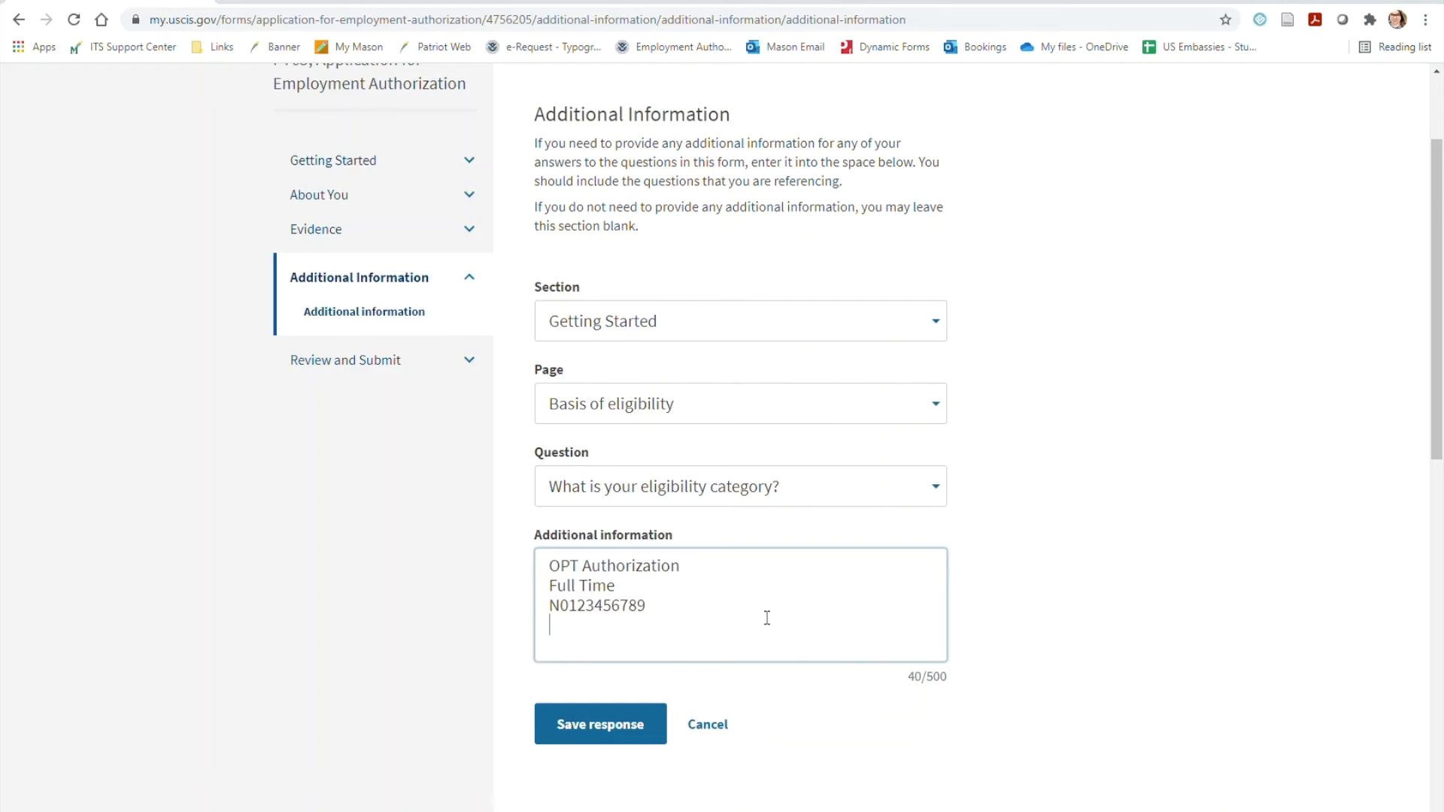
text(01)
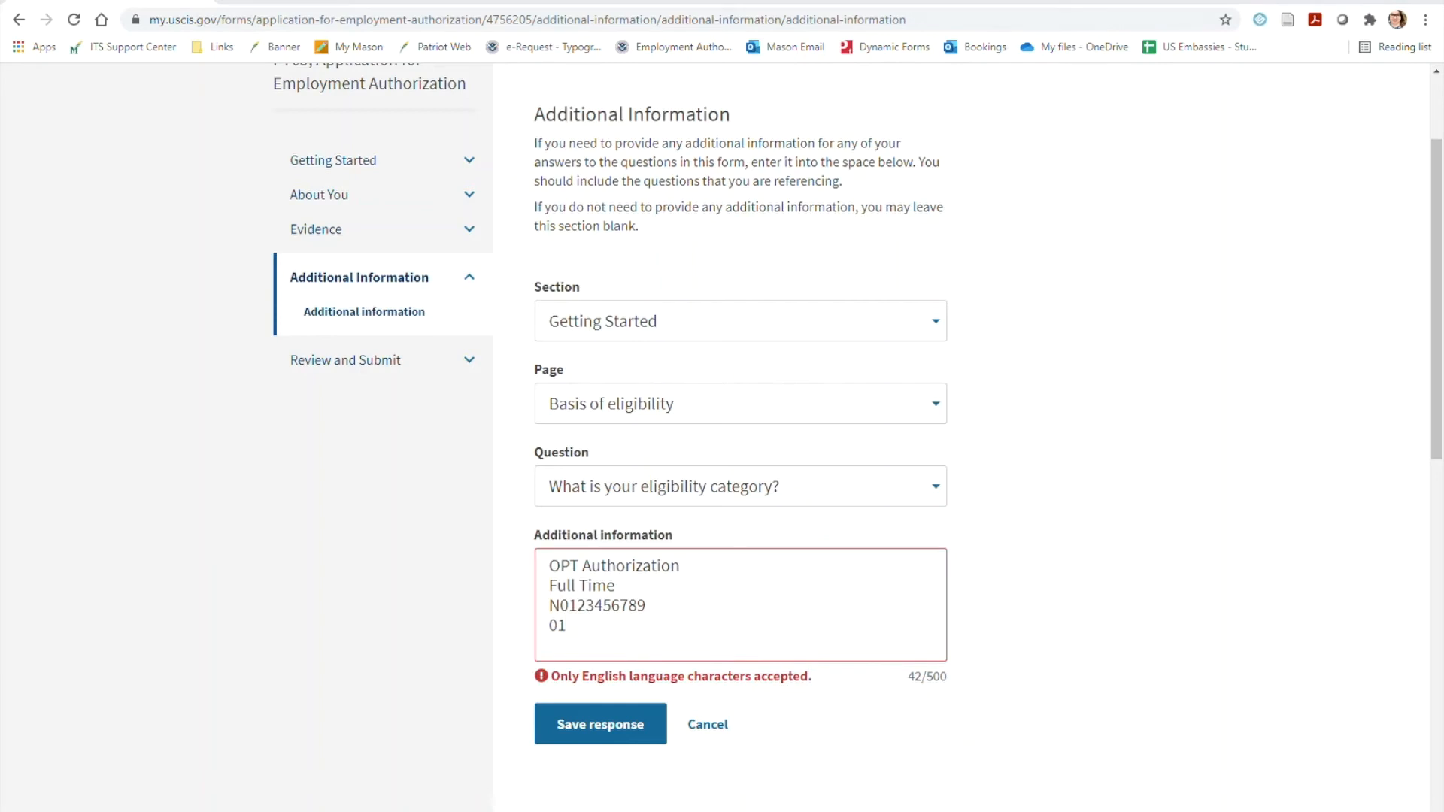
text(/01/20)
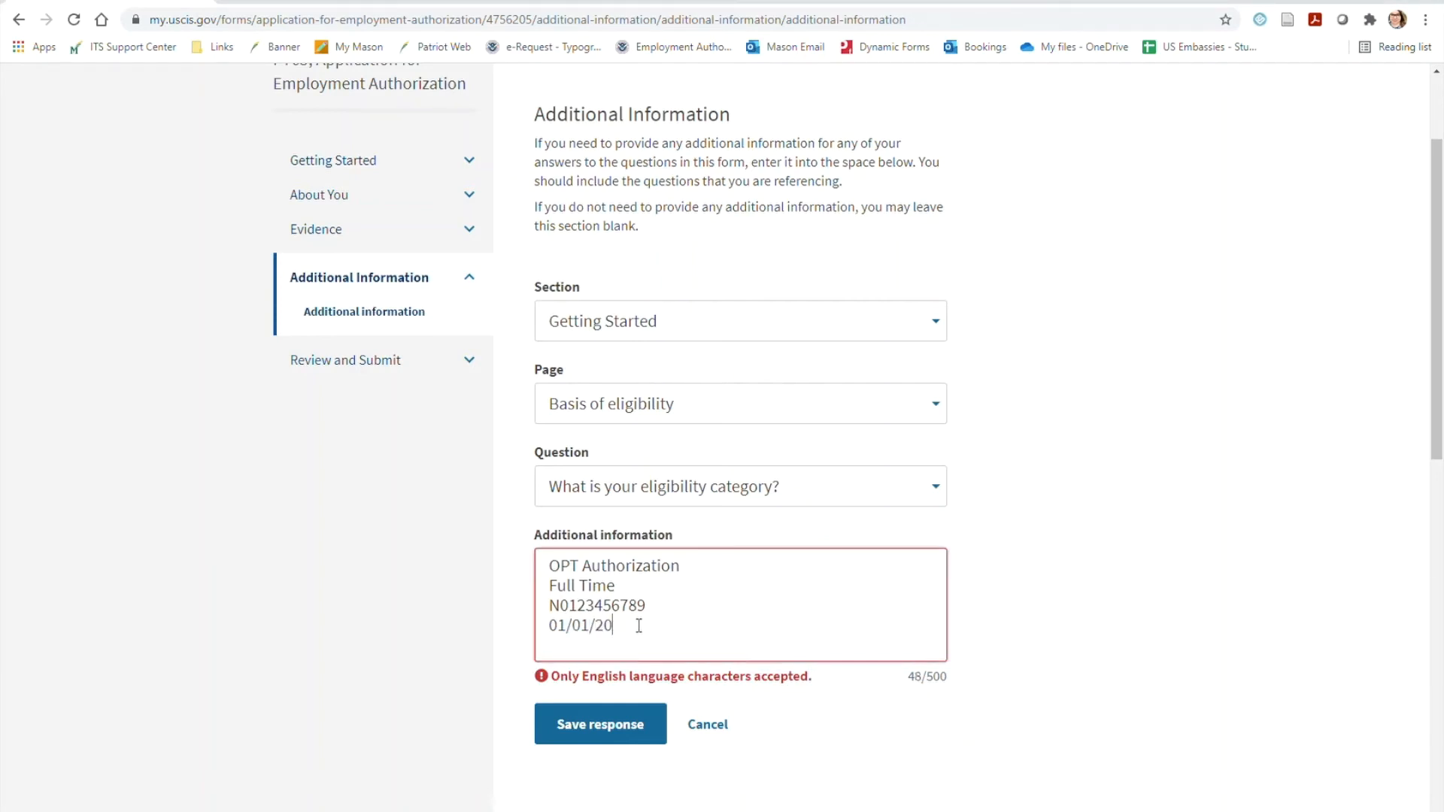
text(22/05/10/2022)
click(609, 729)
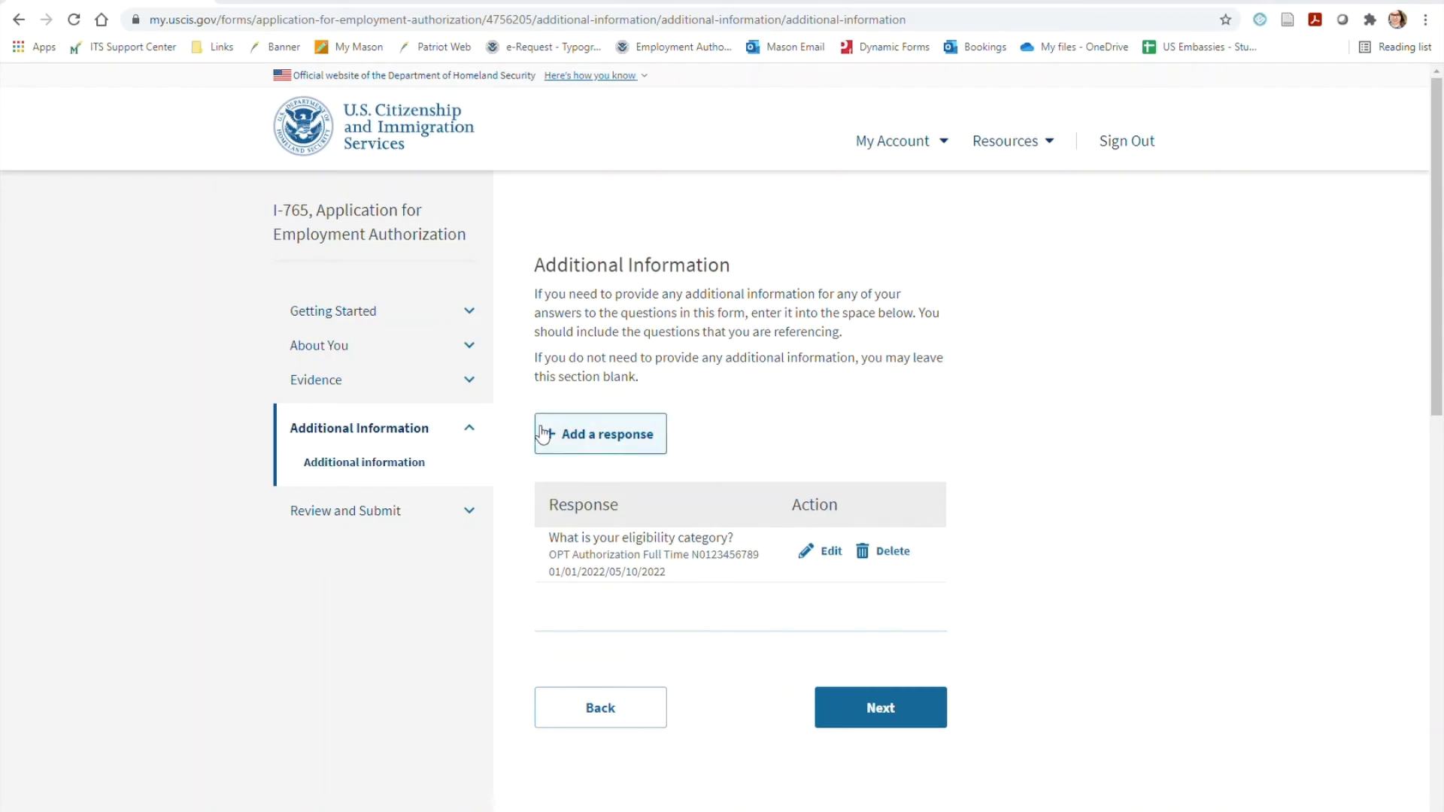
Add a second response for the same Getting Started, Basis of eligibility question, "What is your eligibility category?"
click(606, 441)
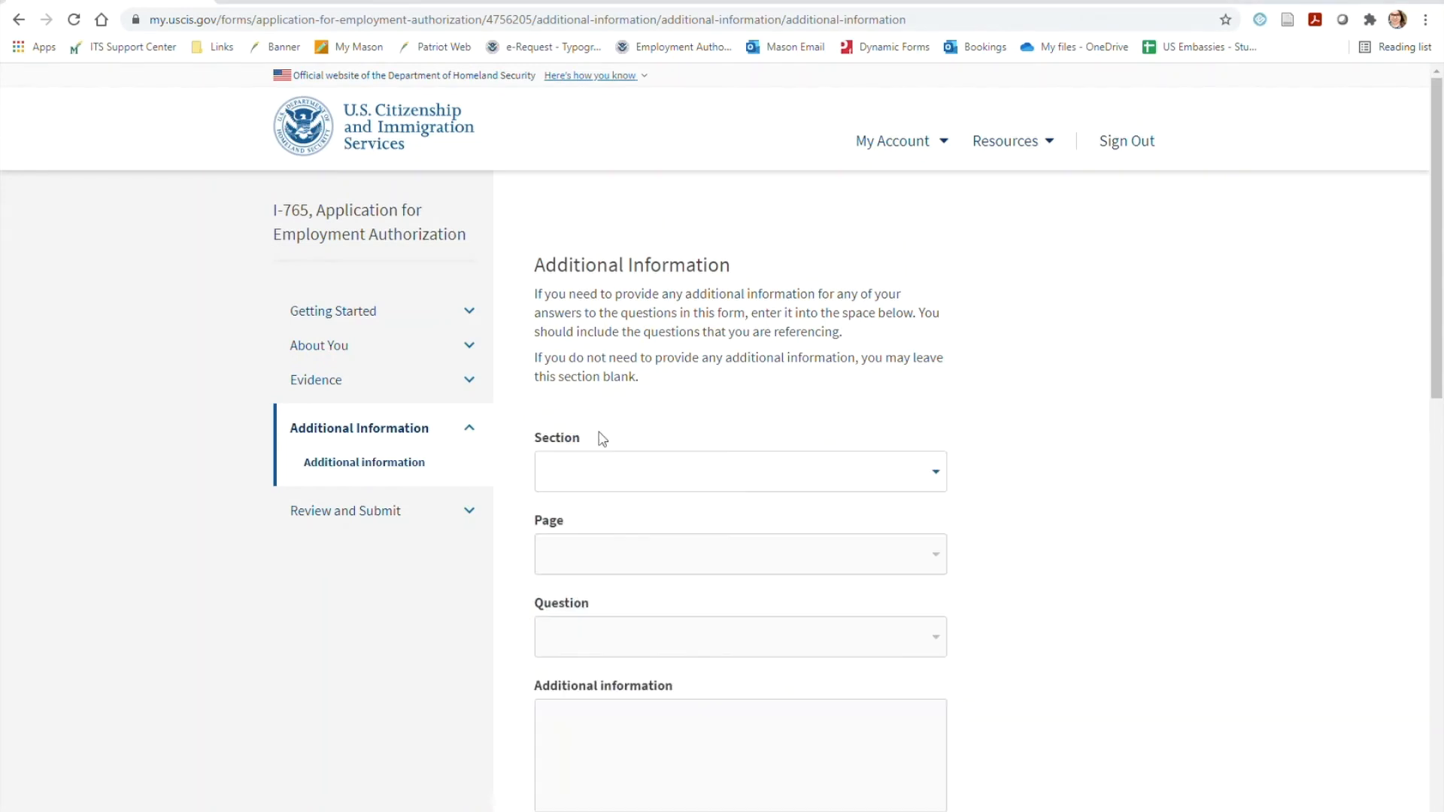
click(647, 471)
click(668, 552)
click(671, 557)
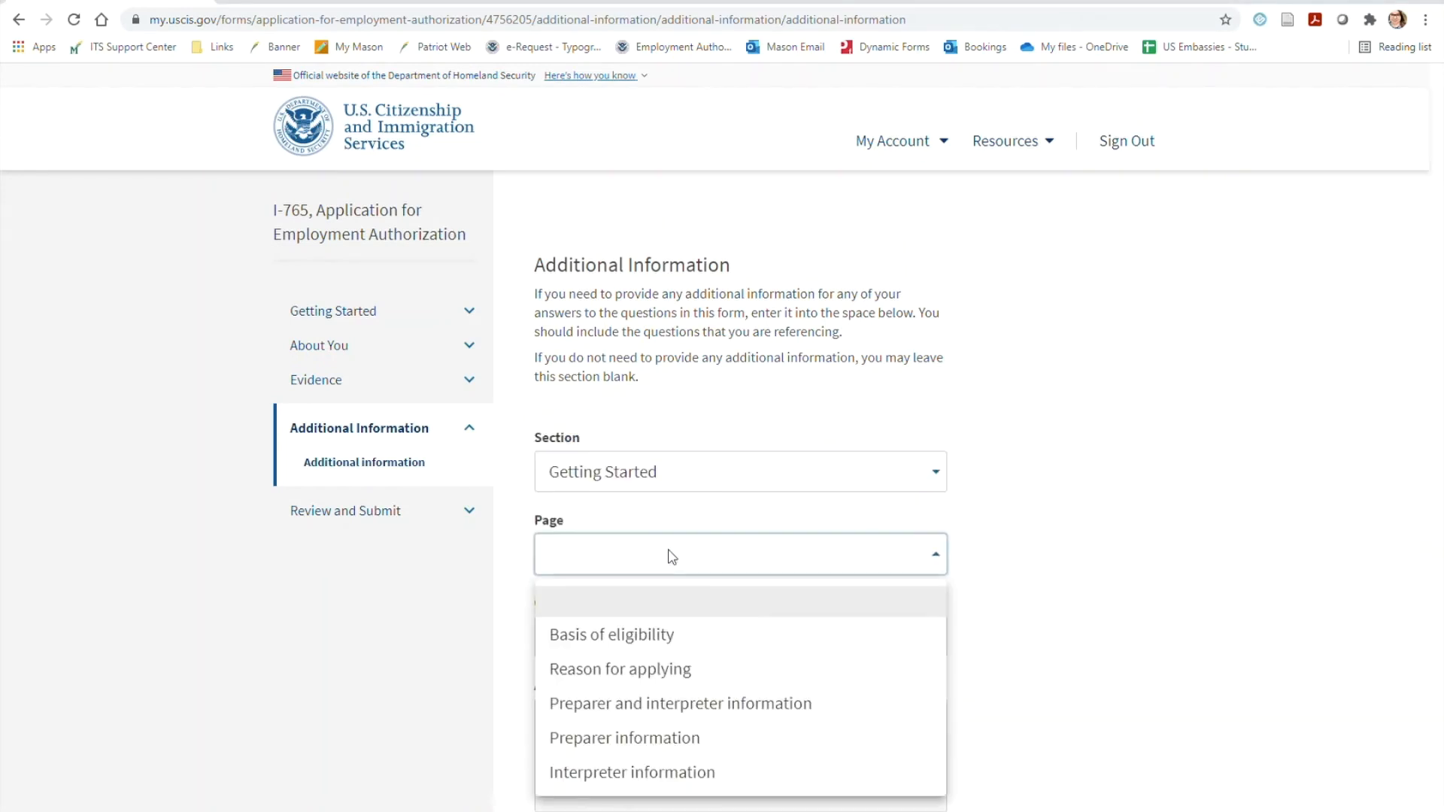
click(785, 640)
click(783, 640)
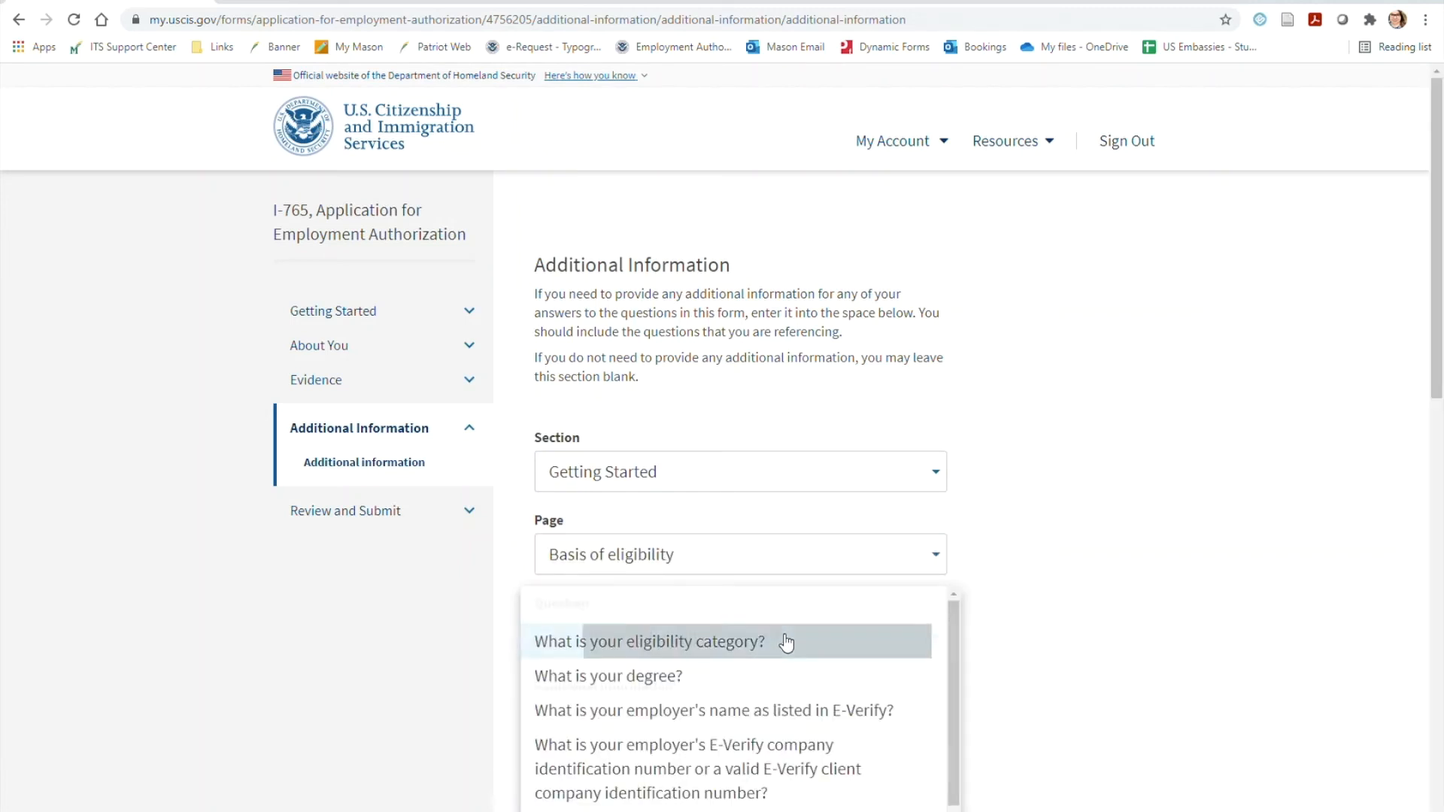
Enter CPT Authorization, Part Time and the SEVIS ID number on separate lines in the second response's additional information
text(CPT A)
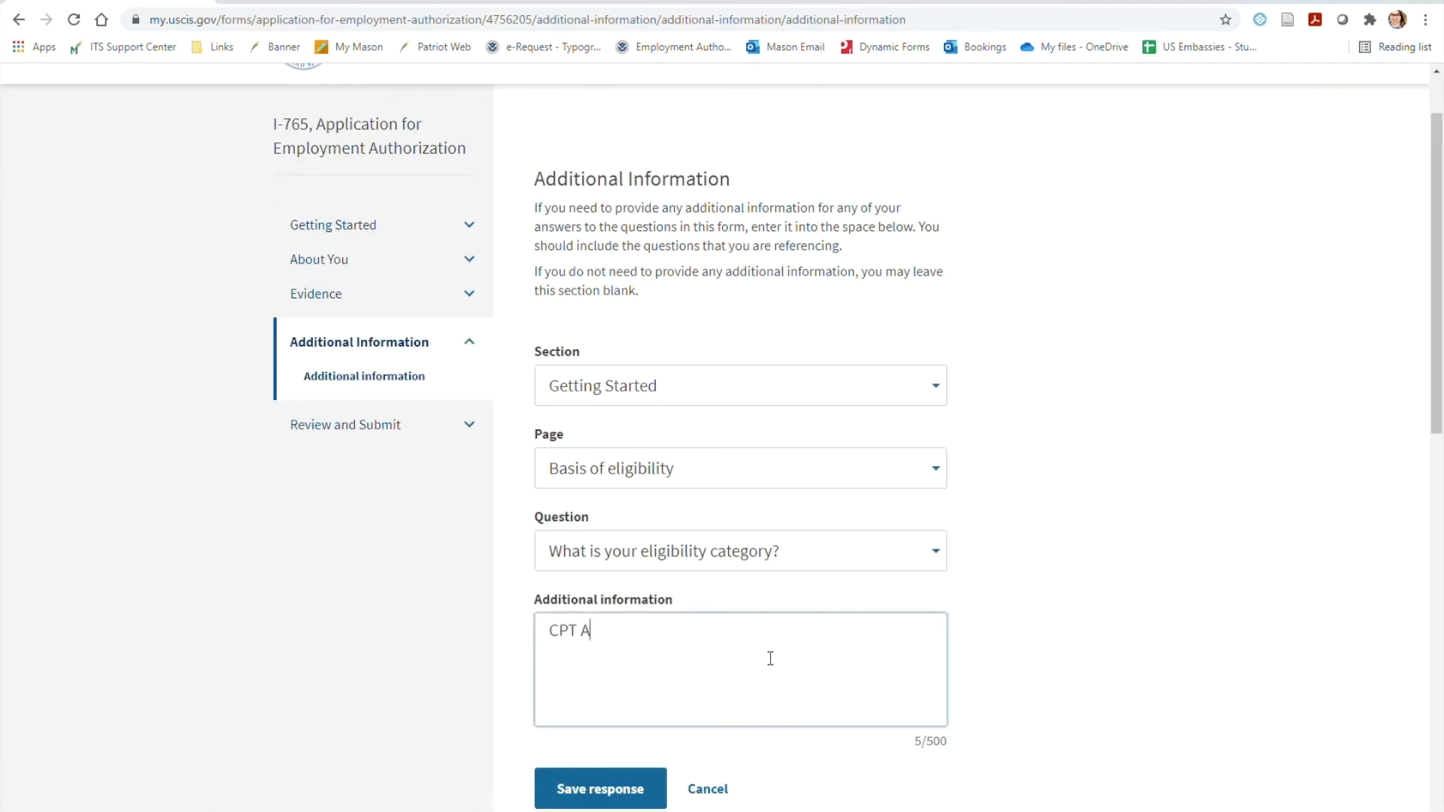
text(uthorization )
text(Part Time)
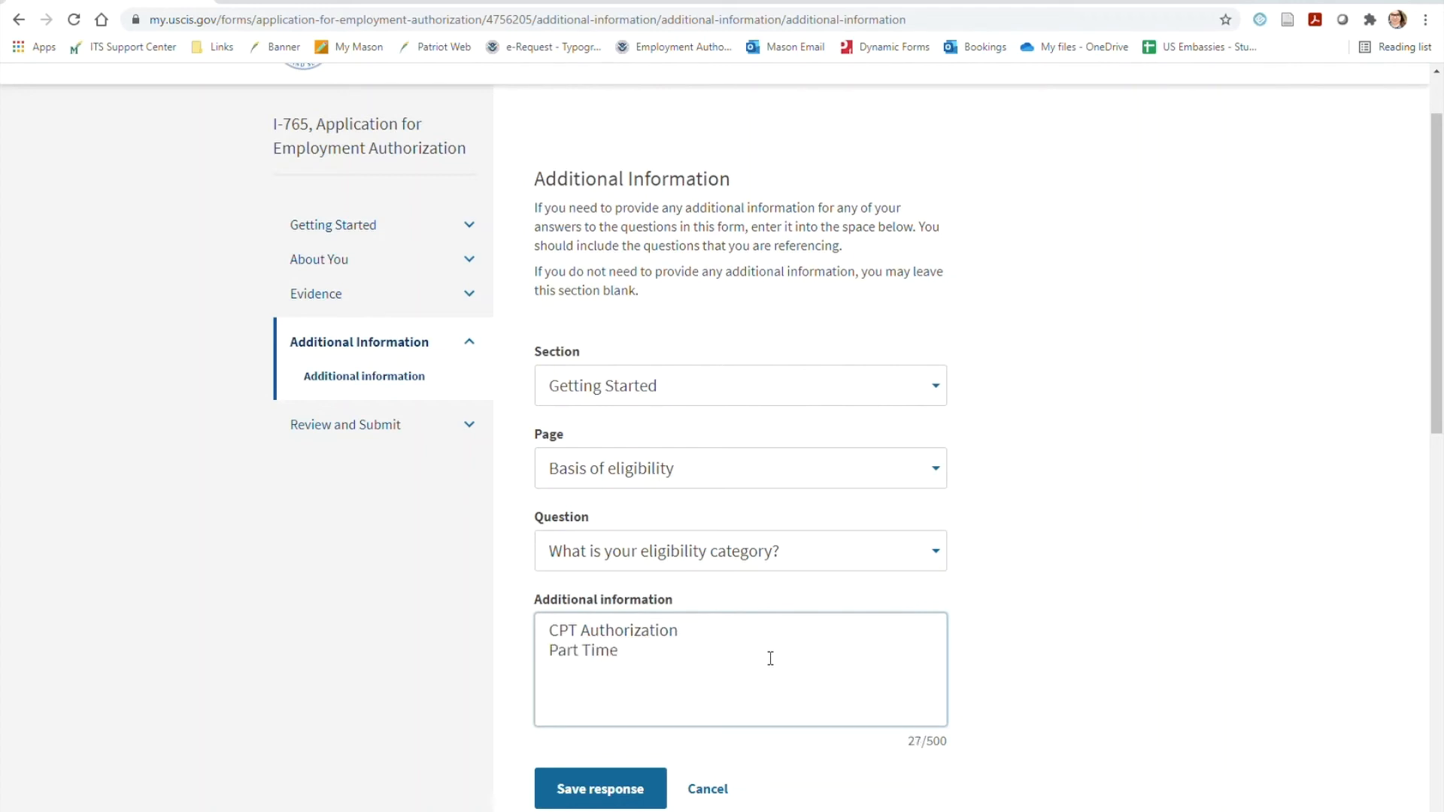
key(Return)
text(N123456789)
drag(569, 653, 563, 673)
click(562, 672)
text(0123456789 )
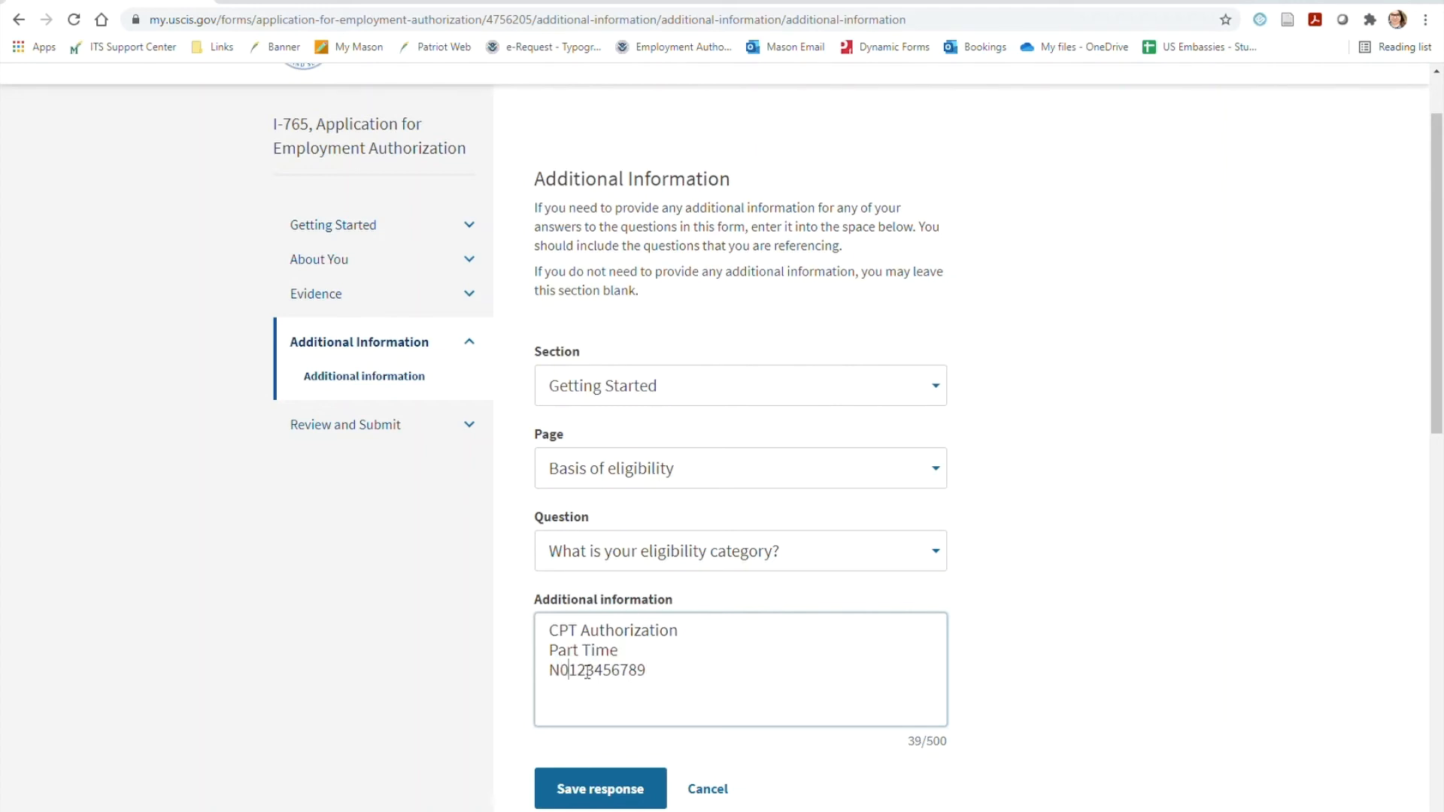
text(08/30/2020)
Complete the CPT response with the employer One Job, Inc., the dates 08/30/2020-12/10/2020 and the degree level Bachelor's, and save it
key(ctrl+Home)
key(Return)
key(BackSpace)
key(Down)
key(Down)
key(Down)
key(Return)
key(Up)
text(One )
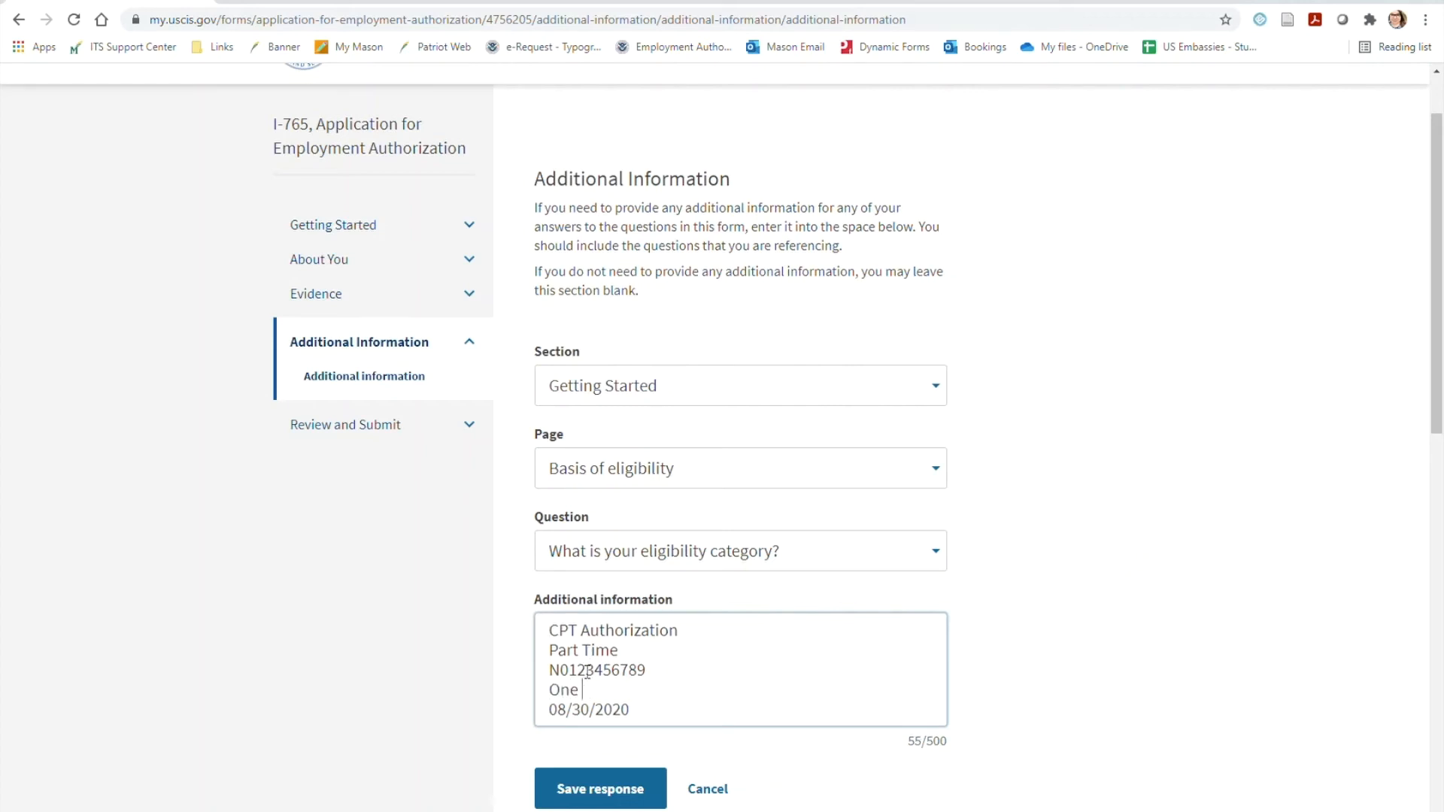
text(Job, Inc.)
click(688, 715)
text(-12/10/2020)
key(Return)
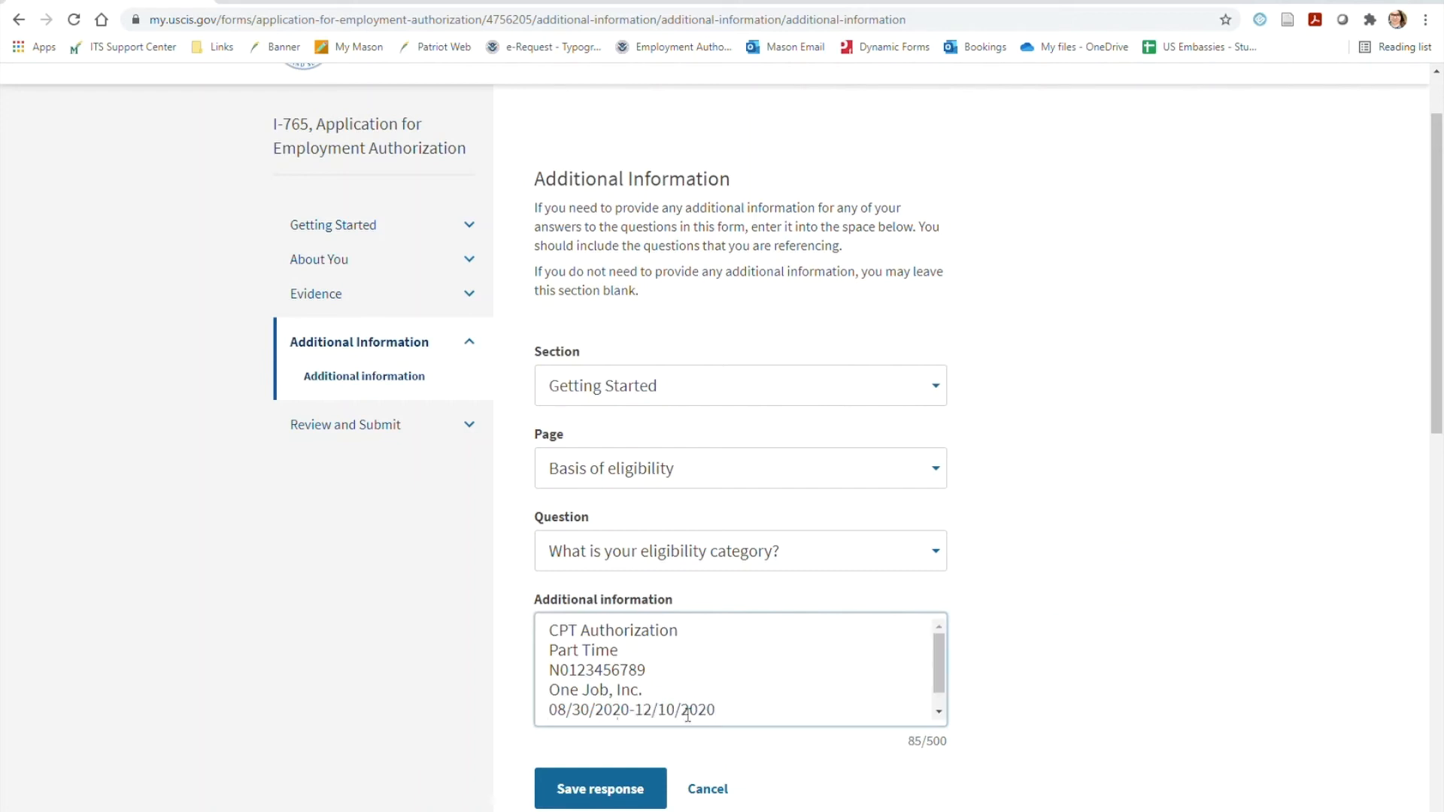
click(660, 774)
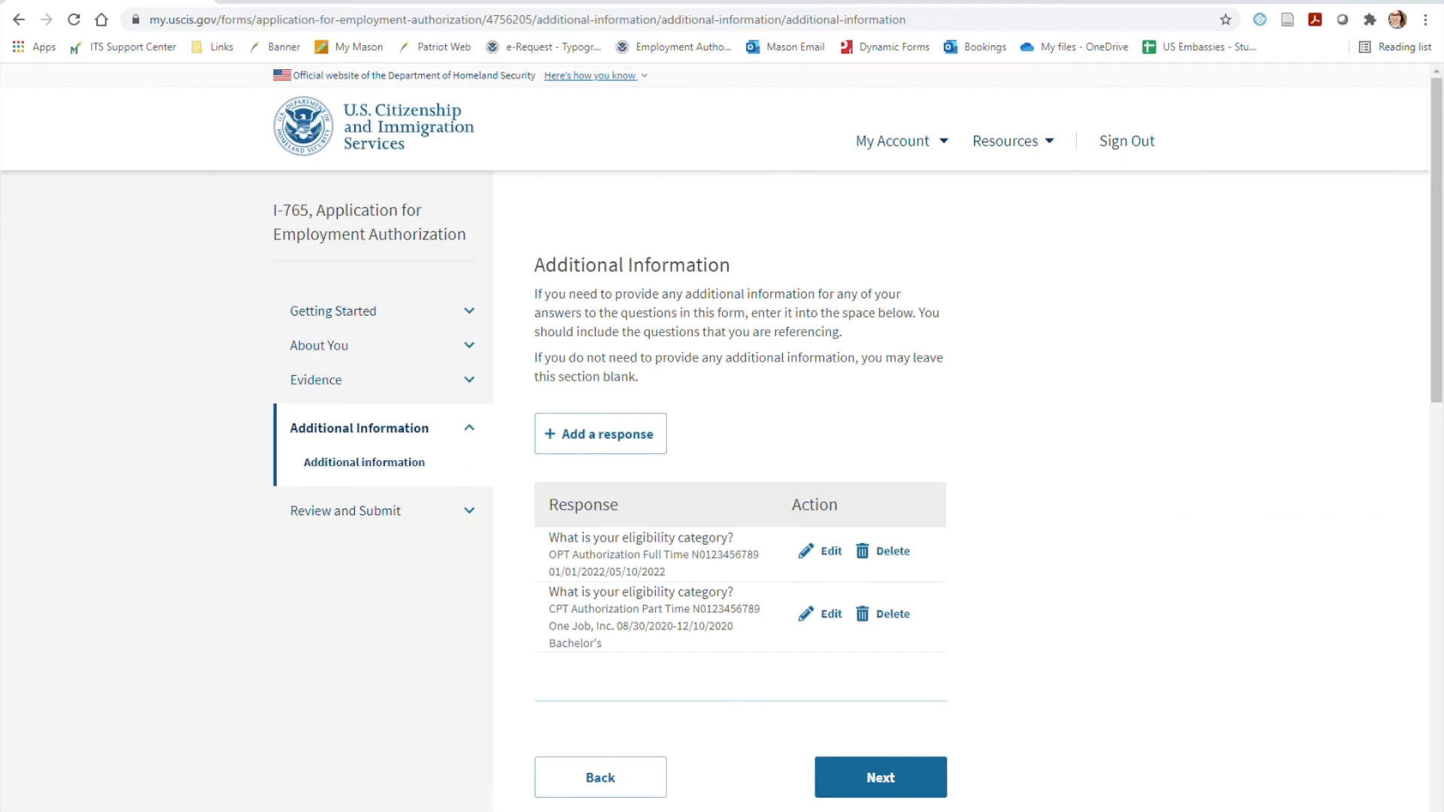
Add a third response for About You, Your immigration information, choosing the question about the Student and Exchange Visitor Information System (SEVIS) Number
click(592, 450)
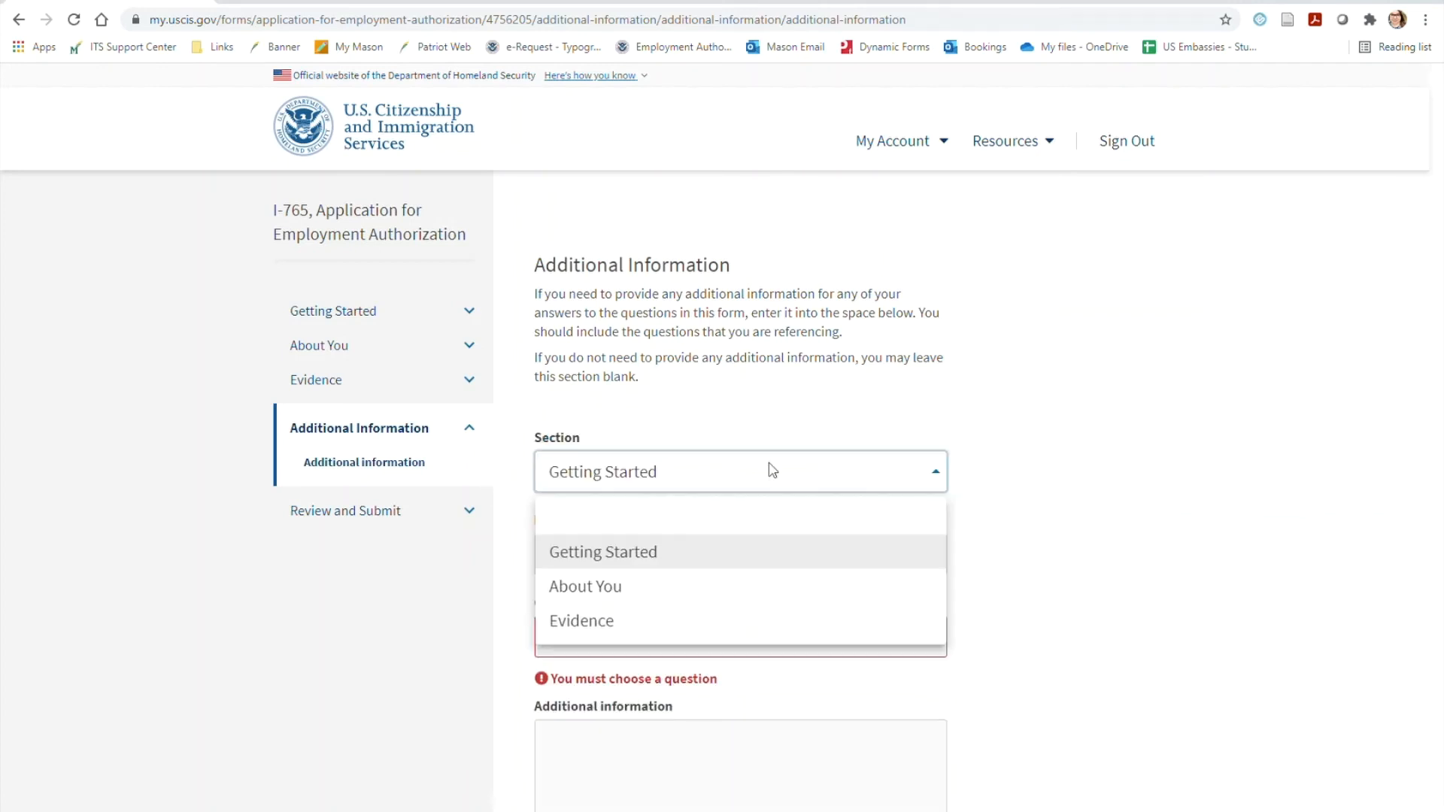
click(718, 589)
click(728, 563)
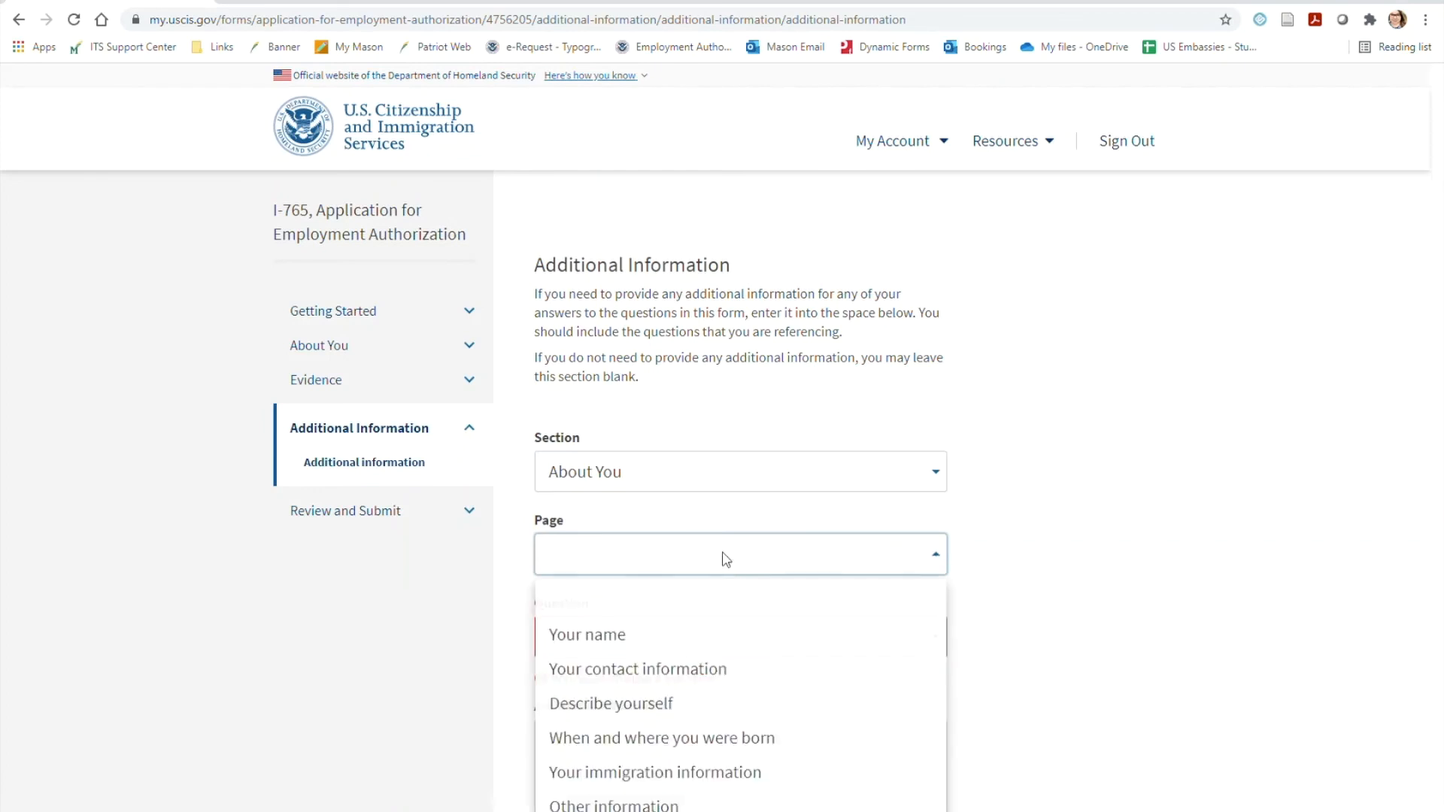
click(828, 772)
click(835, 648)
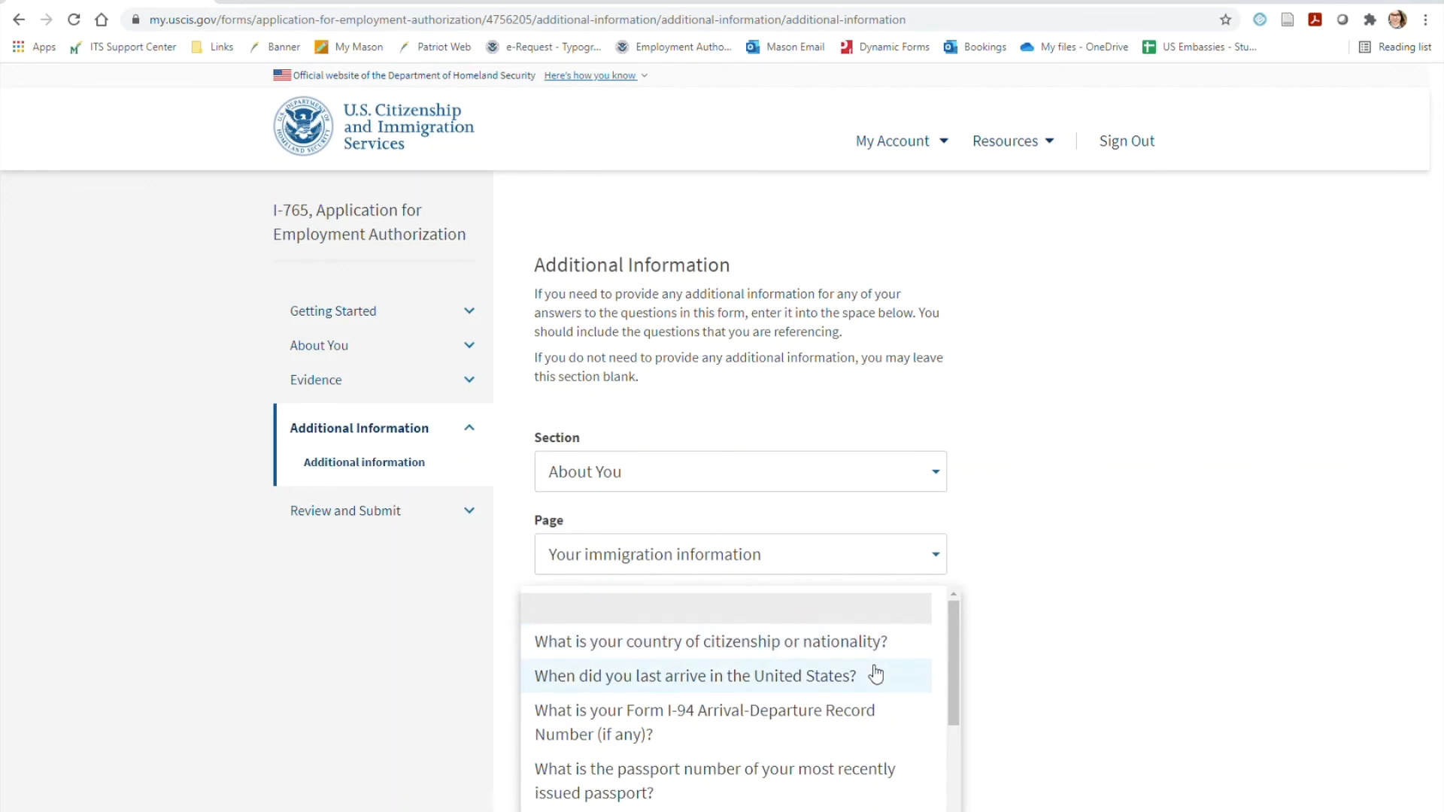
scroll(876, 674, down, 4)
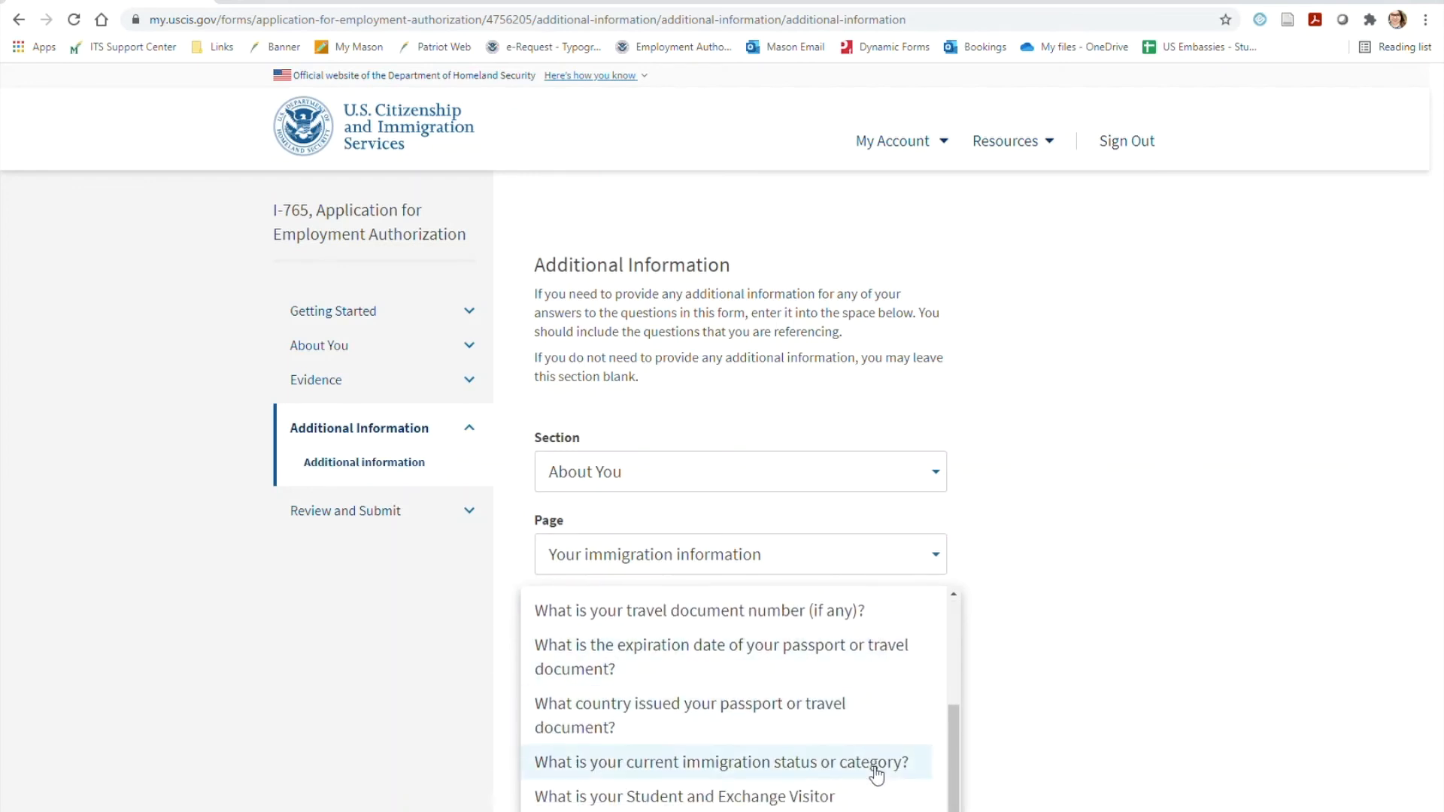
click(861, 795)
Enter "Previous SEVIS ID Number:" followed by the earlier SEVIS ID number as the first line of the additional information
click(735, 742)
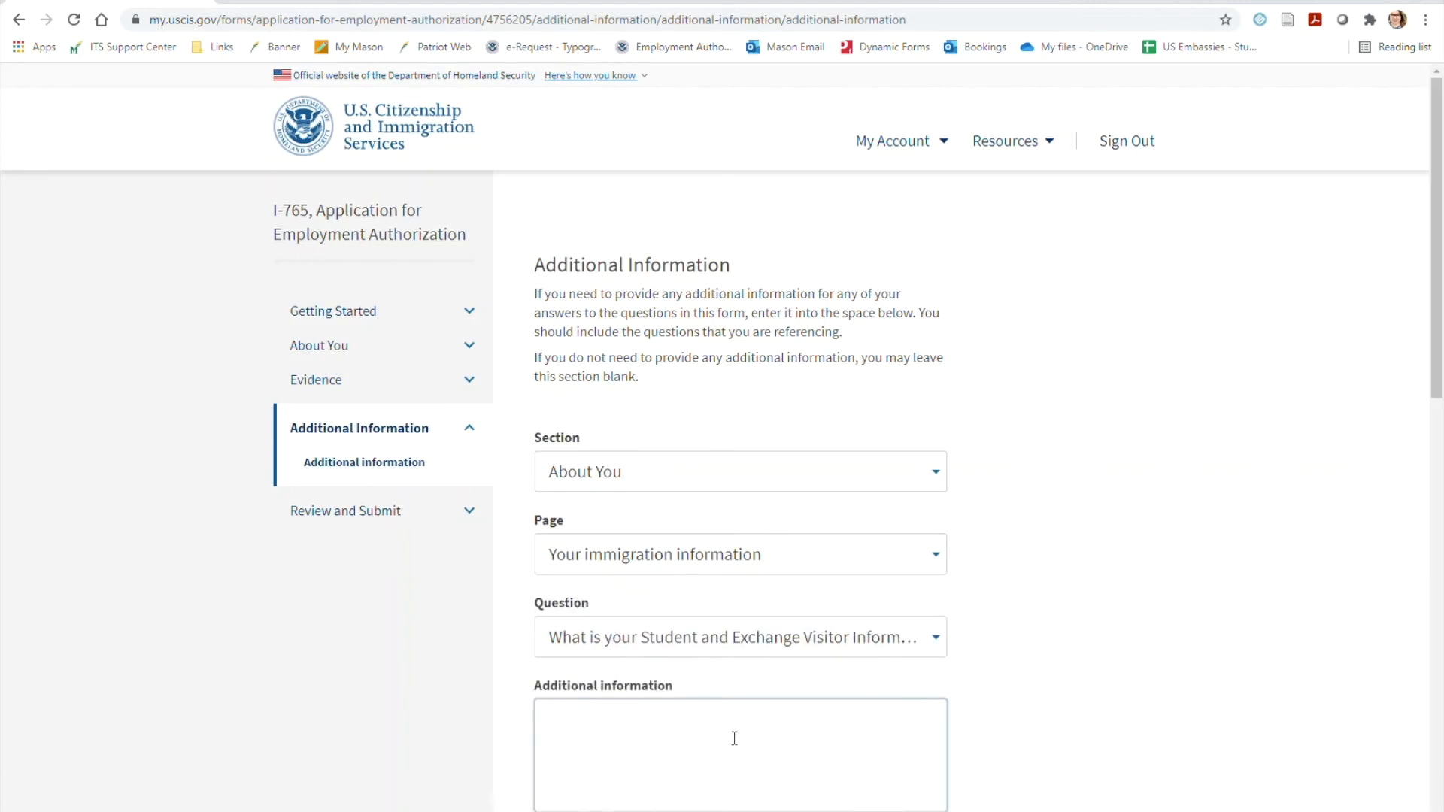
text(Previous SEVIS ID Number)
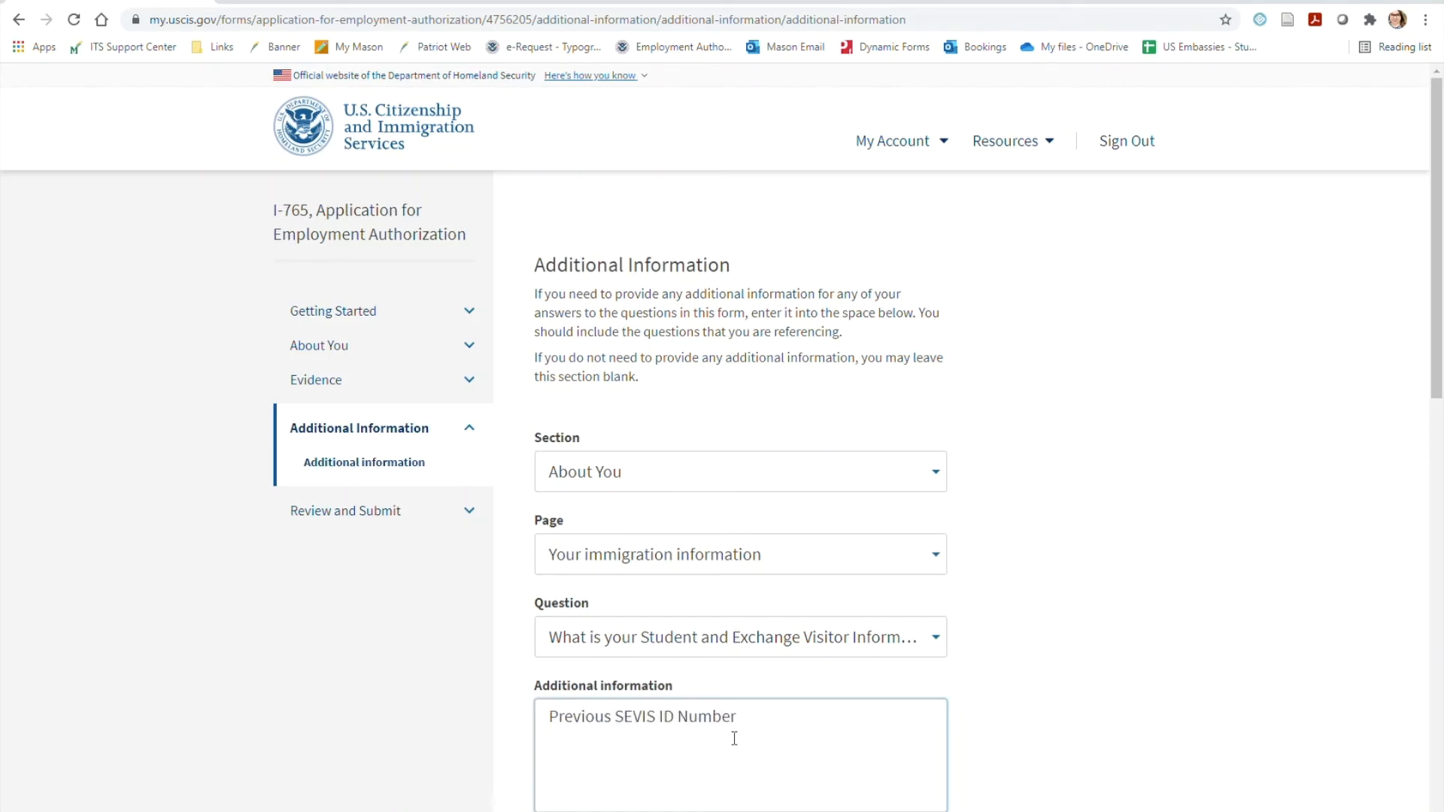
text(: N9876543210)
key(Return)
Complete the response with 08/25/2014-12/31/2016 and the degree level Associate's on separate lines, and save it
text(08/25/)
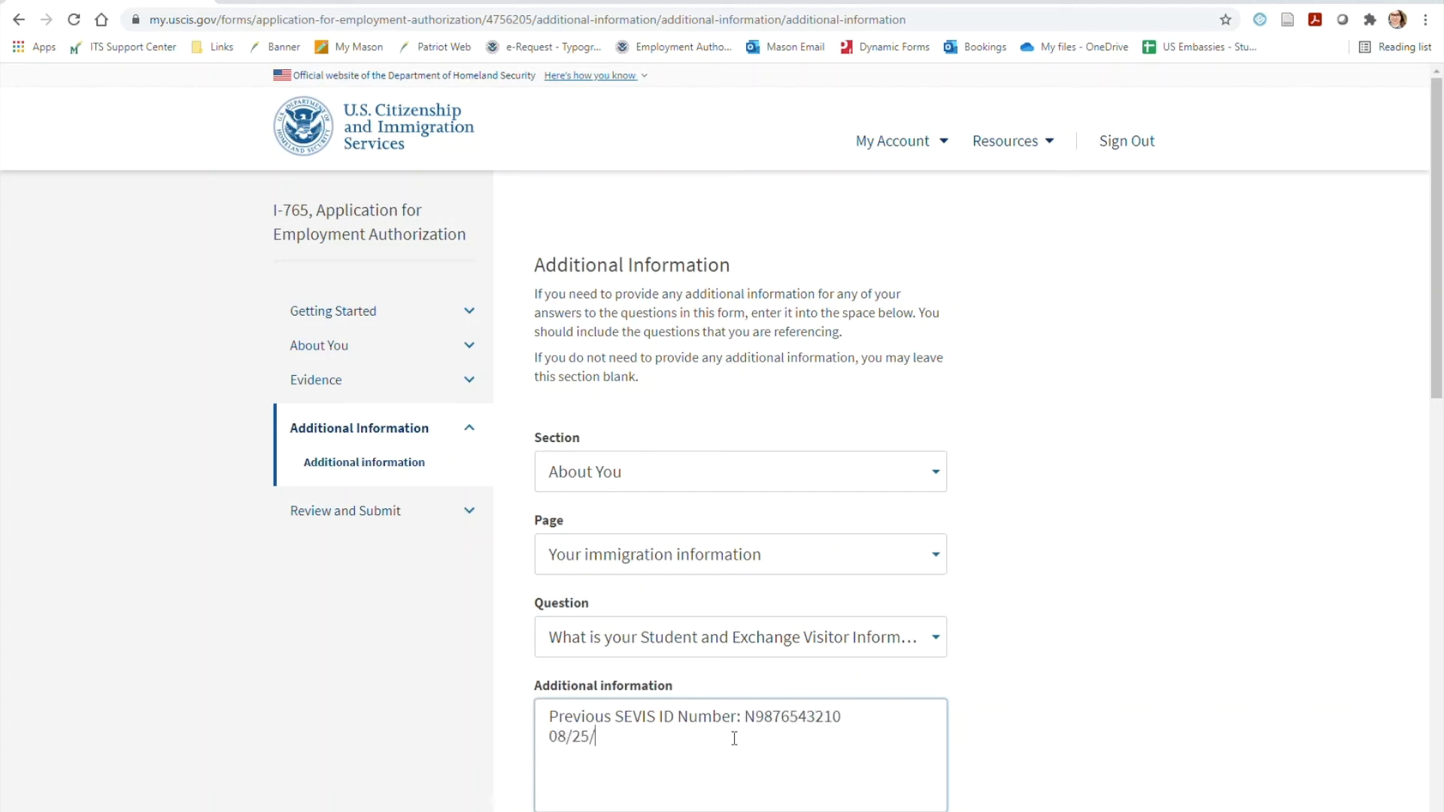
text(2014-12/31/2016 Asso)
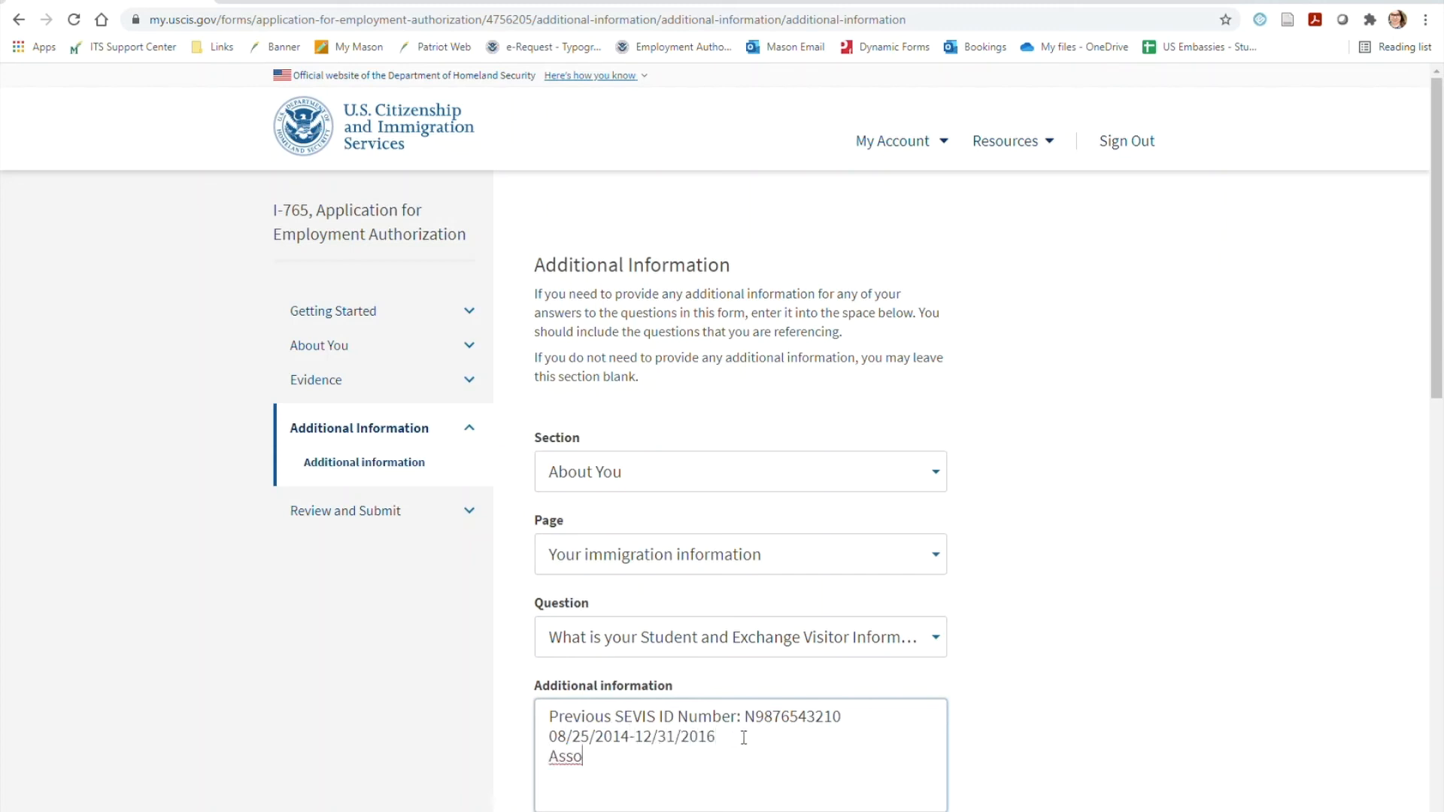
text(ciate's)
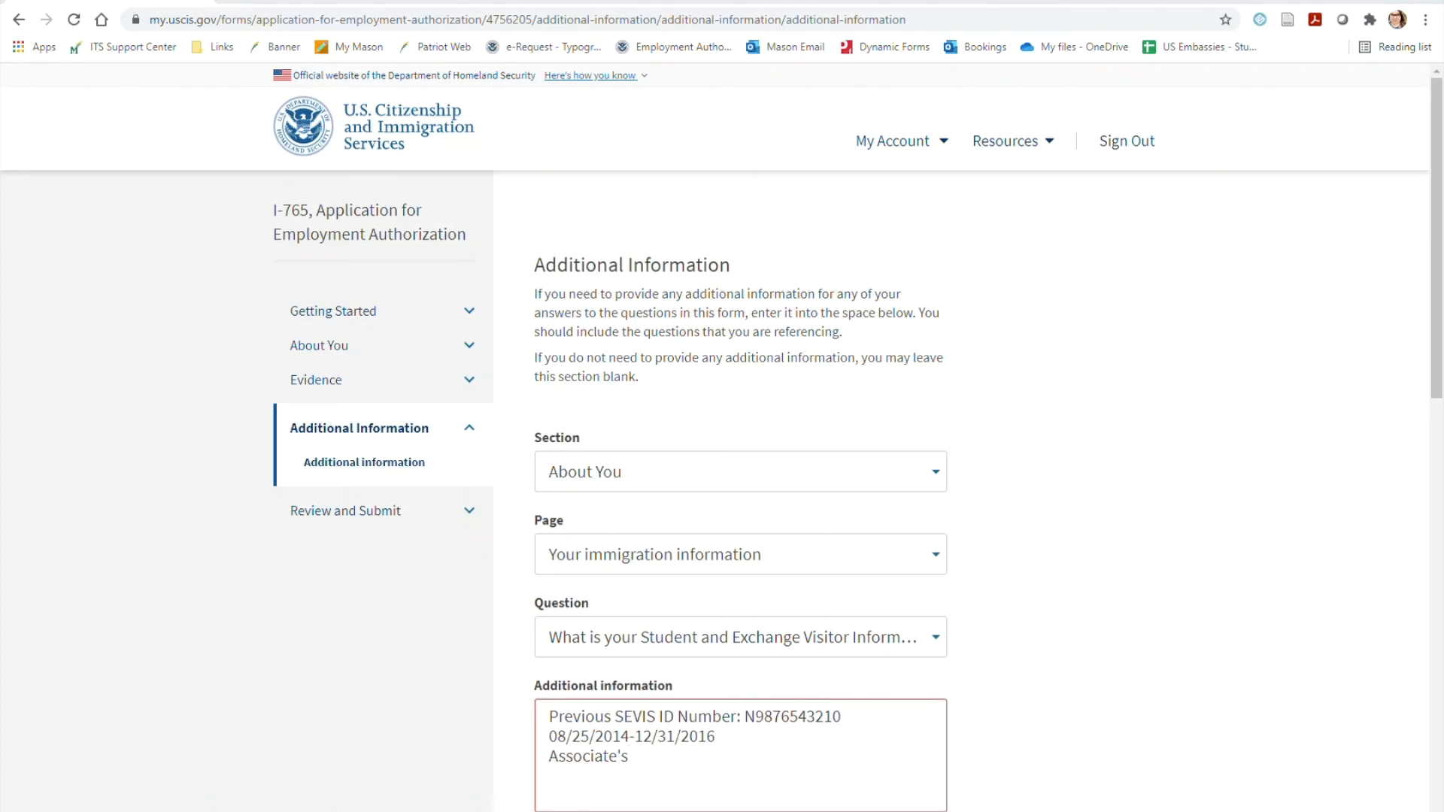
scroll(1218, 514, down, 2)
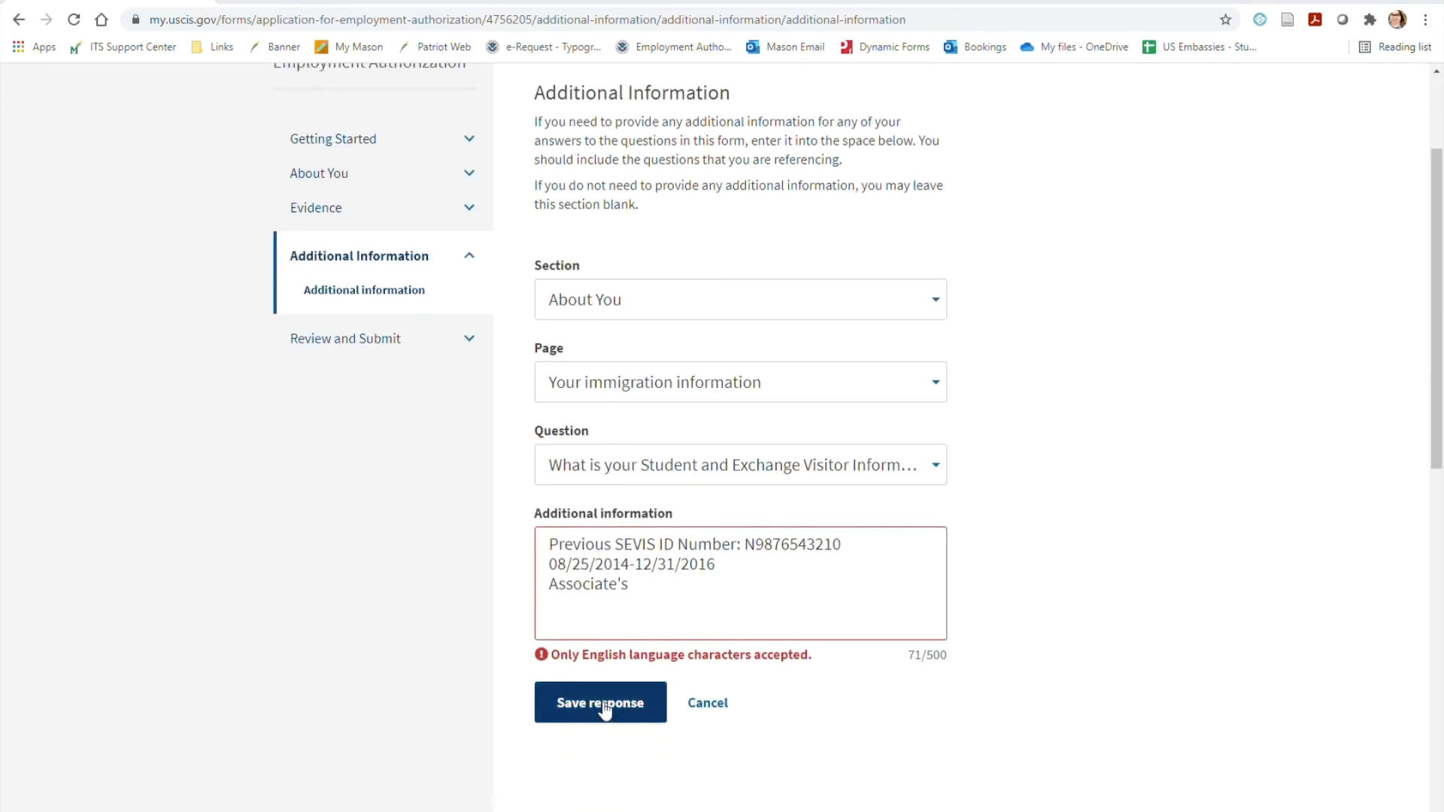
click(604, 704)
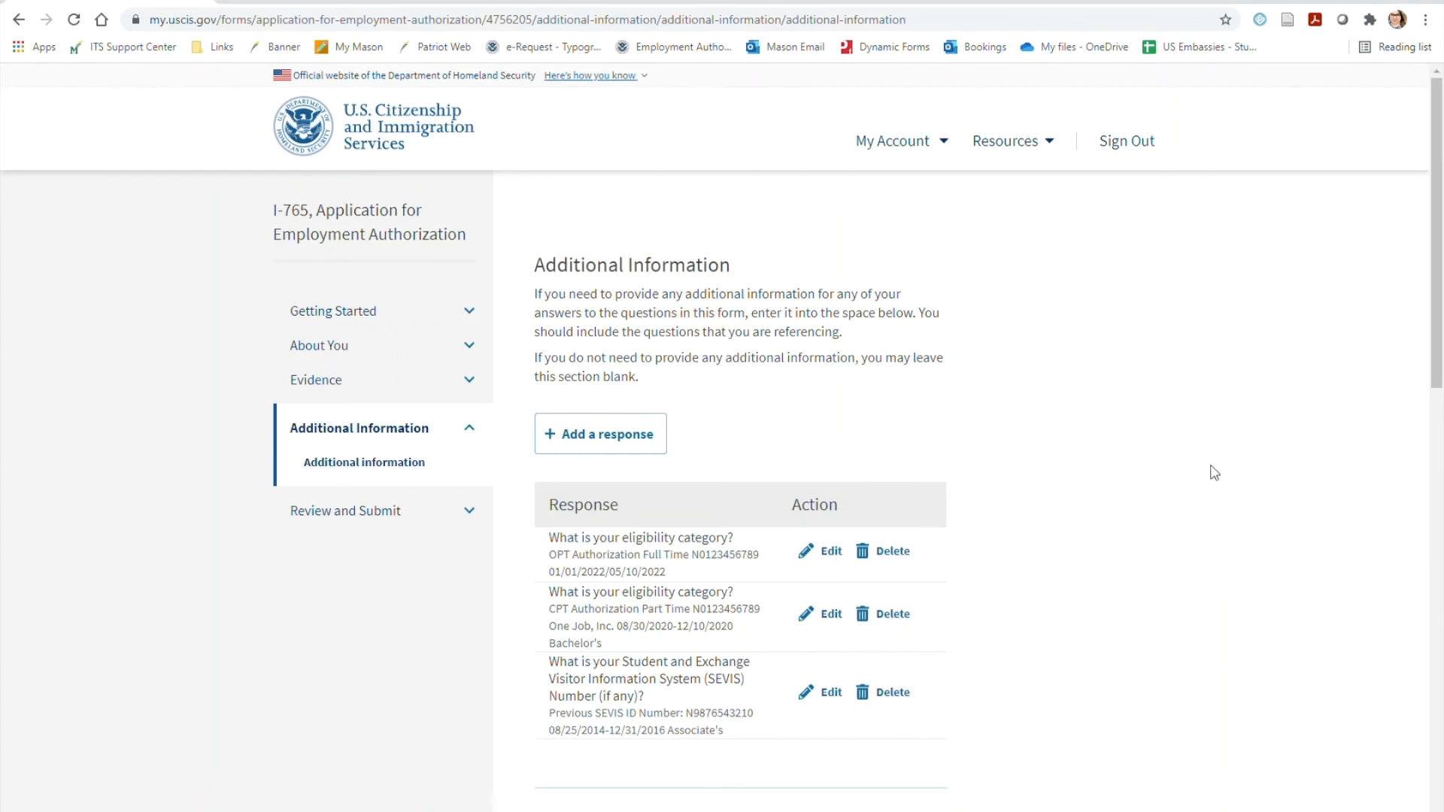
Continue to the application review and check the filing fee and the alerts and warnings
scroll(1215, 472, down, 2)
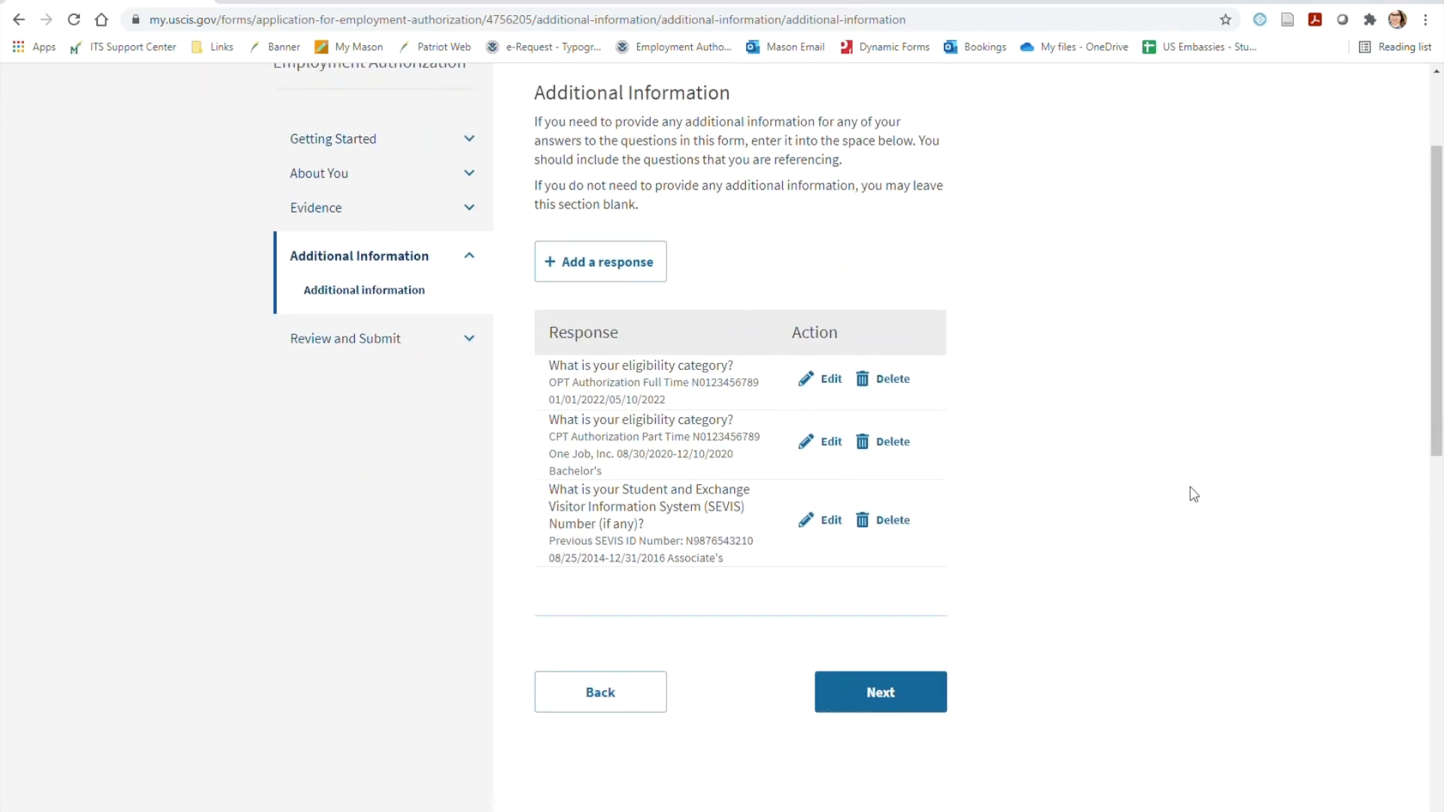
click(886, 695)
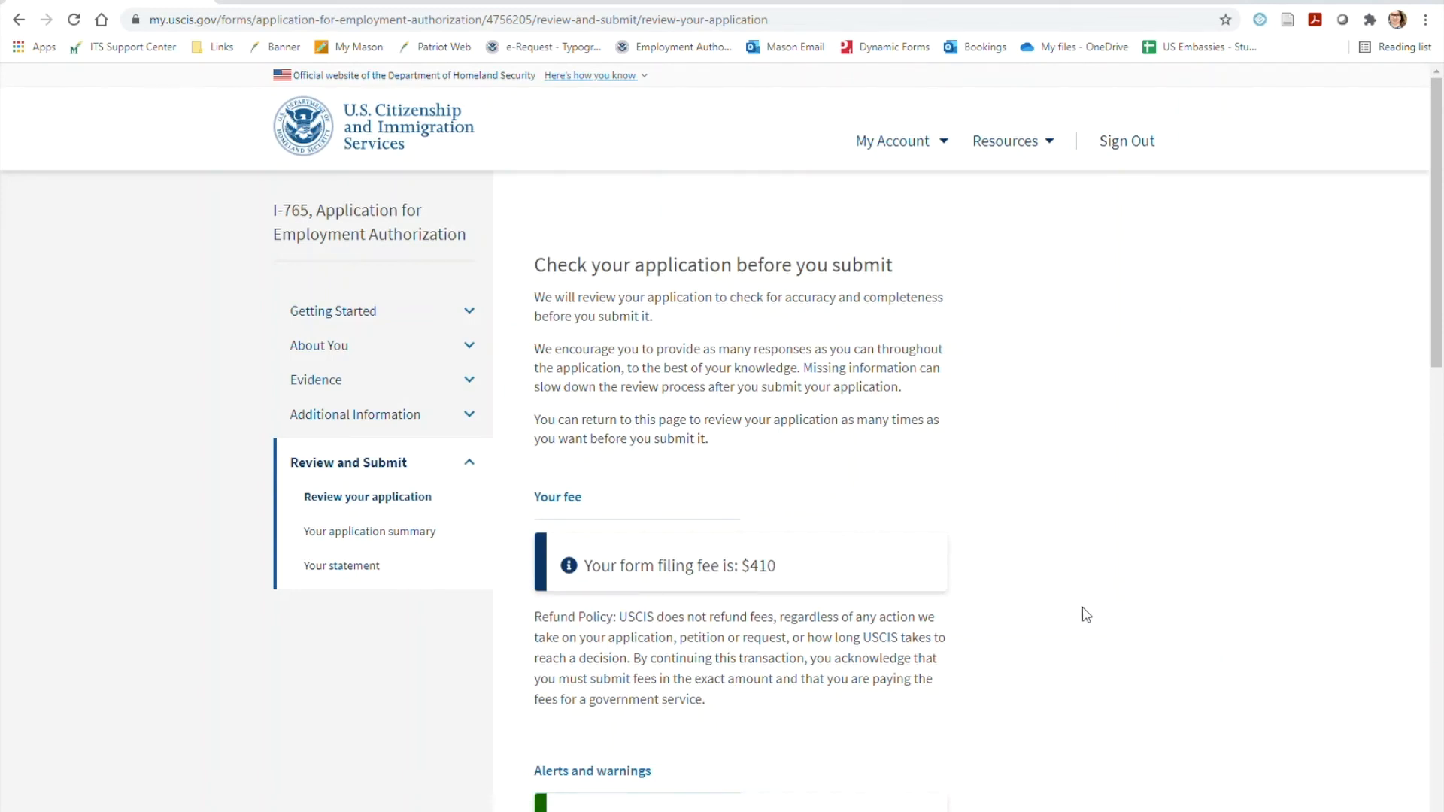
scroll(1133, 590, down, 2)
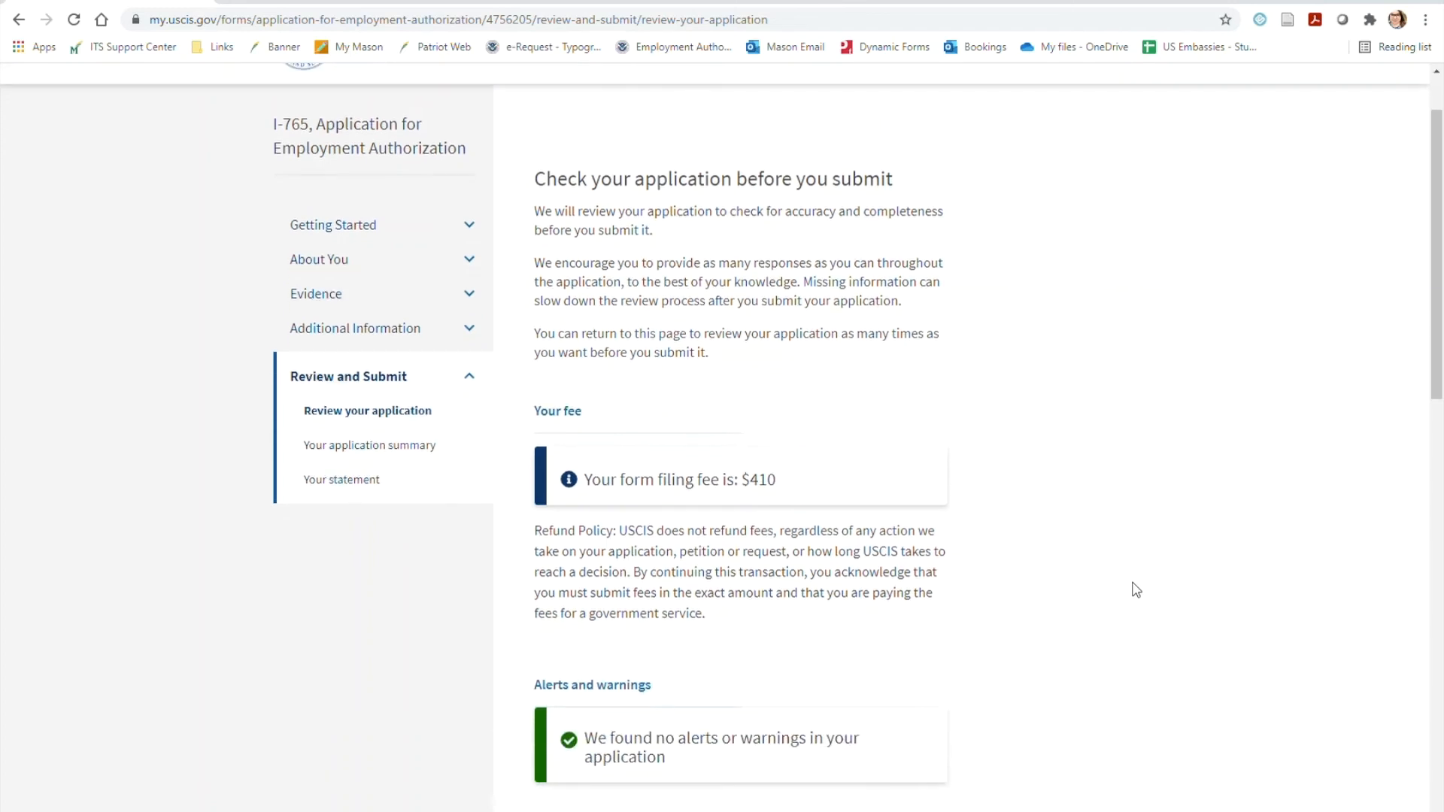
scroll(1136, 590, down, 1)
scroll(1135, 590, down, 1)
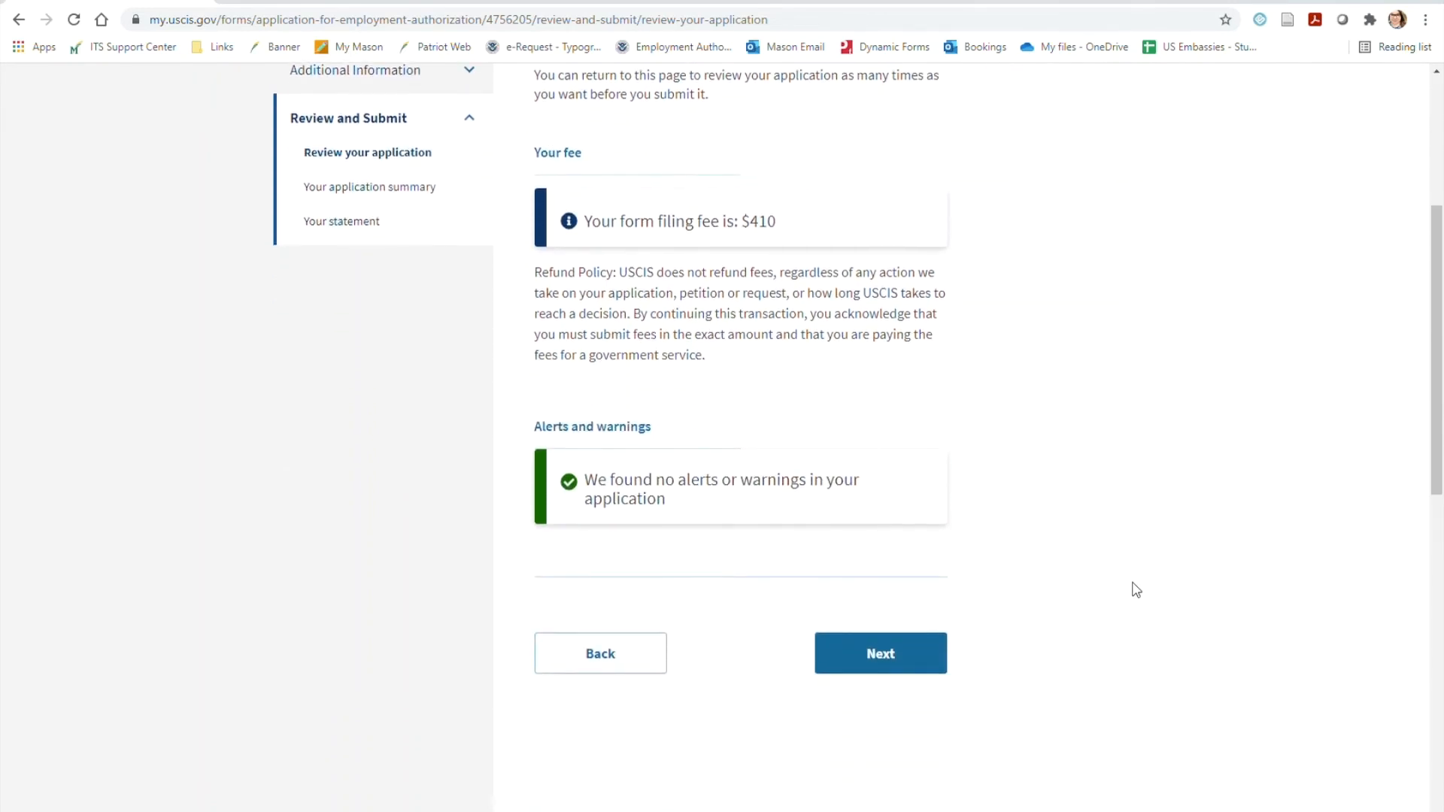
scroll(1136, 590, up, 2)
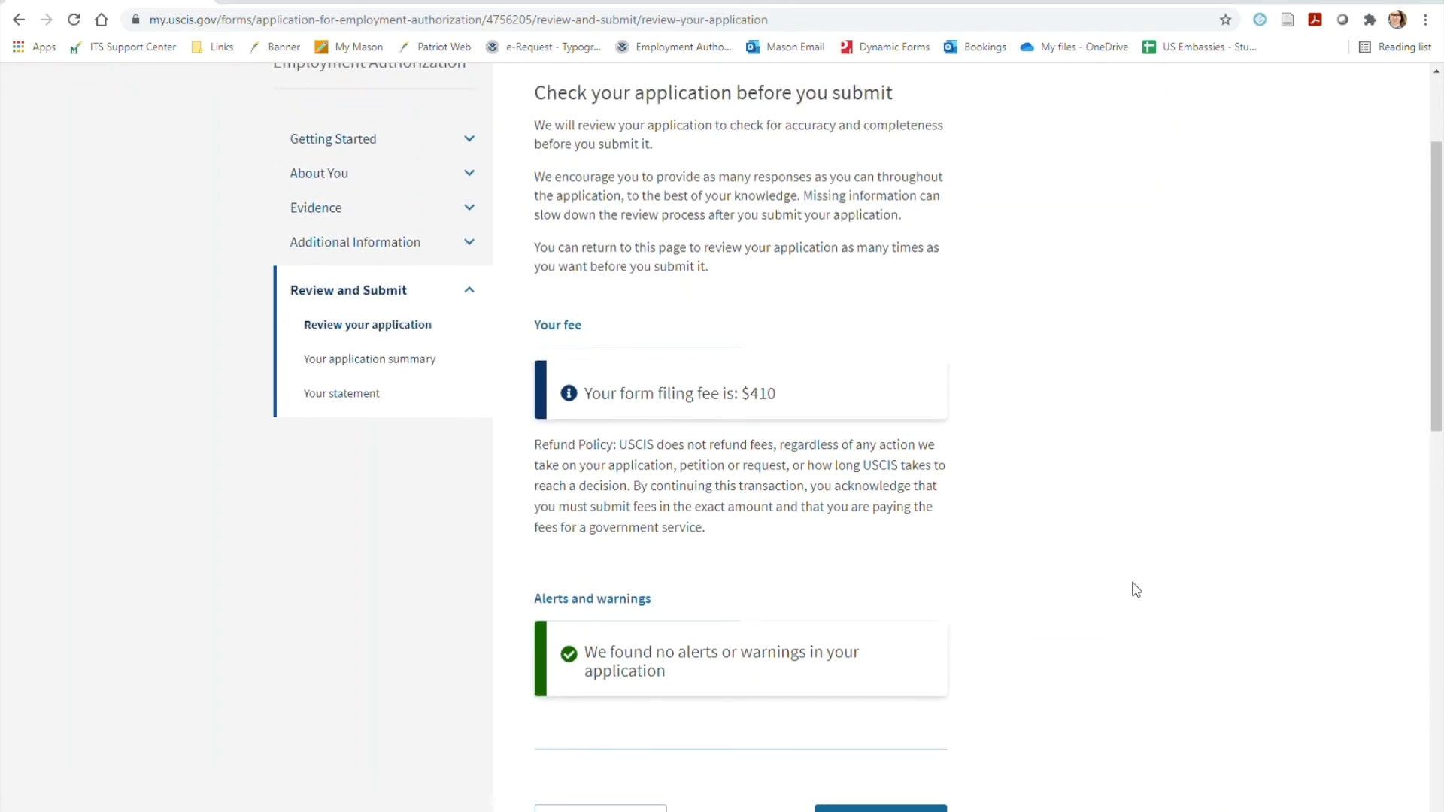
scroll(1135, 590, down, 2)
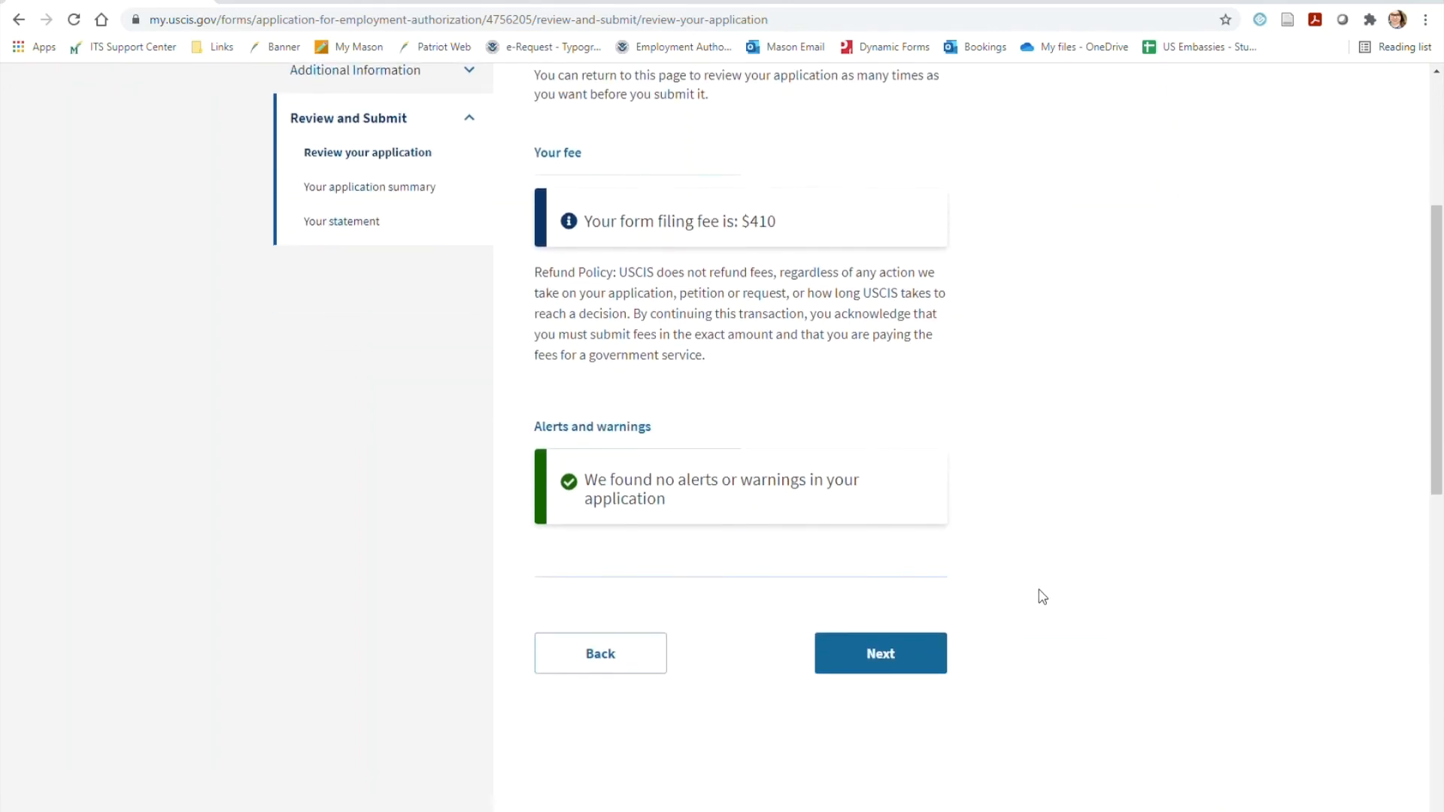
Continue to the application summary and download the draft case snapshot
click(890, 656)
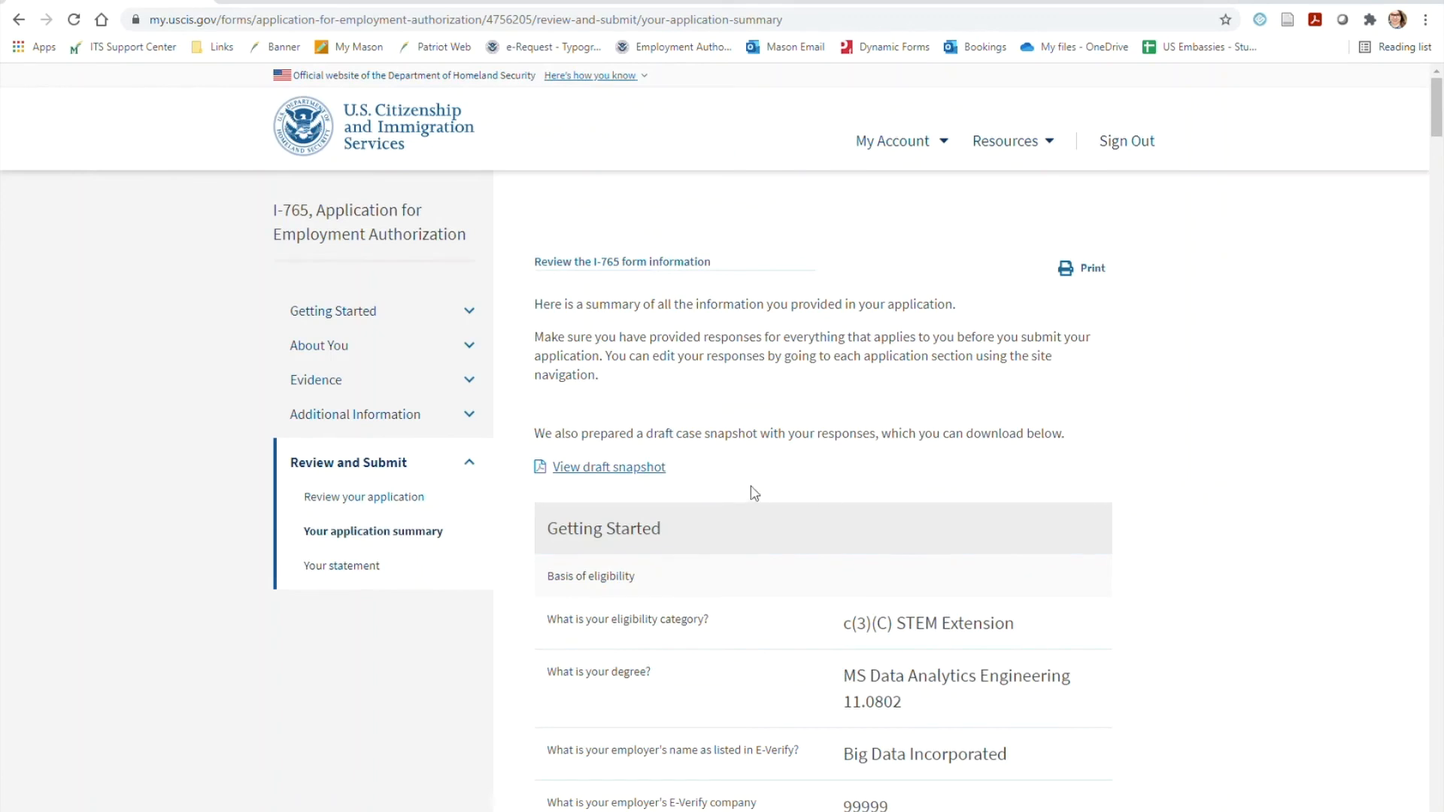
click(658, 469)
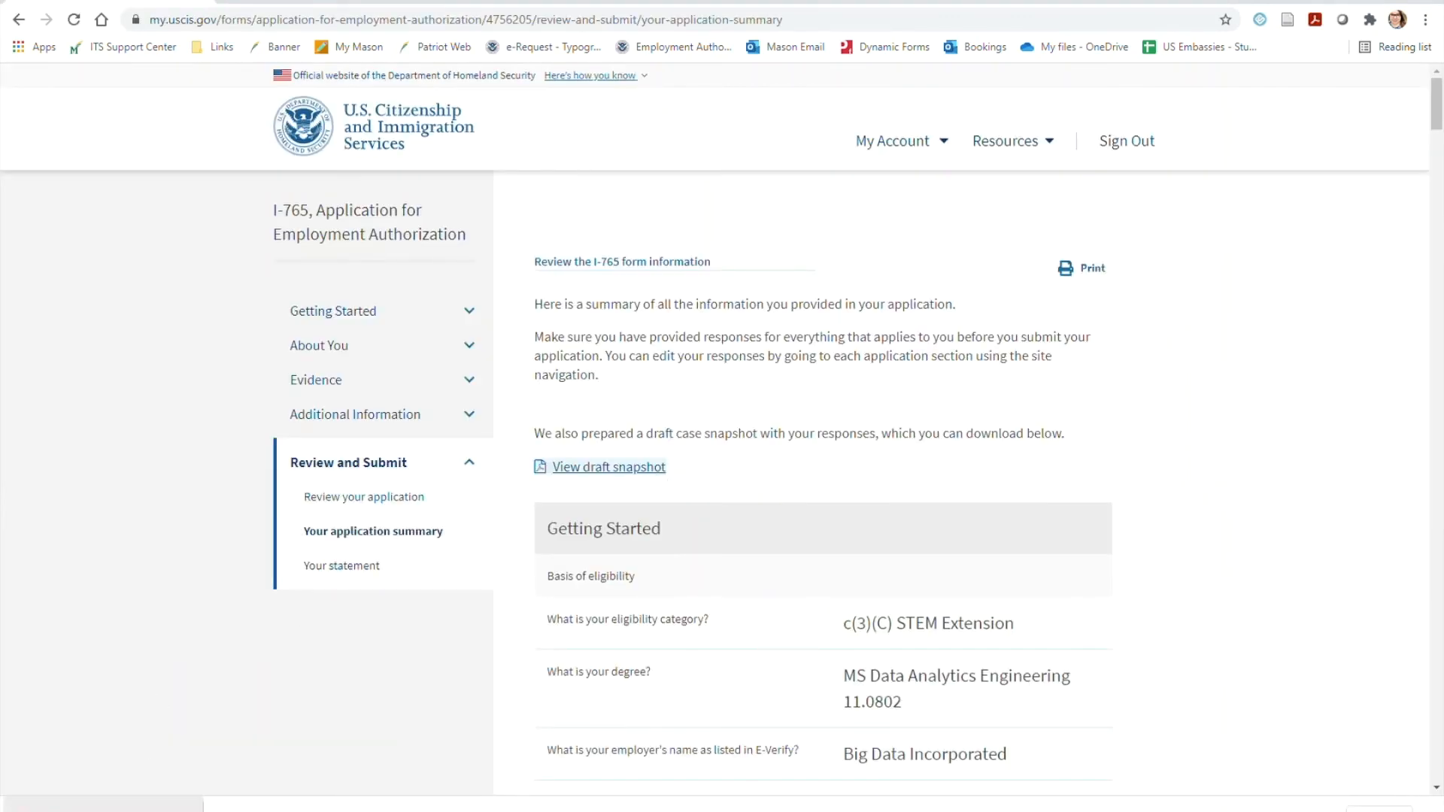
Review the application summary from Getting Started through About You, Evidence and the Additional Information responses
scroll(1337, 394, down, 3)
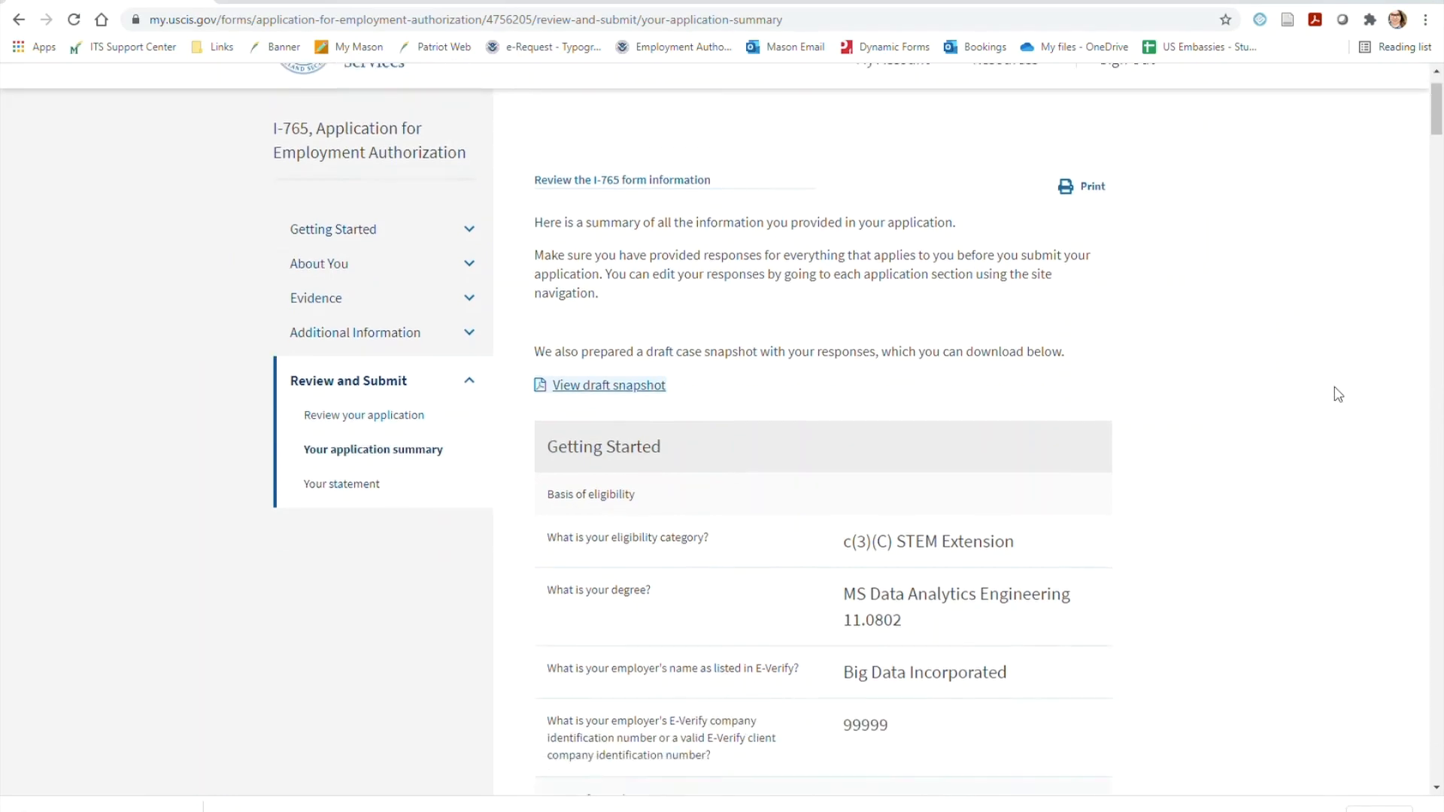
scroll(1337, 394, down, 10)
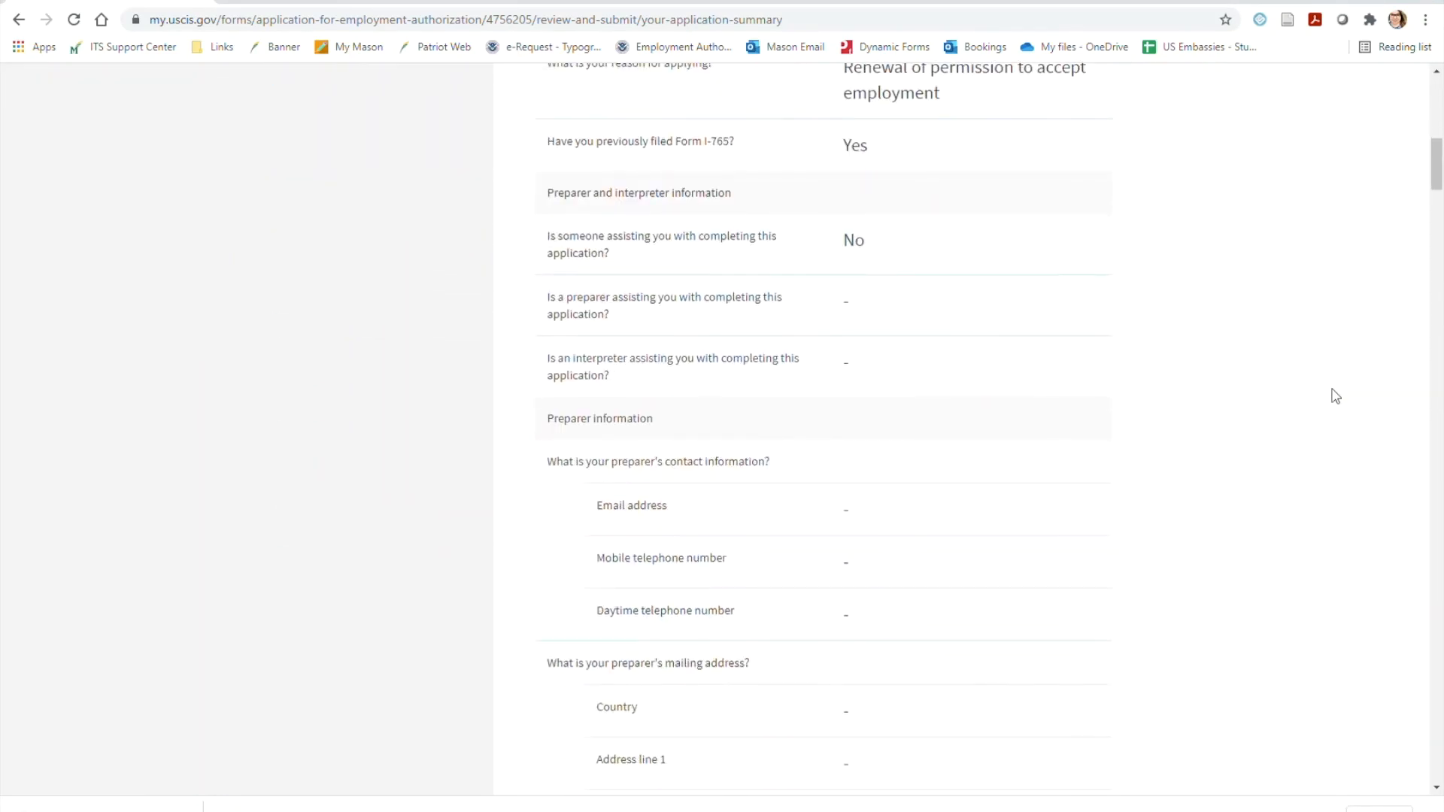
scroll(1335, 396, down, 10)
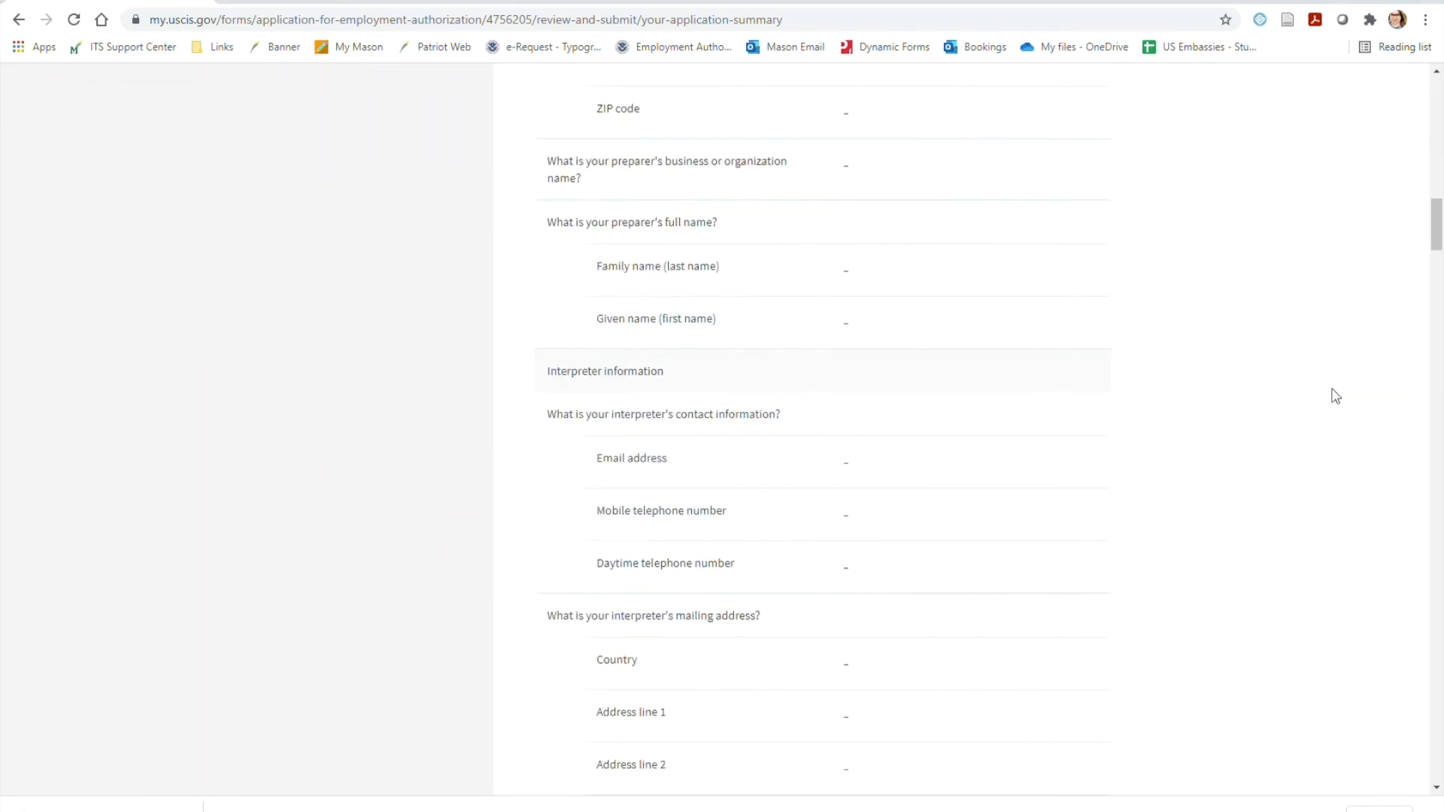
scroll(1336, 395, down, 10)
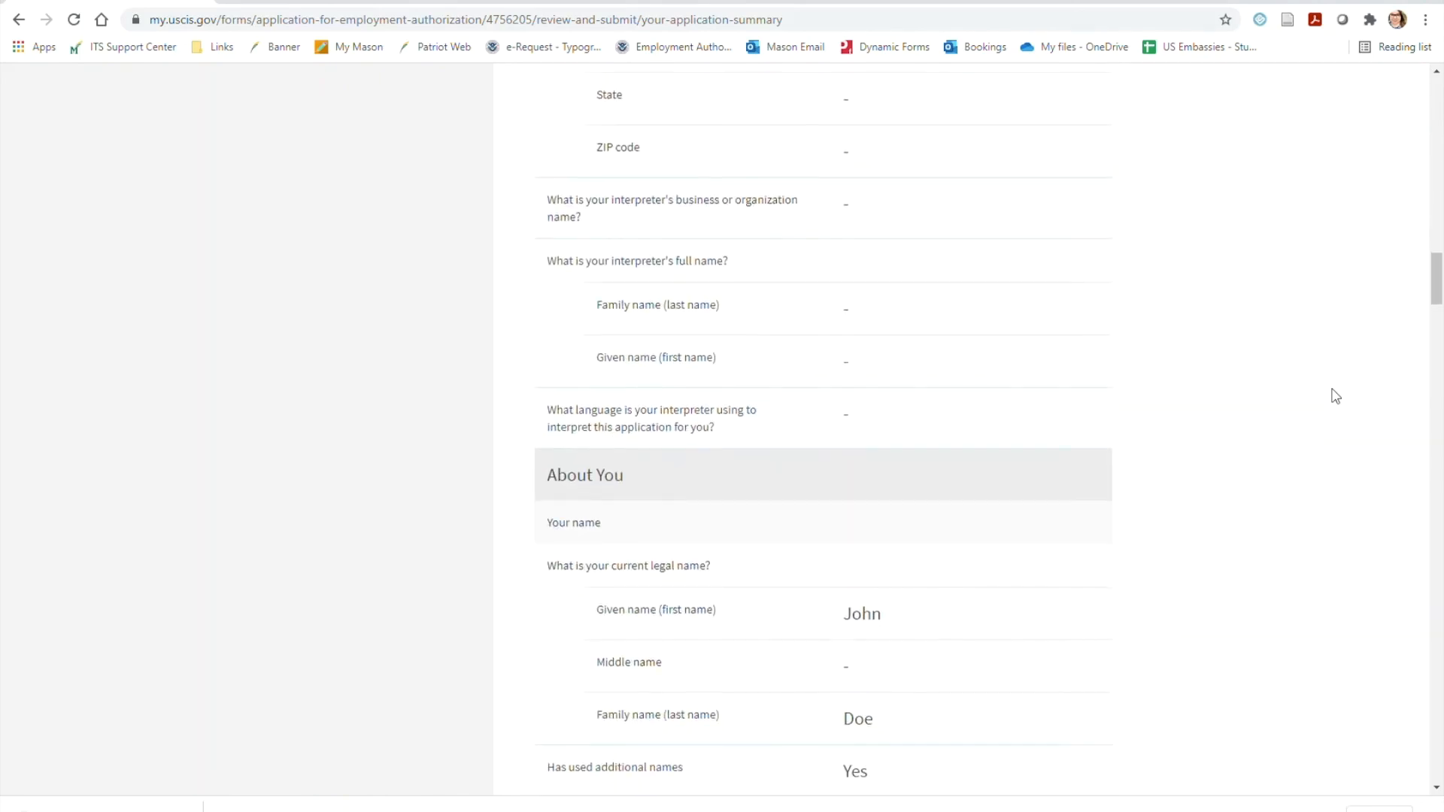
scroll(1335, 396, down, 9)
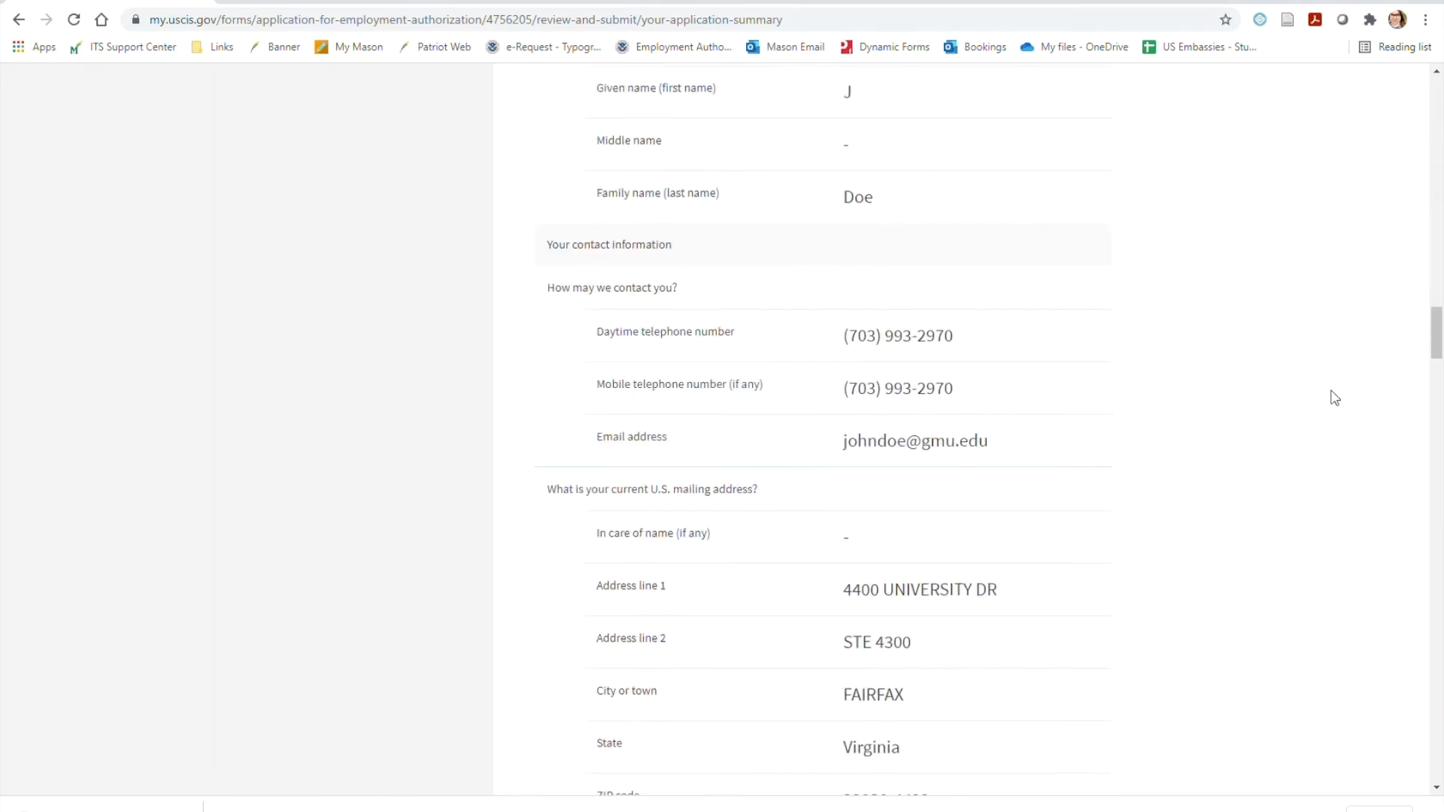
scroll(1336, 398, down, 10)
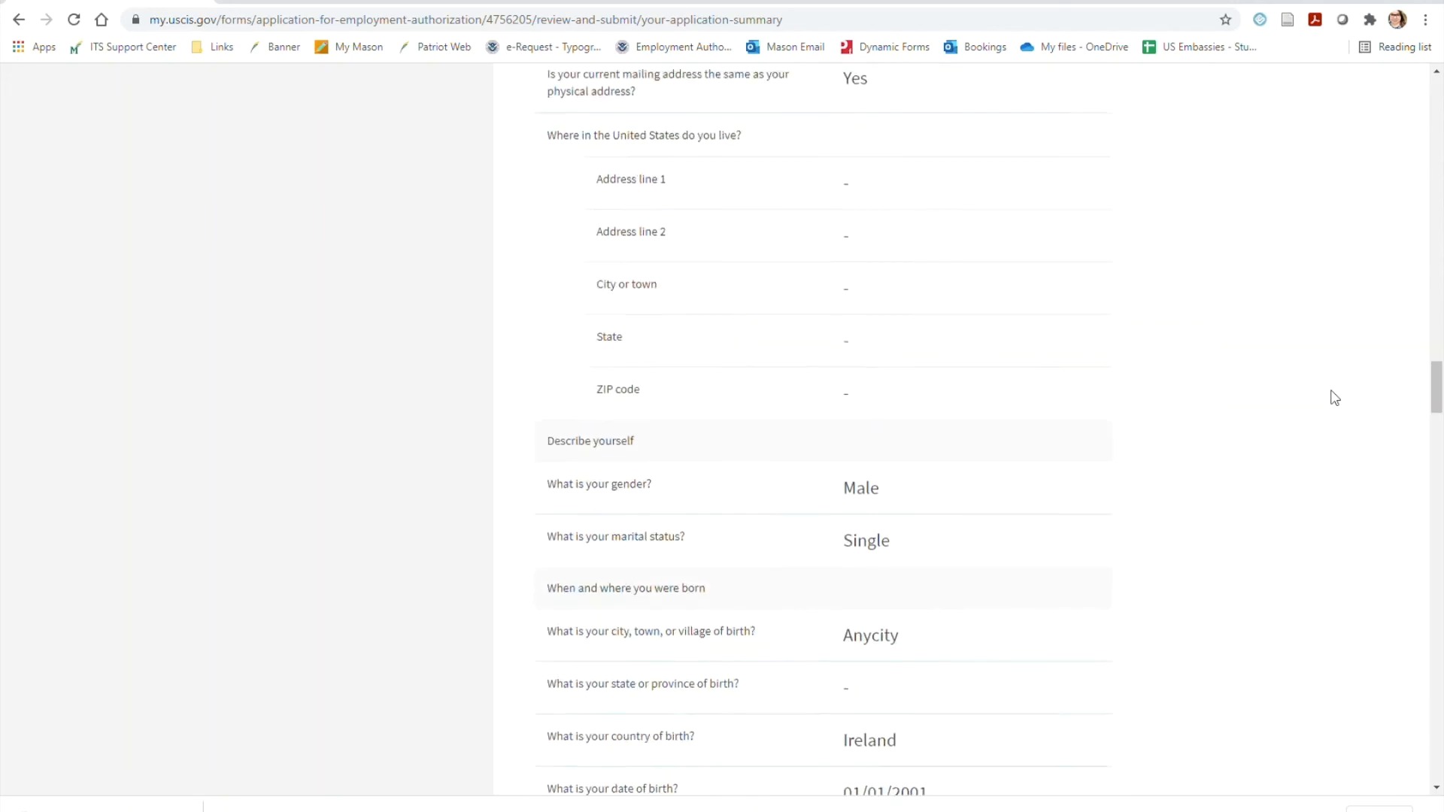
scroll(1335, 398, down, 11)
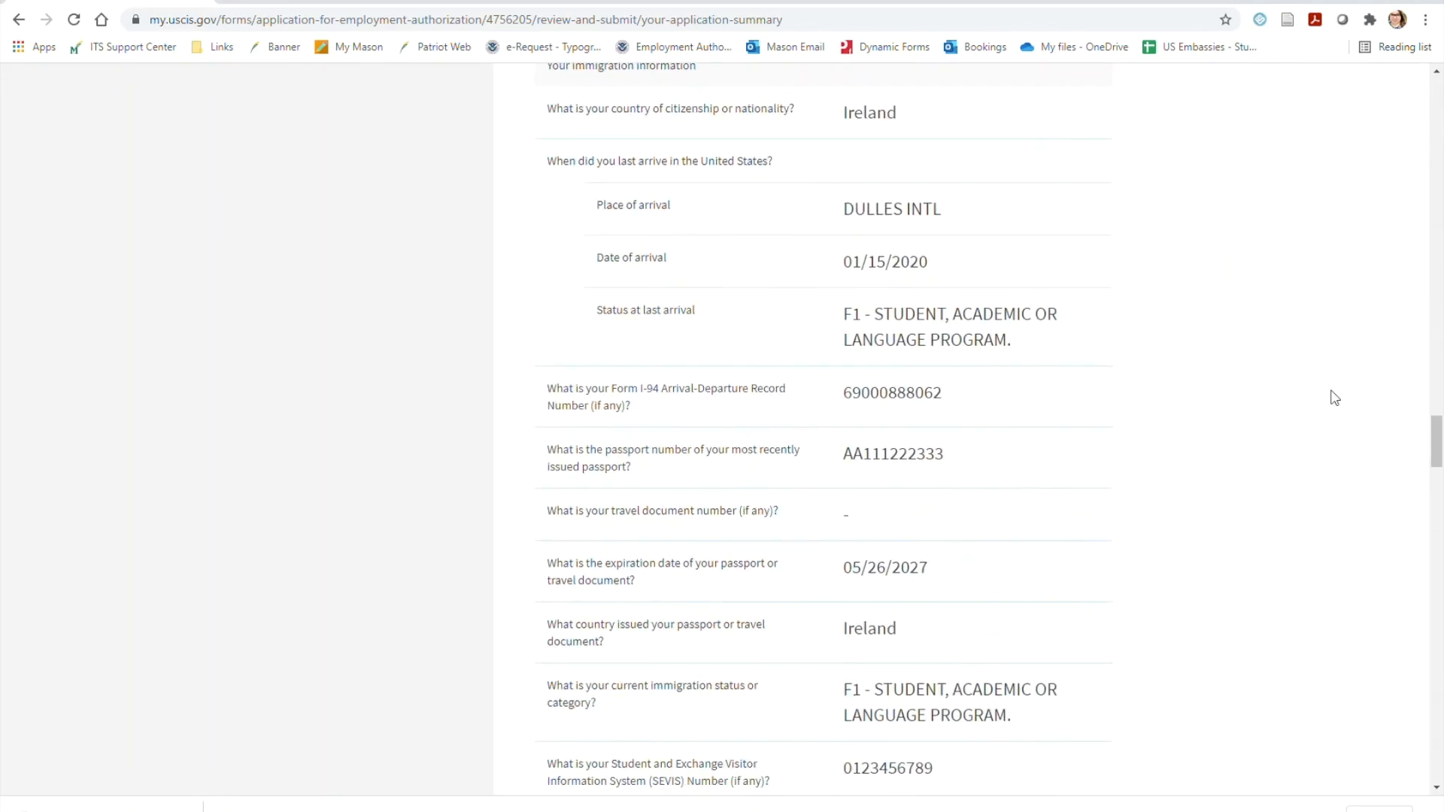
scroll(1336, 398, down, 10)
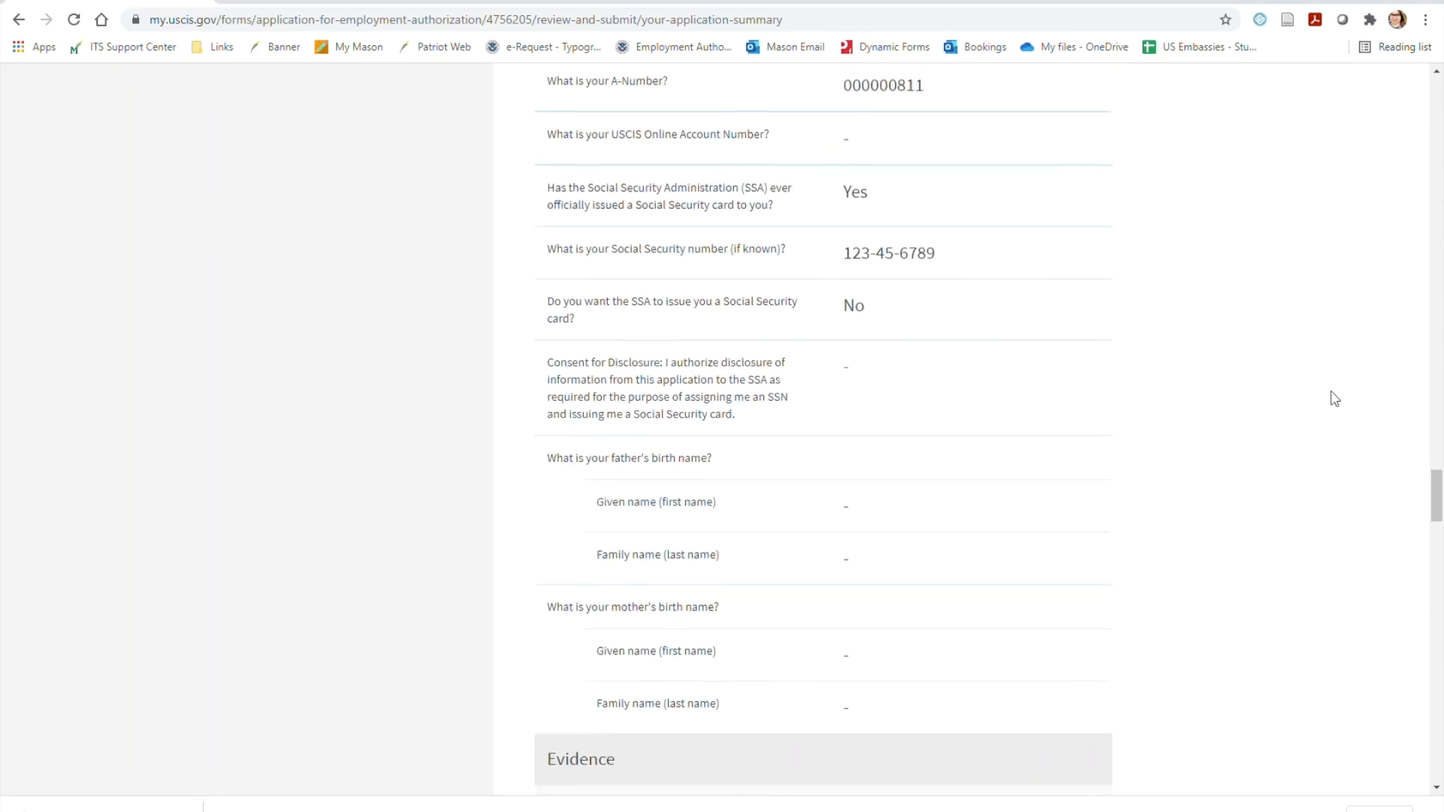
scroll(1336, 399, down, 11)
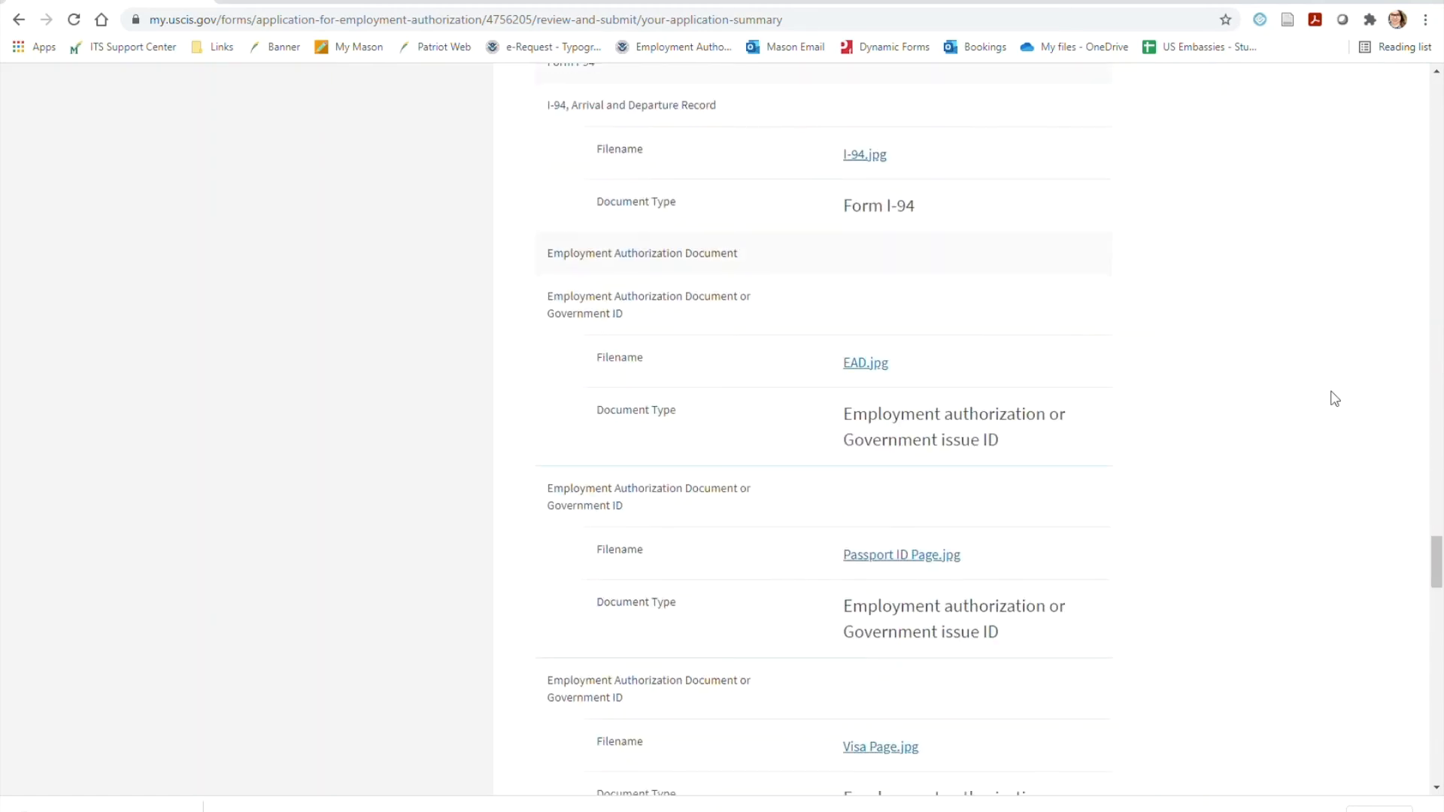
scroll(1335, 398, down, 3)
scroll(1335, 399, down, 9)
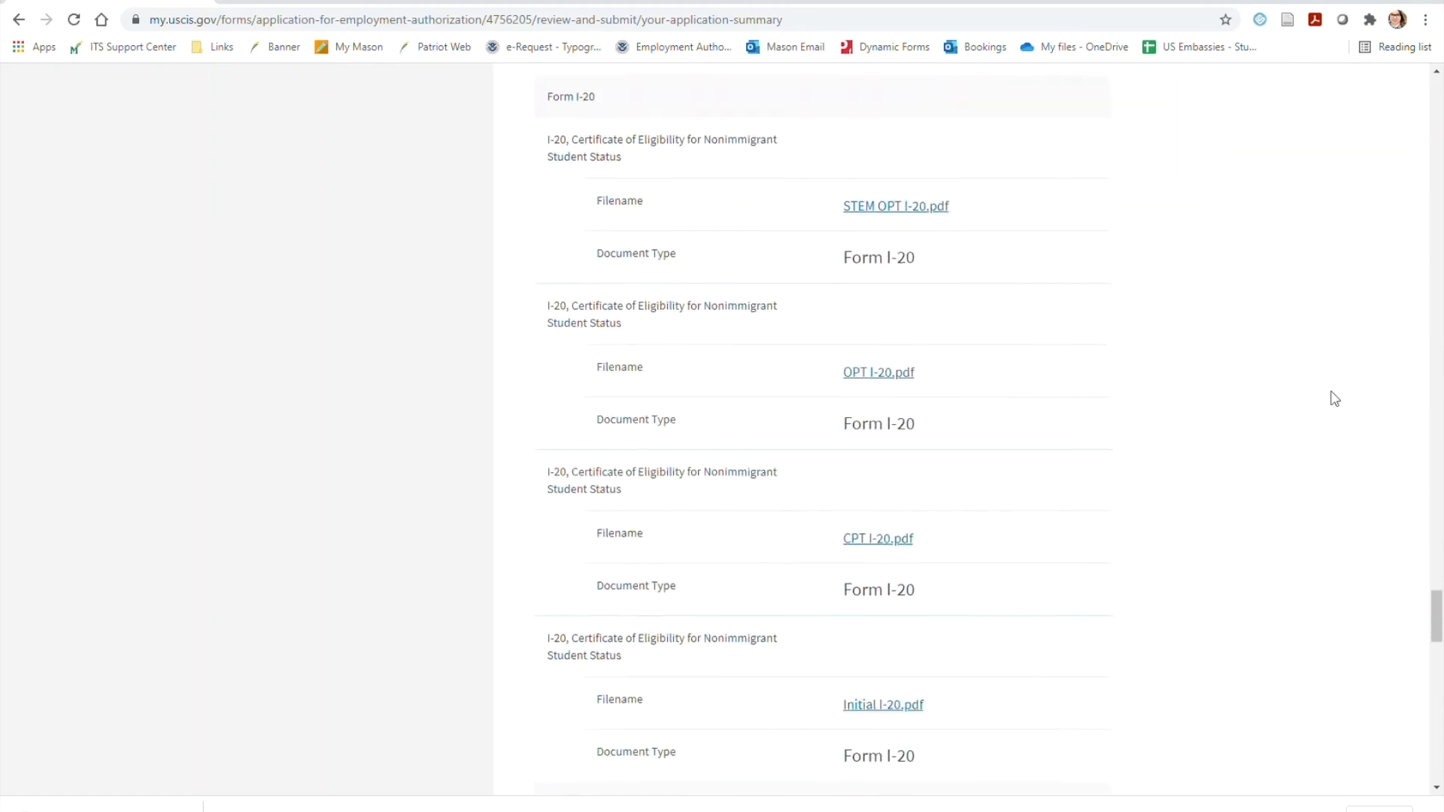
scroll(1334, 398, down, 9)
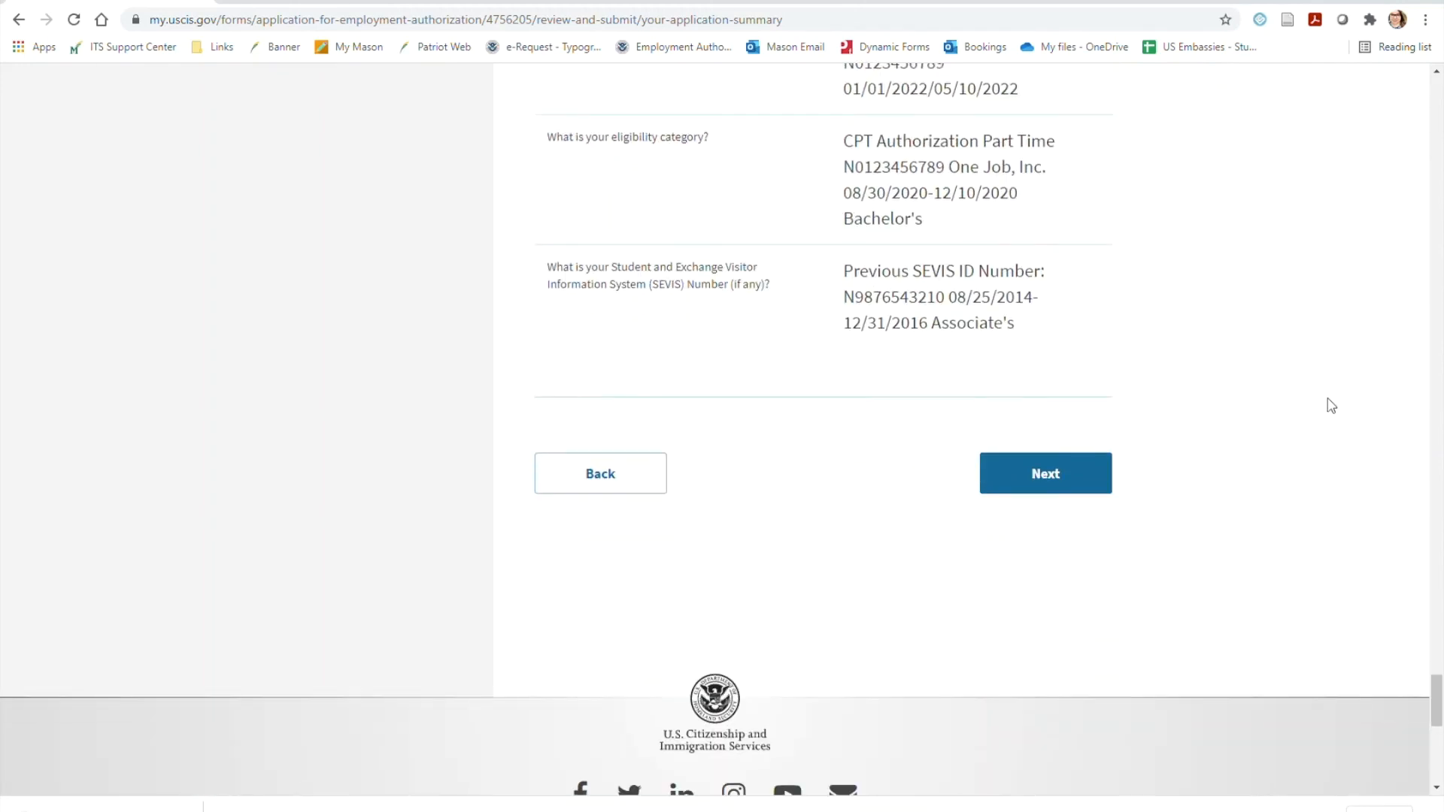
Proceed to the applicant's statement, agree to the statement about reading and understanding English, and continue to the signature page
click(1051, 490)
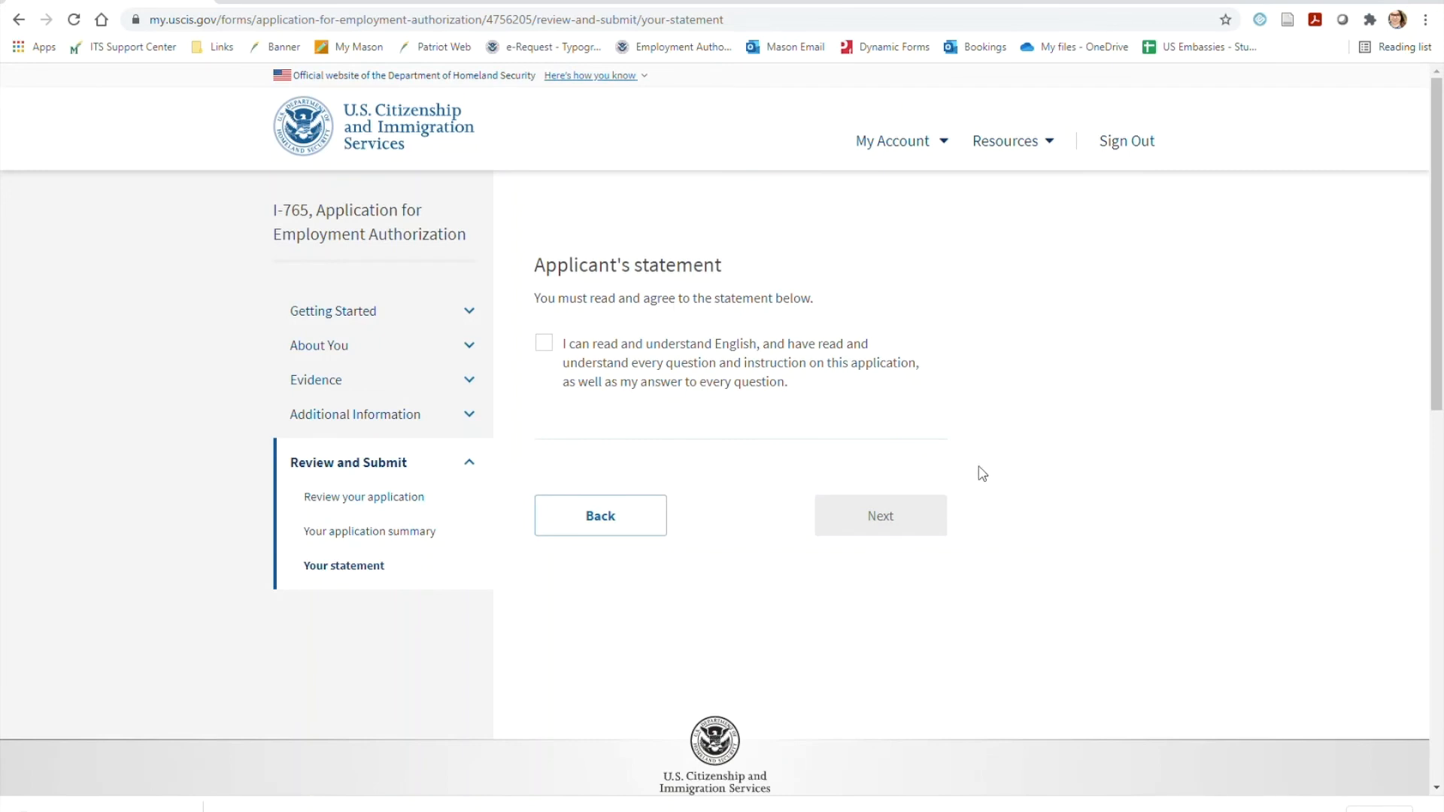
click(544, 344)
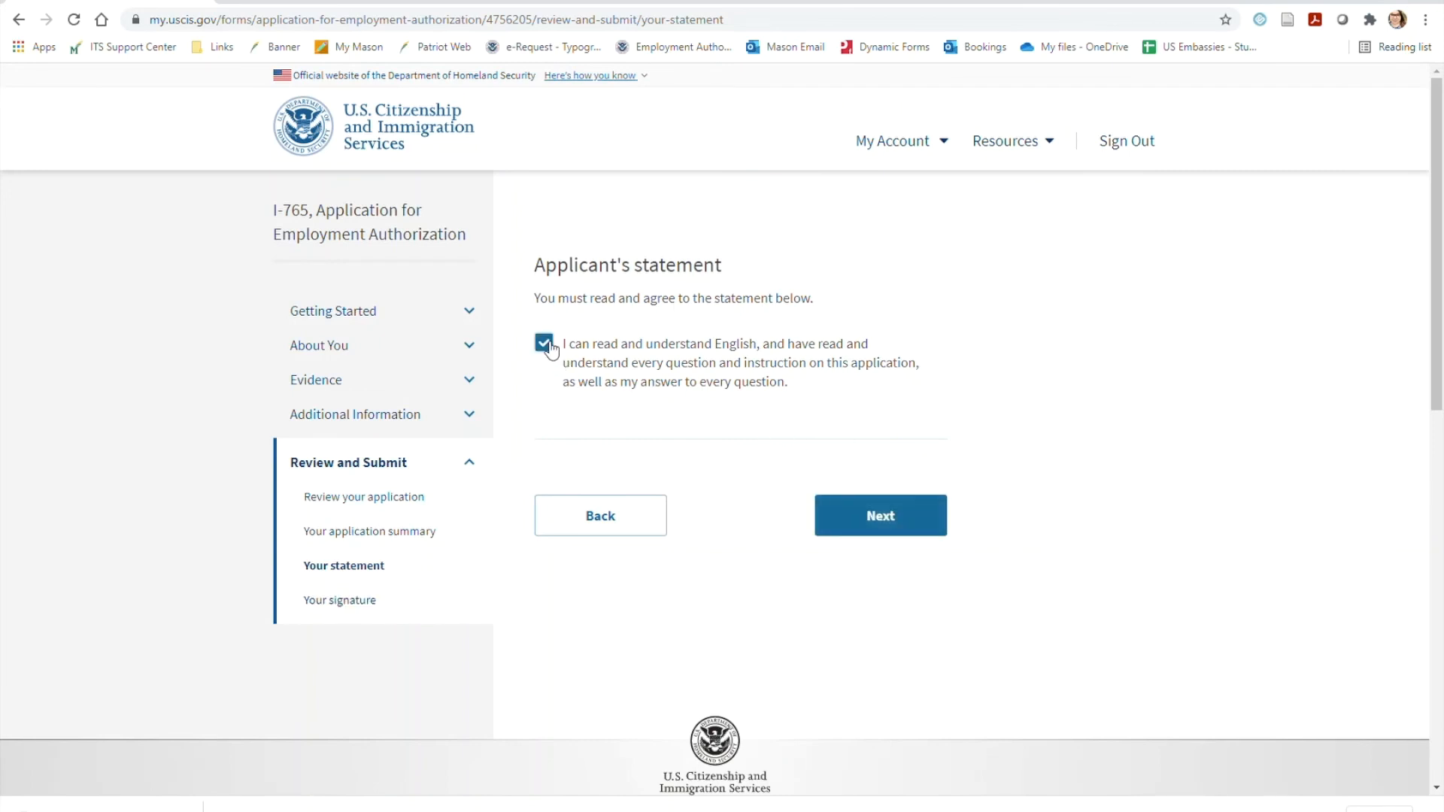
click(896, 515)
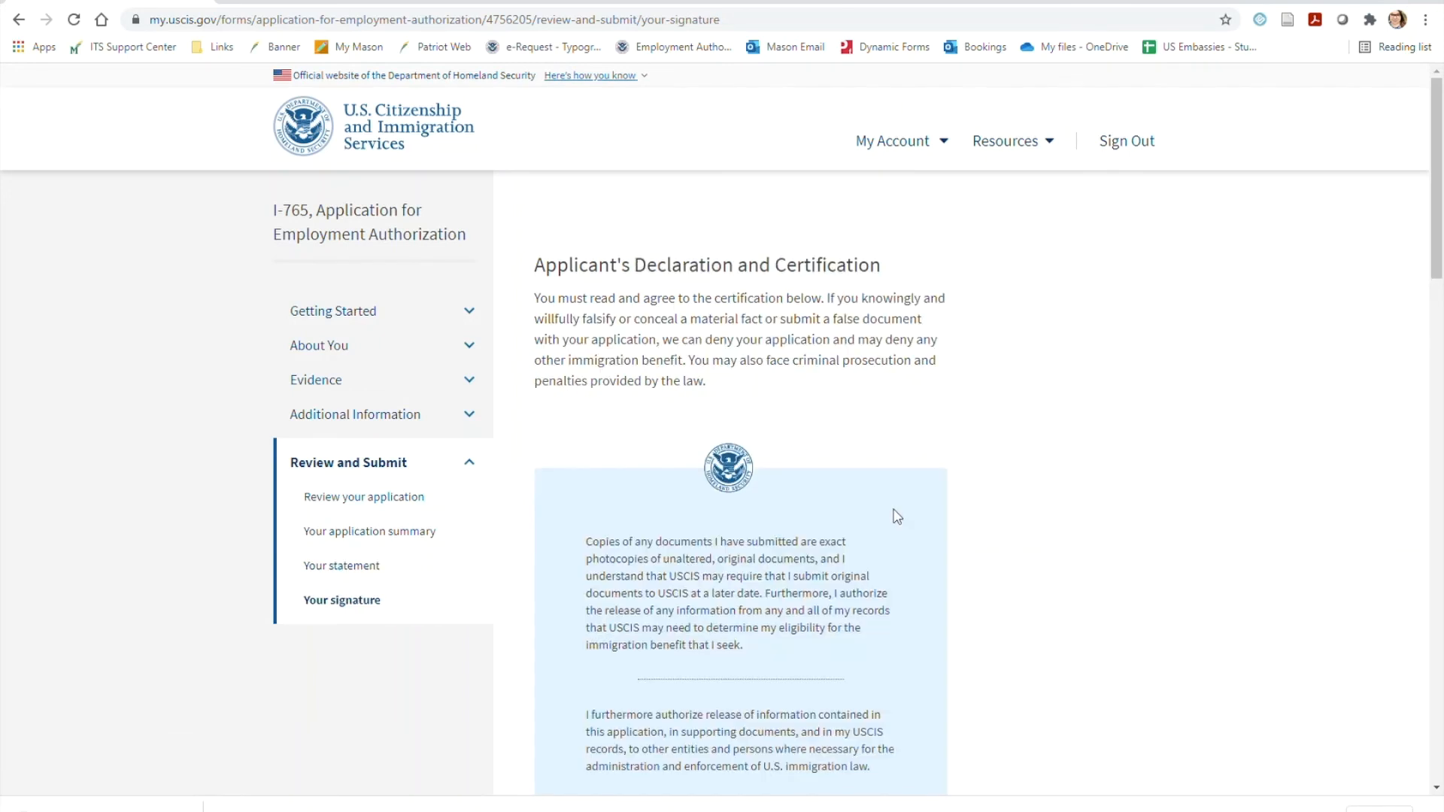
Read the Applicant's Declaration and Certification through to its end and agree to the applicant's statement
scroll(1085, 512, down, 5)
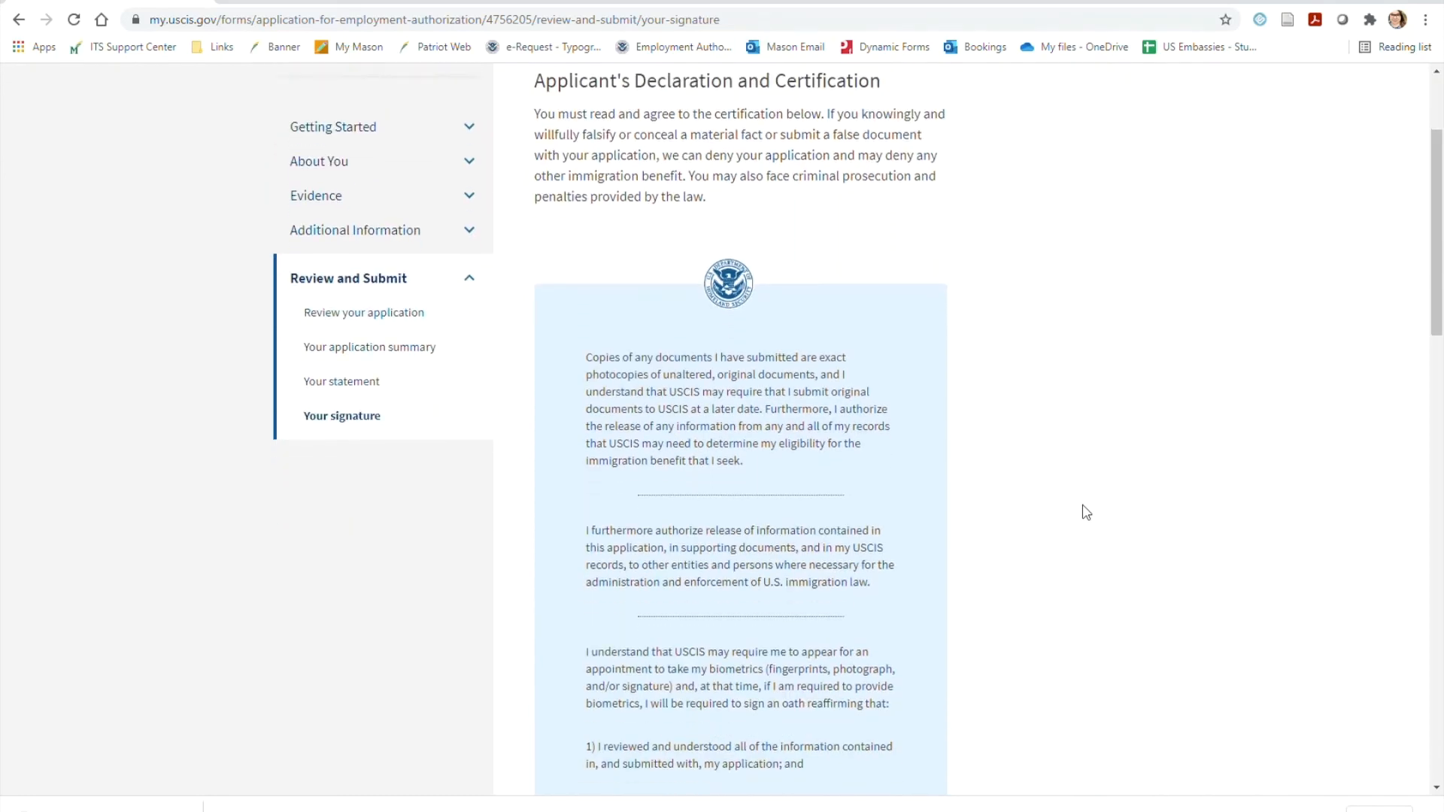
scroll(1087, 514, down, 5)
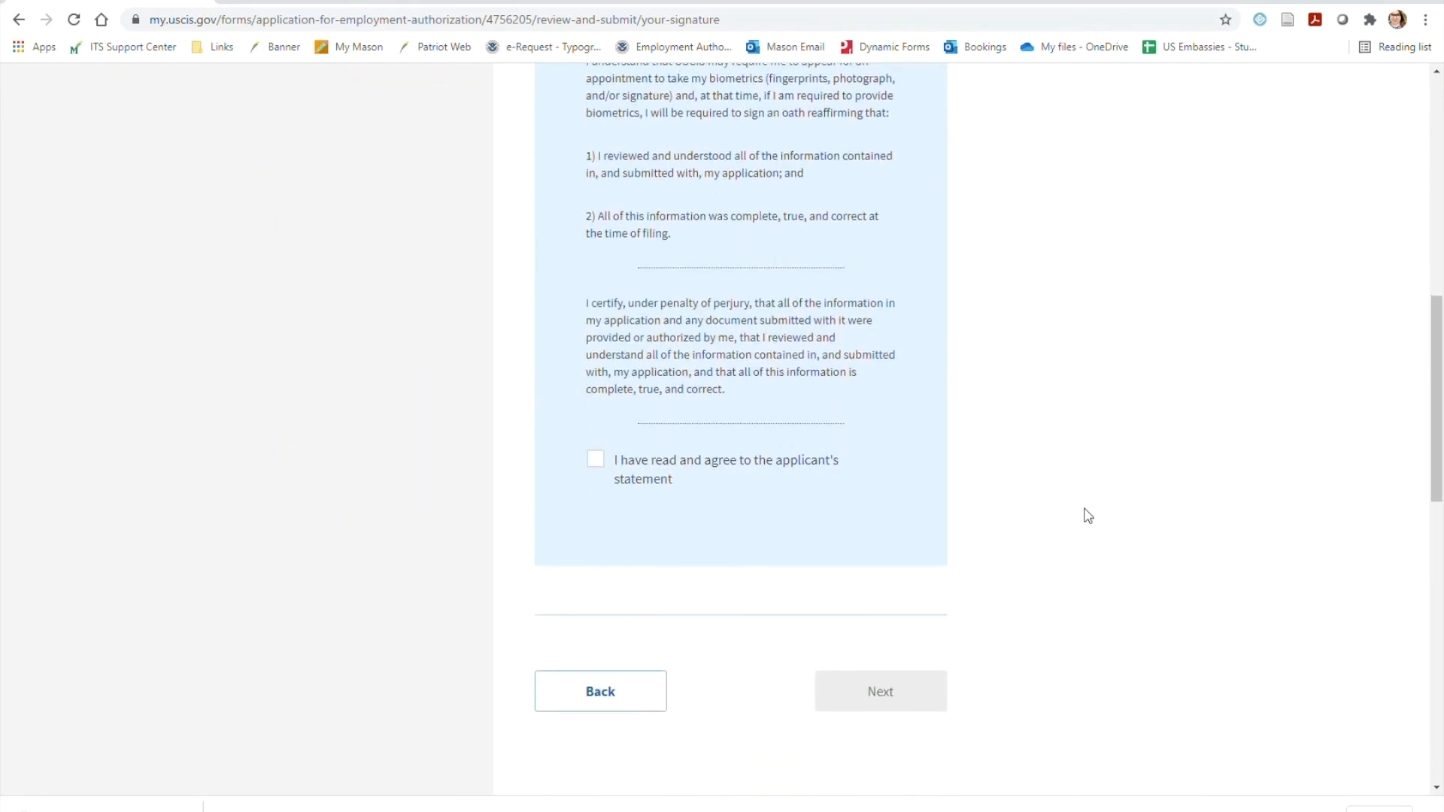
scroll(1087, 515, down, 1)
click(662, 392)
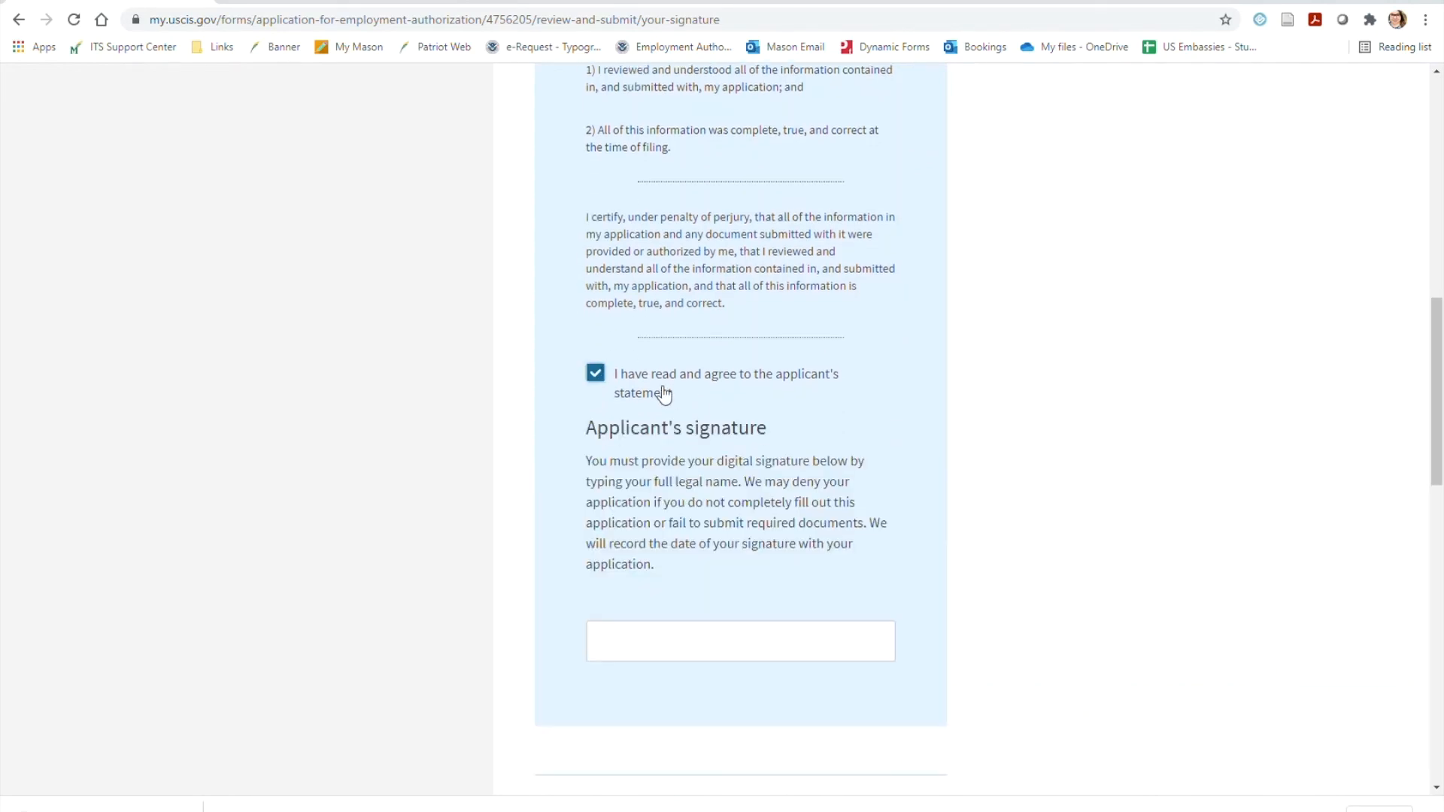
Sign the application digitally by entering the applicant's full legal name as the signature
click(772, 646)
text(John )
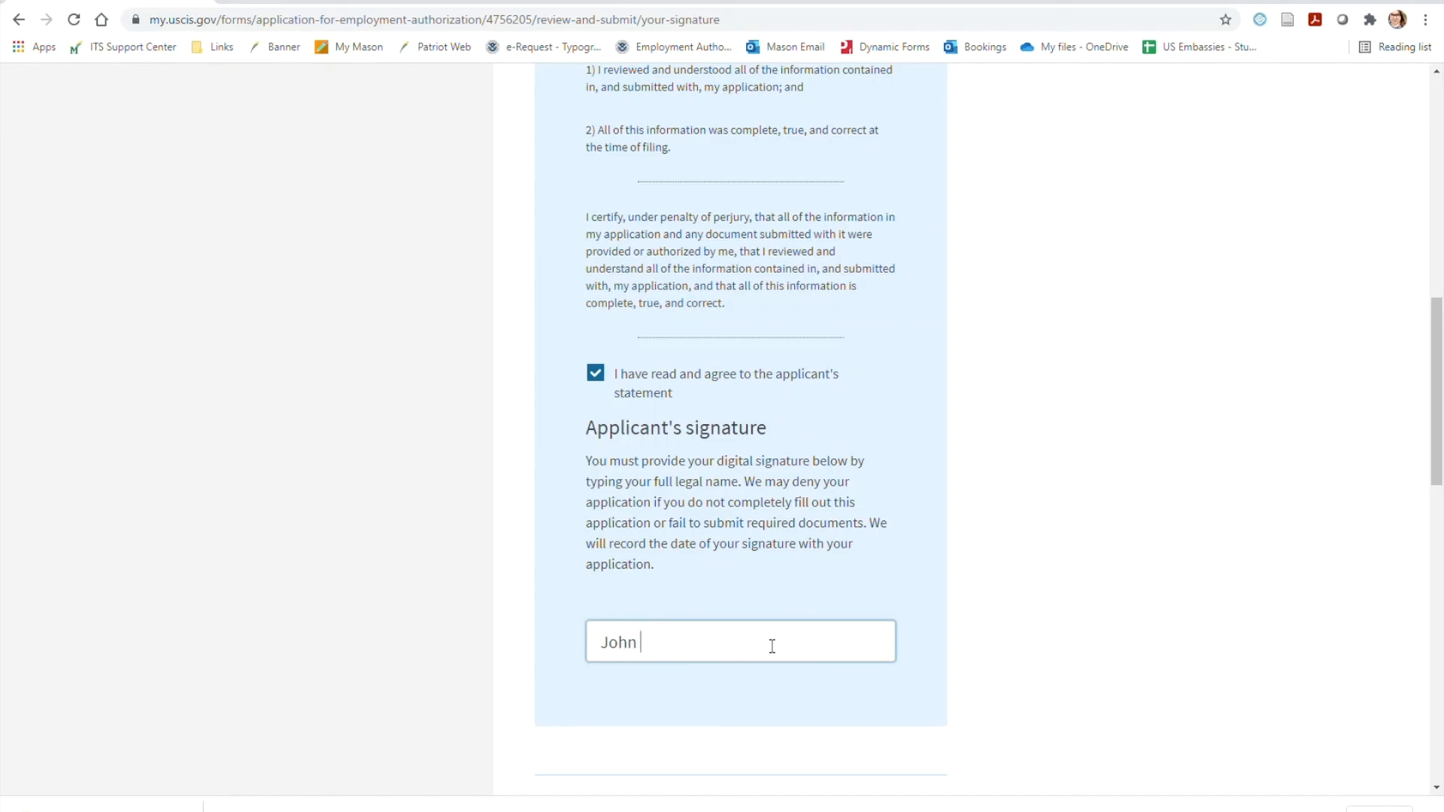
text(Doe)
scroll(1150, 606, down, 2)
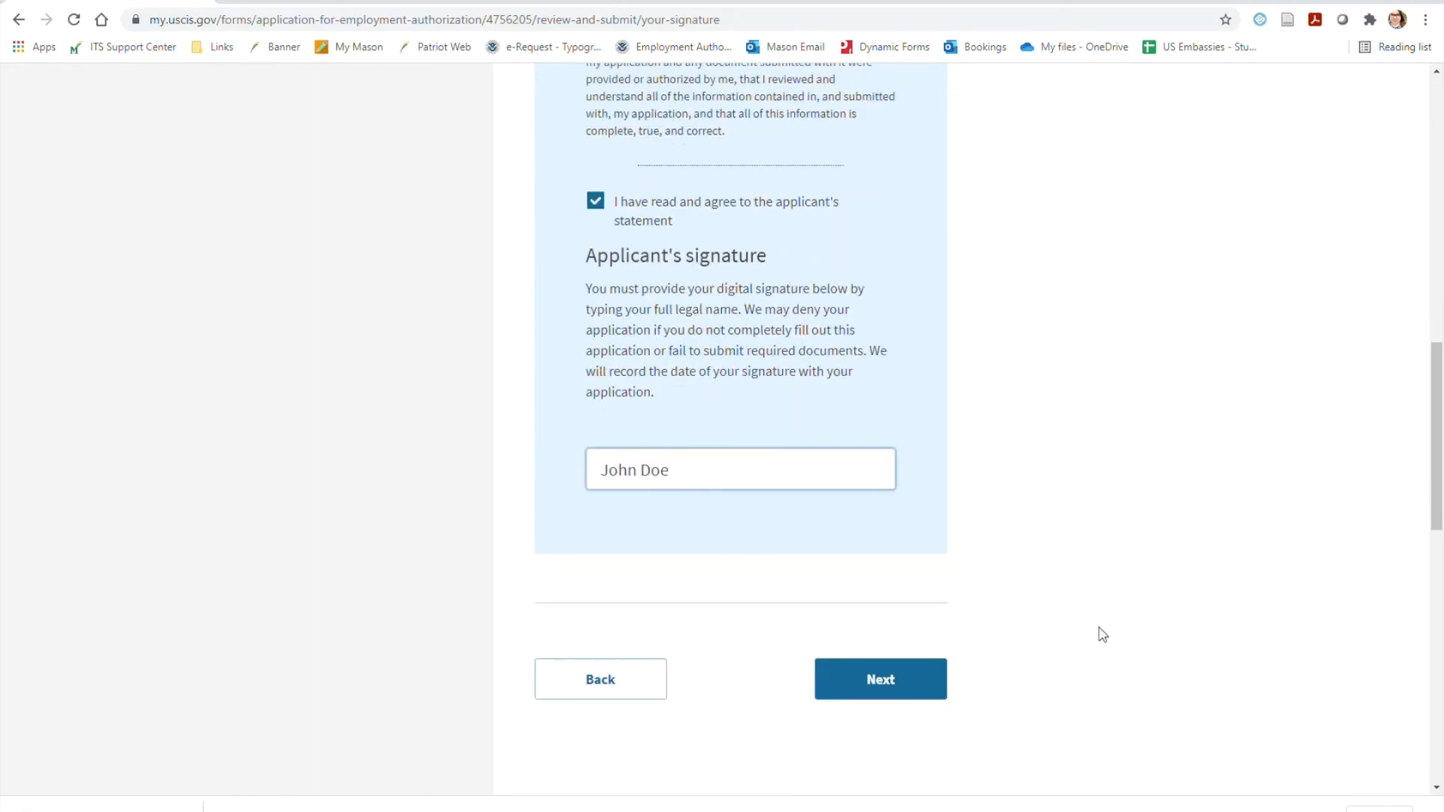
Continue to the payment and submission page and review the application fee, refund policy and Pay.gov payment steps
click(873, 688)
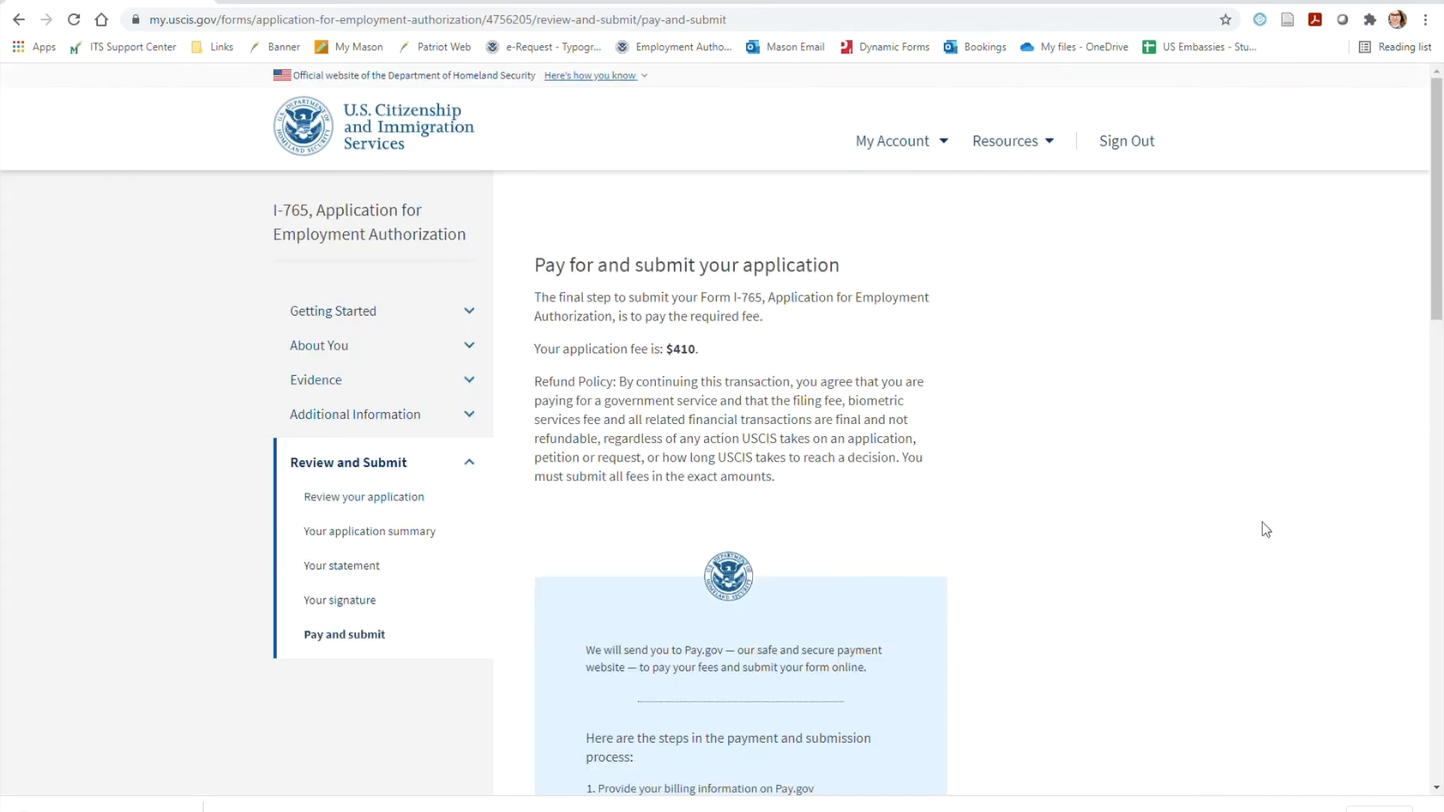
scroll(1210, 513, down, 5)
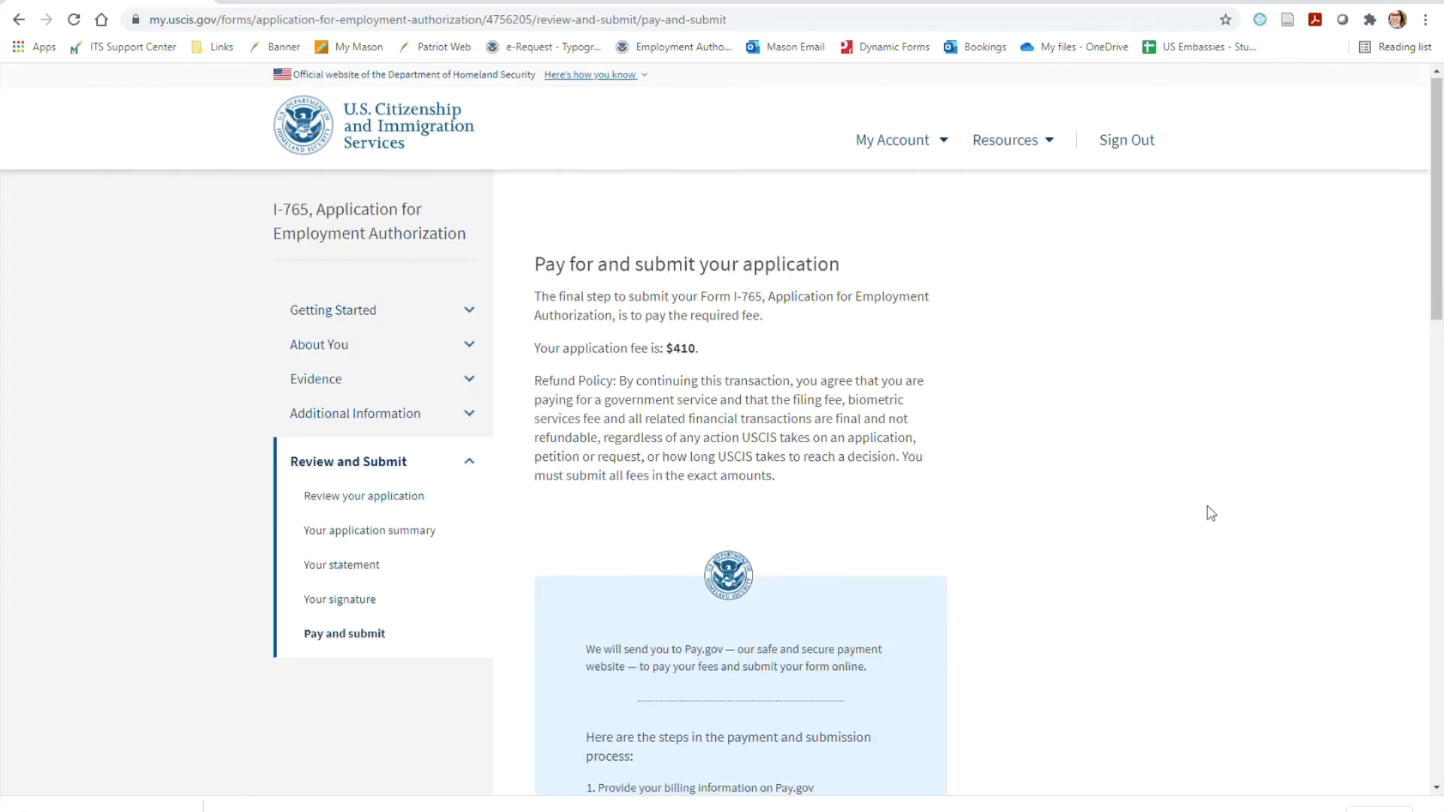
scroll(1210, 513, down, 2)
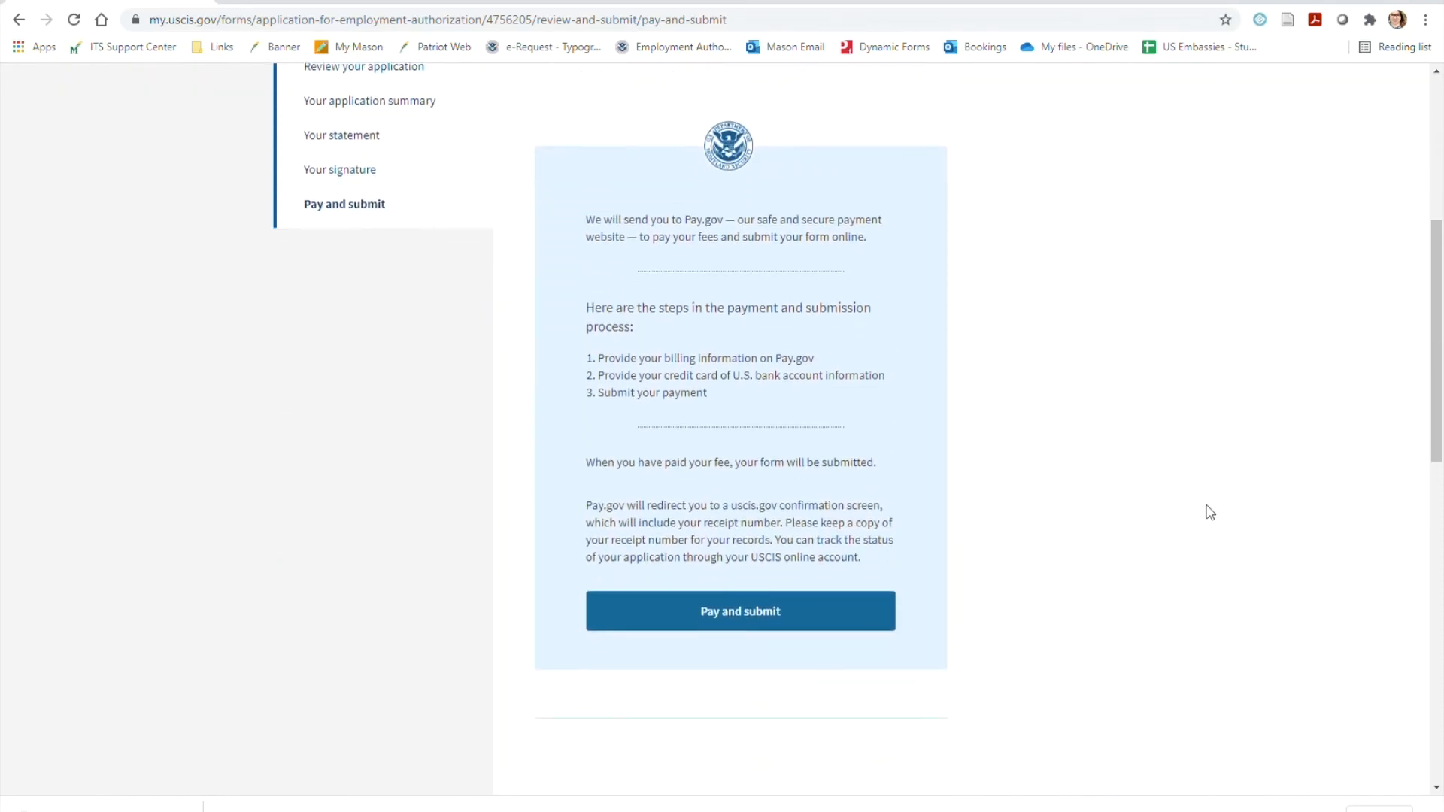